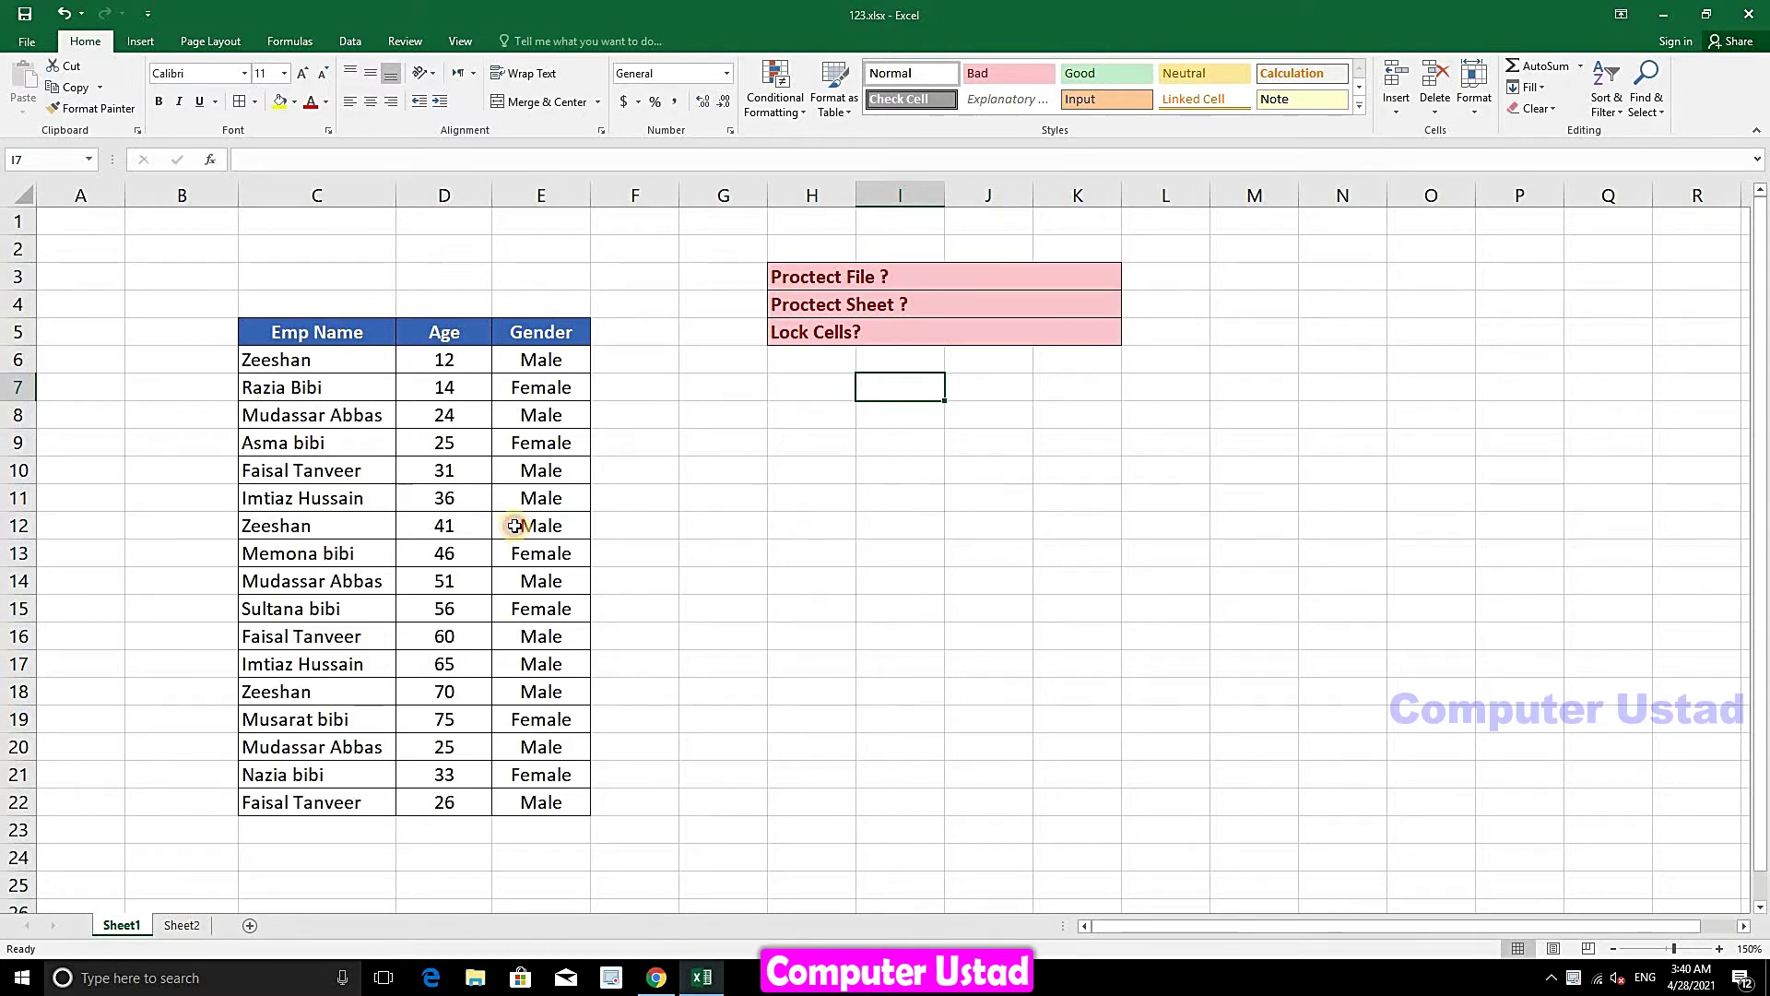
- Set up Save As on the Desktop with file name asd and bring up the Tools options
click(515, 526)
click(572, 474)
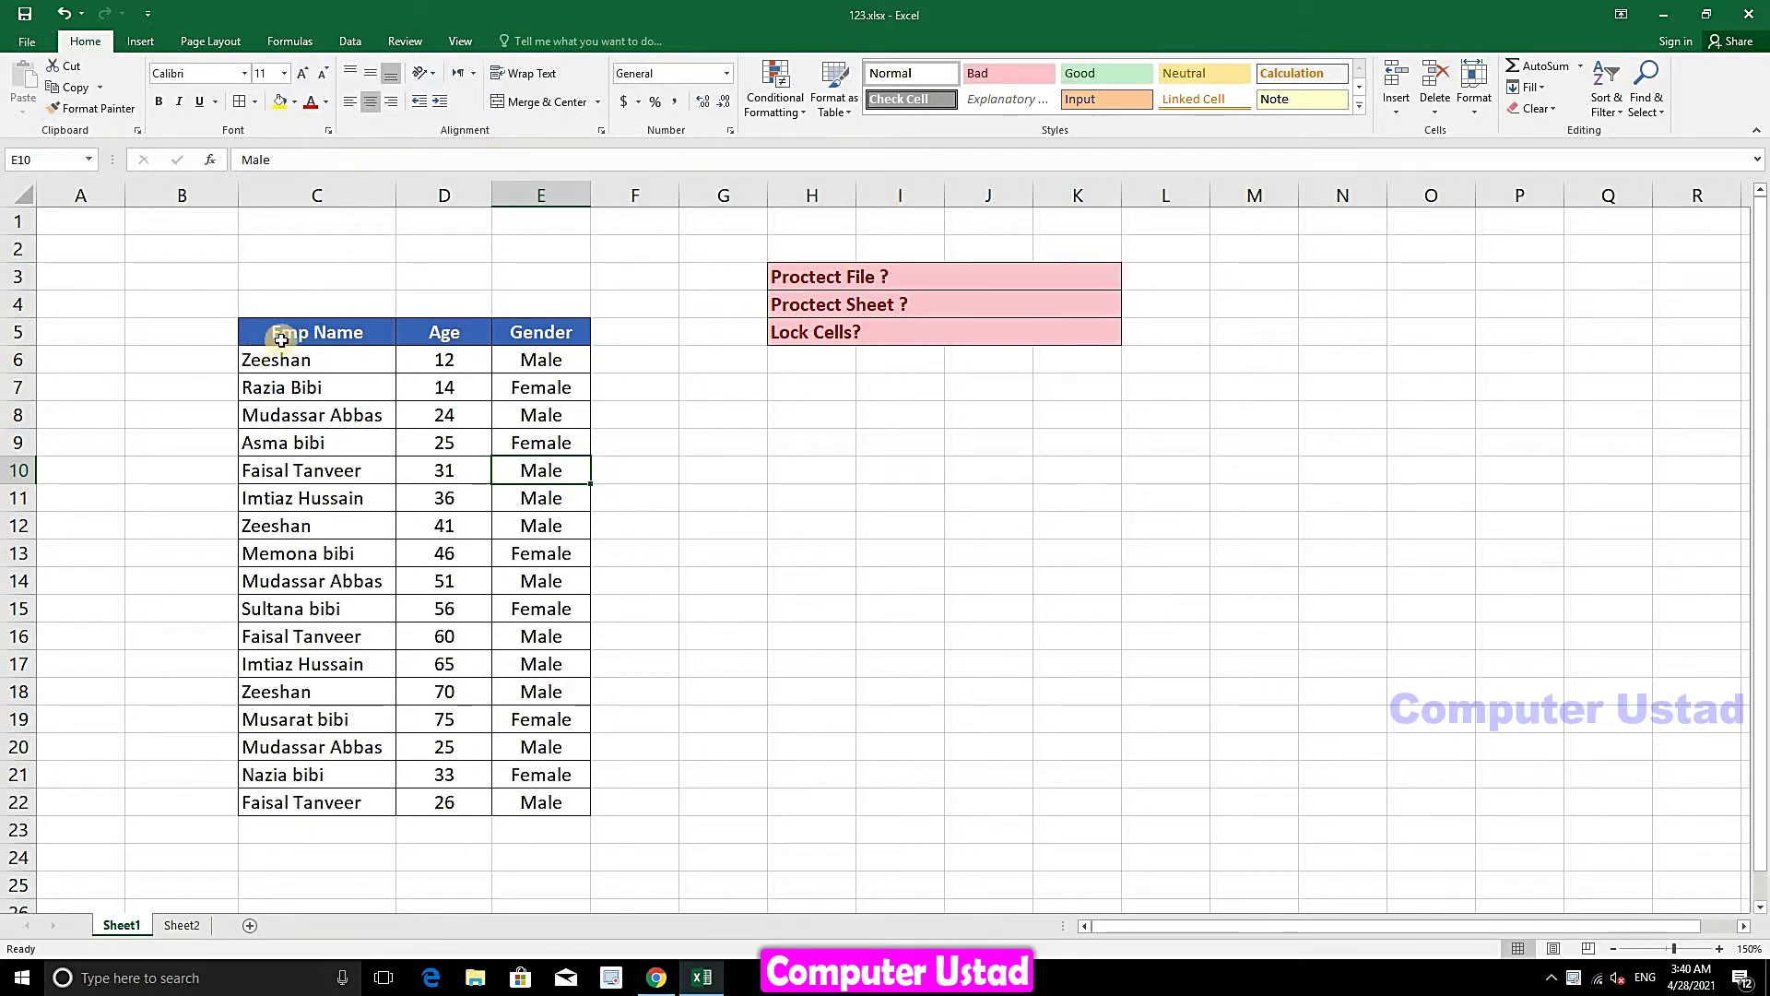
key(F12)
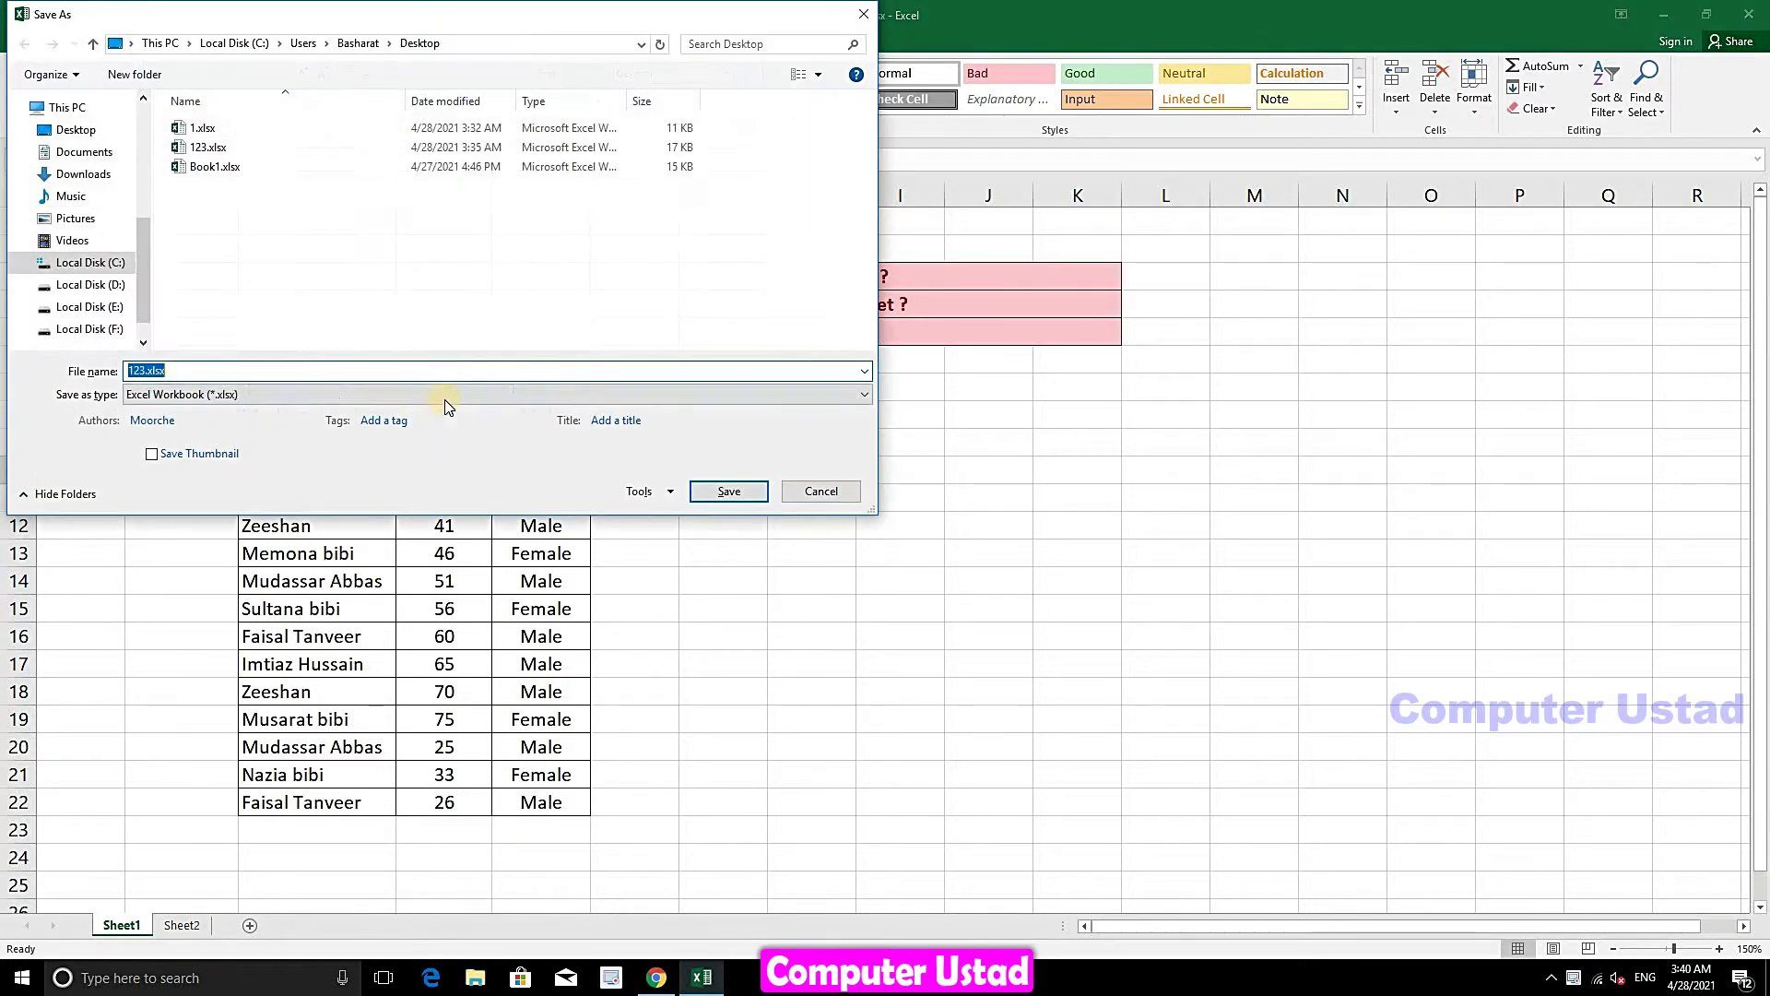
drag(498, 12, 595, 53)
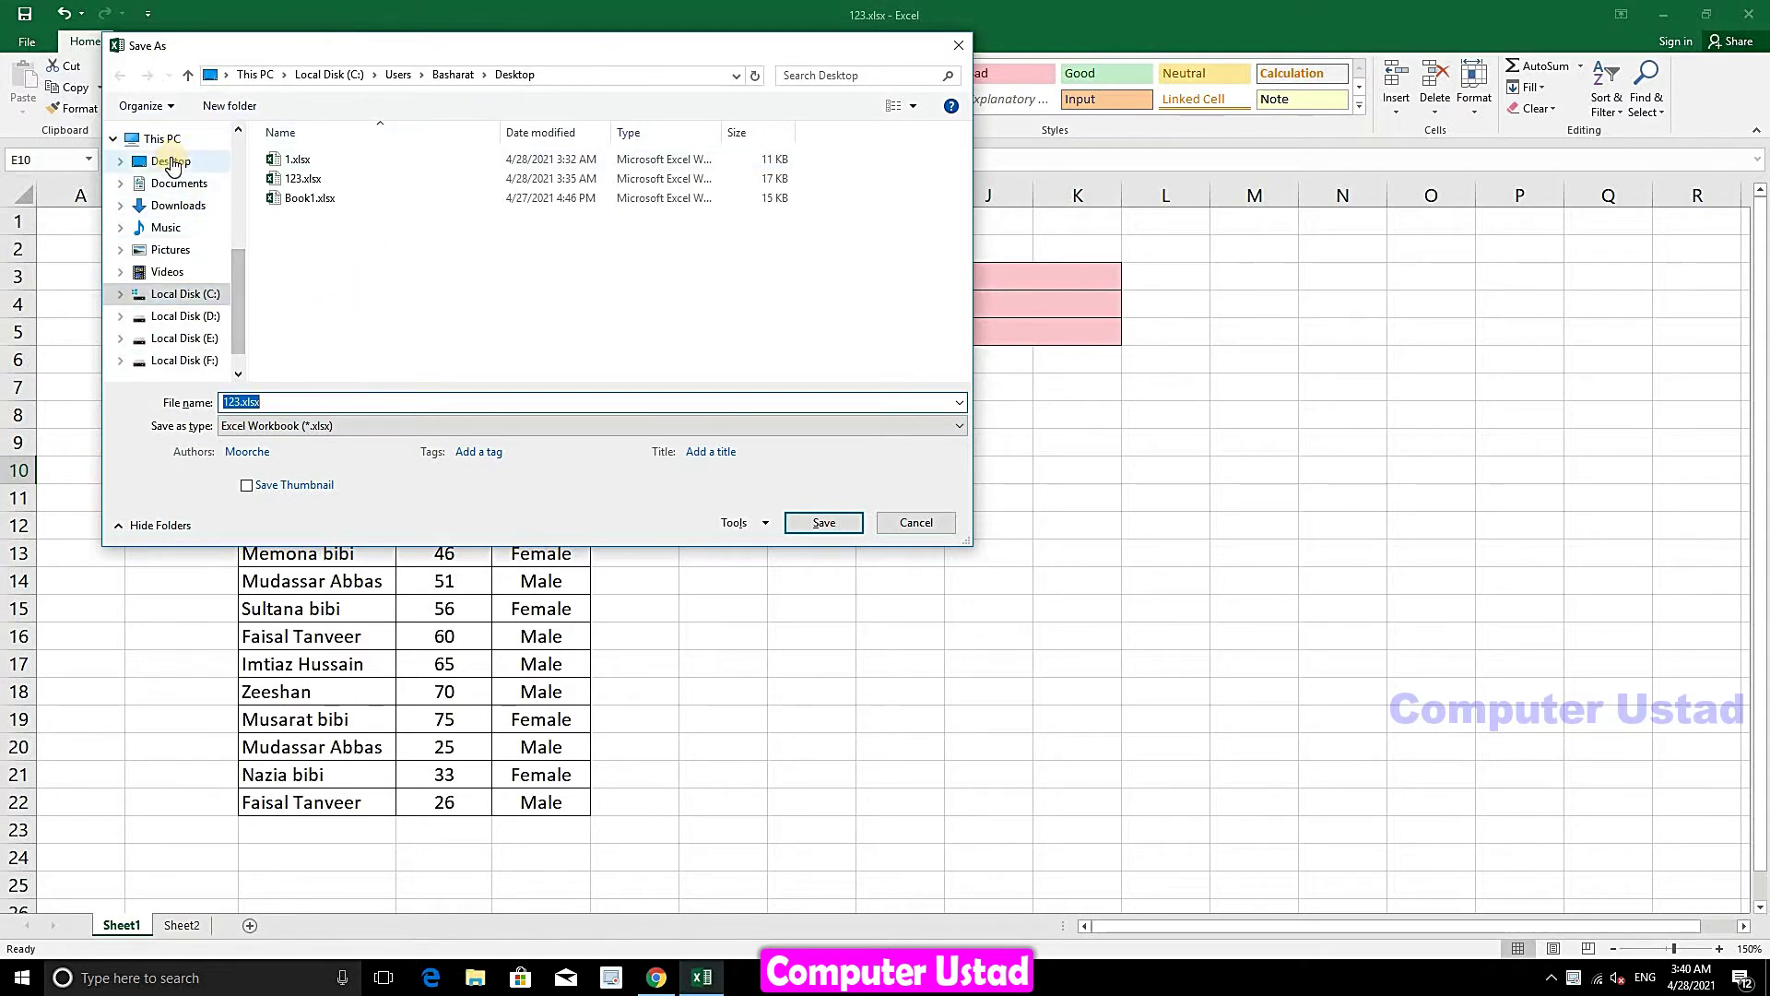
click(168, 162)
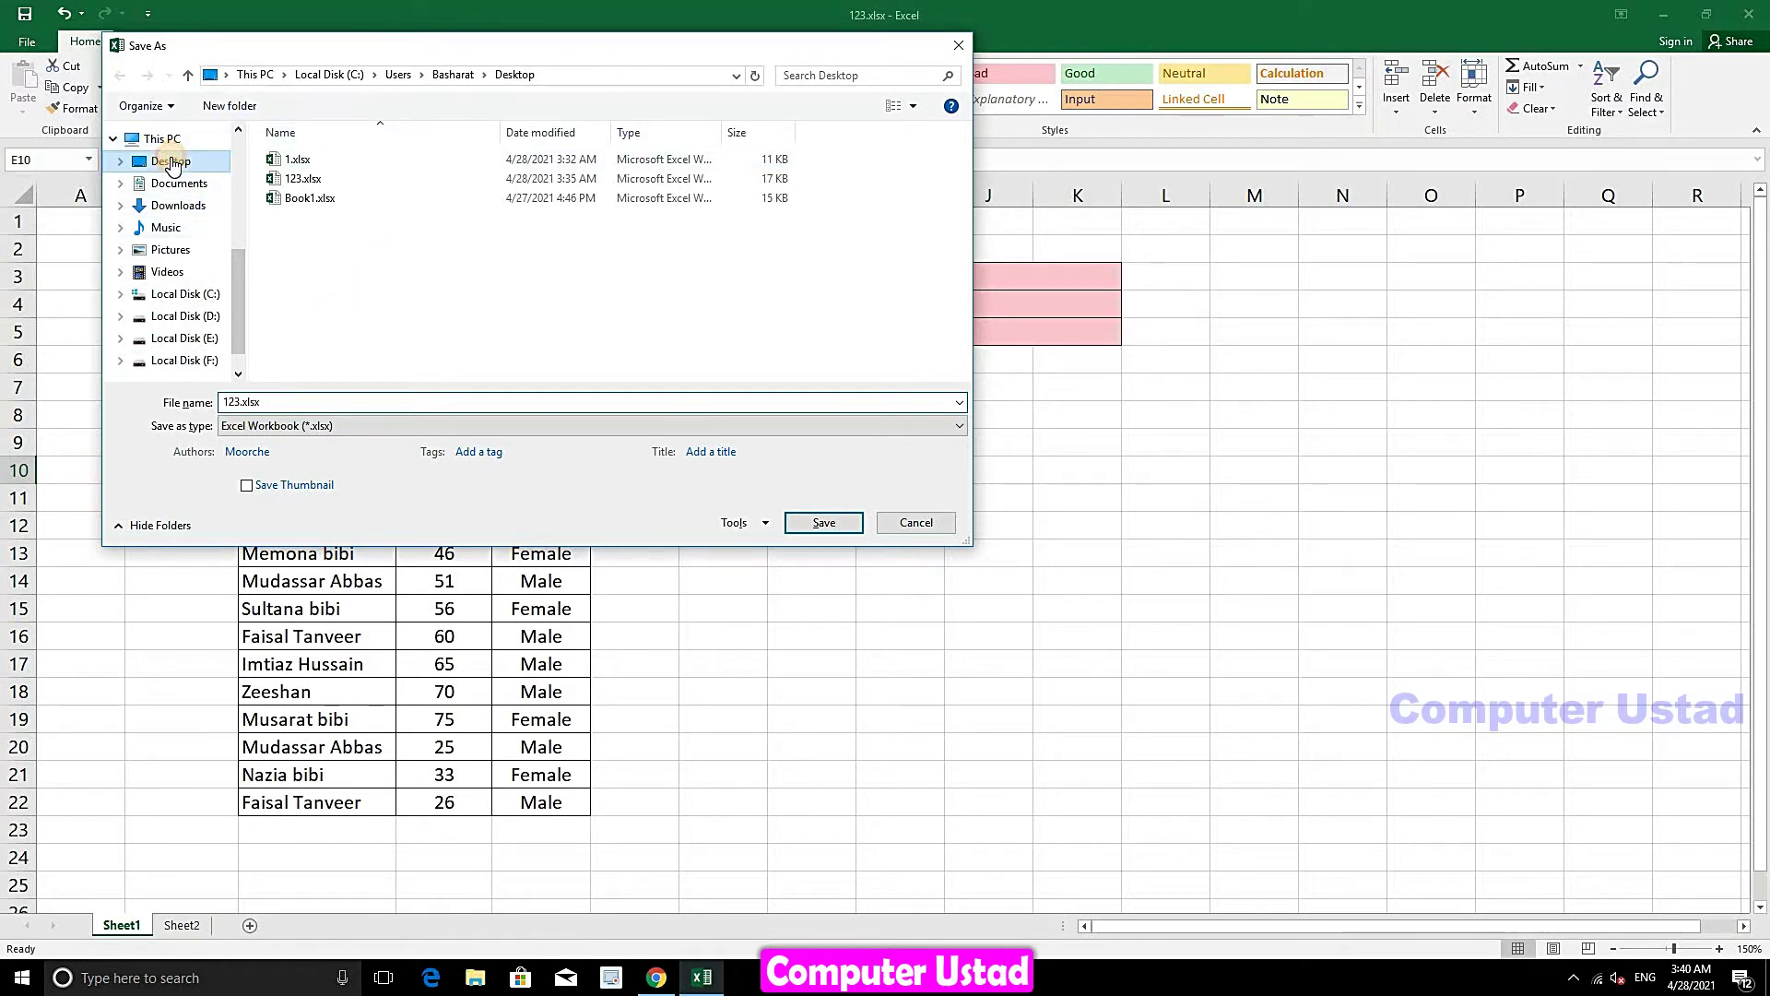
double_click(295, 400)
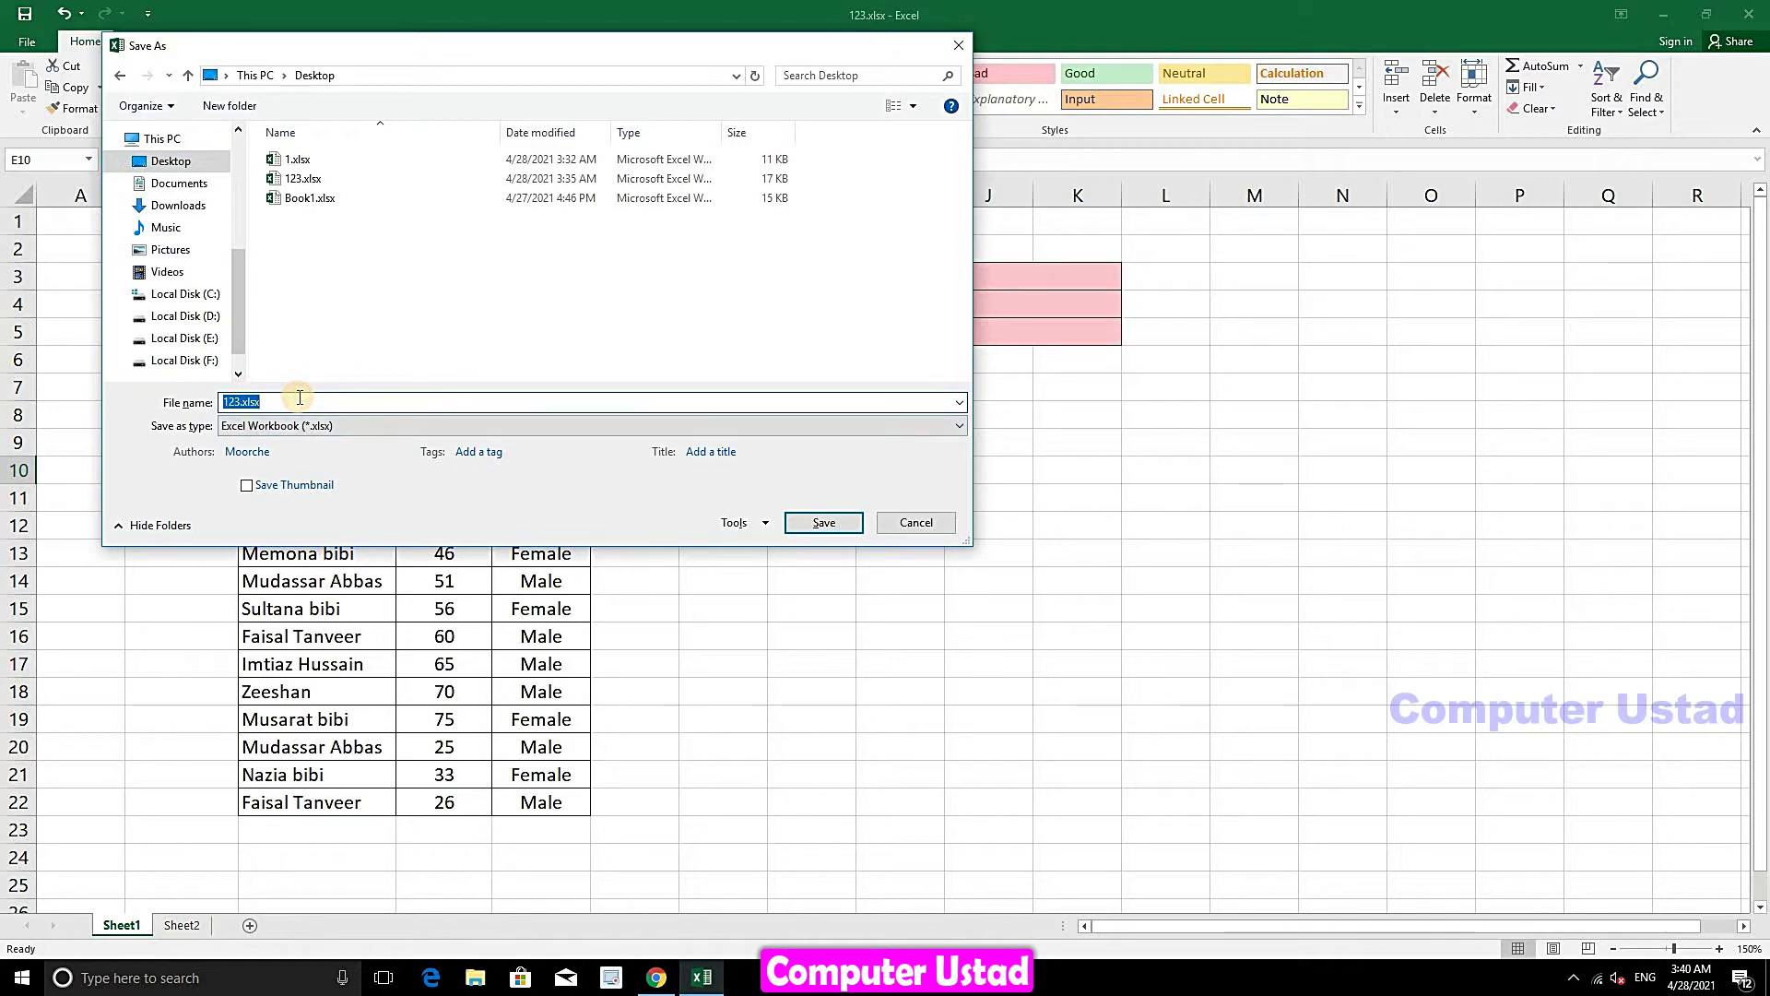
text(a)
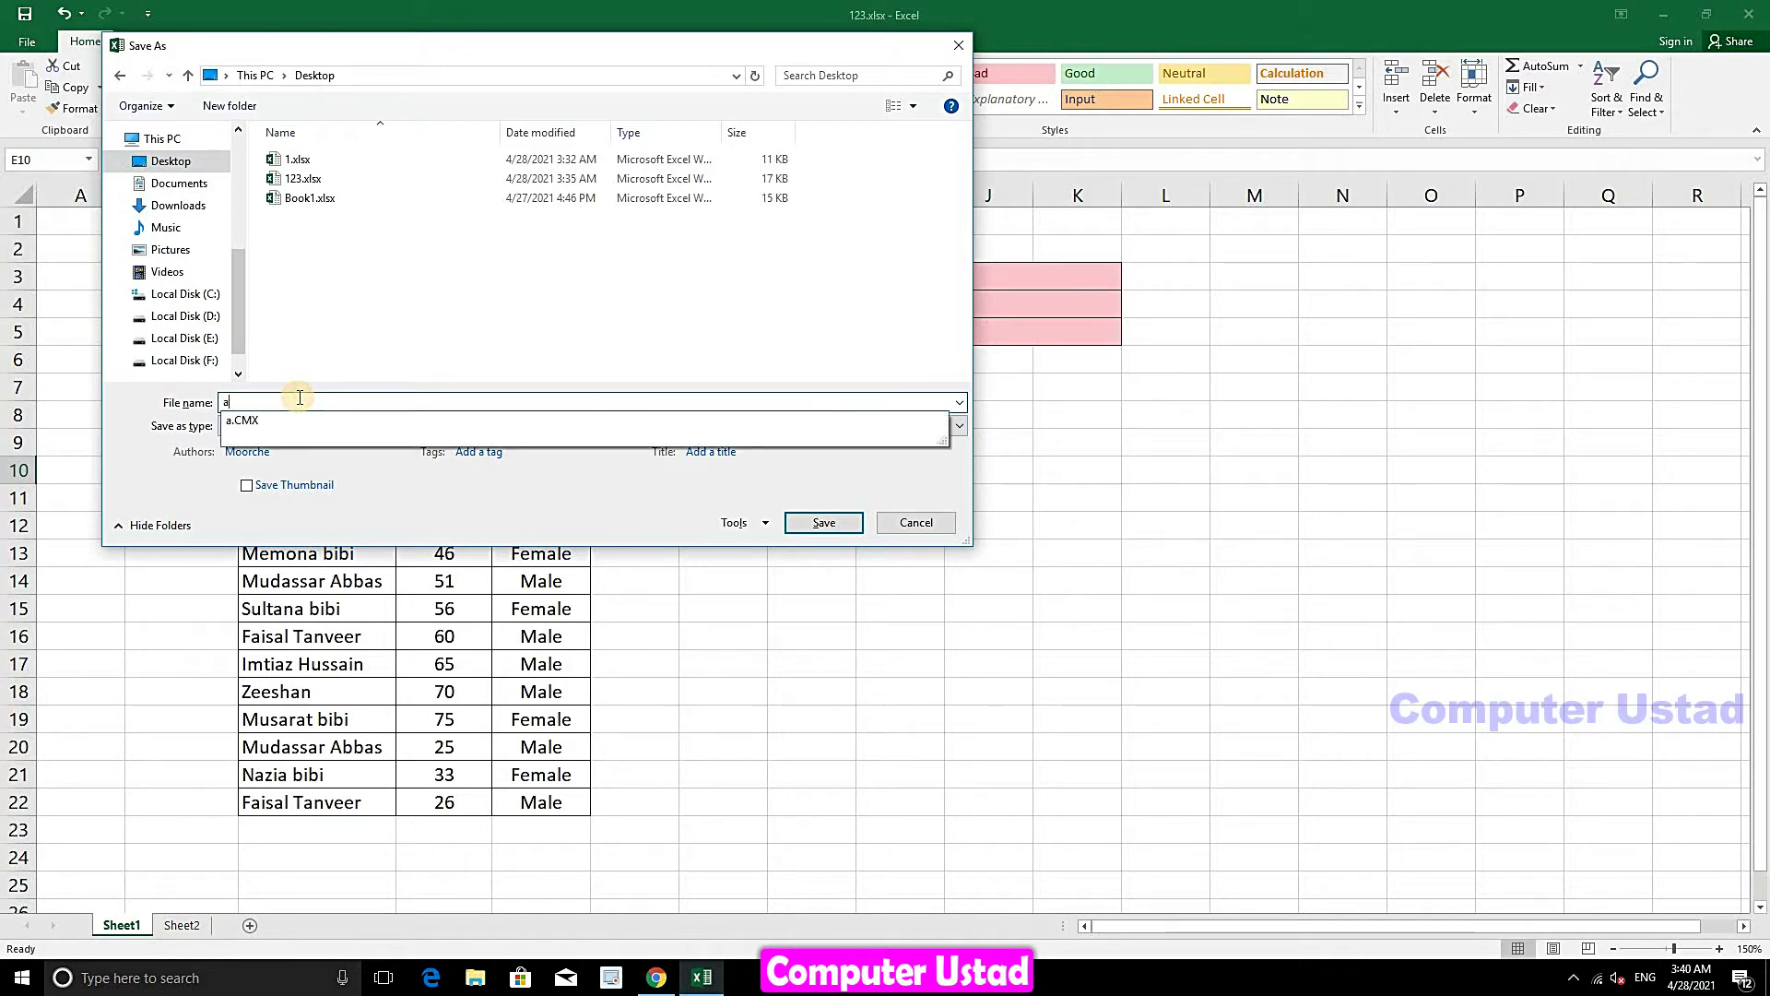
text(sd)
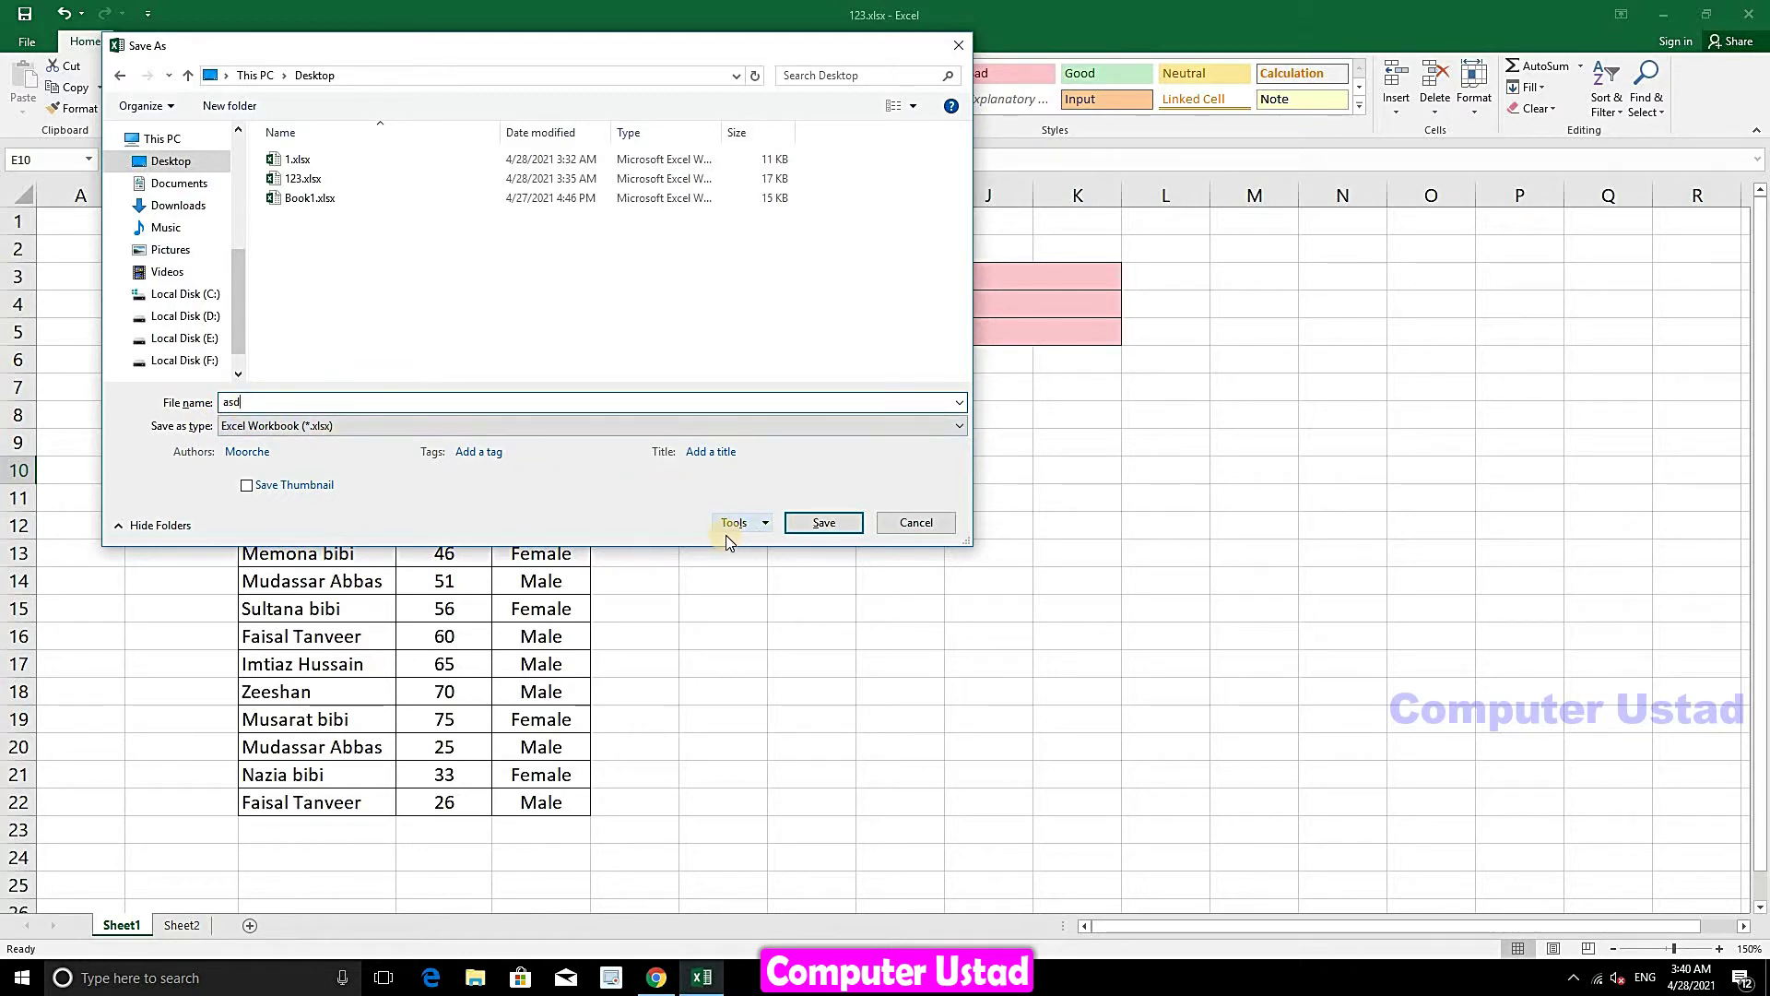
click(763, 524)
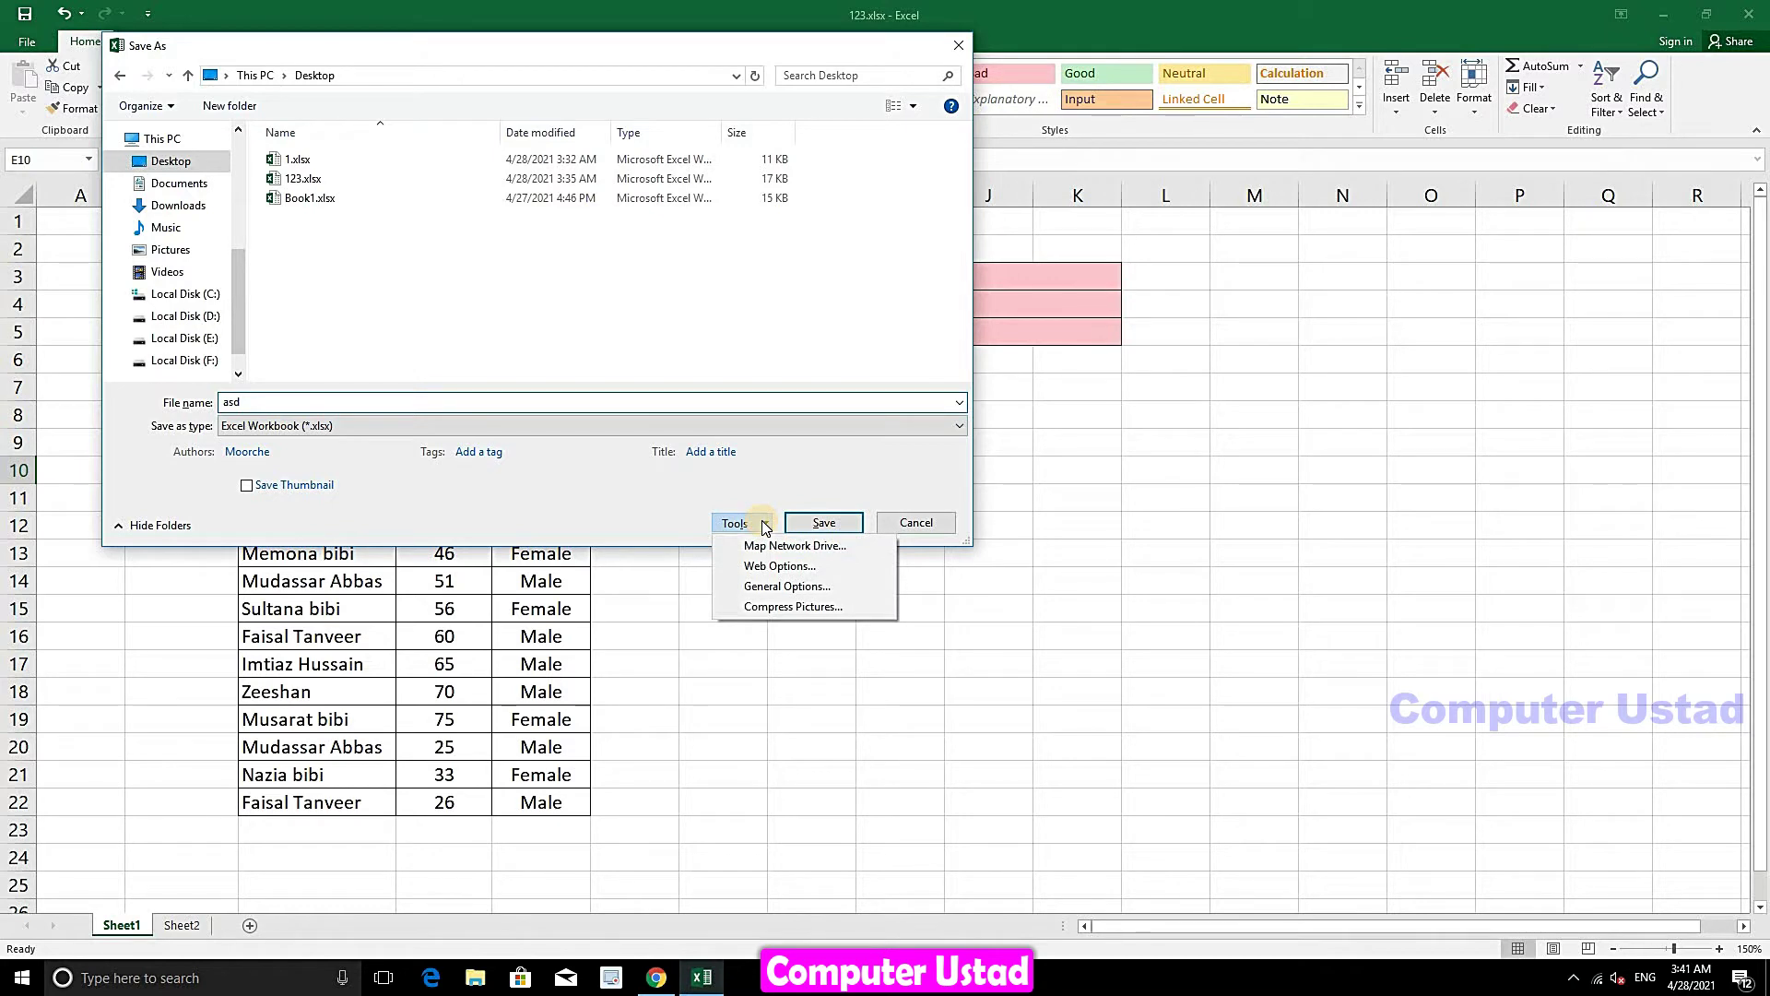
- Add a password to open in General Options and save the workbook as asd.xlsx
click(763, 595)
text(123)
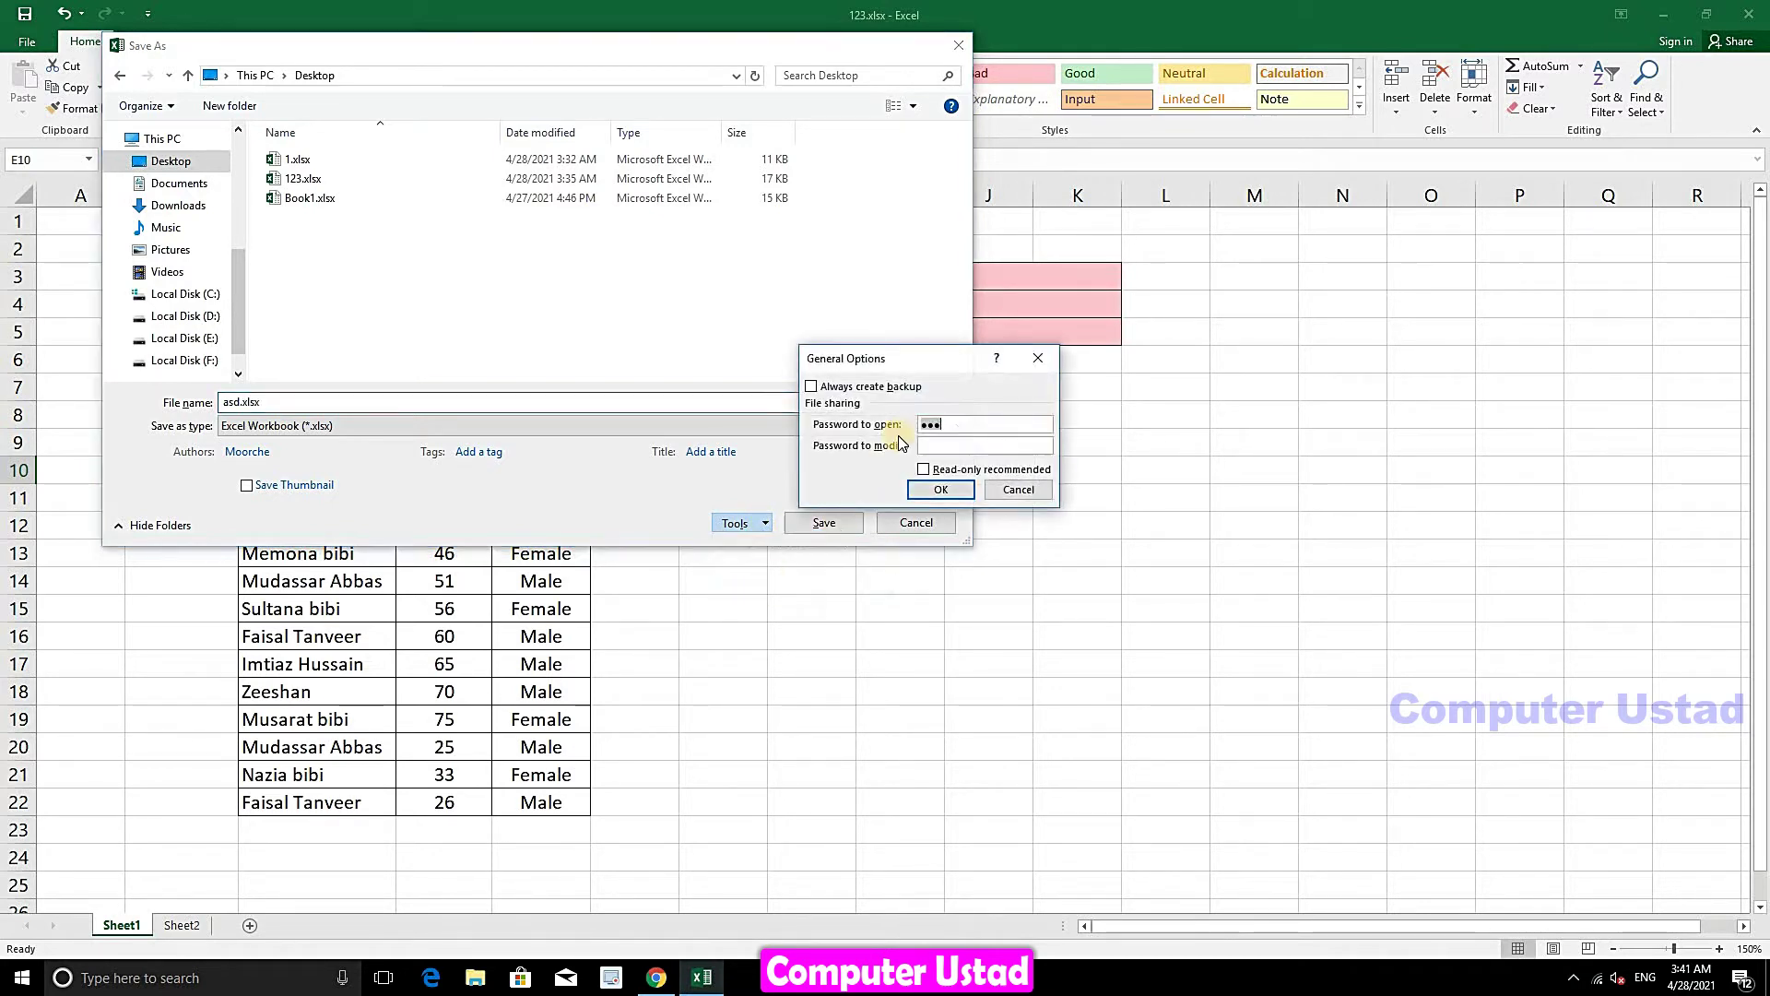
drag(894, 358, 882, 338)
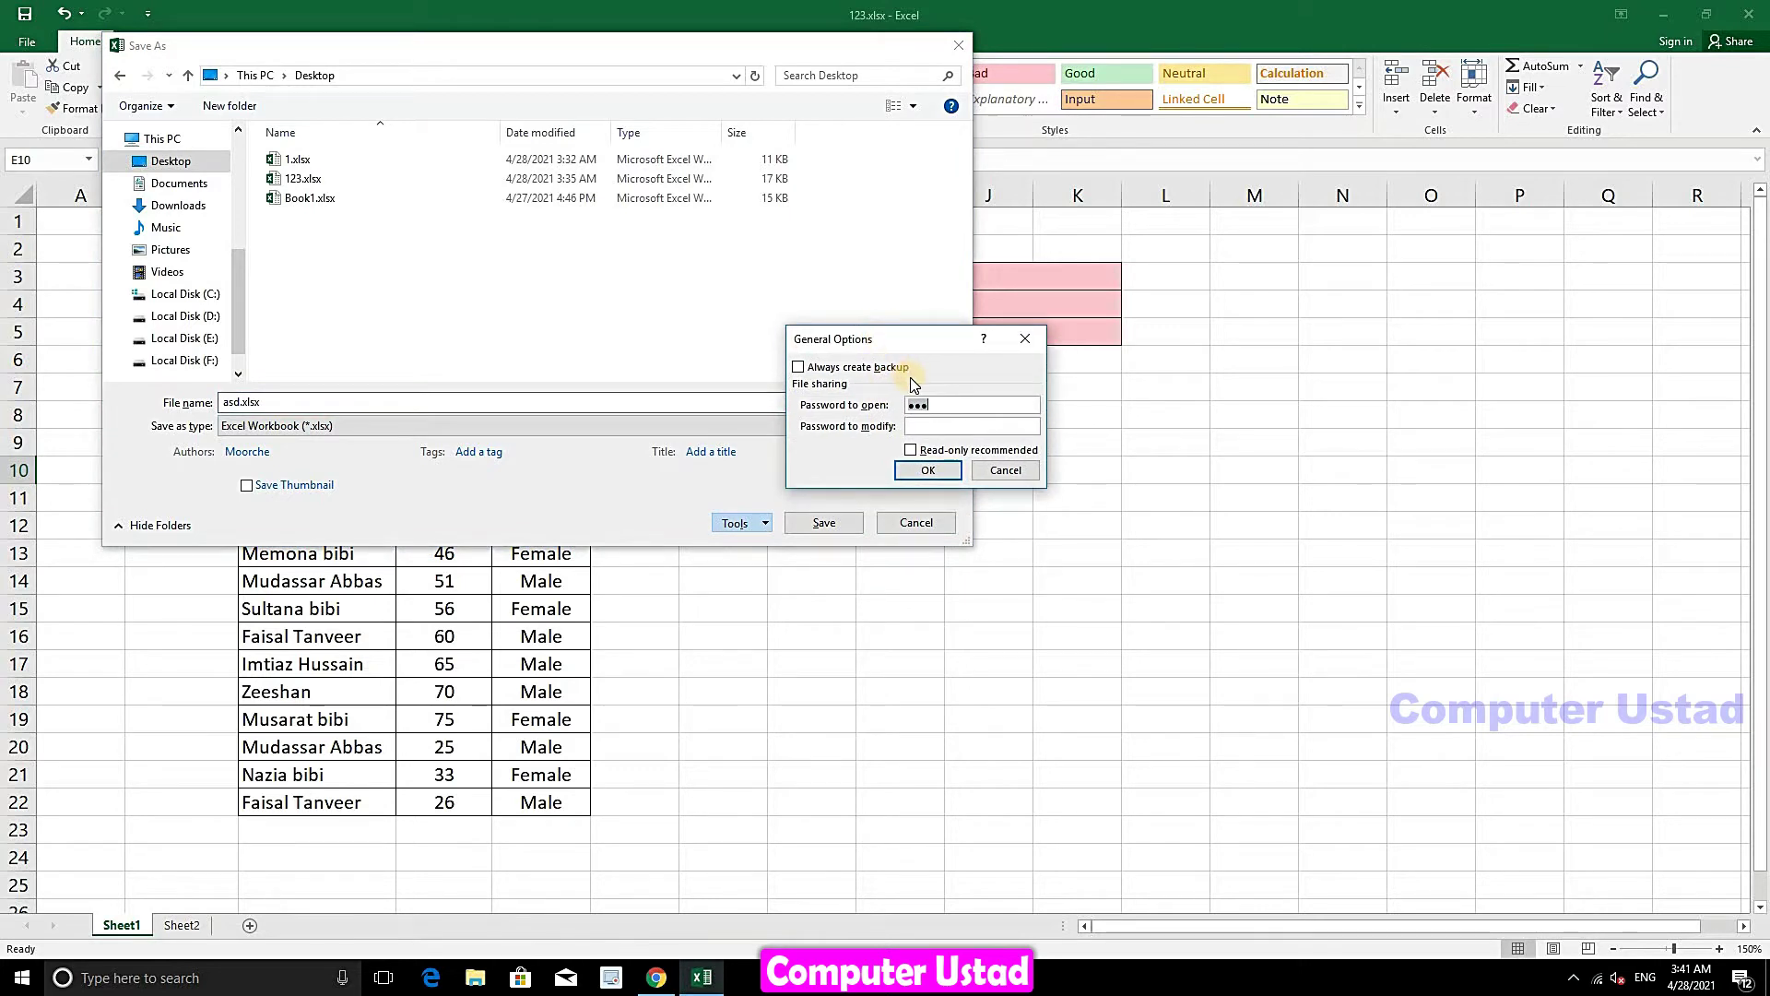
key(BackSpace)
key(BackSpace)
key(BackSpace)
text(23)
click(925, 470)
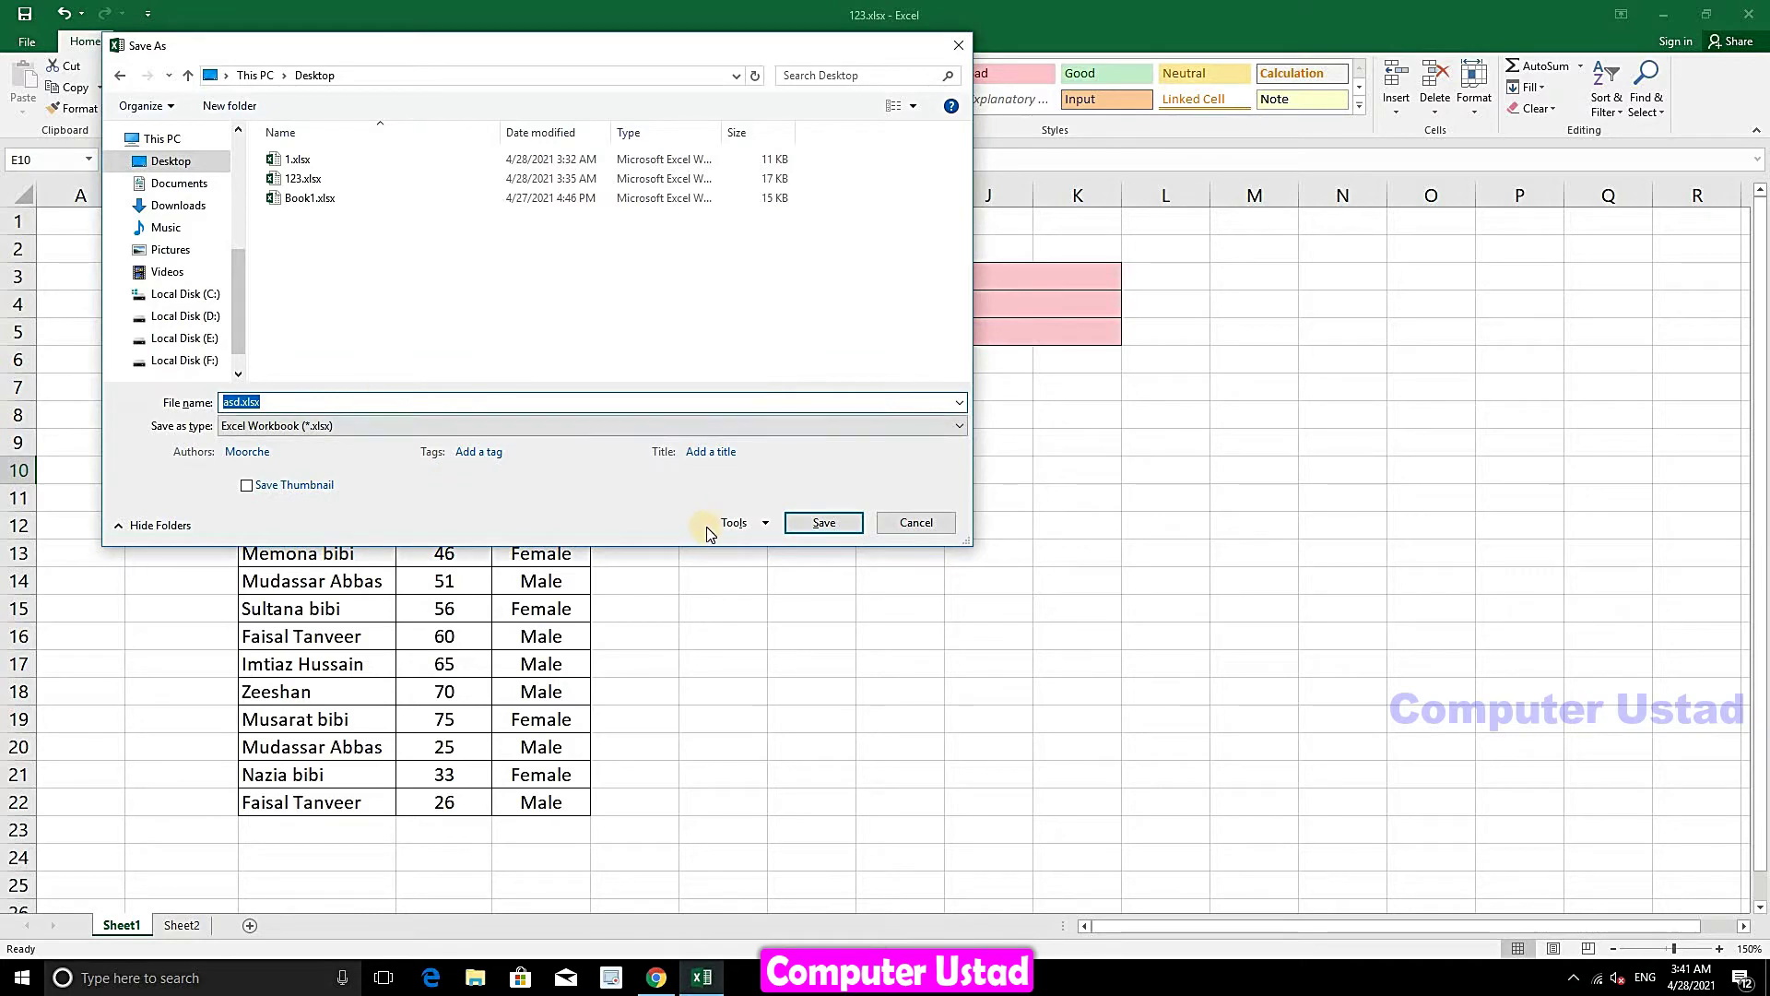
click(823, 525)
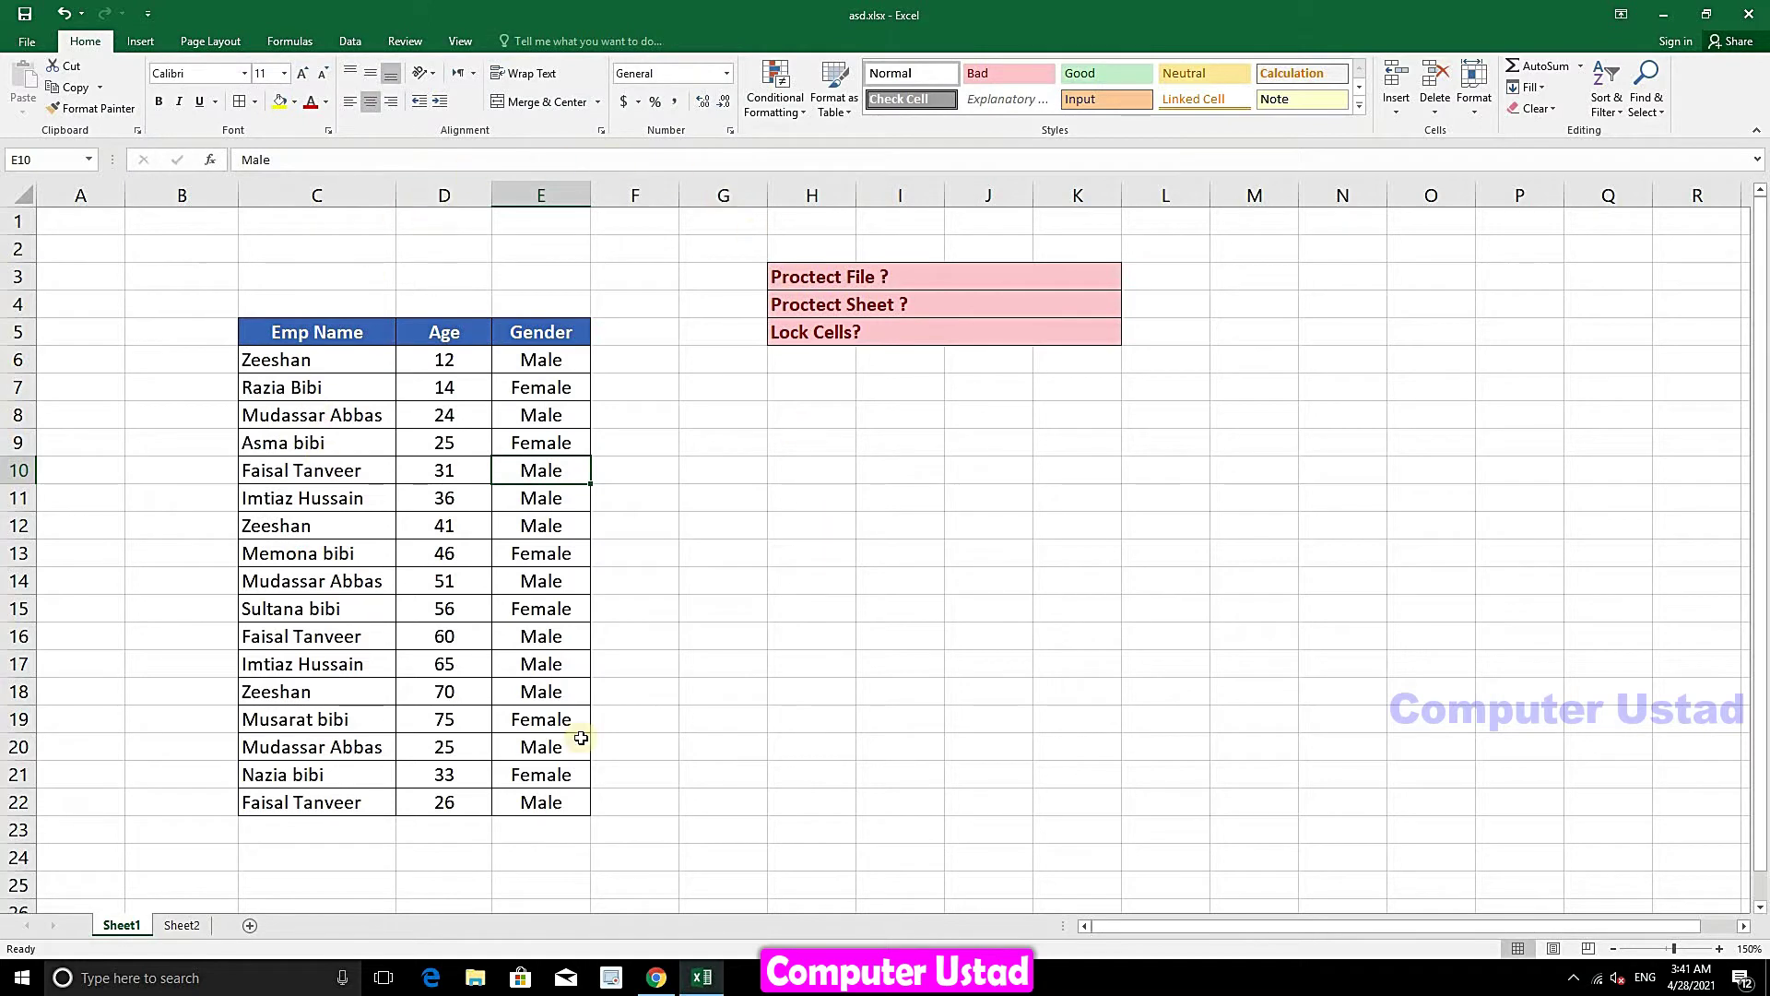
- Close Excel, then reopen asd.xlsx from the desktop by entering its open password
click(1755, 11)
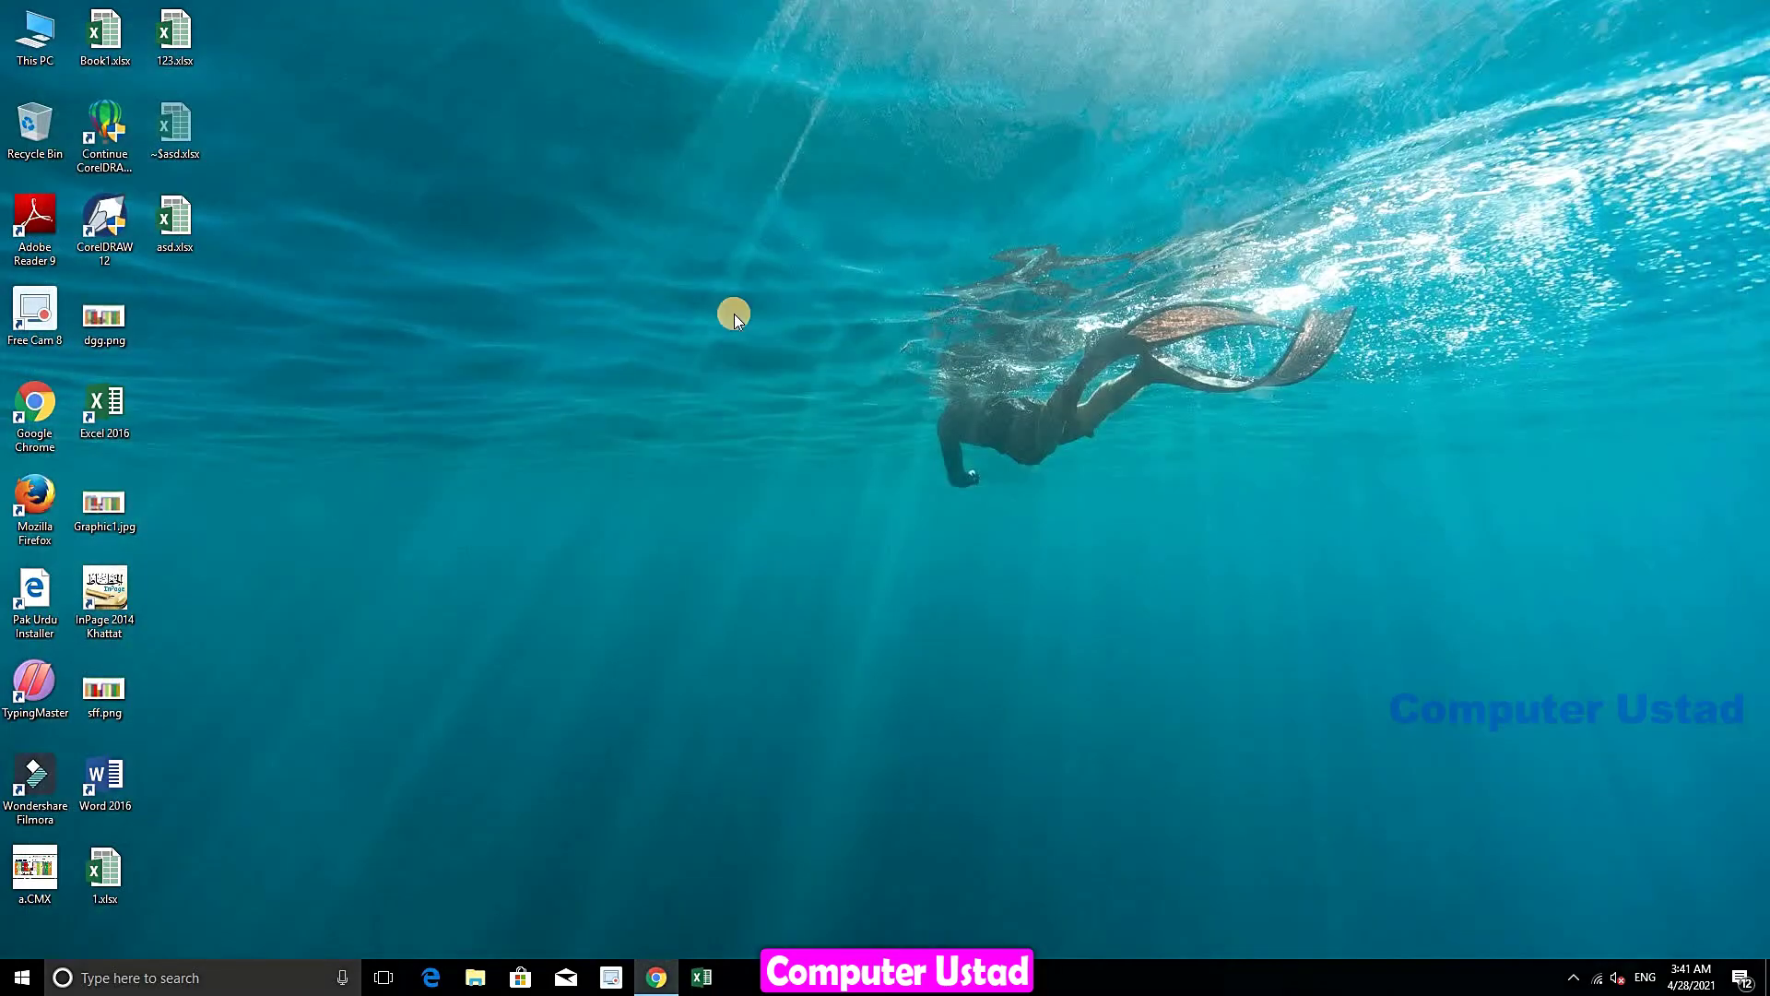
right_click(174, 242)
click(245, 265)
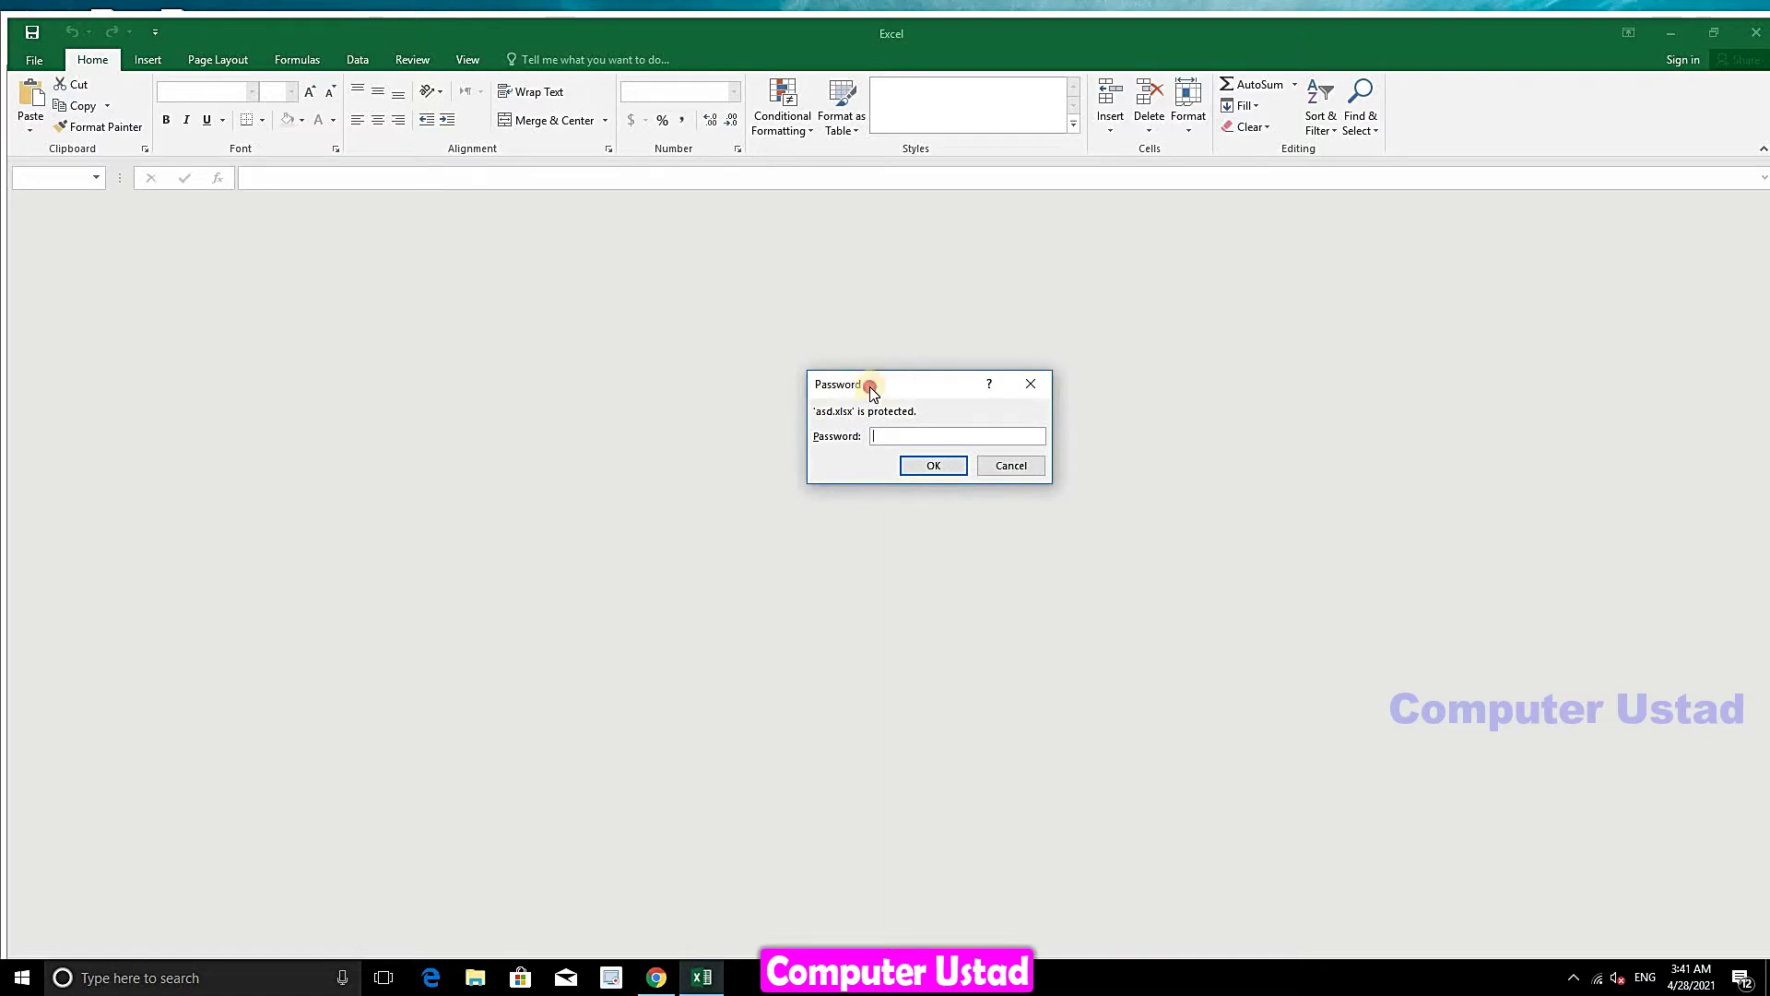
drag(870, 385, 749, 311)
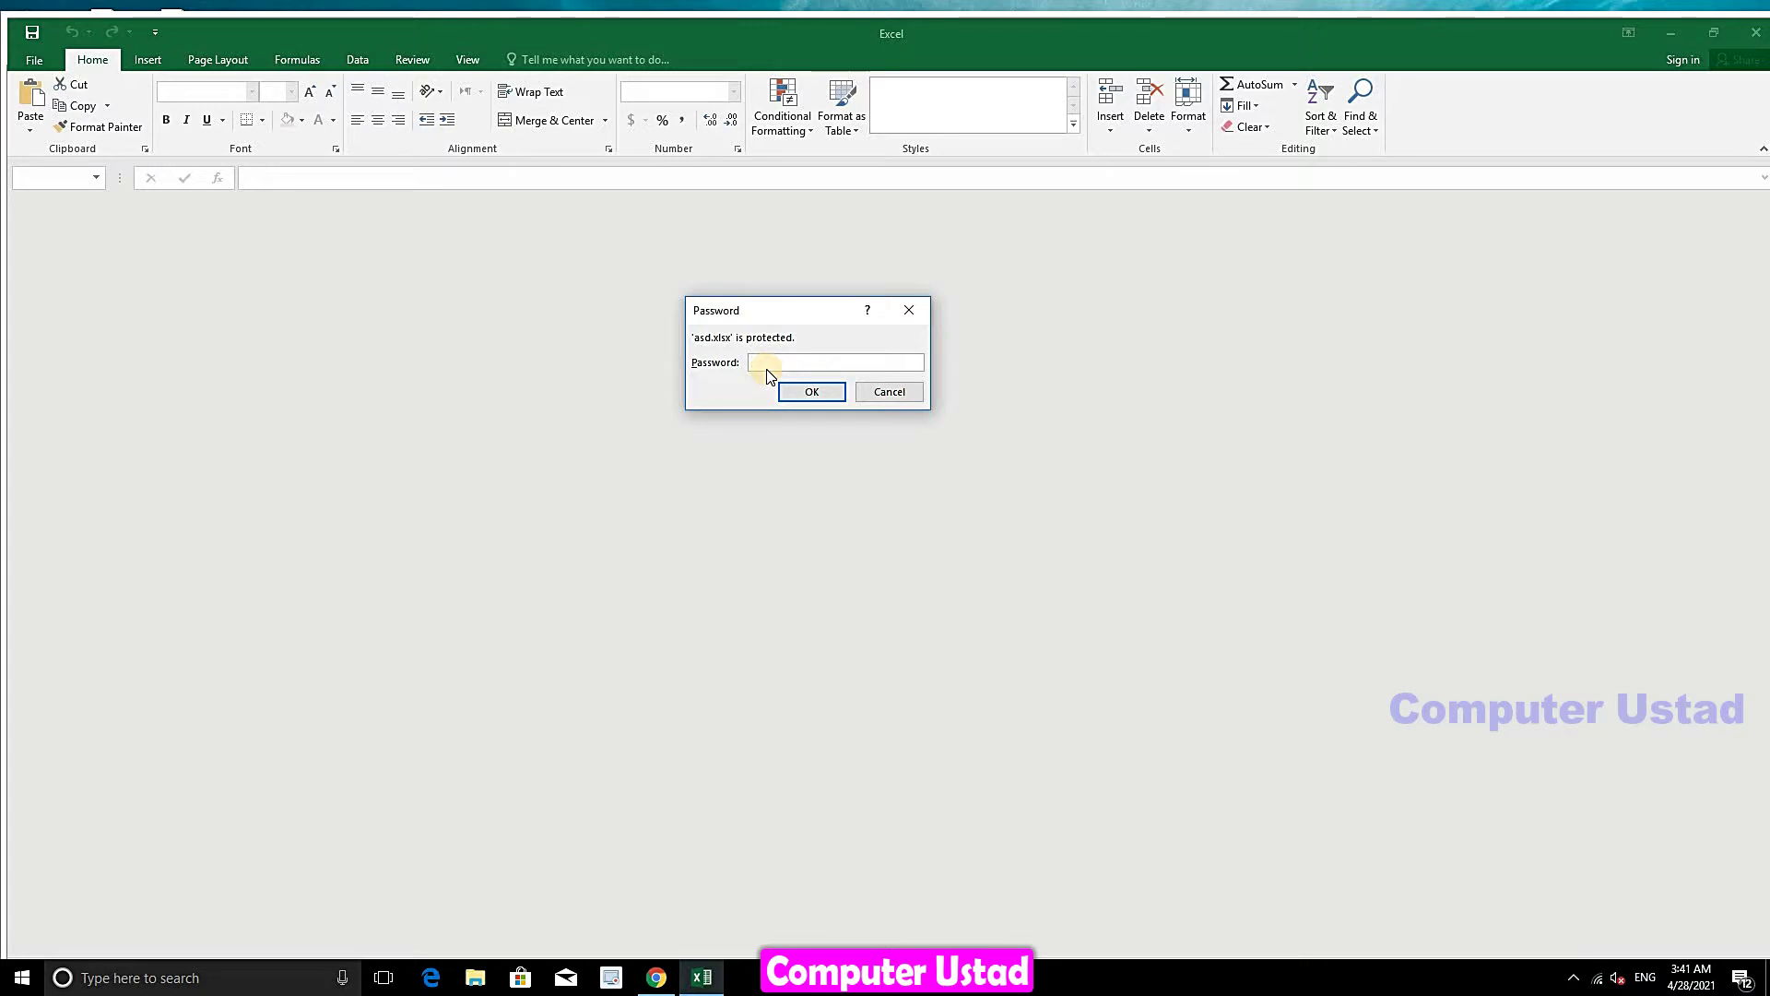
drag(784, 310, 848, 341)
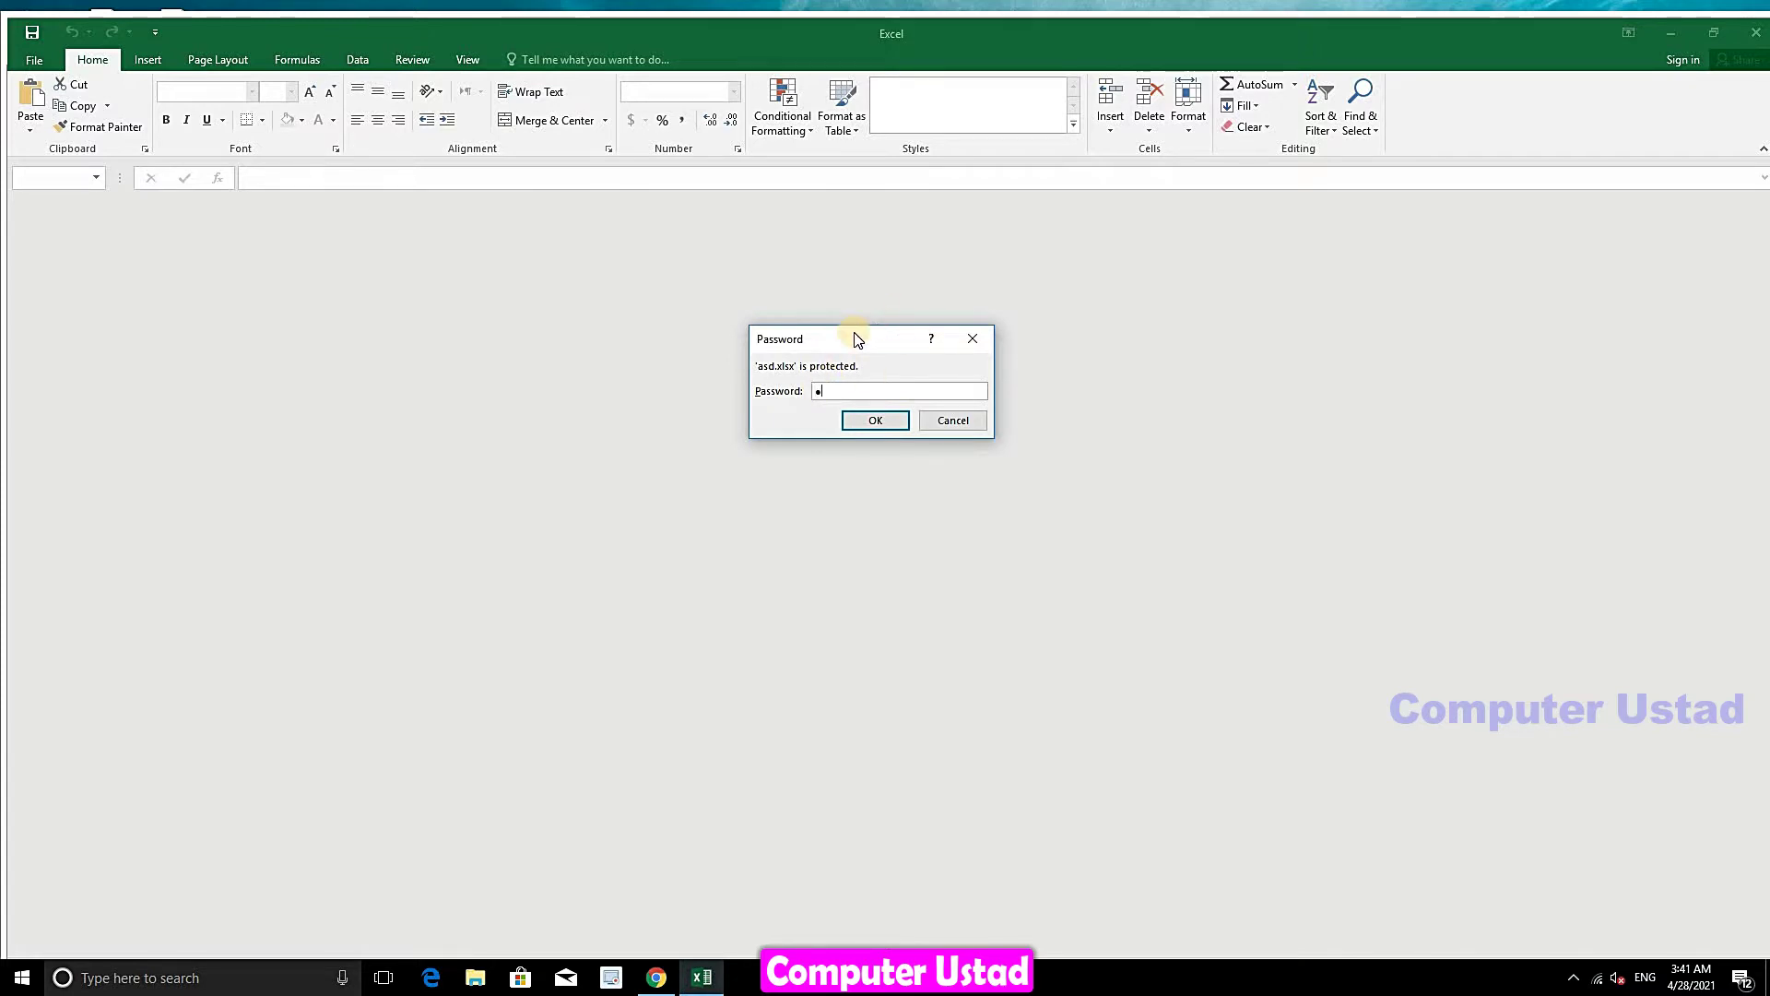
text(2)
click(875, 421)
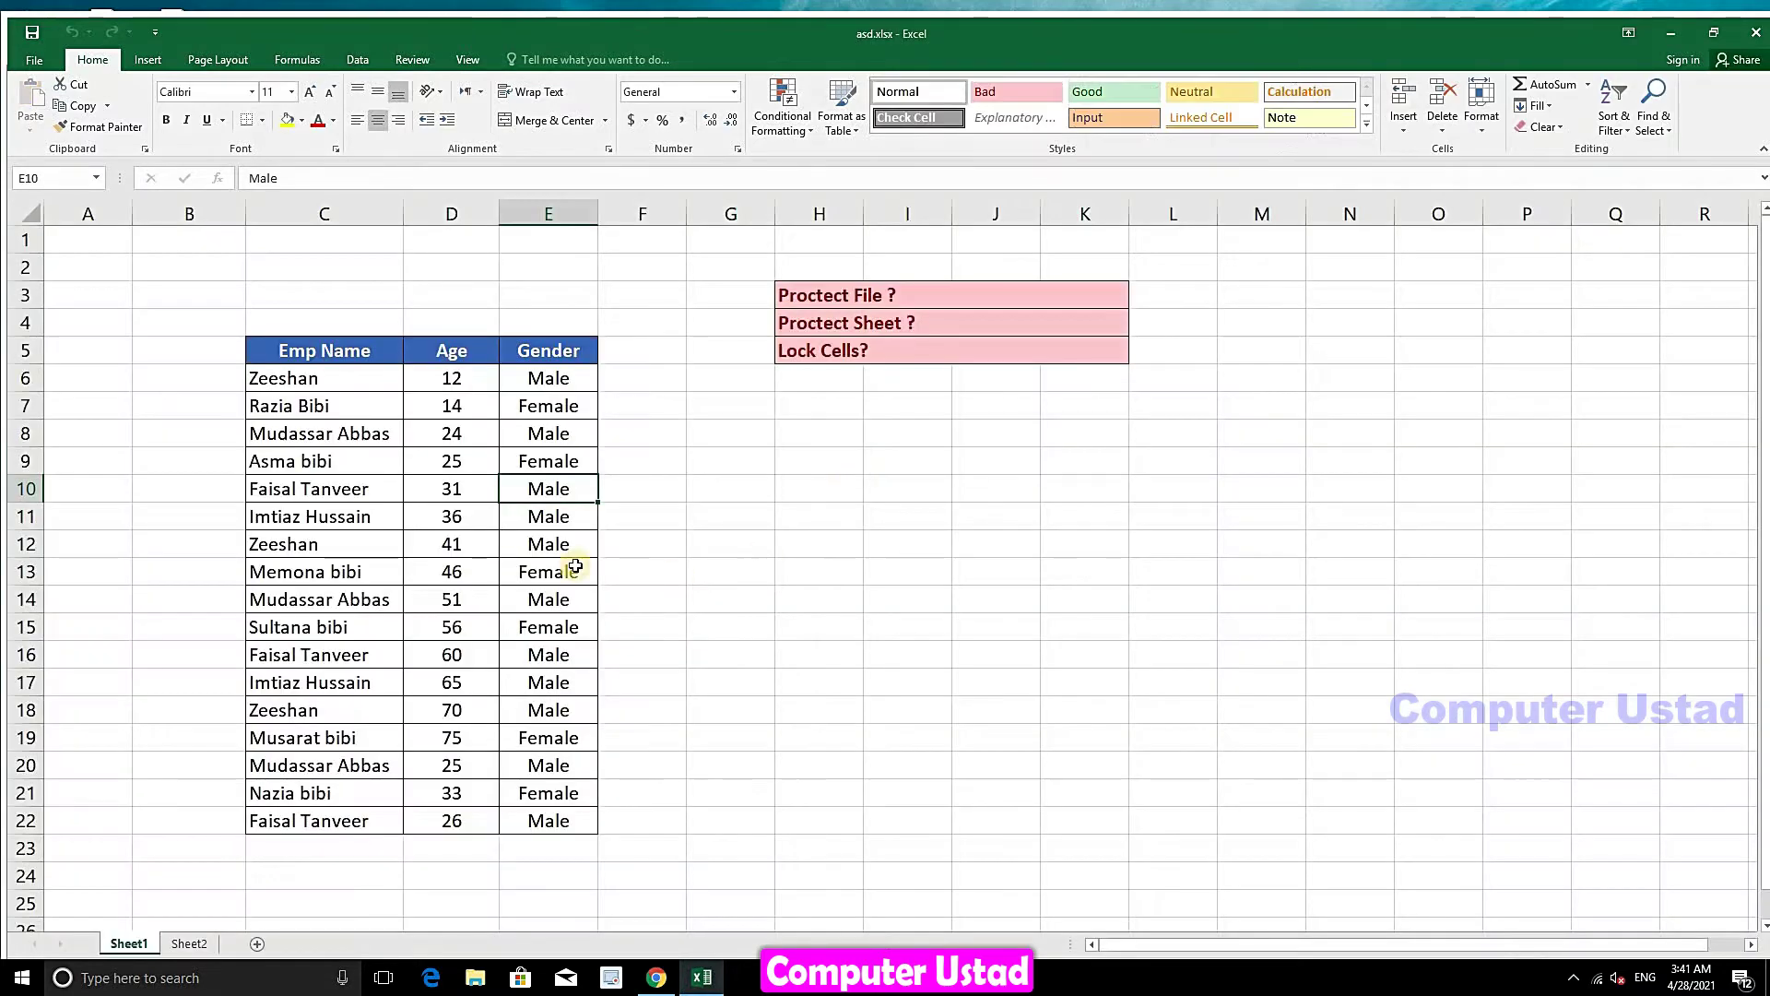
click(833, 356)
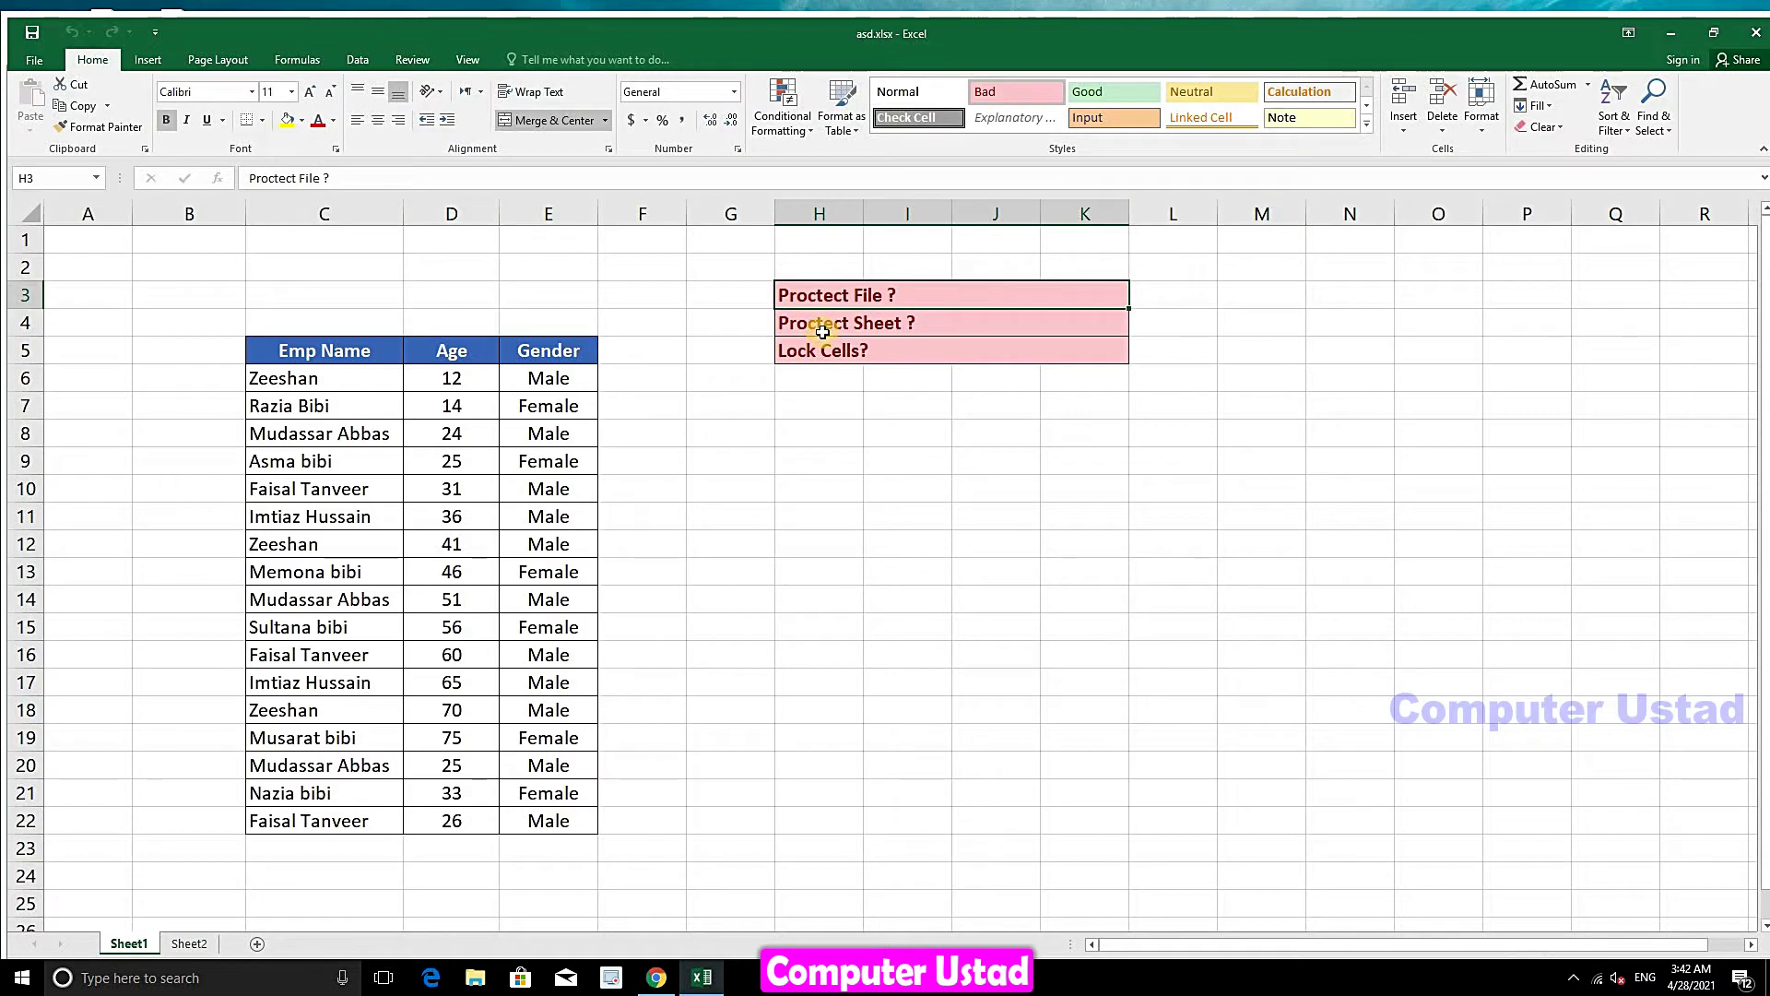
click(791, 334)
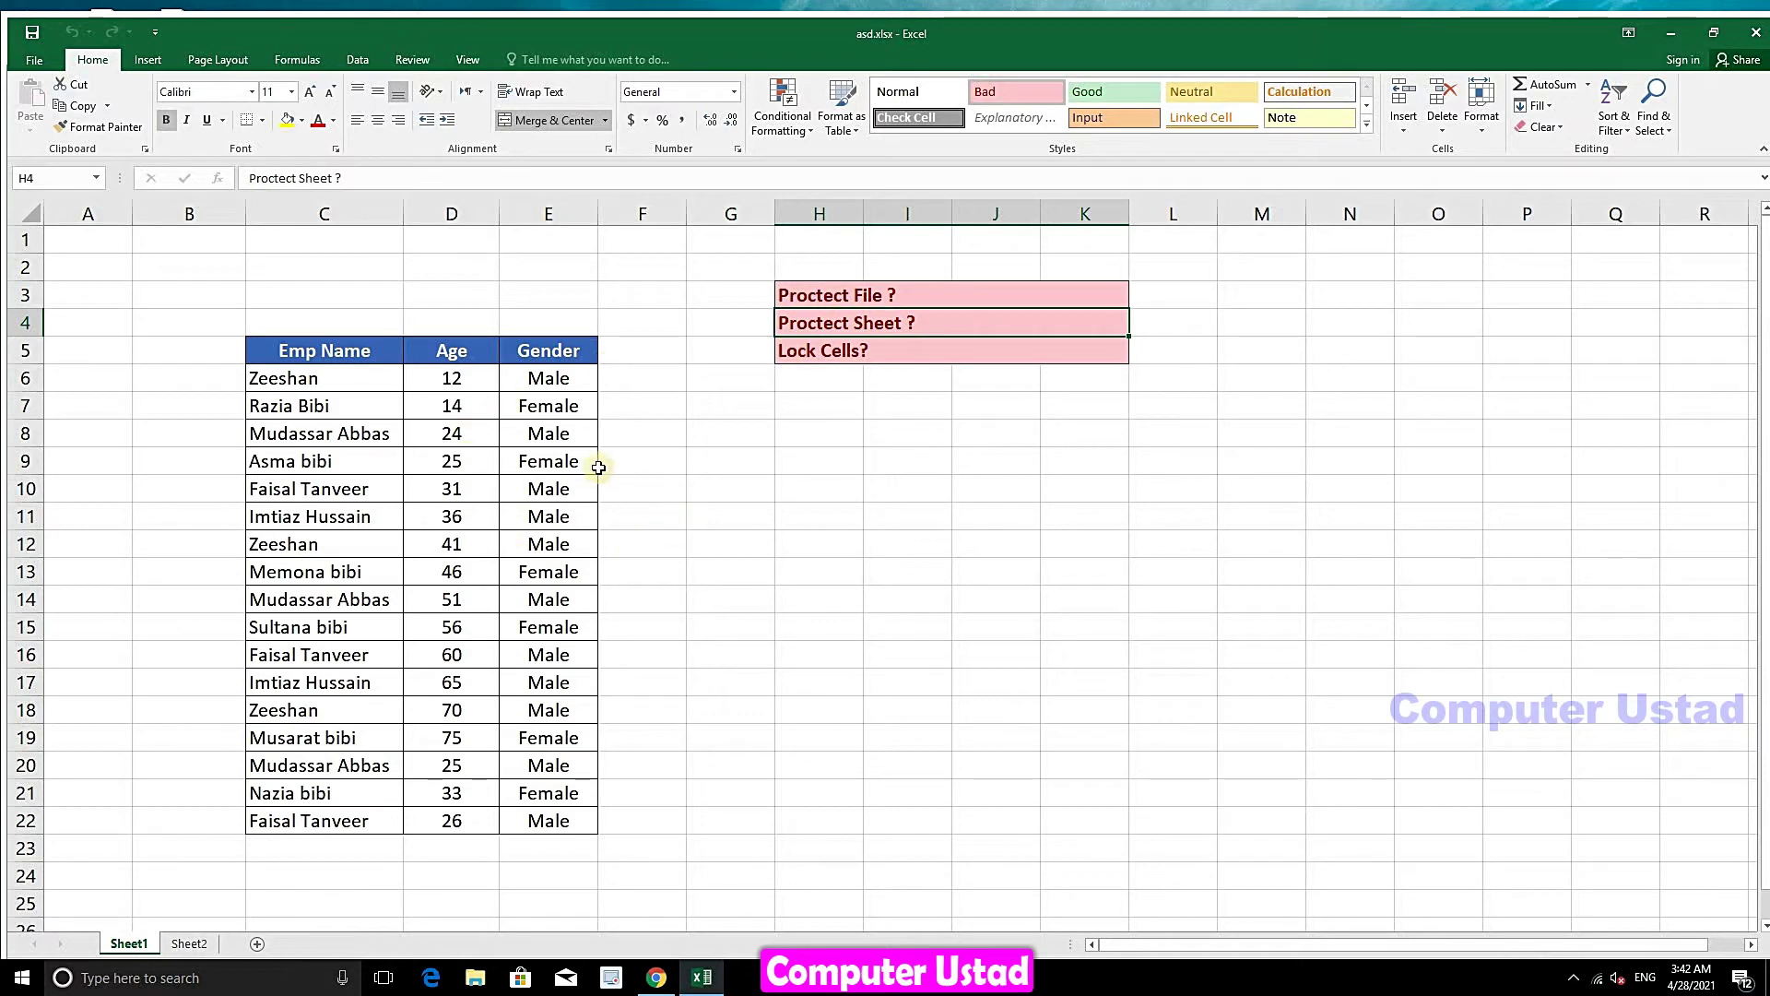
click(632, 353)
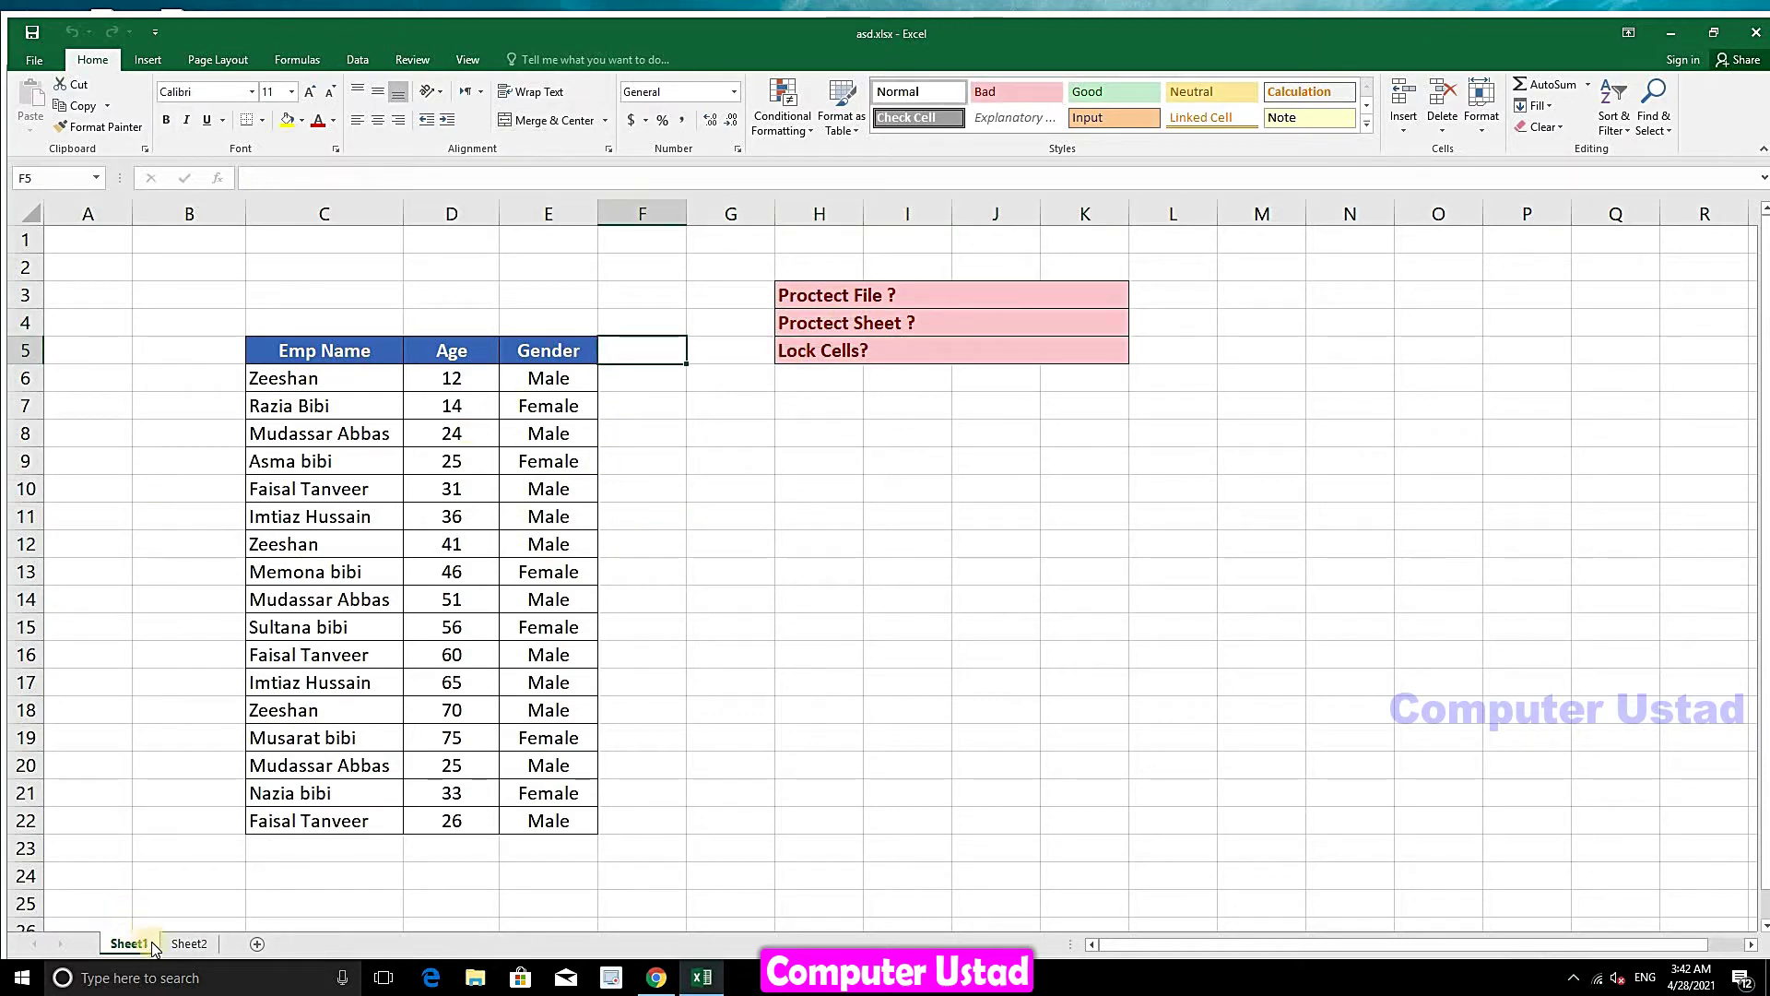
click(181, 944)
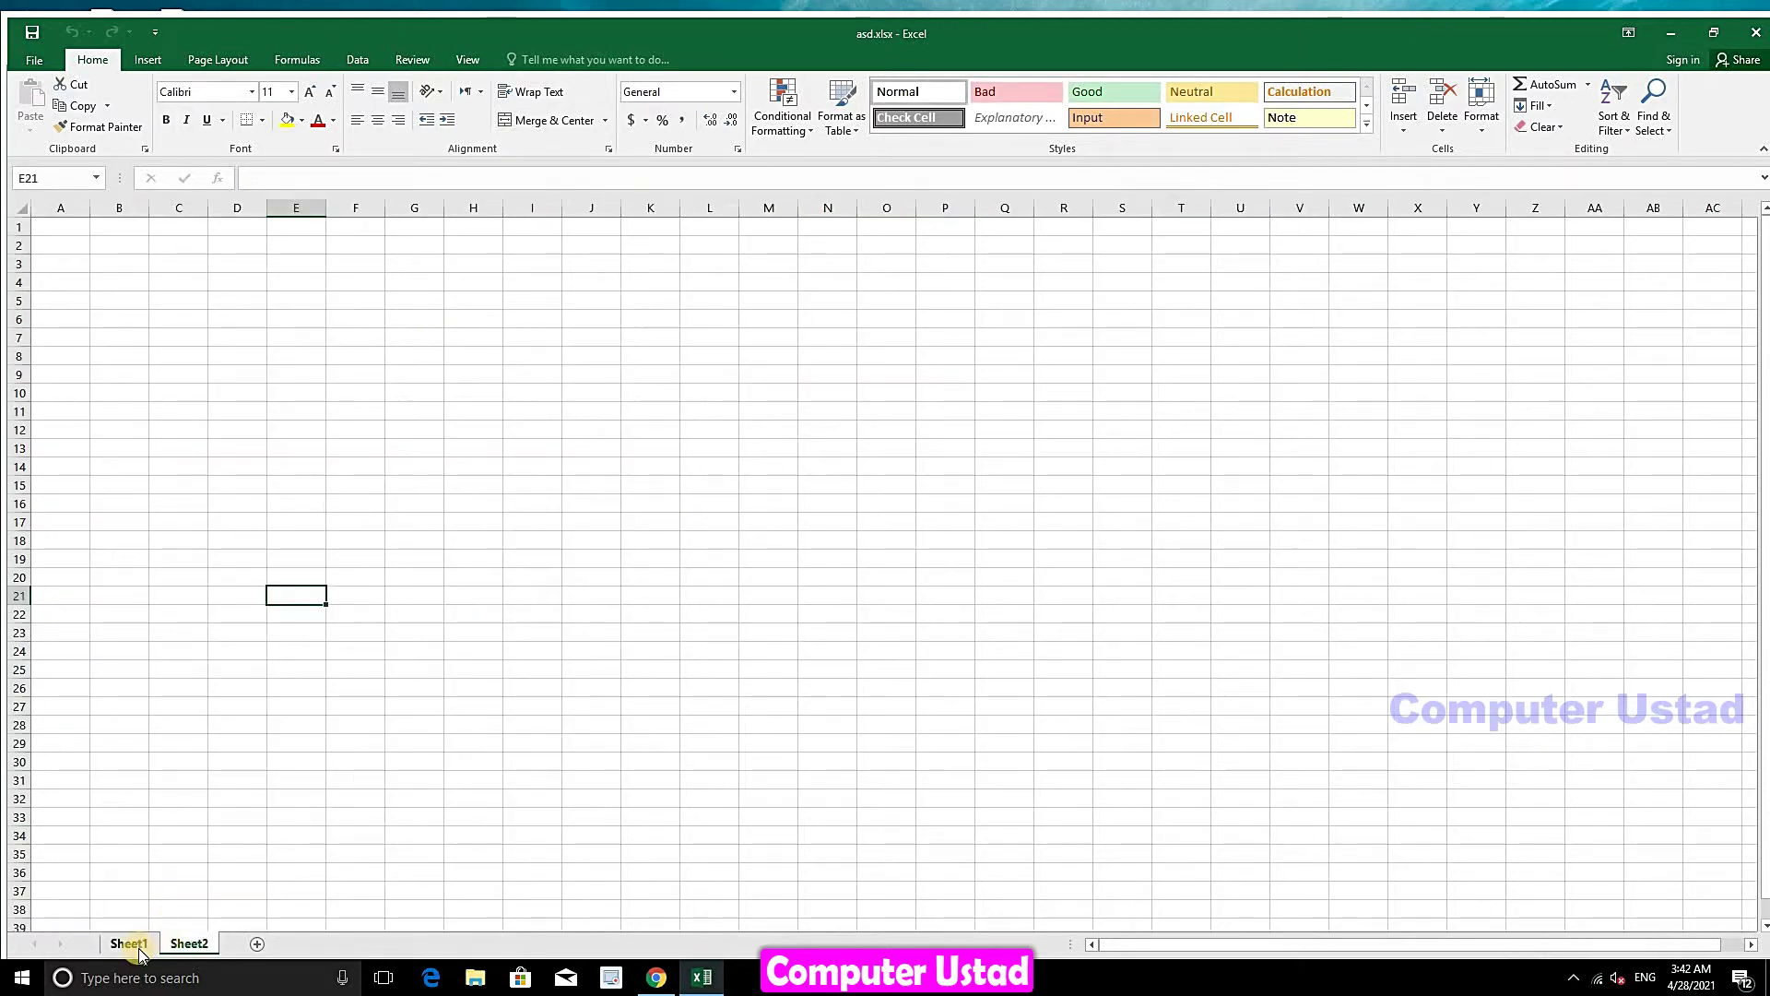
click(130, 942)
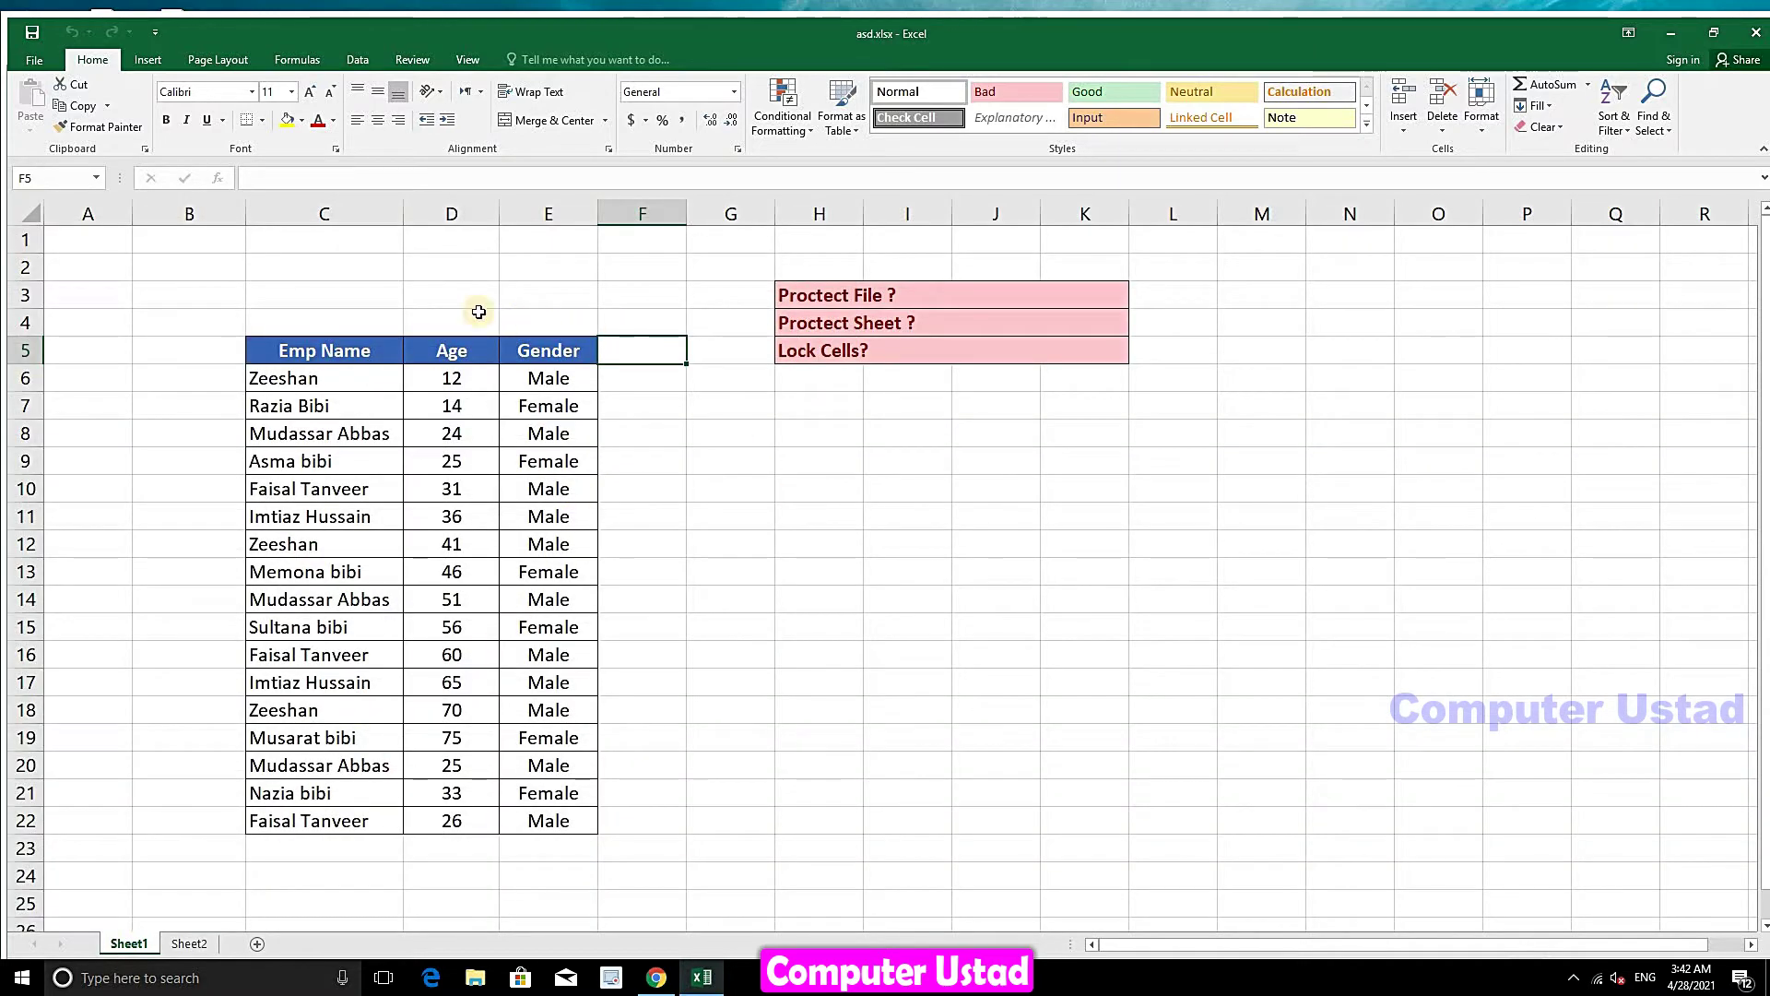
drag(281, 349, 351, 821)
drag(471, 350, 457, 822)
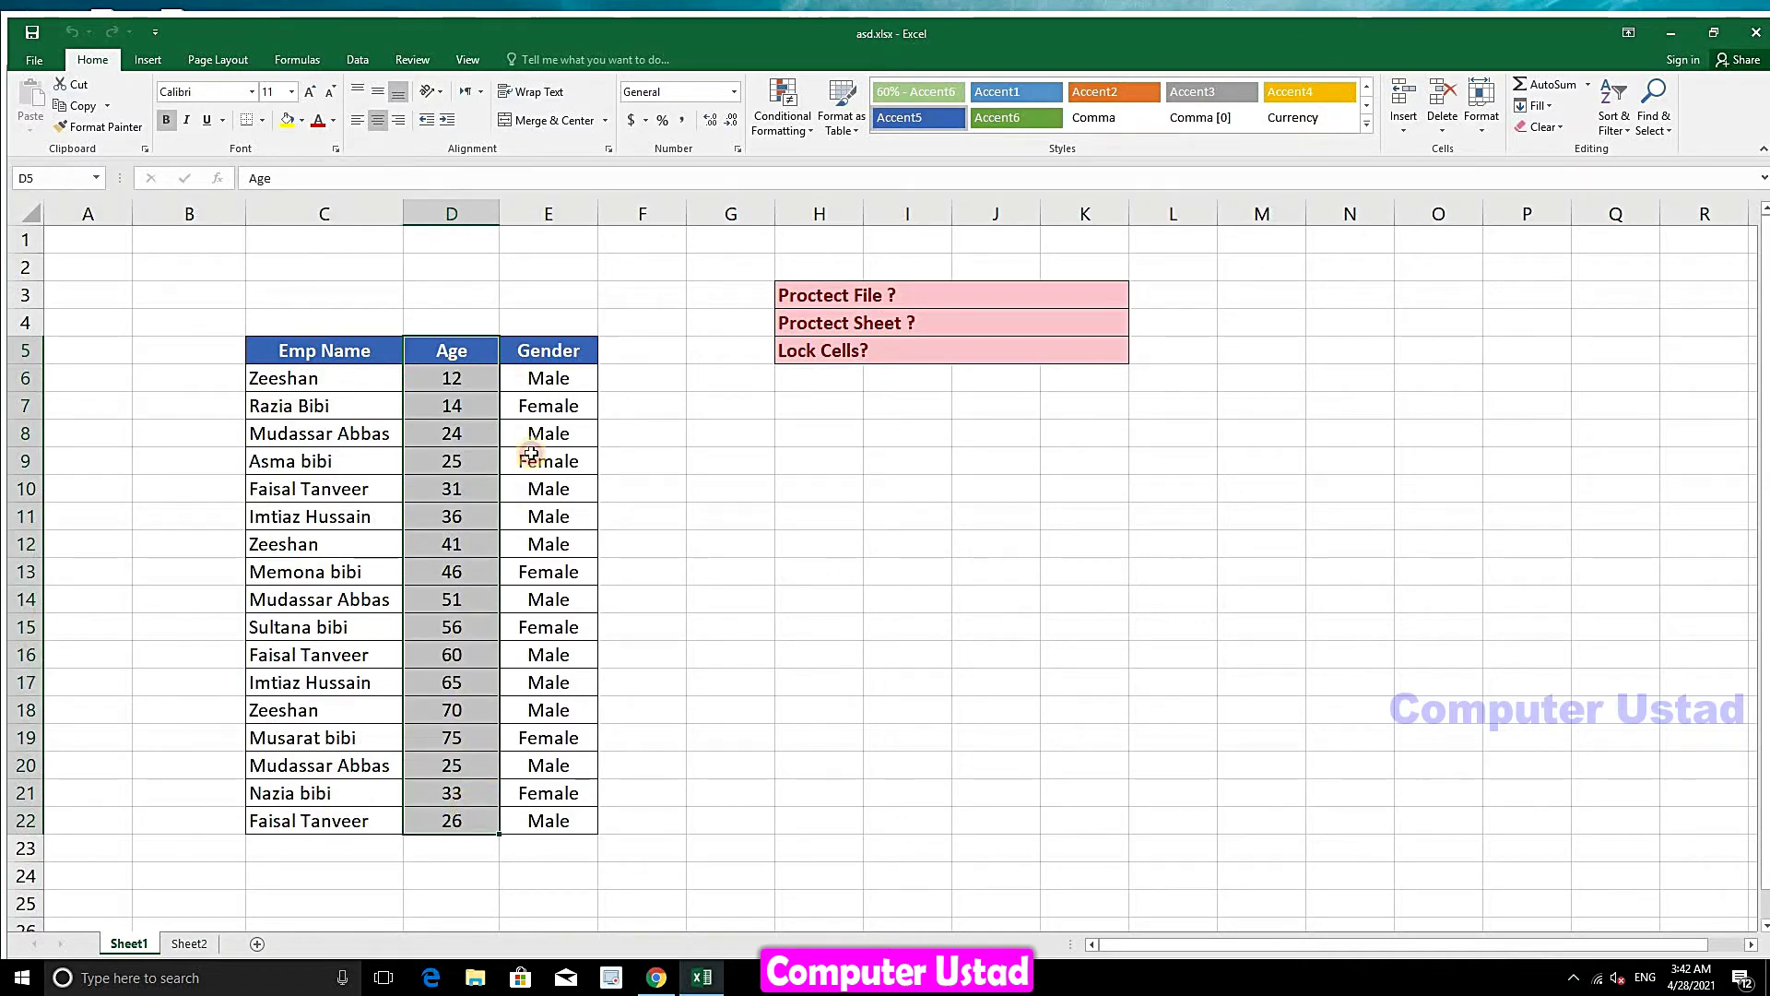
drag(521, 349, 550, 821)
drag(325, 351, 1004, 839)
click(563, 478)
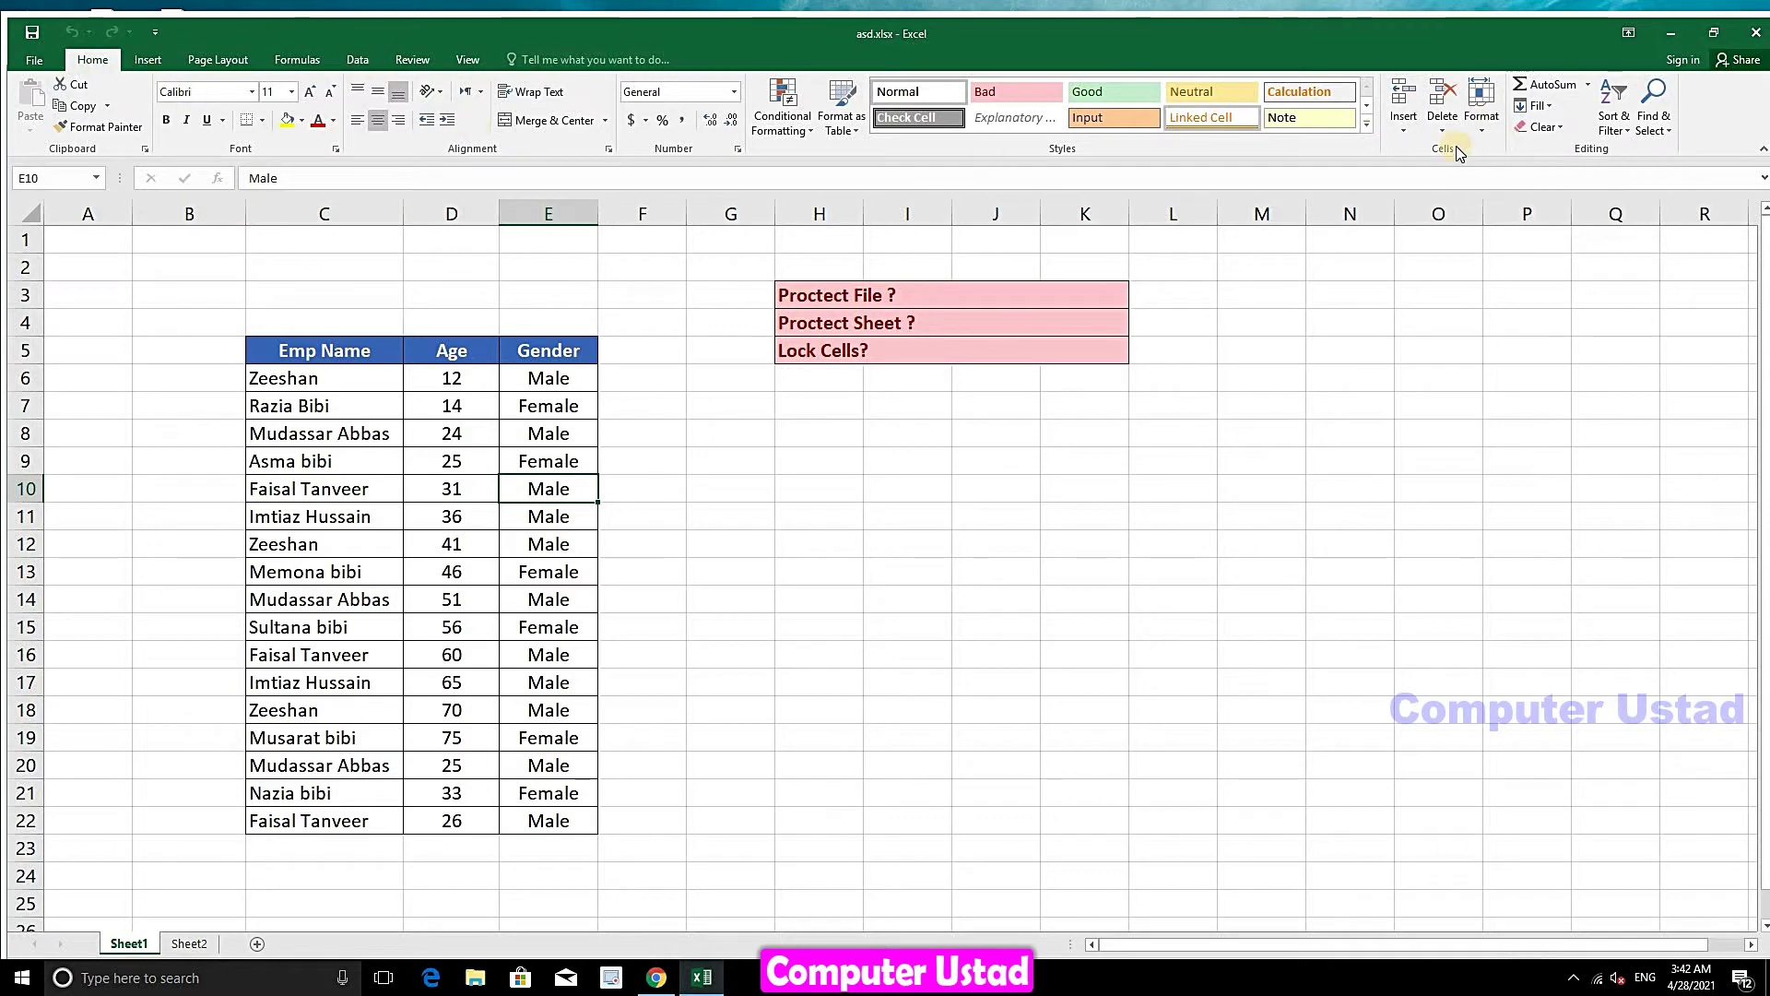
- Protect Sheet1 via Home > Format > Protect Sheet, entering and confirming the sheet password
click(1485, 137)
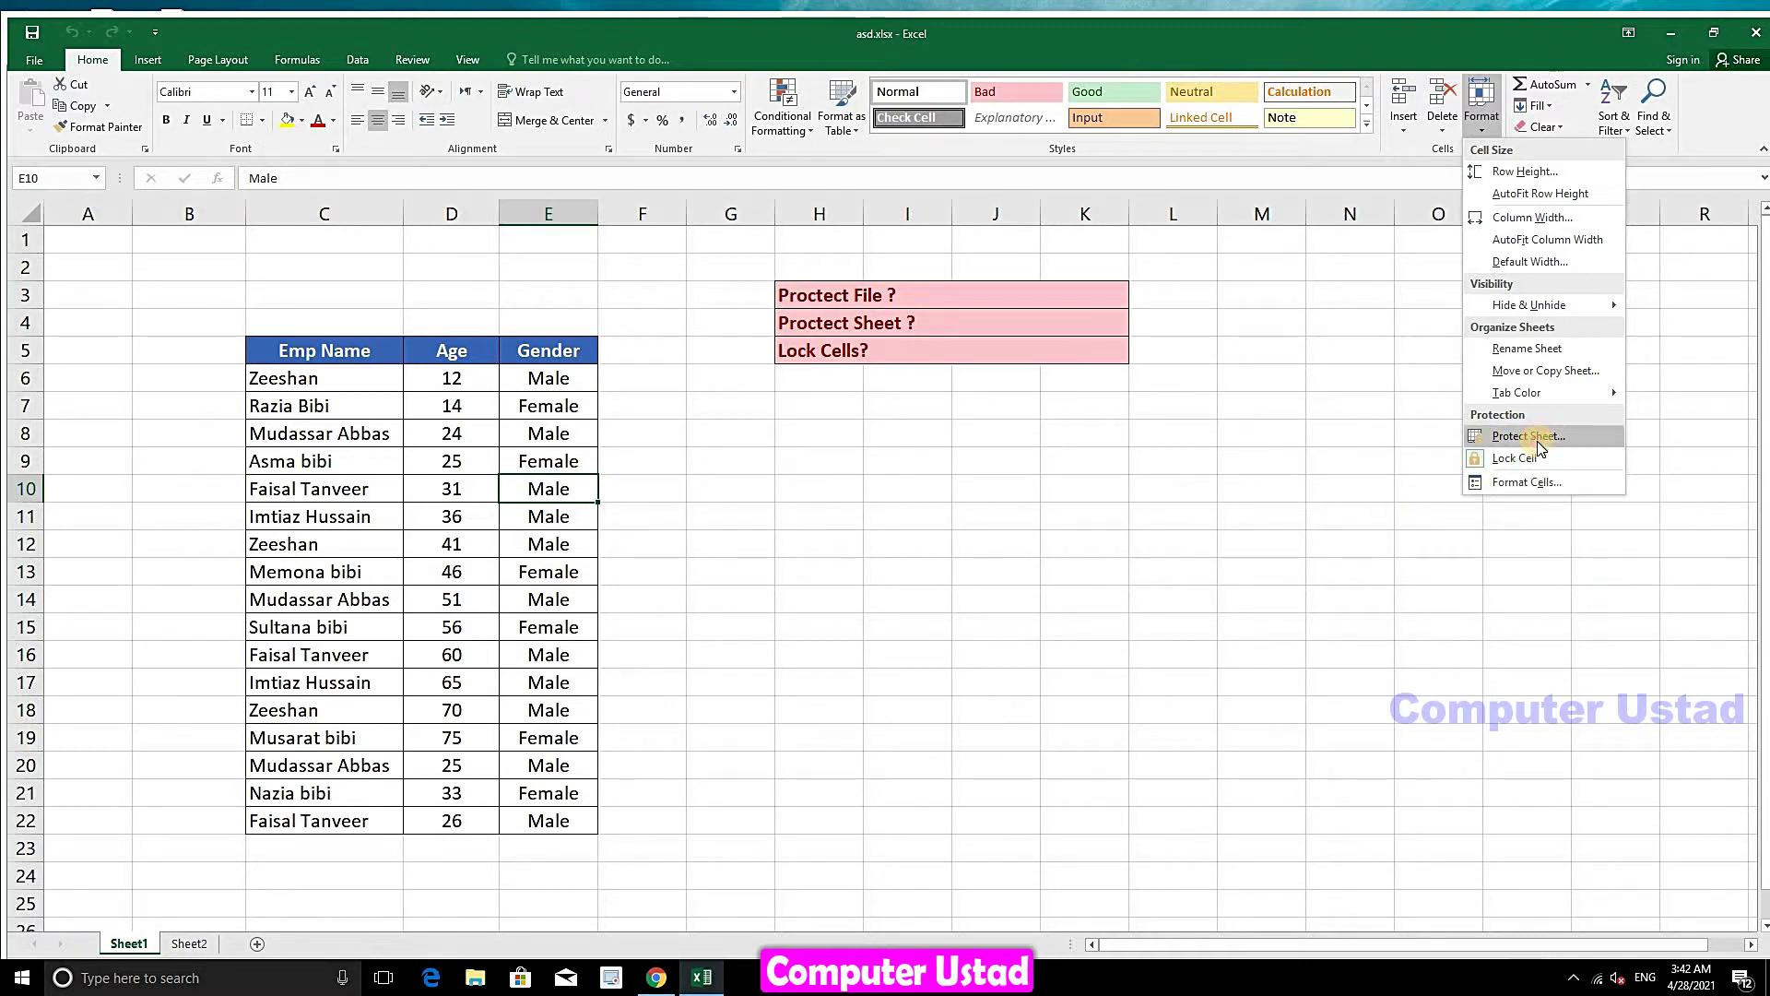
click(1537, 439)
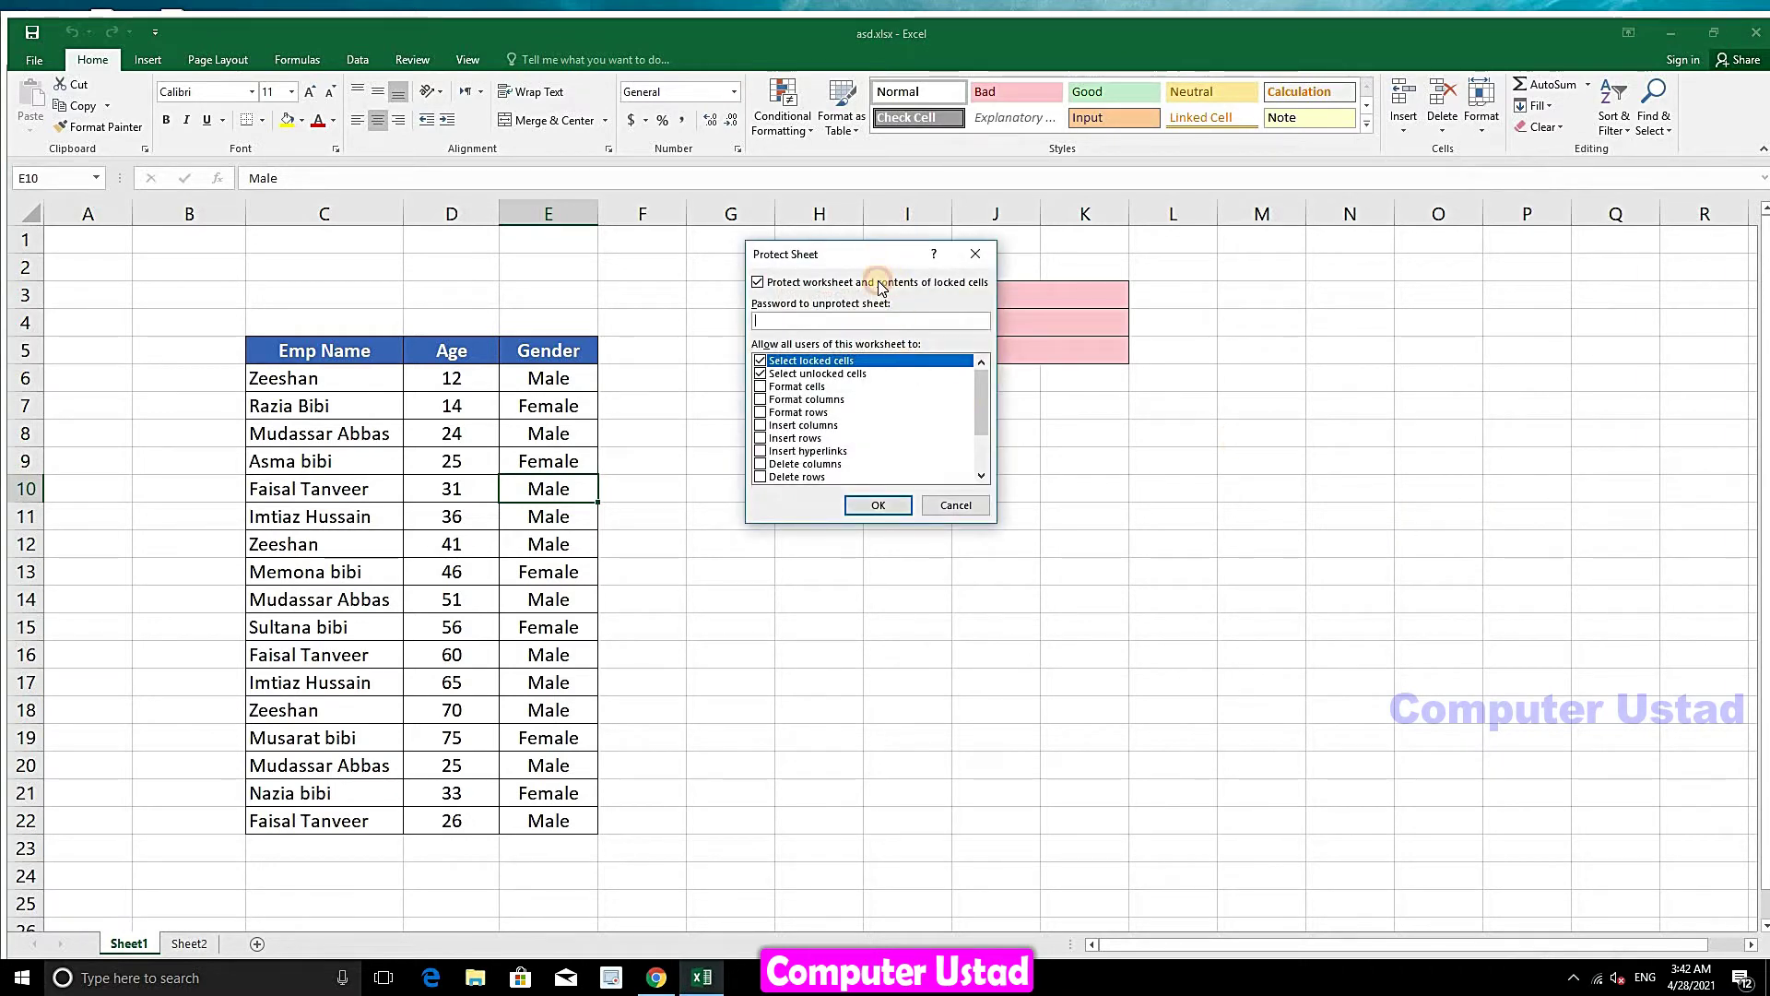
drag(878, 283, 892, 299)
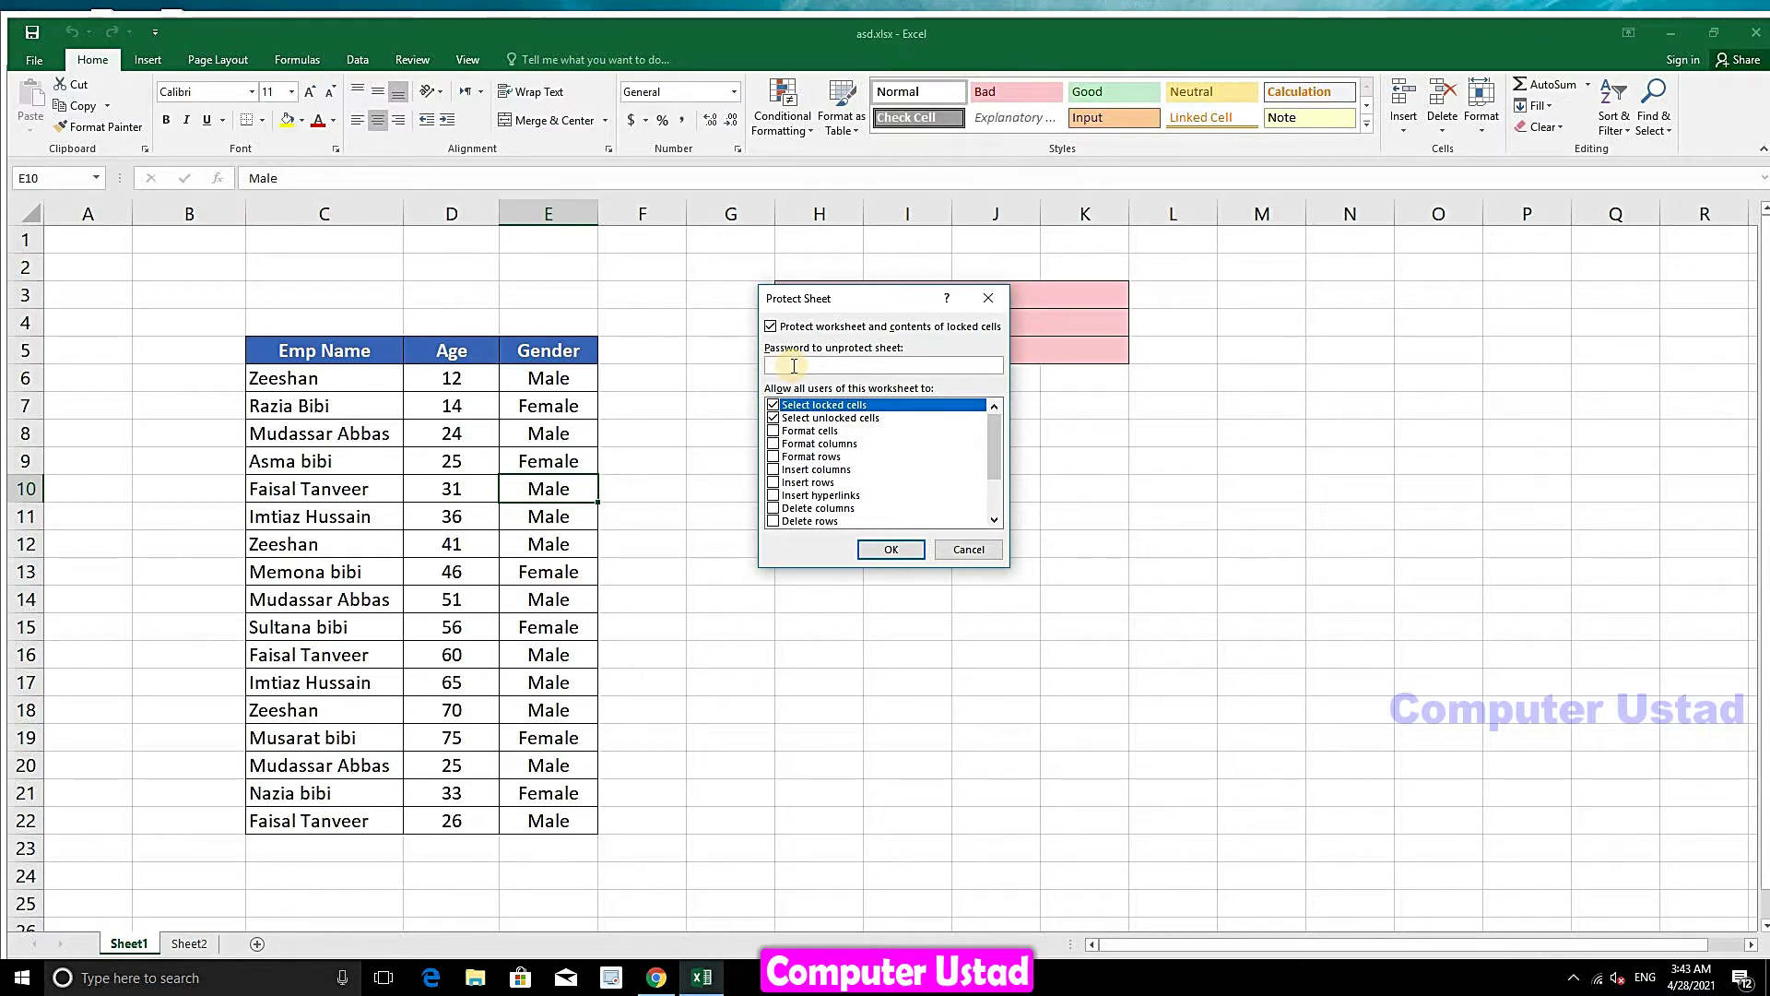
click(887, 548)
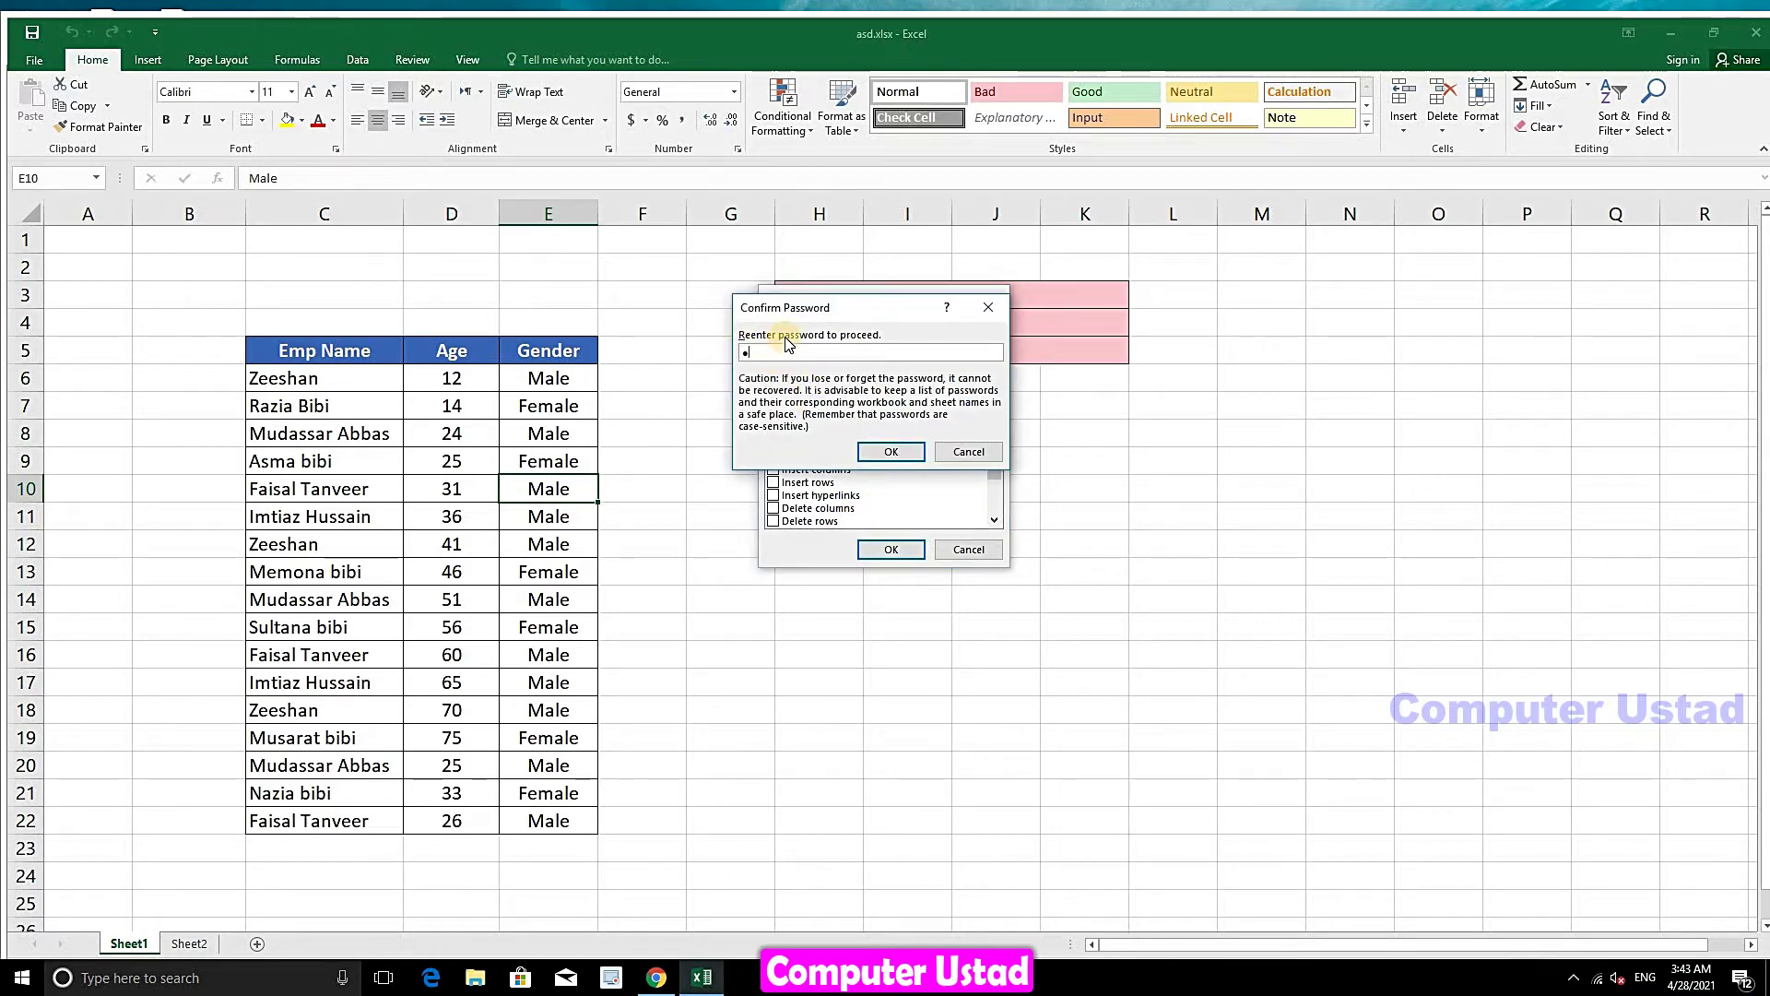
click(891, 451)
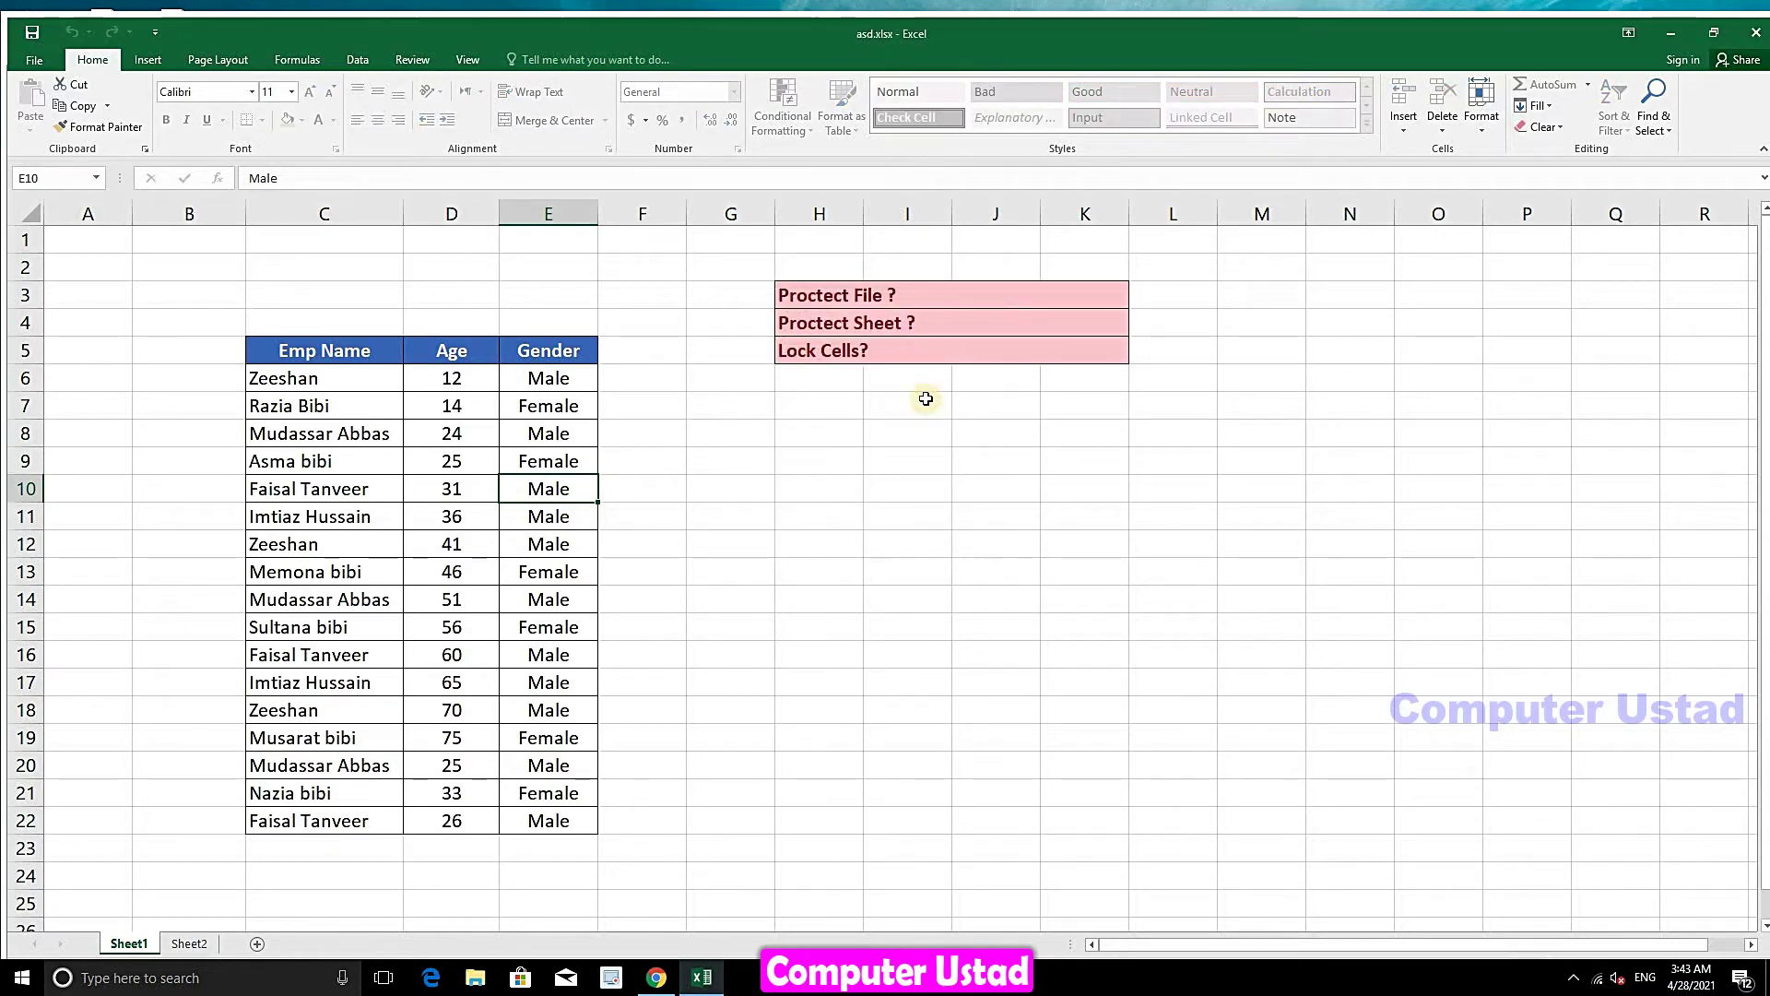
click(1712, 35)
- Try editing cells F10, H14, D13 and several empty cells, each refused with a protection warning
click(1331, 83)
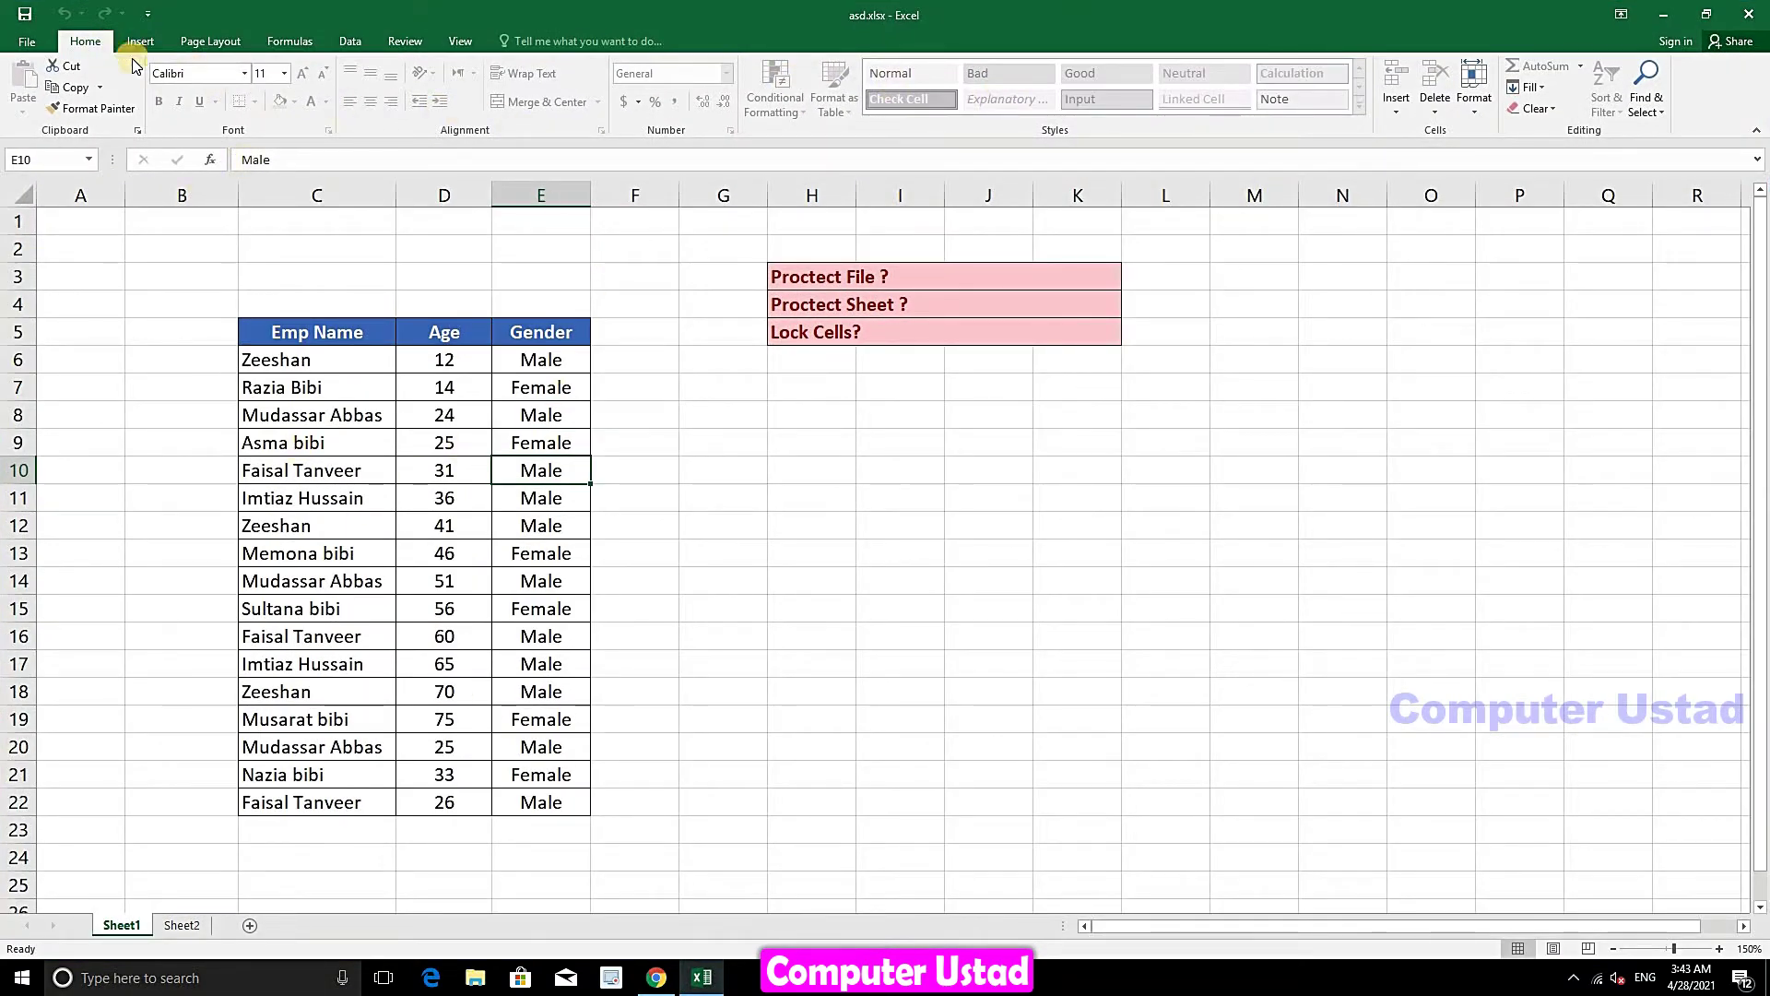
click(664, 480)
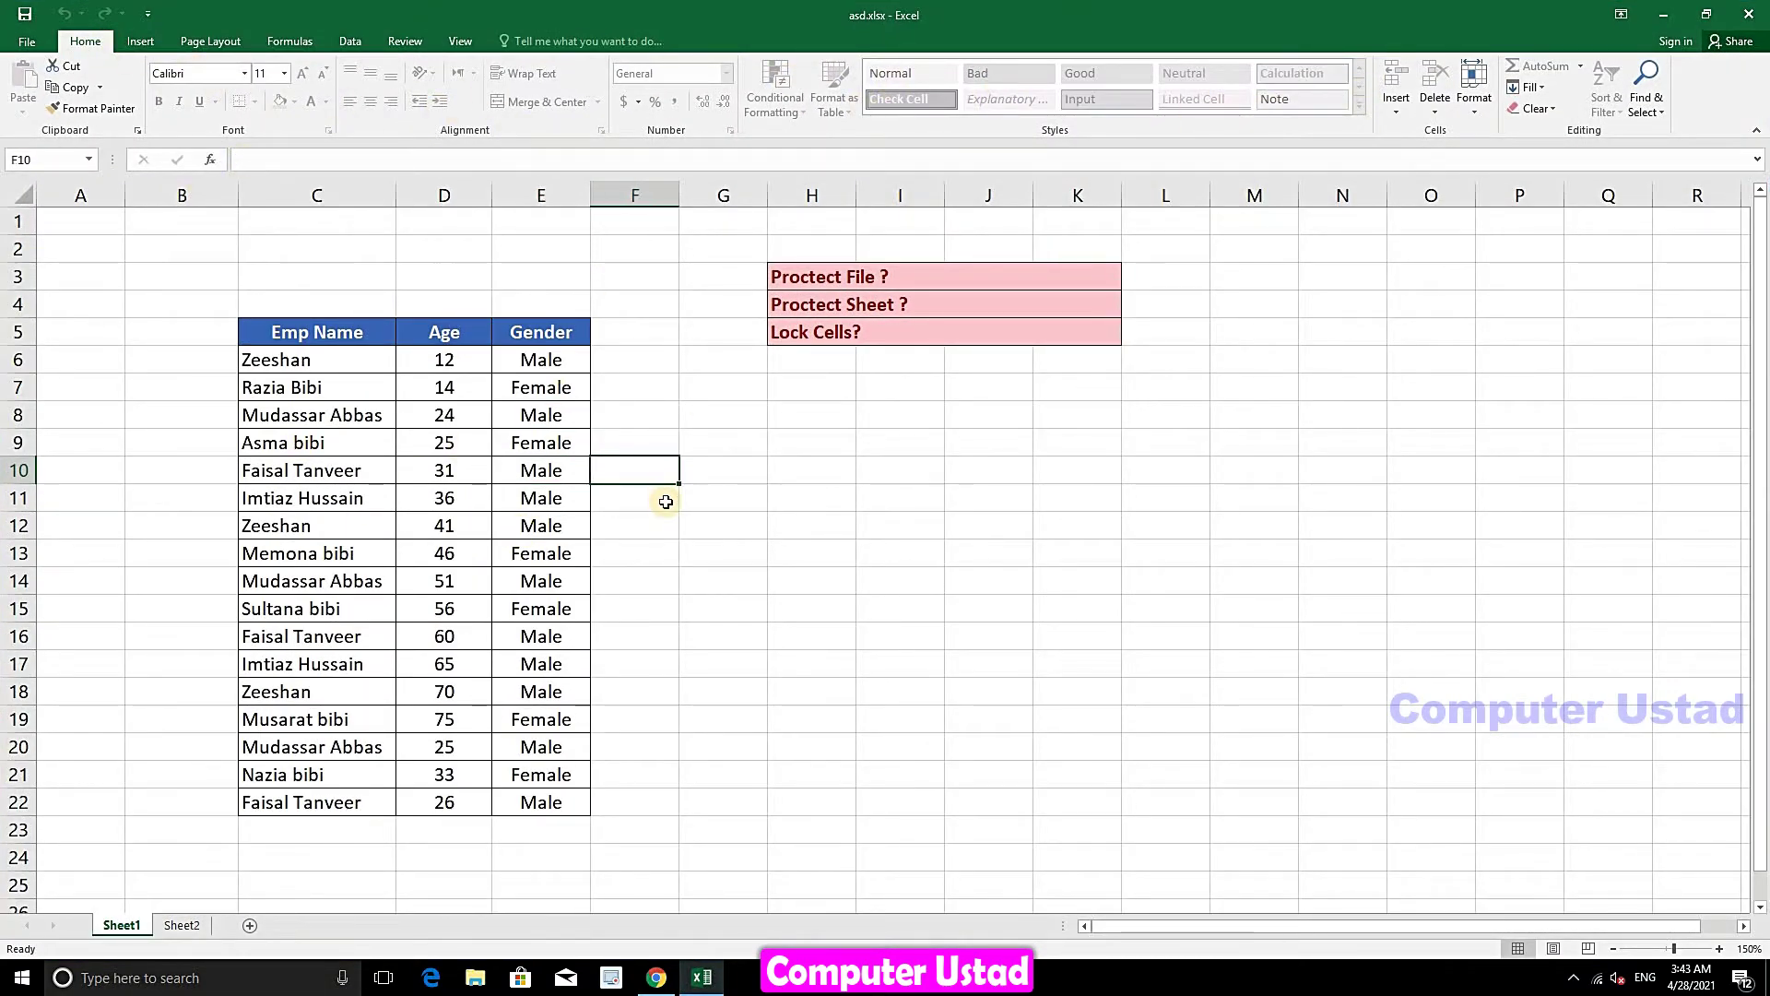
key(a)
click(886, 538)
double_click(808, 588)
click(885, 544)
click(418, 553)
double_click(419, 553)
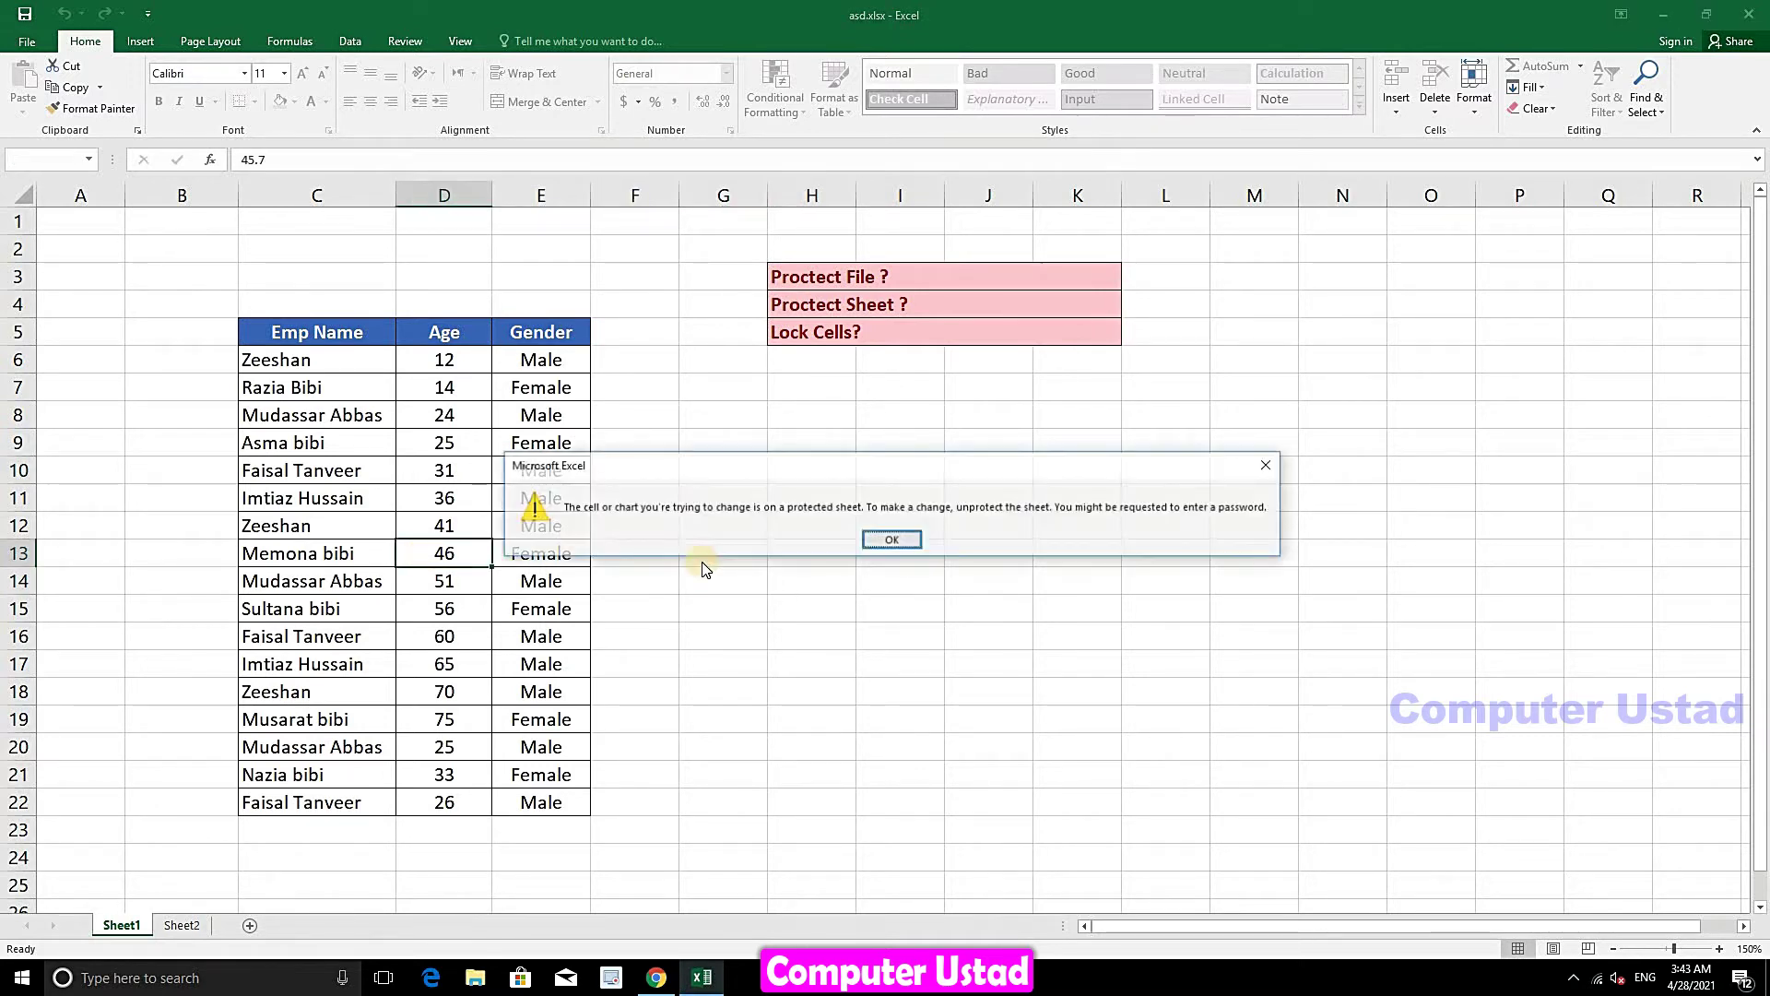
click(885, 540)
click(927, 354)
double_click(927, 352)
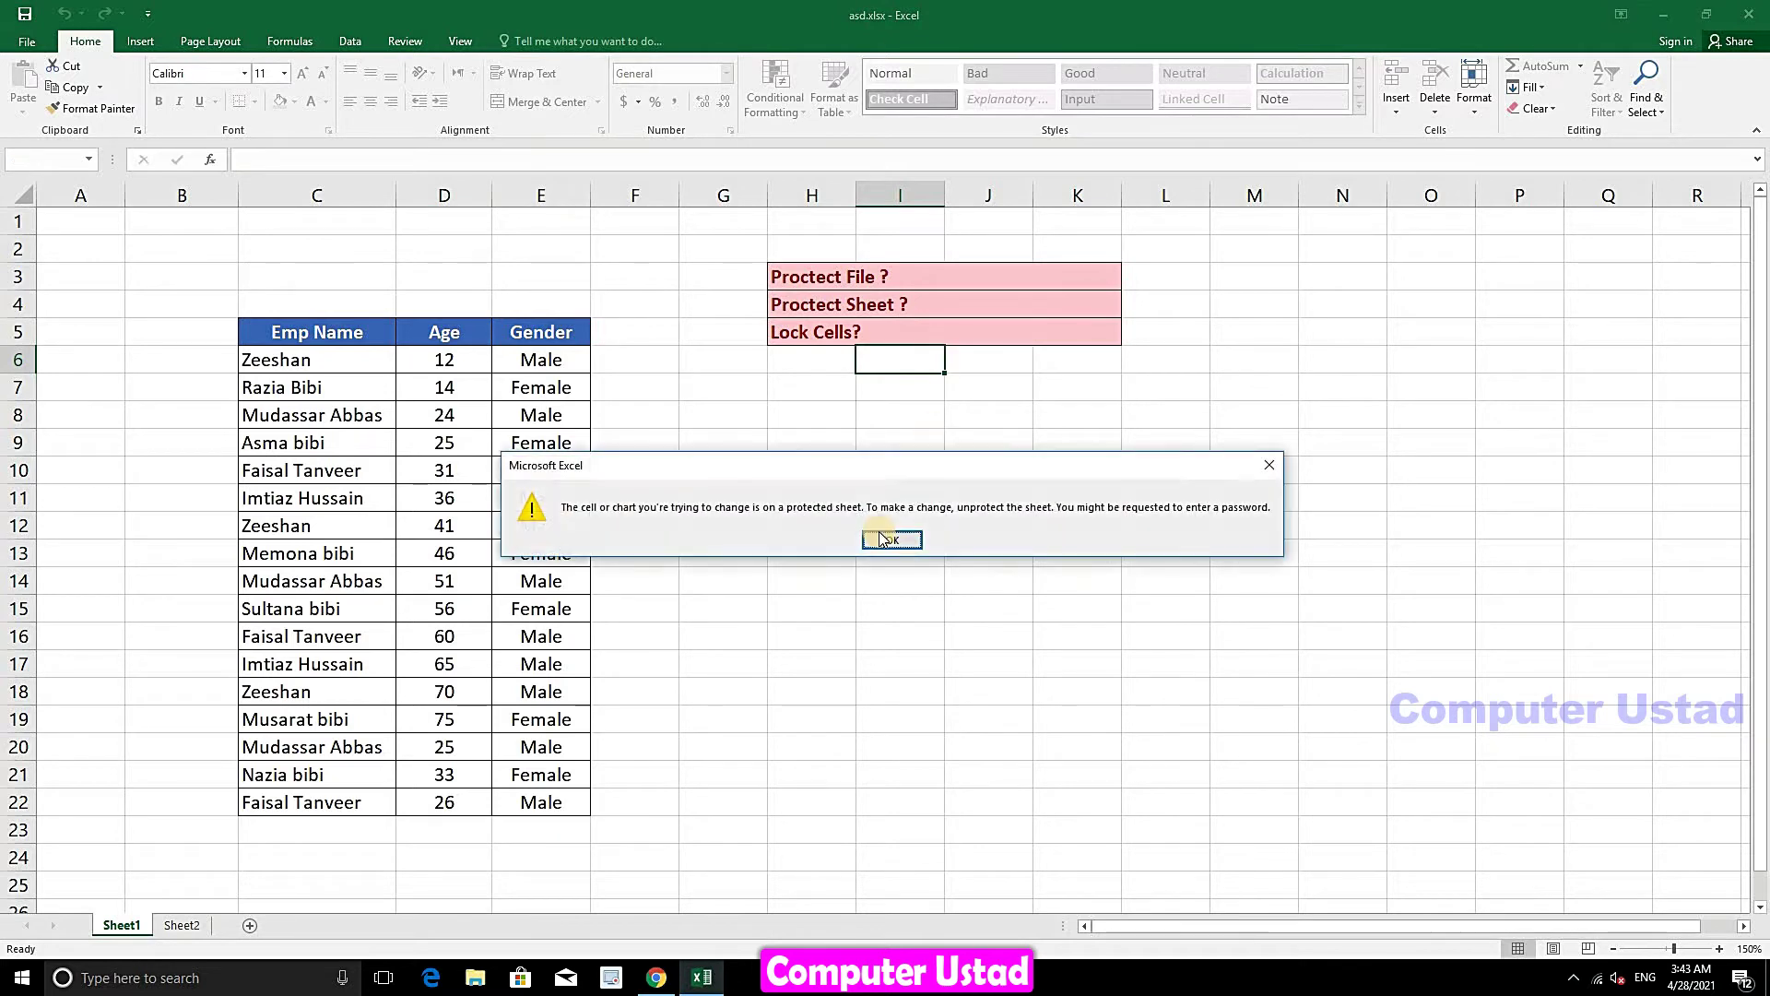
click(890, 538)
double_click(1574, 364)
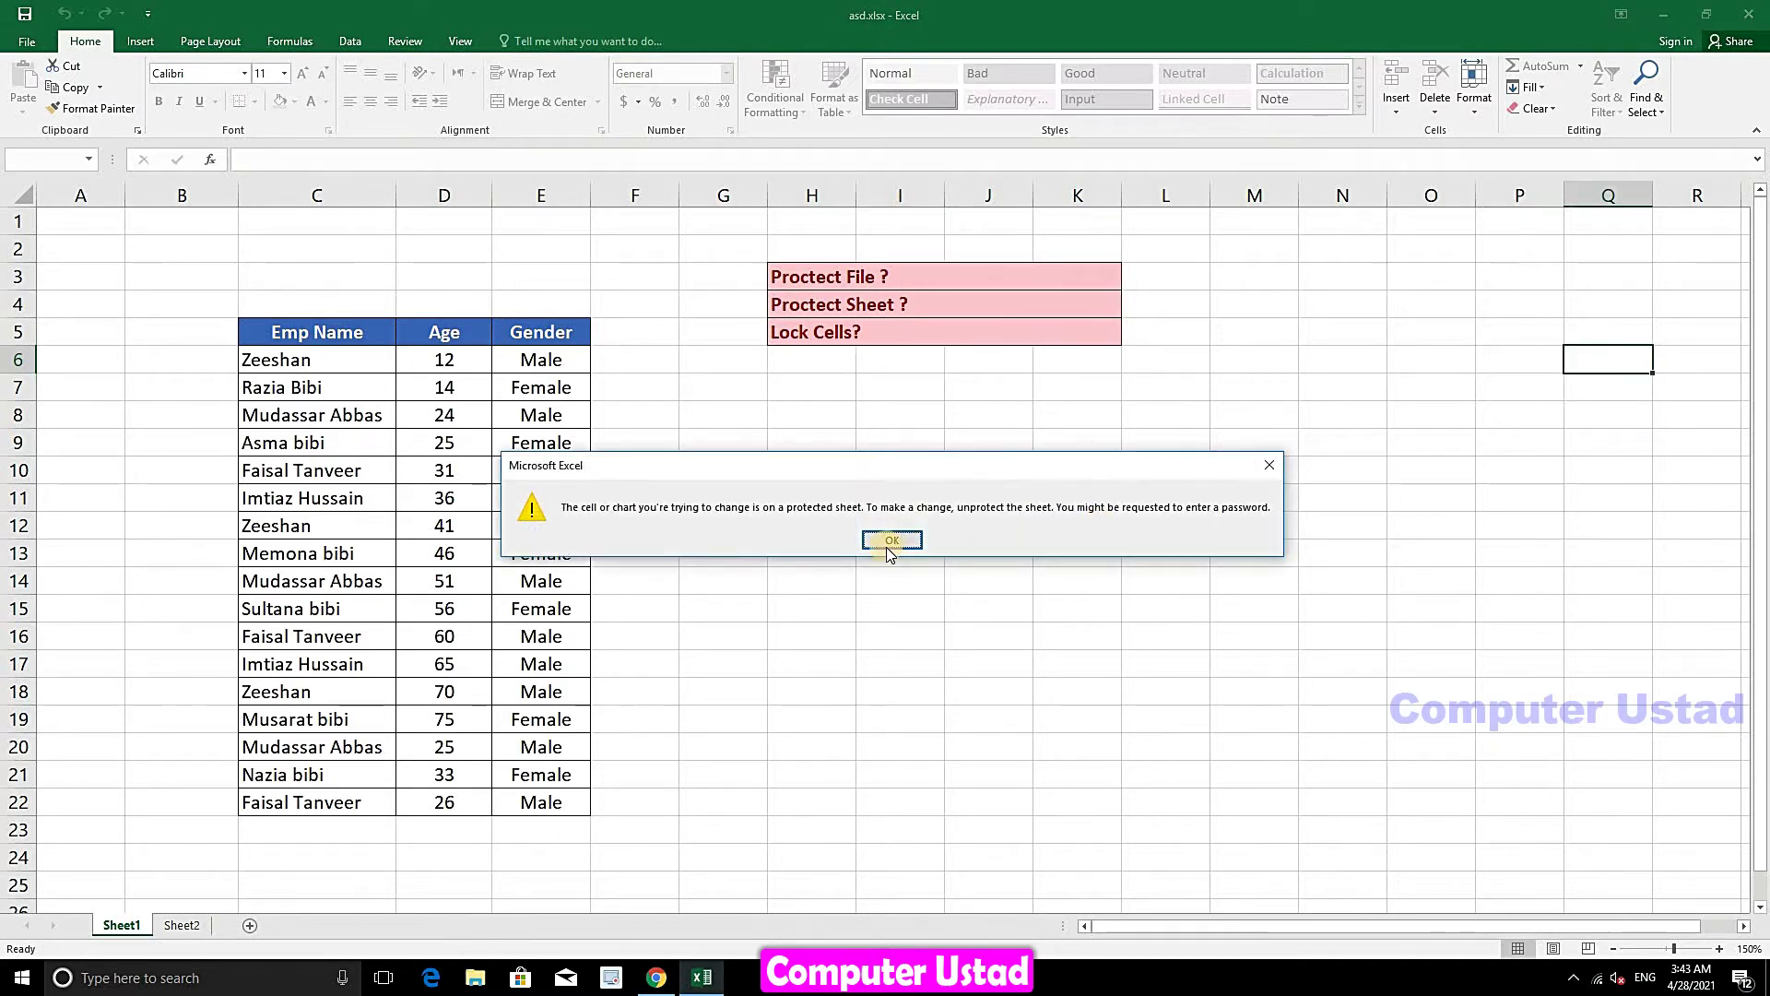
click(890, 539)
- Attempt to edit the question labels, an Emp Name cell, and clear the whole table, all refused
click(932, 321)
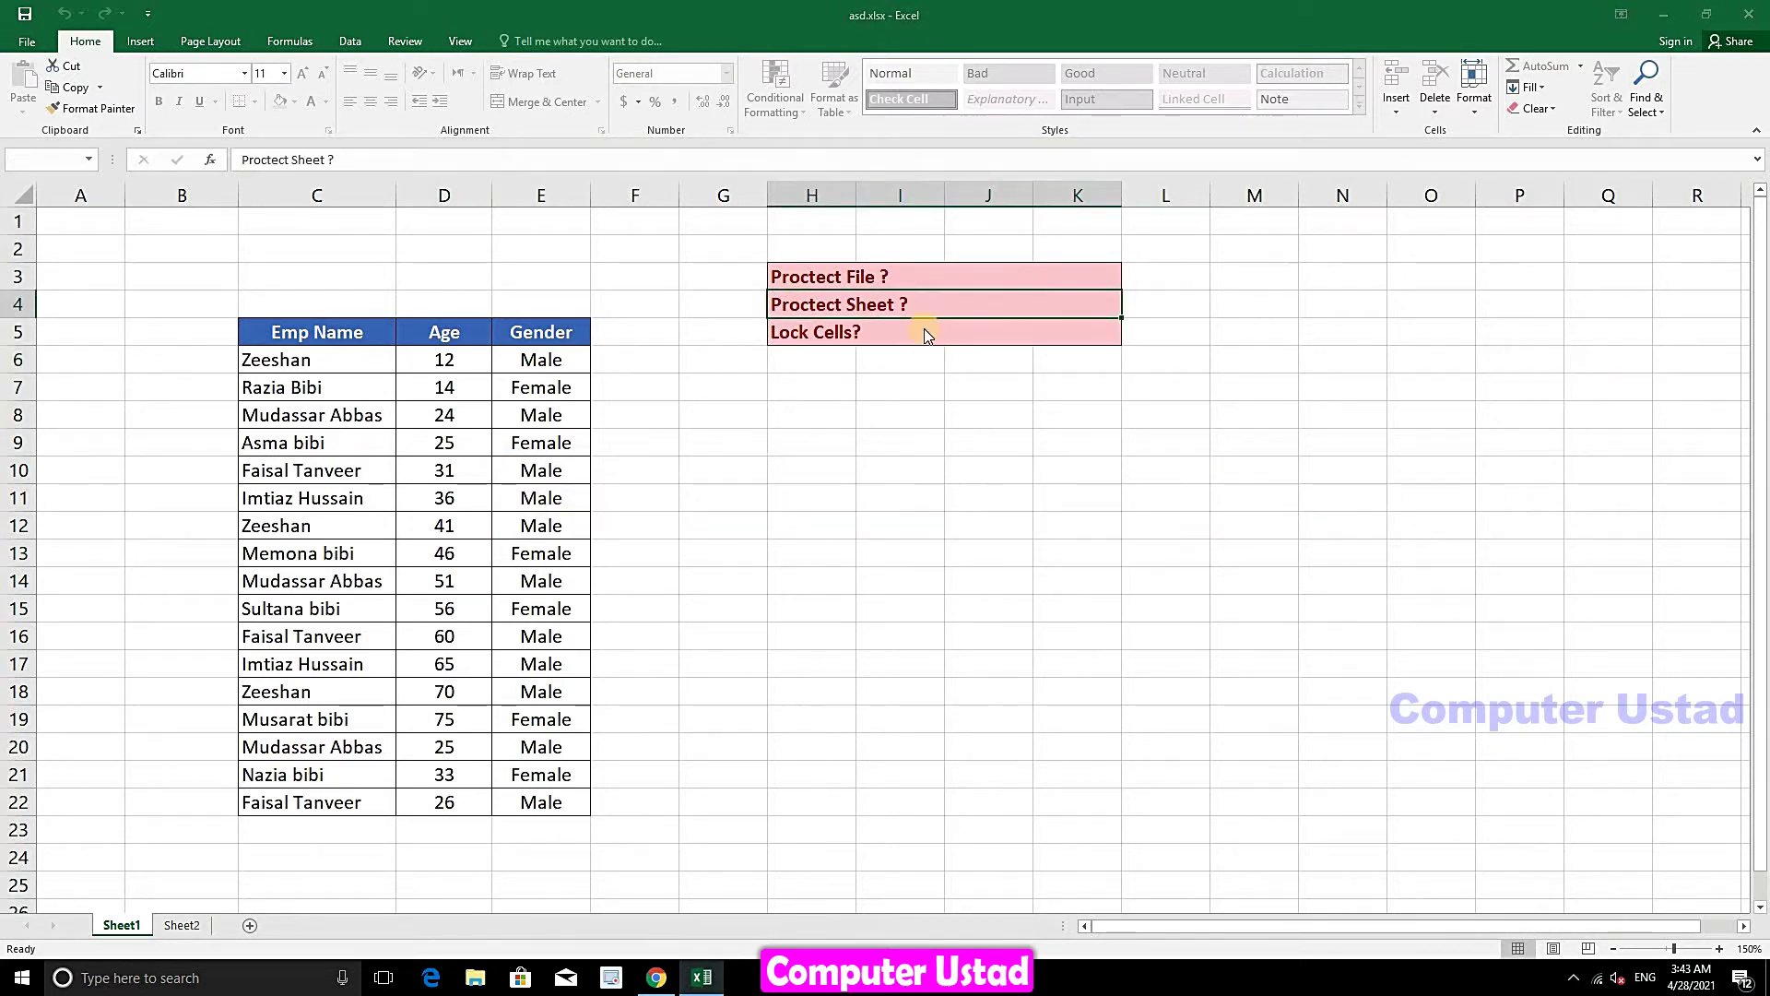
double_click(927, 335)
click(890, 538)
click(366, 738)
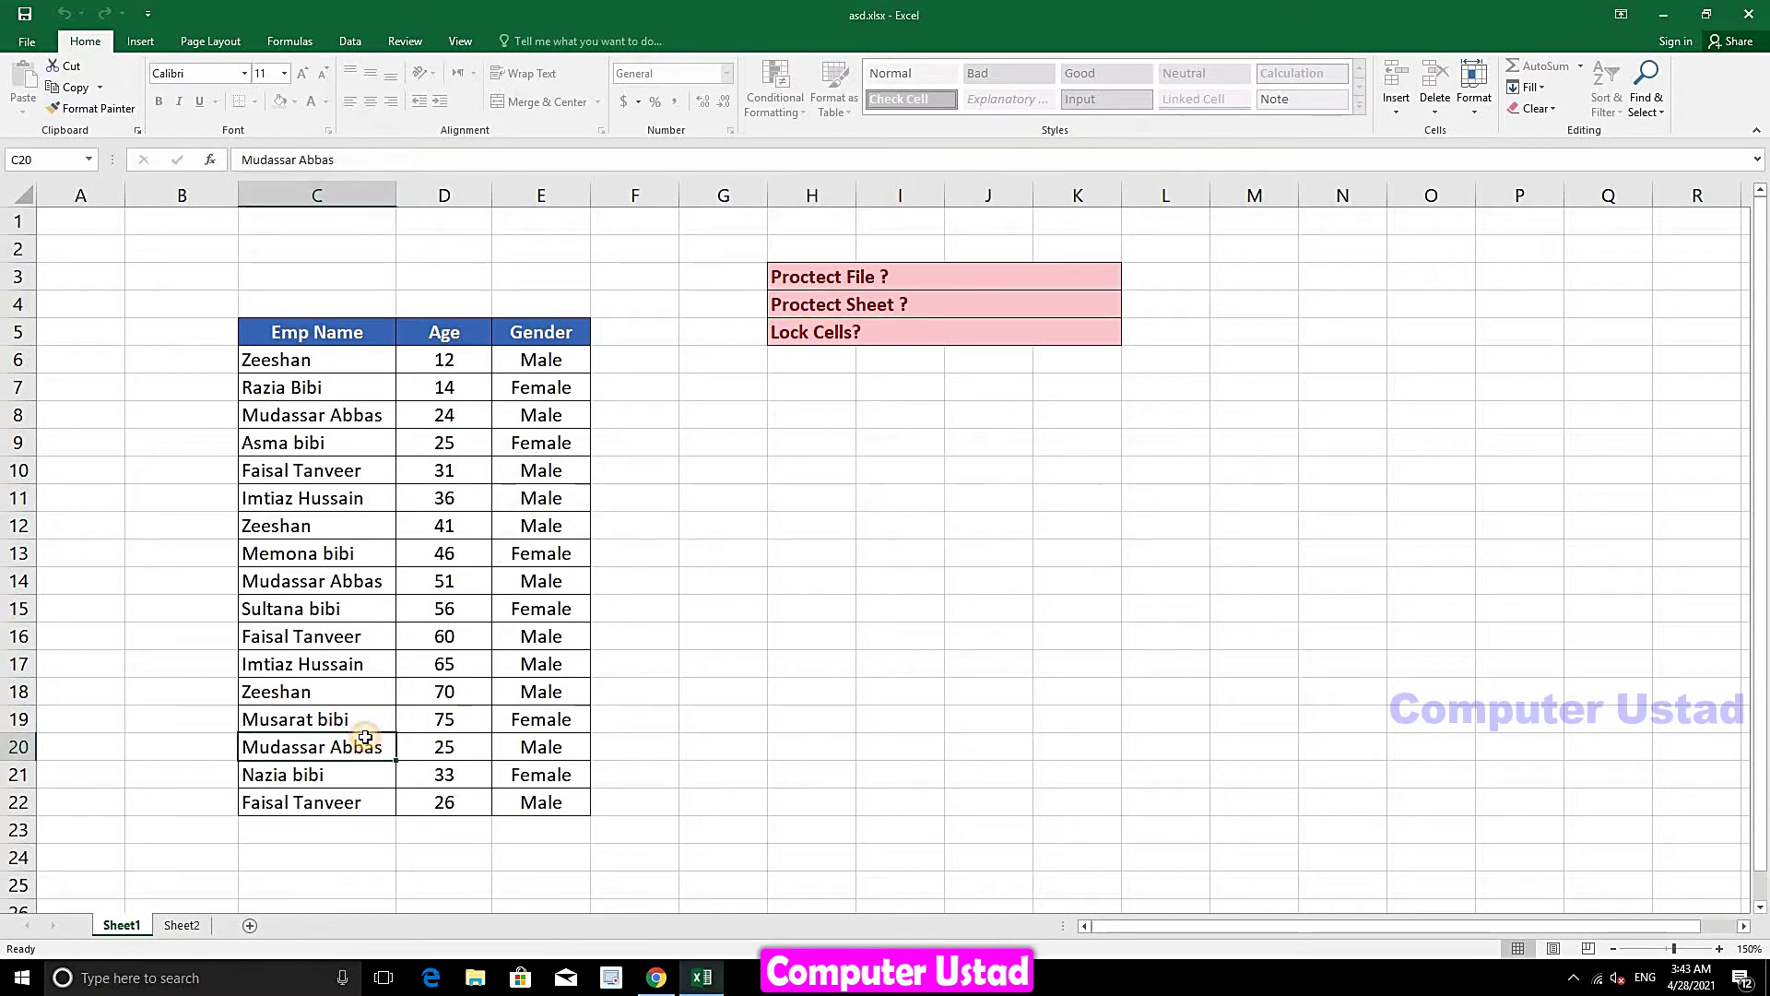
key(Delete)
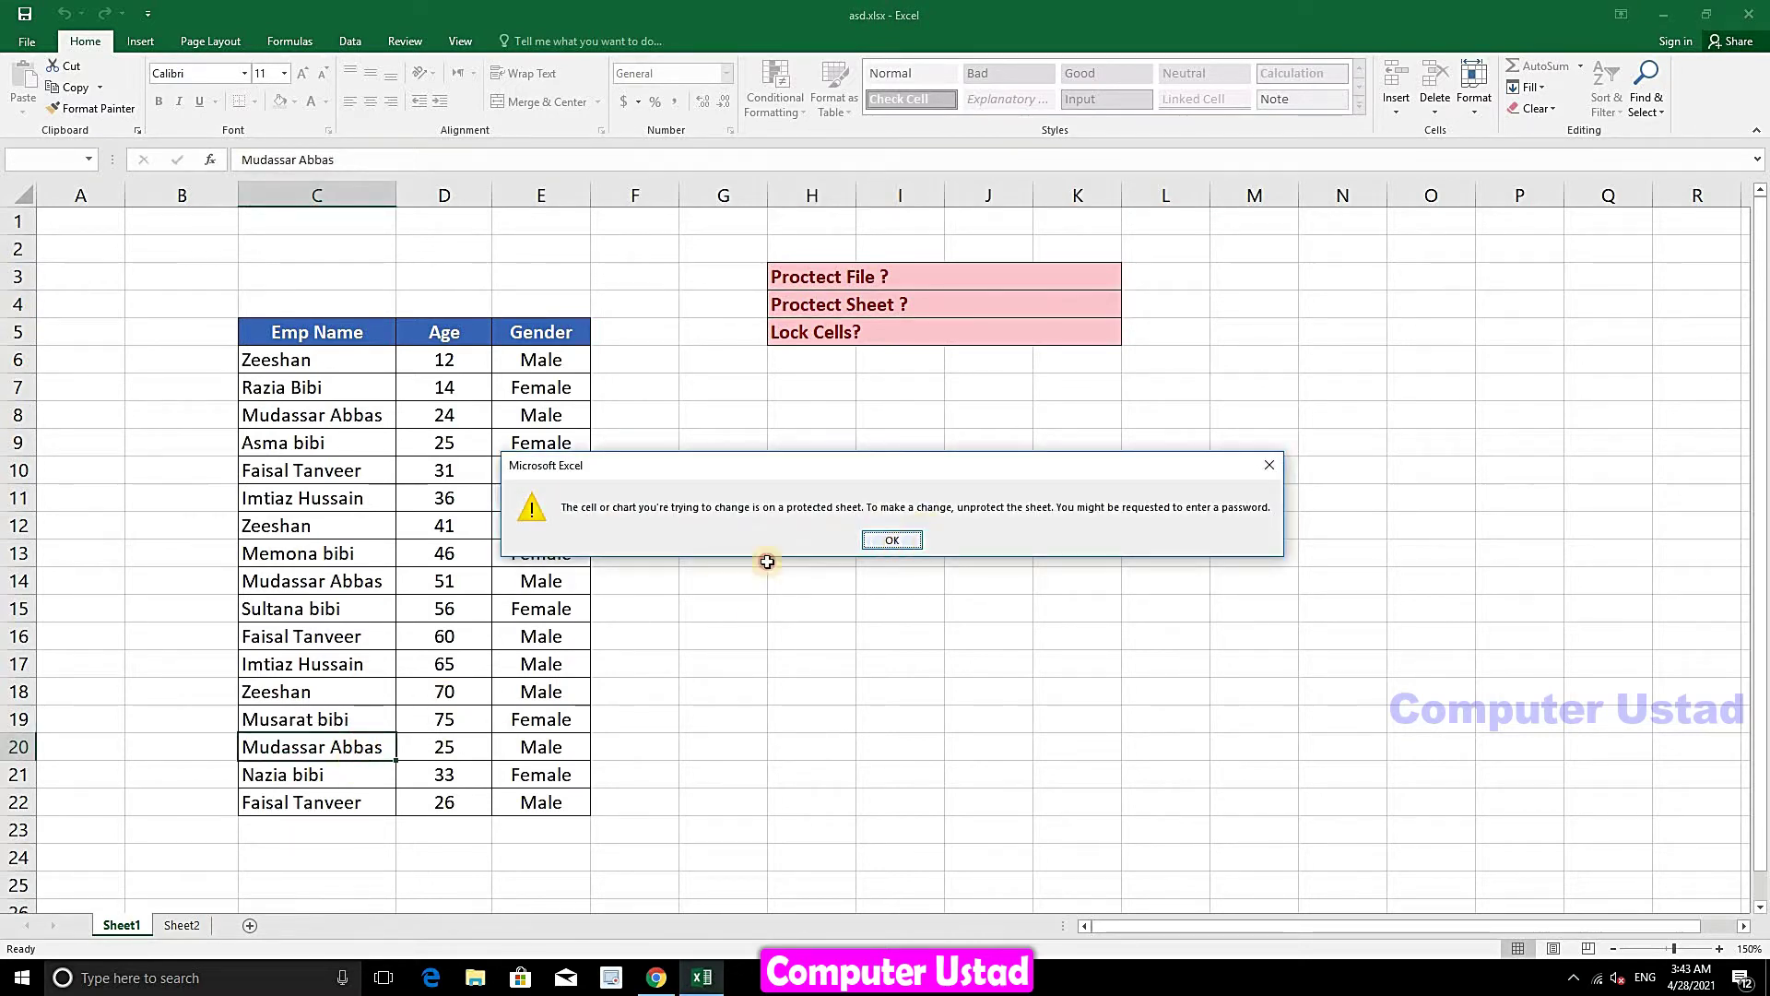
key(Return)
drag(197, 301, 719, 804)
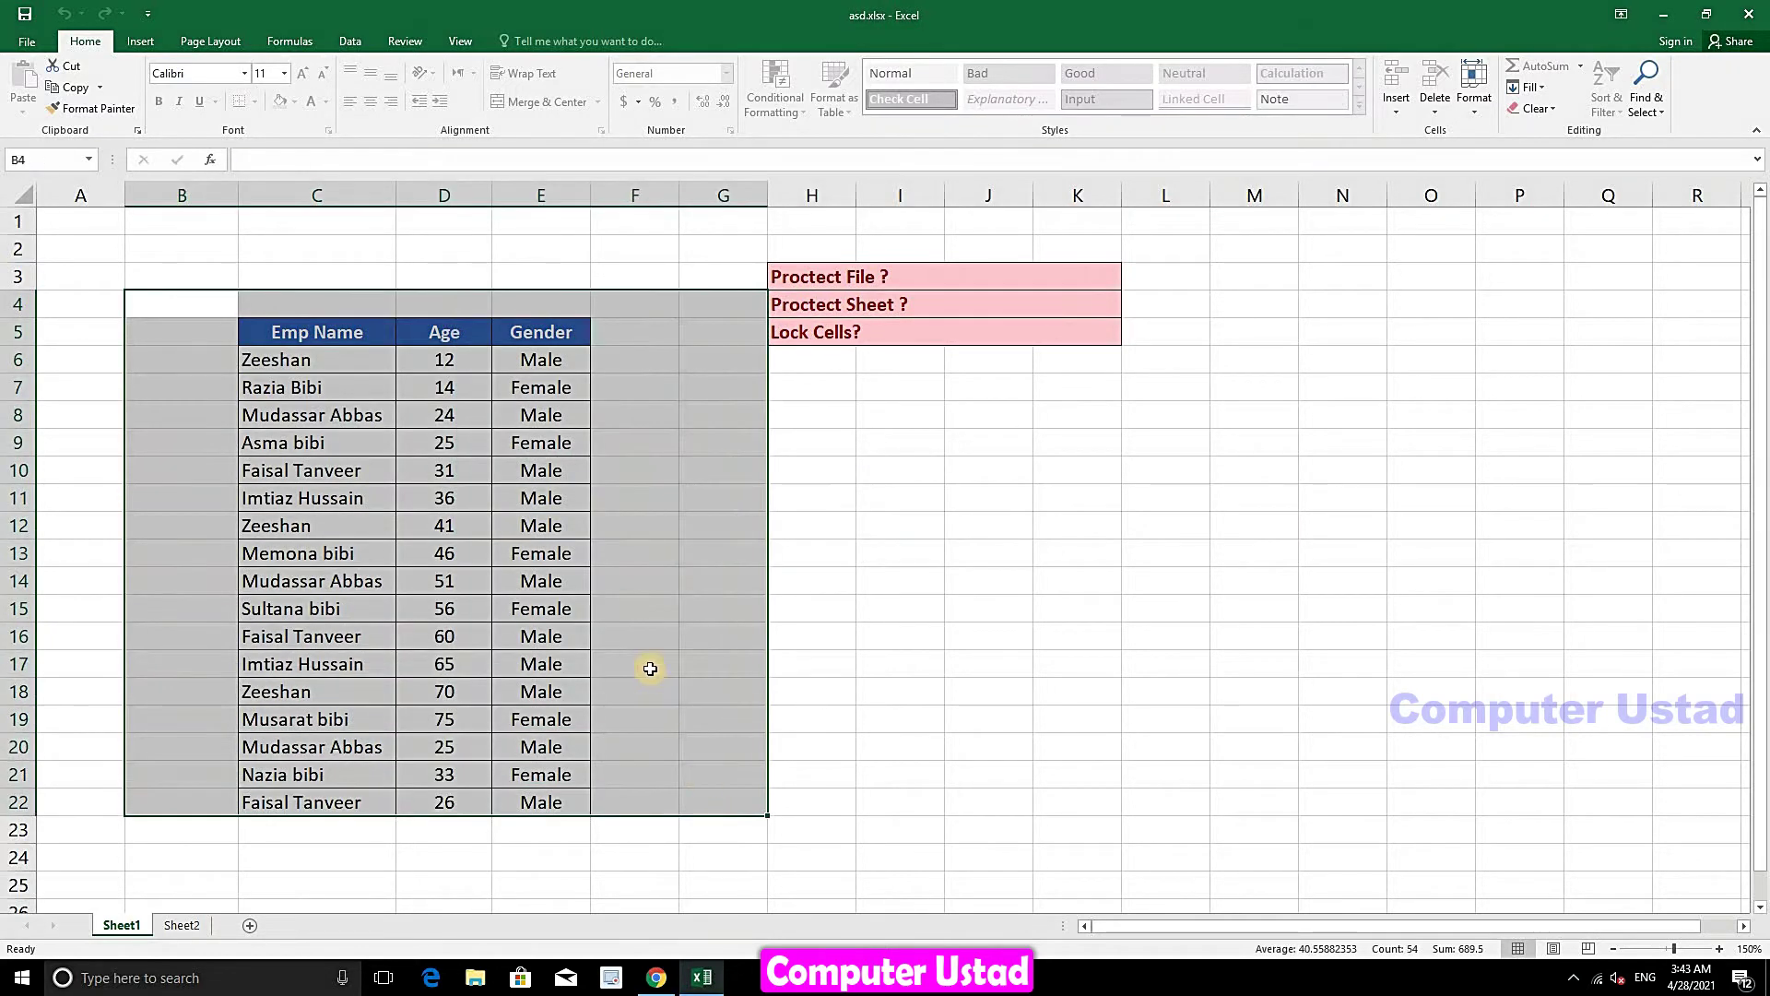
key(Delete)
click(891, 539)
click(465, 558)
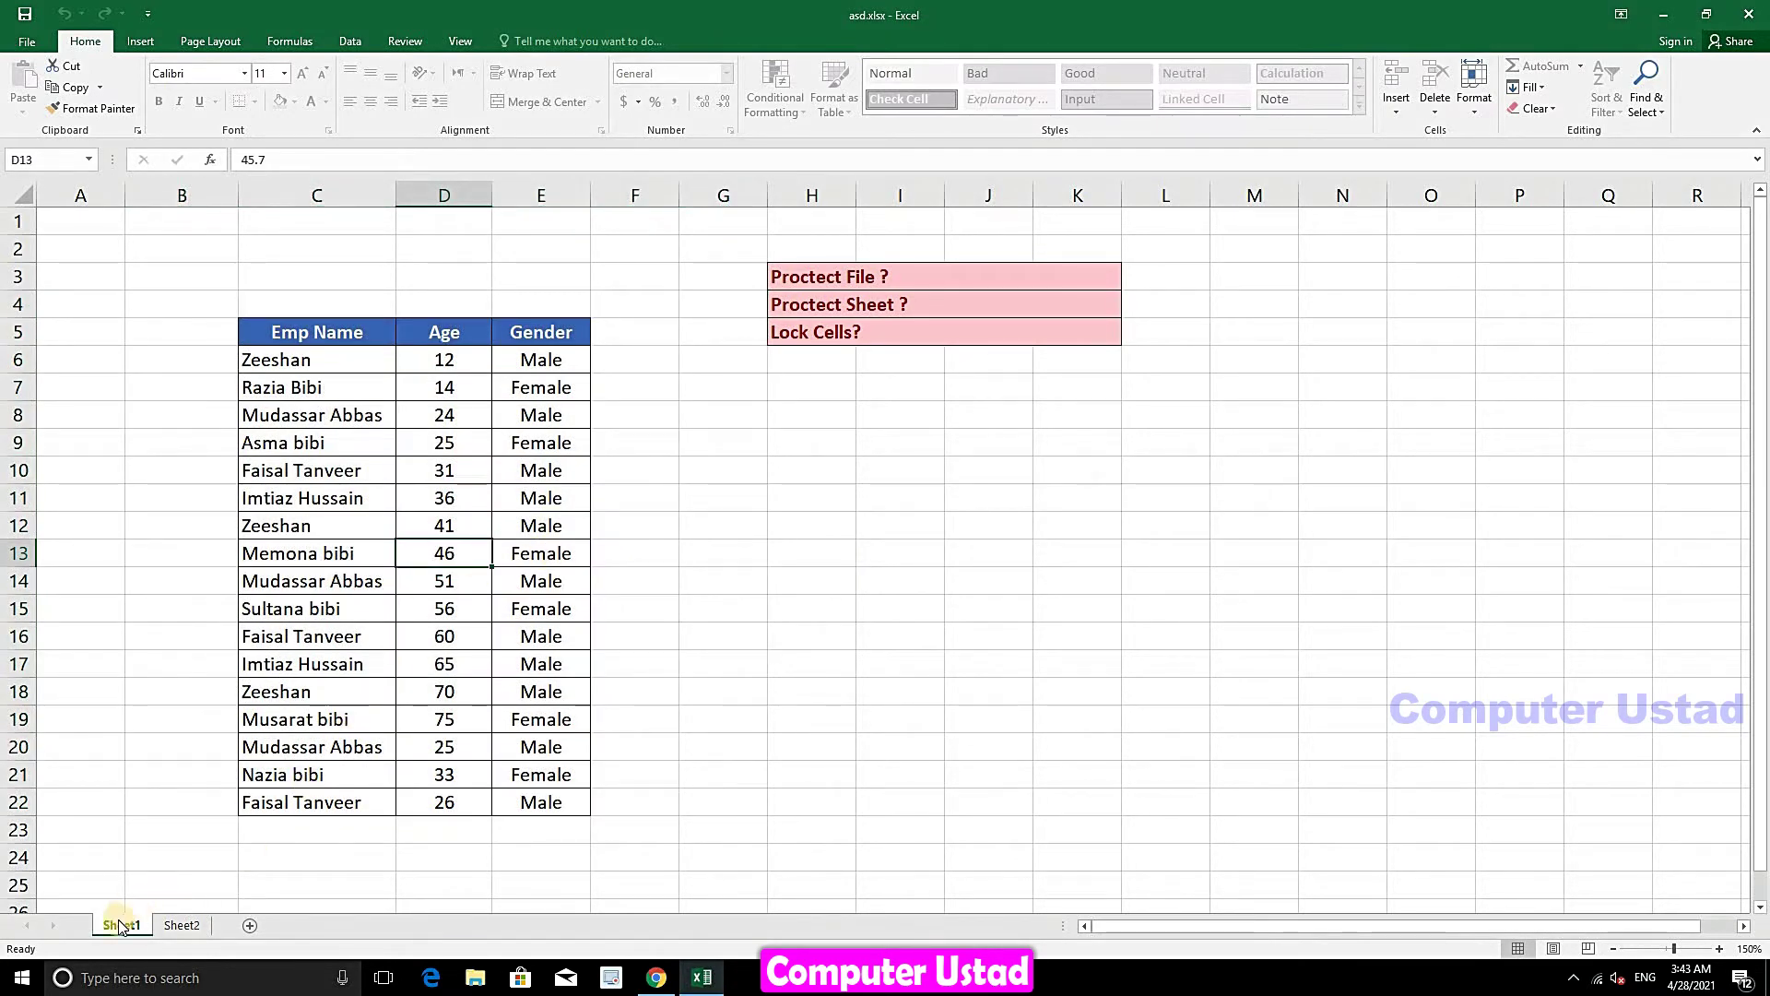
- Unprotect Sheet1 through Home > Format > Unprotect Sheet using the sheet password
click(1481, 113)
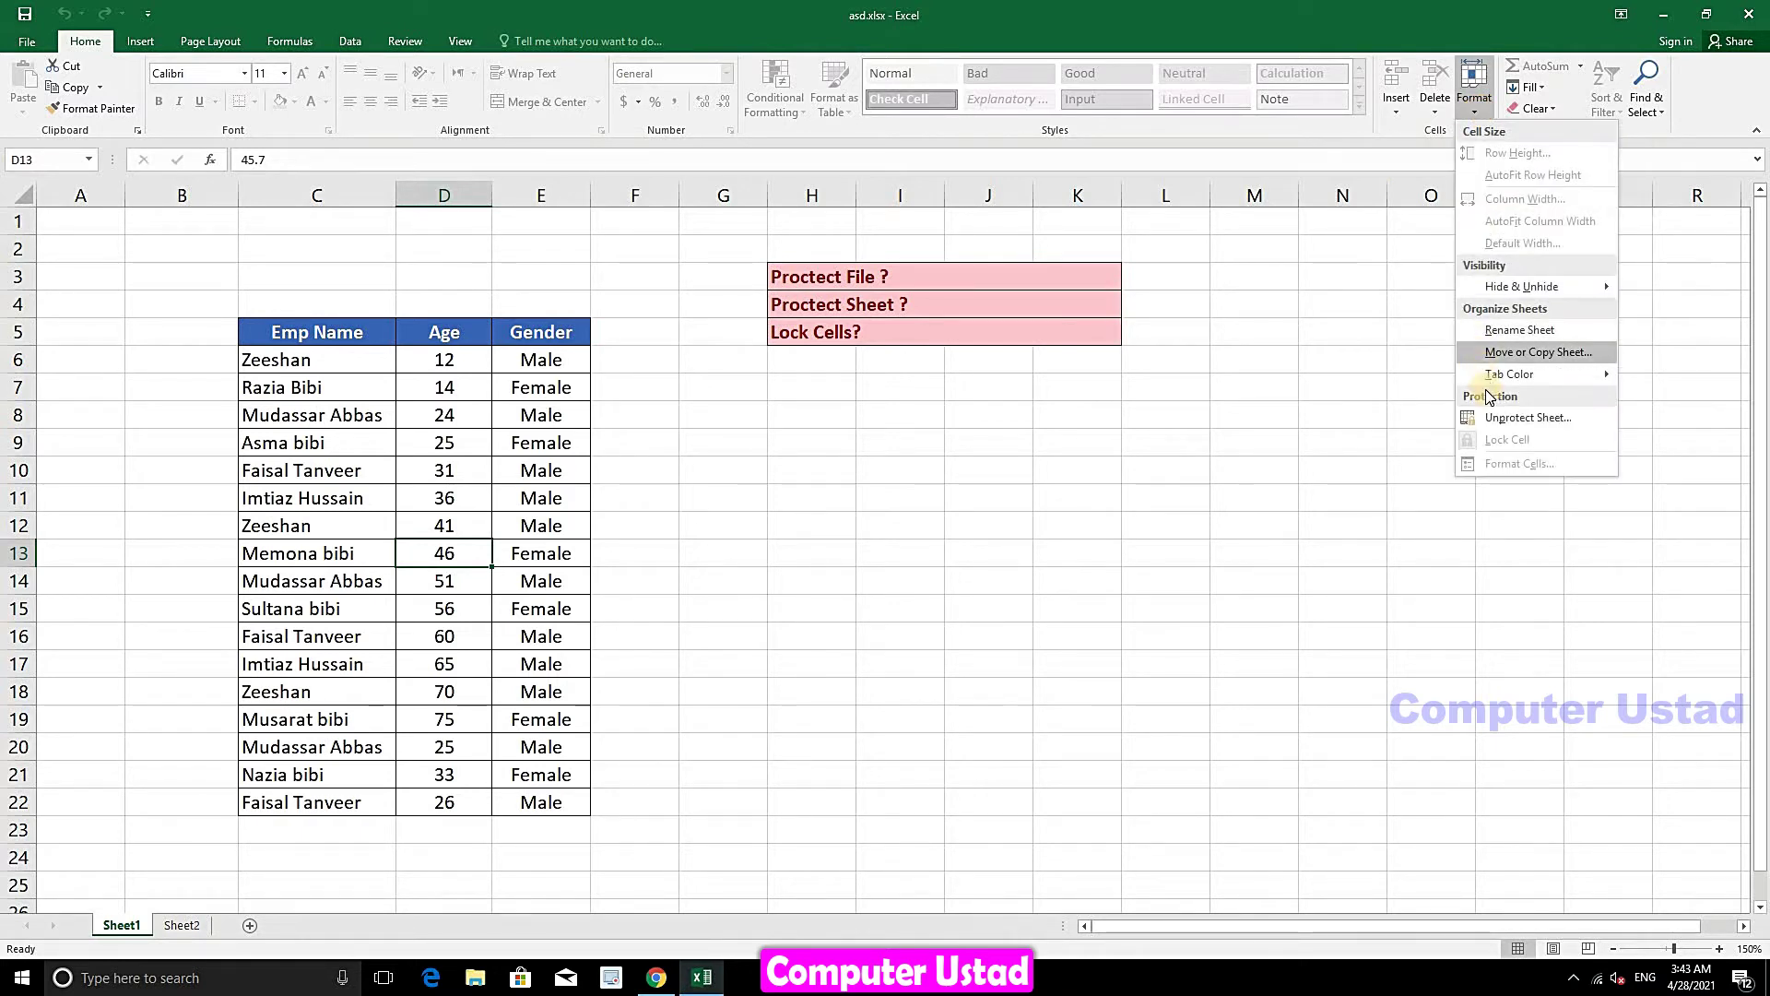
click(1544, 421)
text(1)
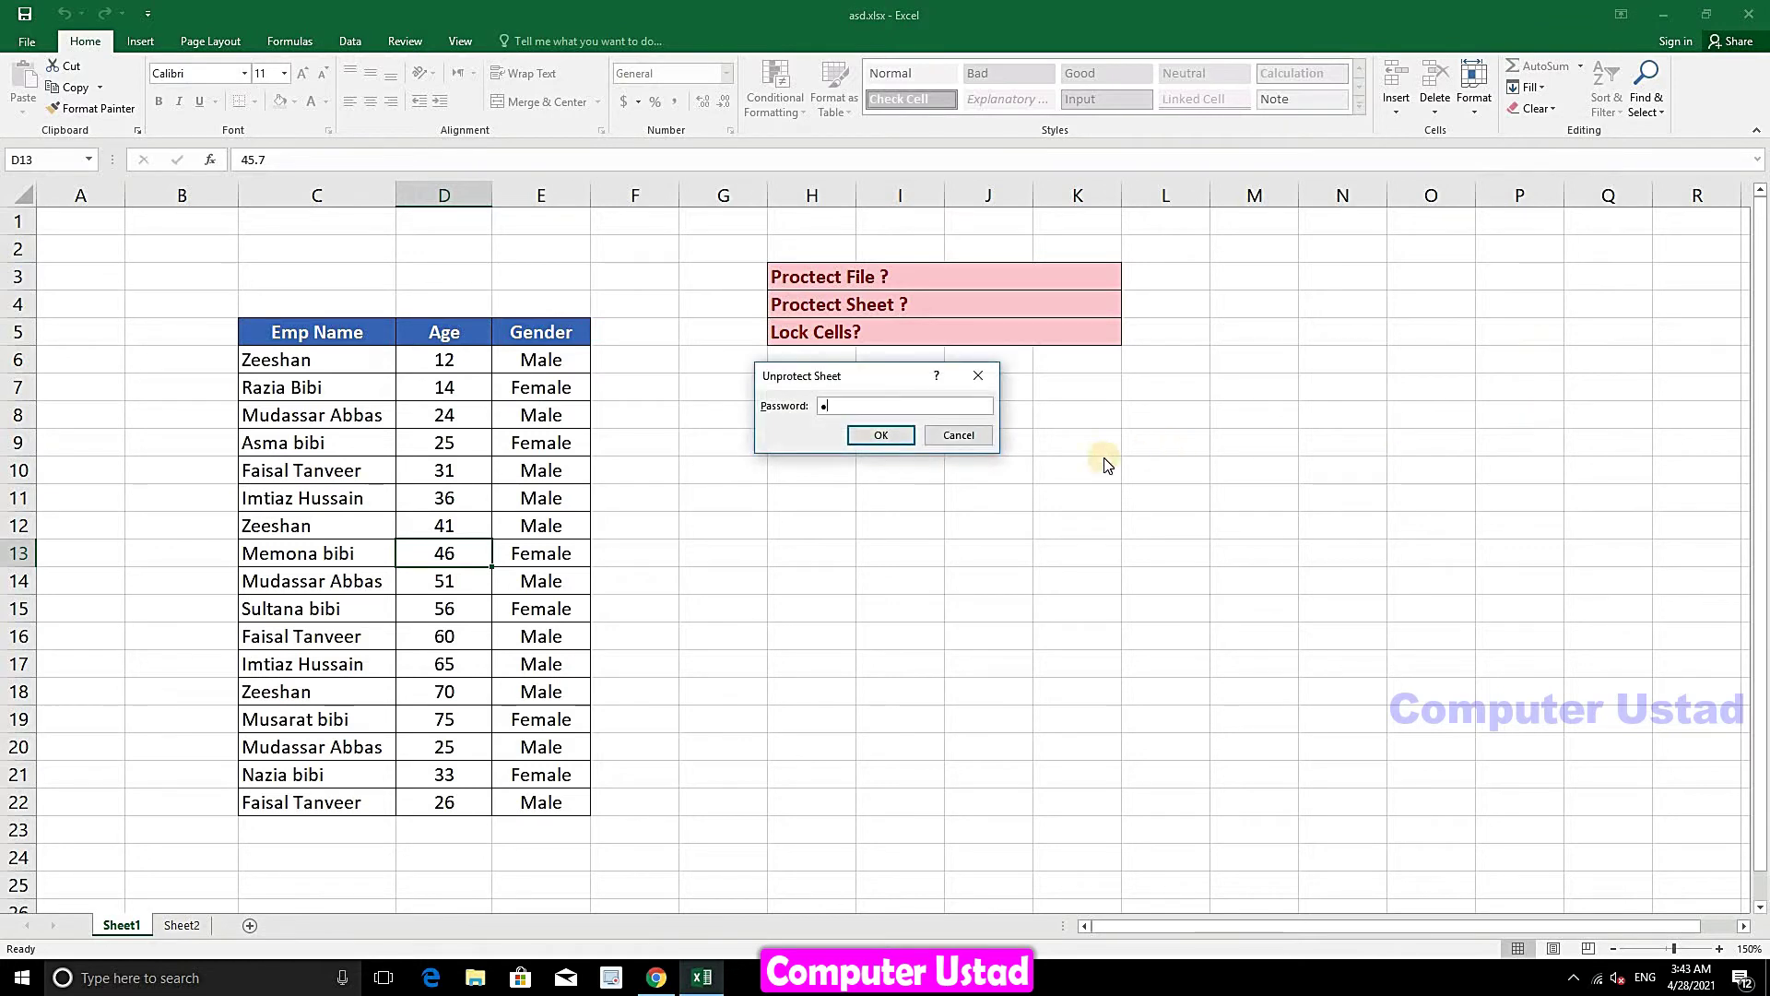
text(23)
click(879, 435)
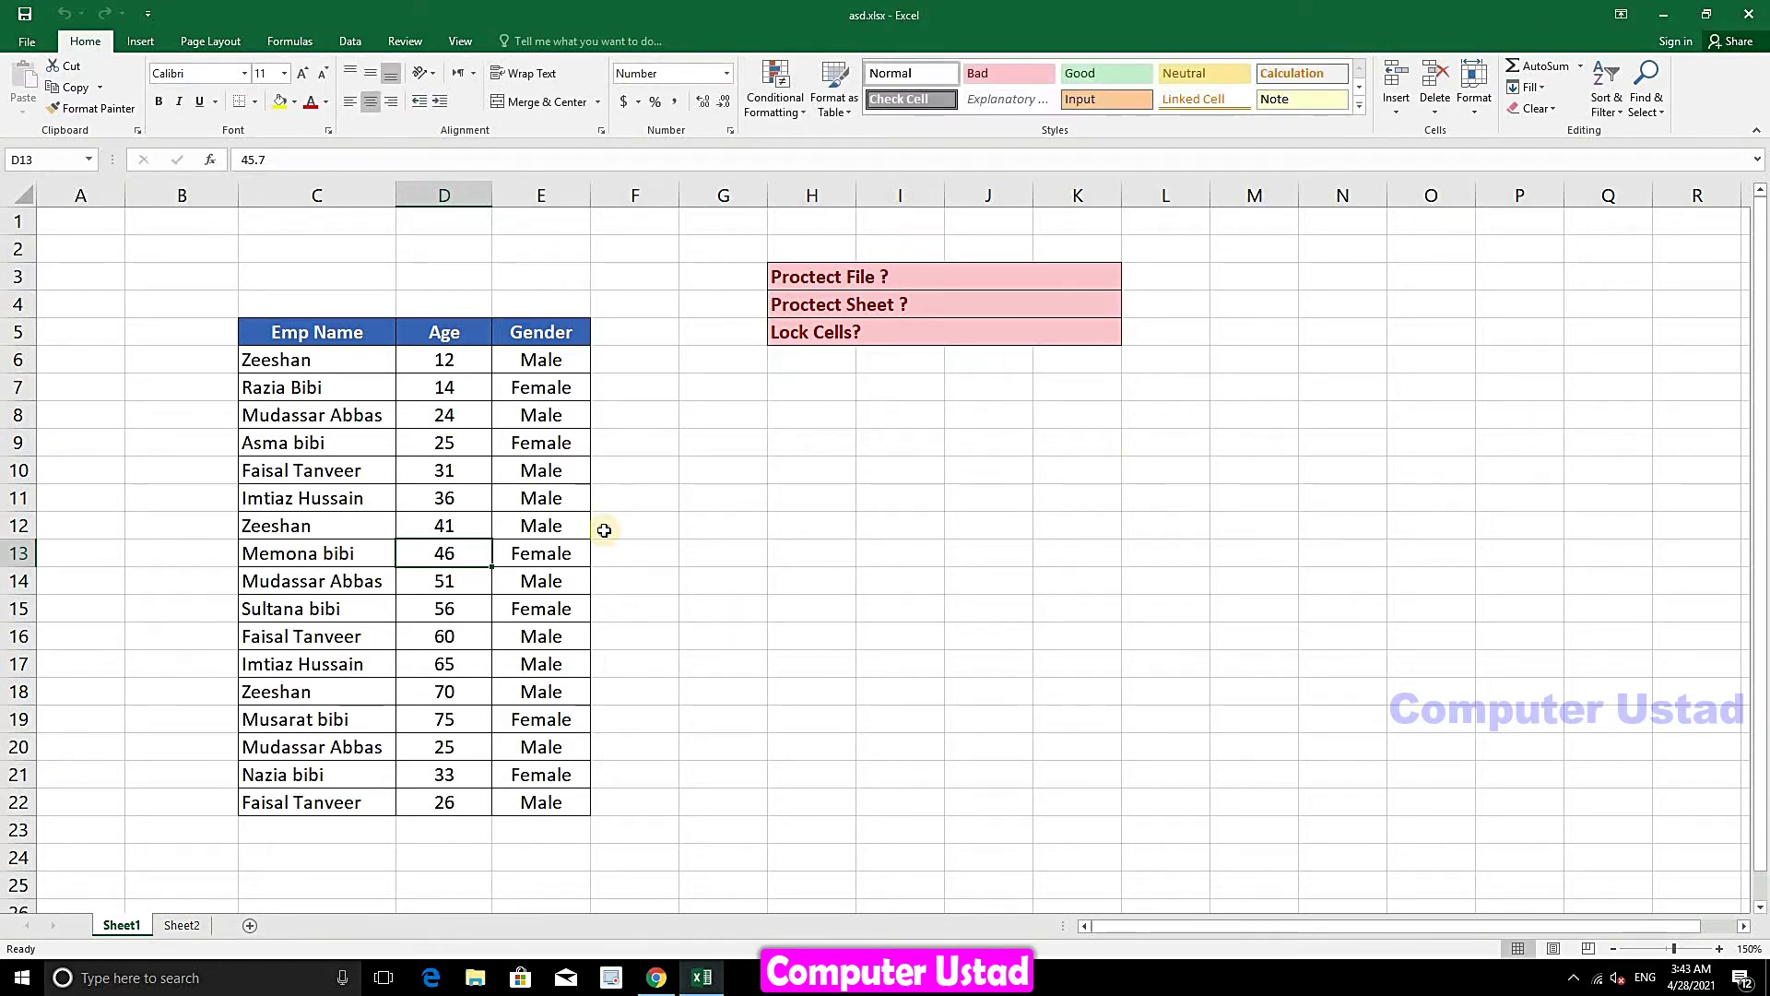
click(542, 556)
click(674, 551)
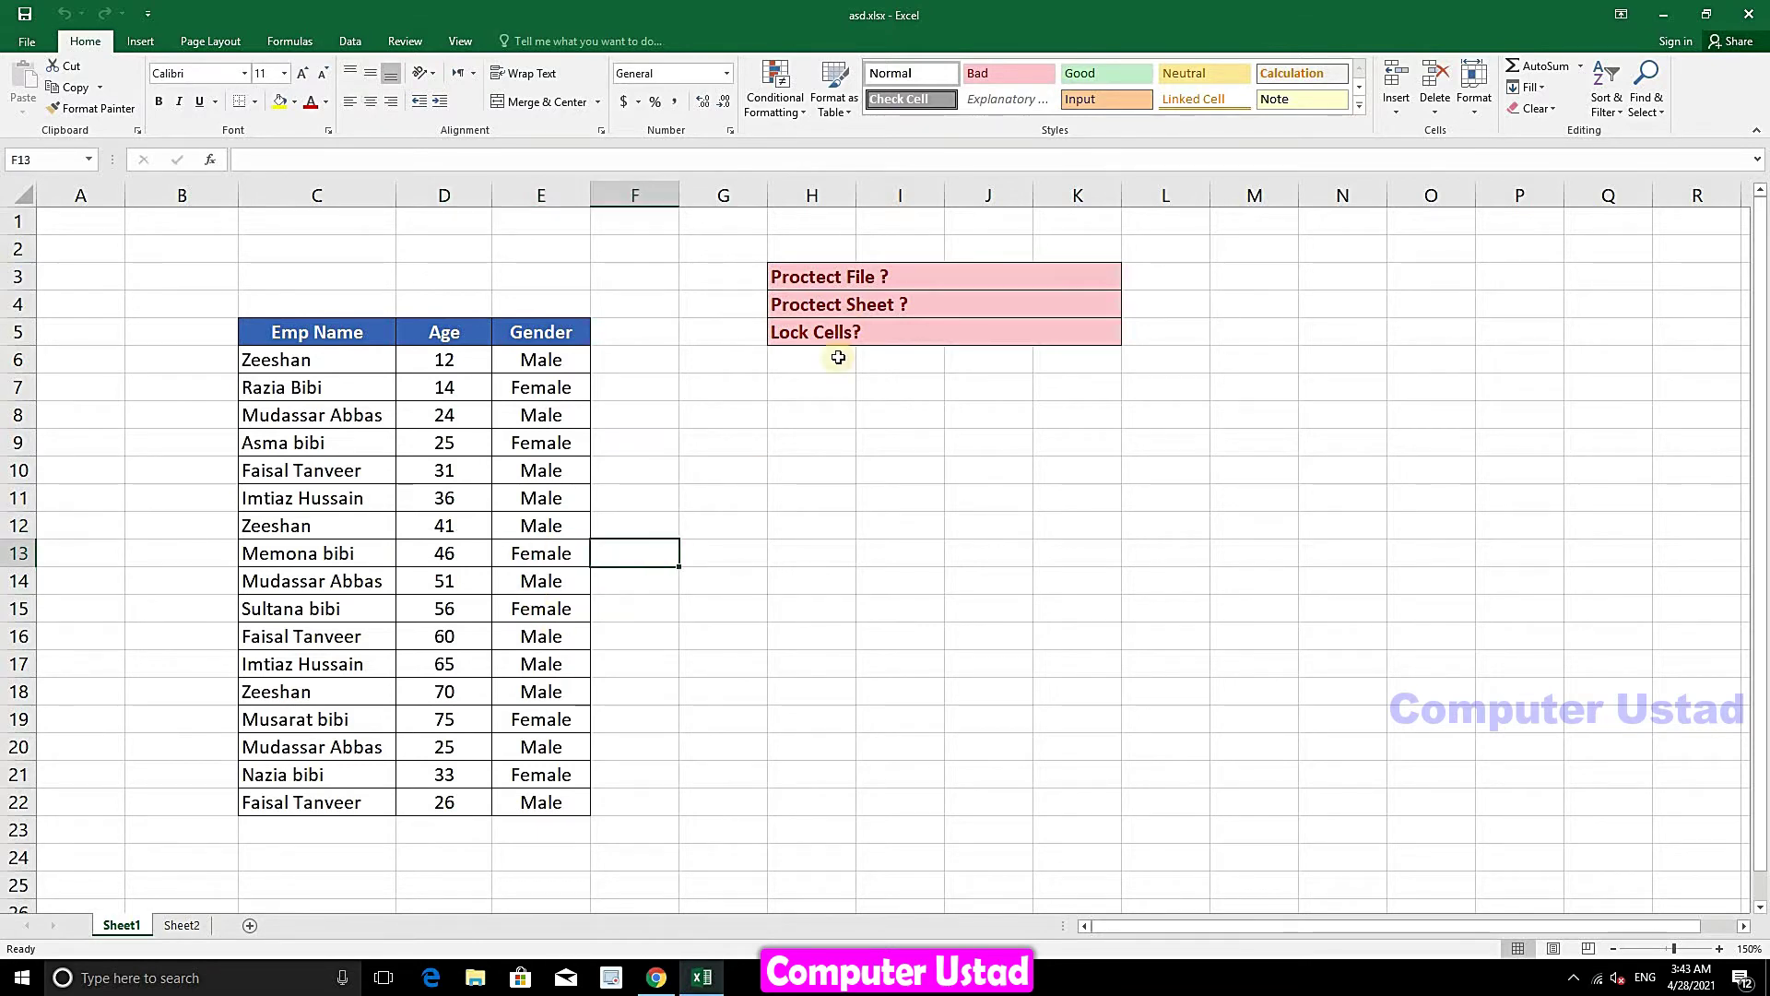
text(sds)
click(804, 525)
text(sdsd)
click(1074, 538)
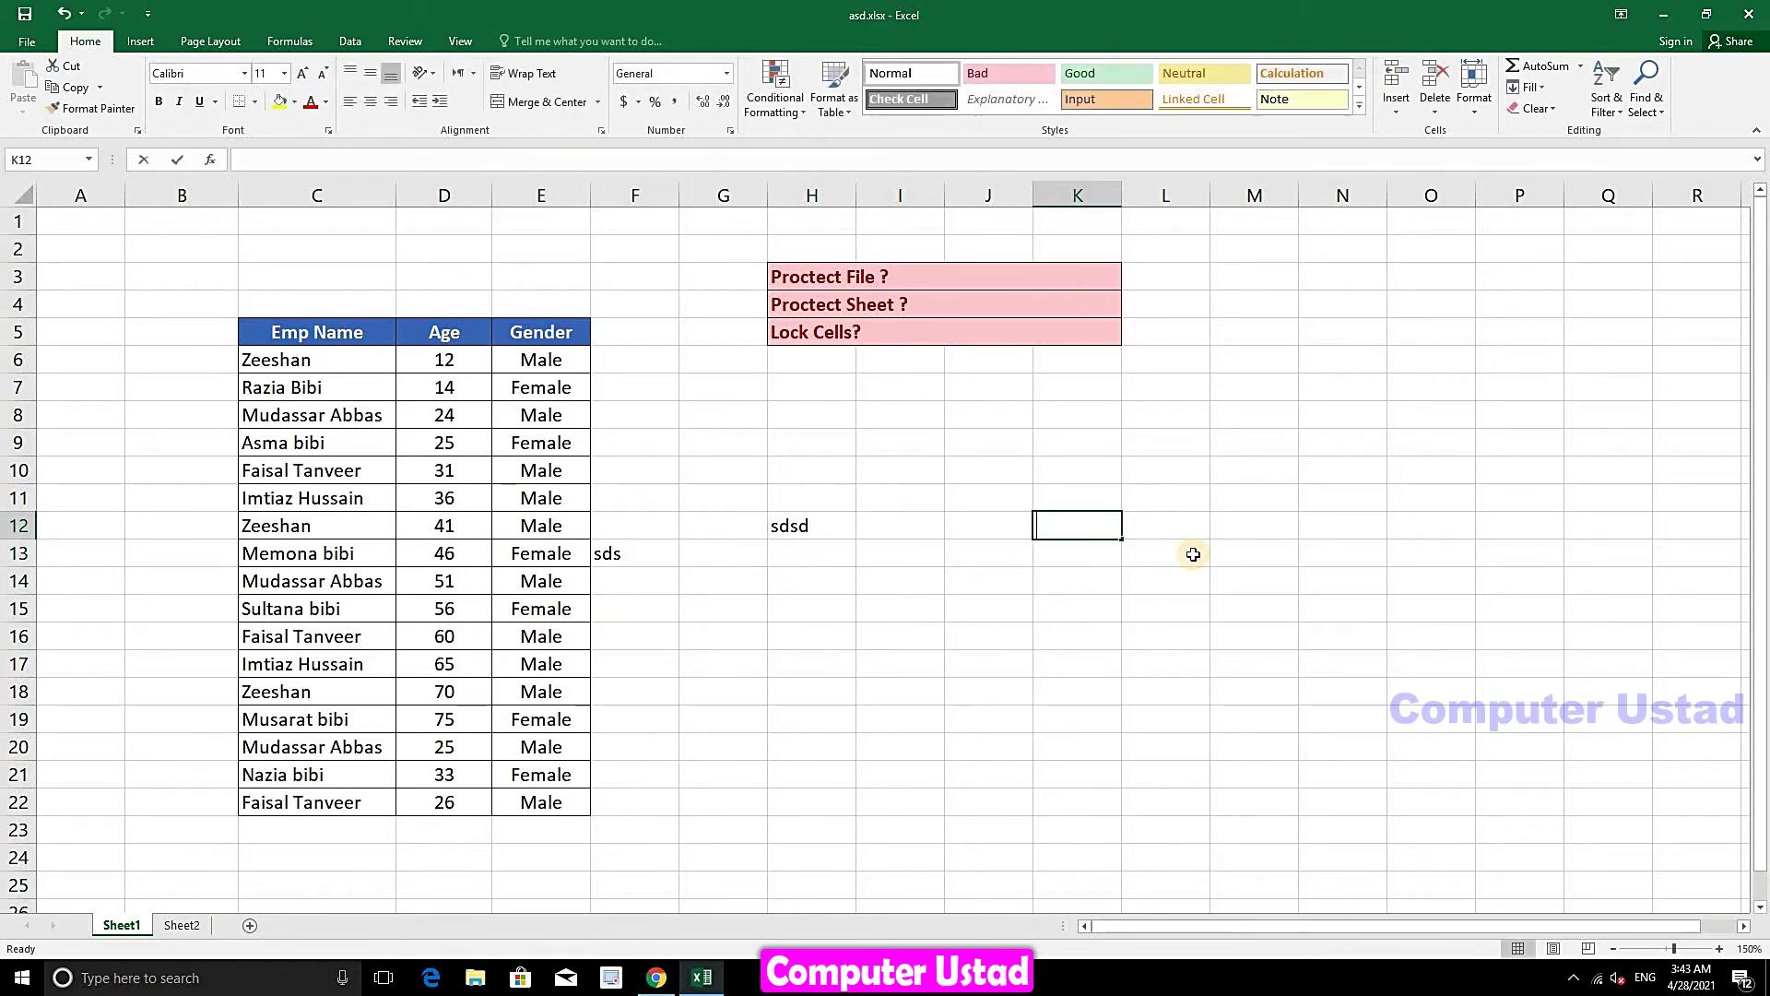
text(sdsd)
drag(1254, 440, 662, 690)
key(Delete)
click(180, 868)
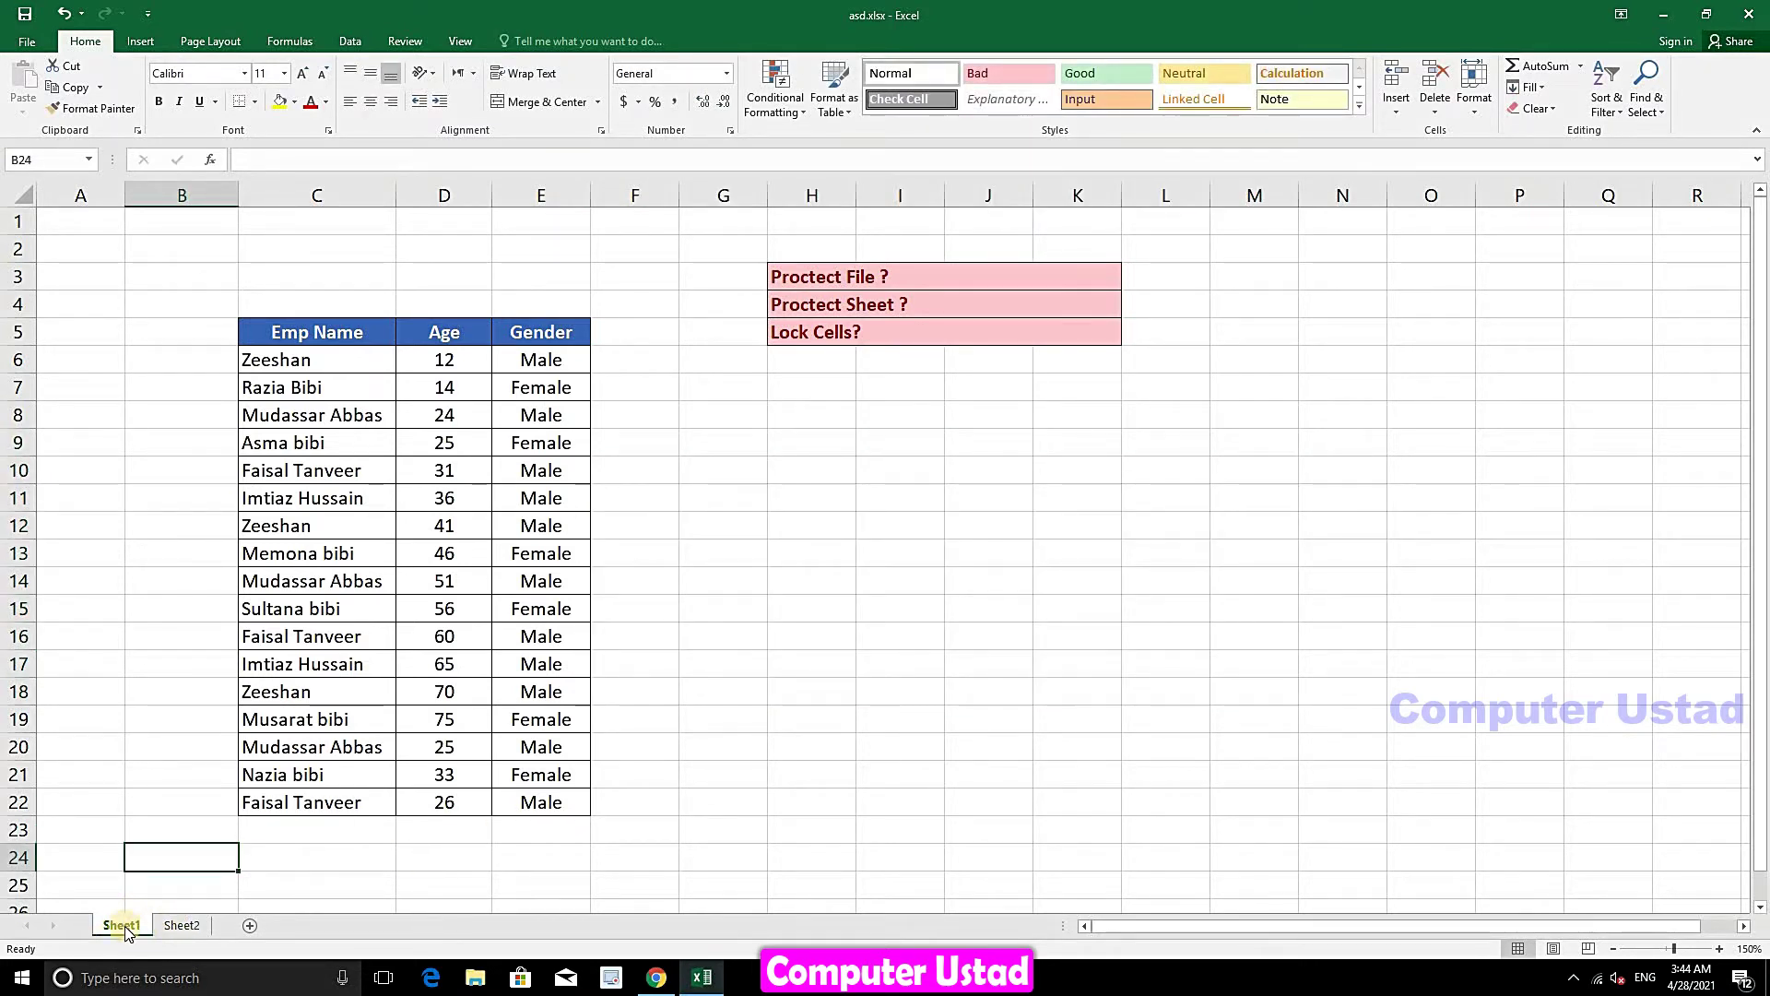
- Protect Sheet1 from the sheet tab's menu, entering and confirming the password
right_click(125, 928)
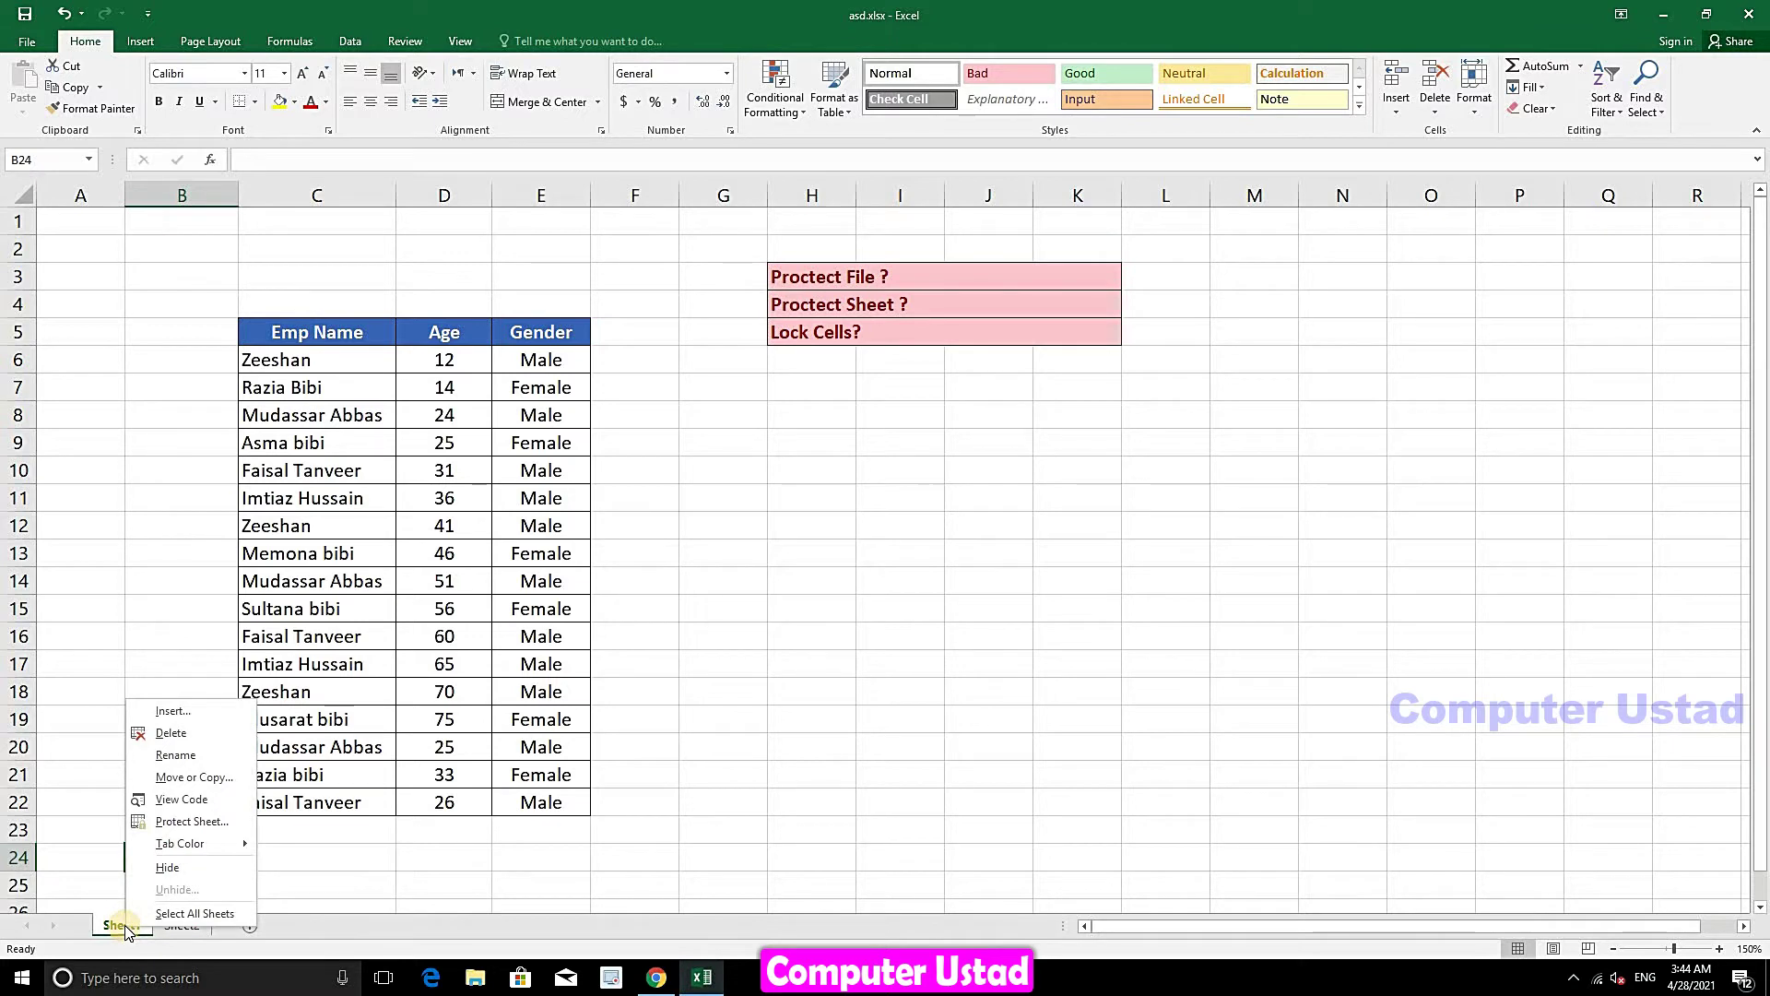
click(171, 821)
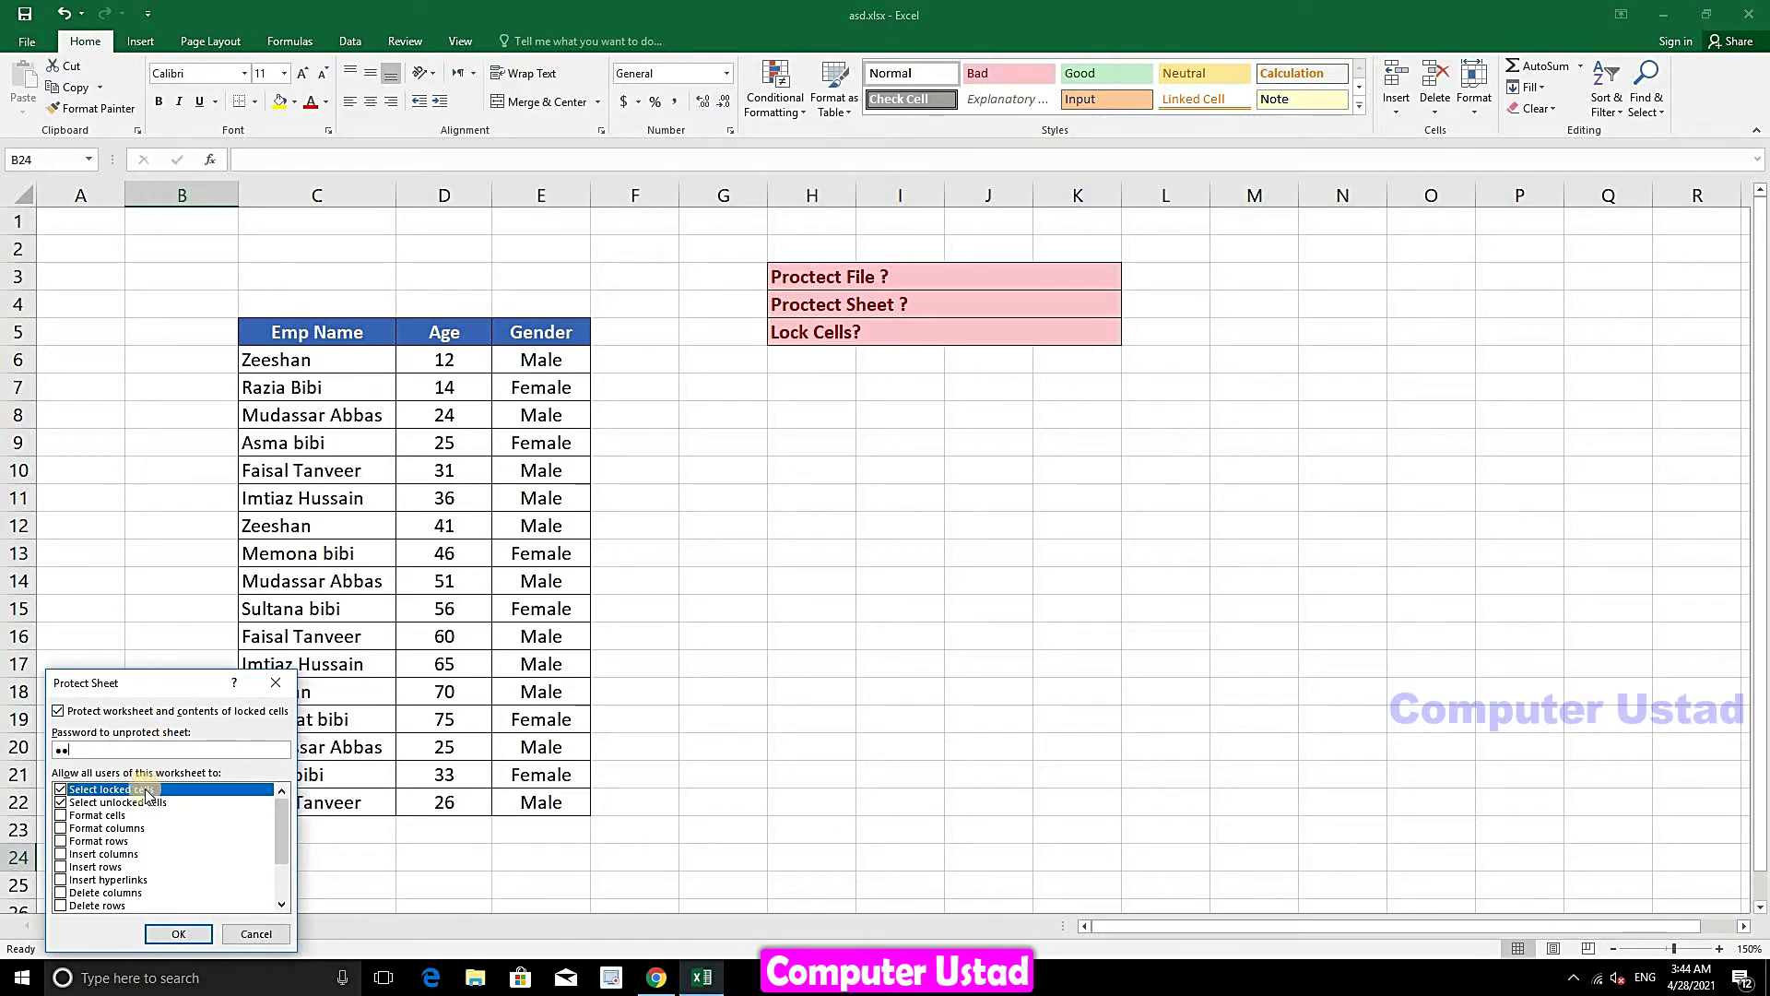
click(178, 933)
text(1)
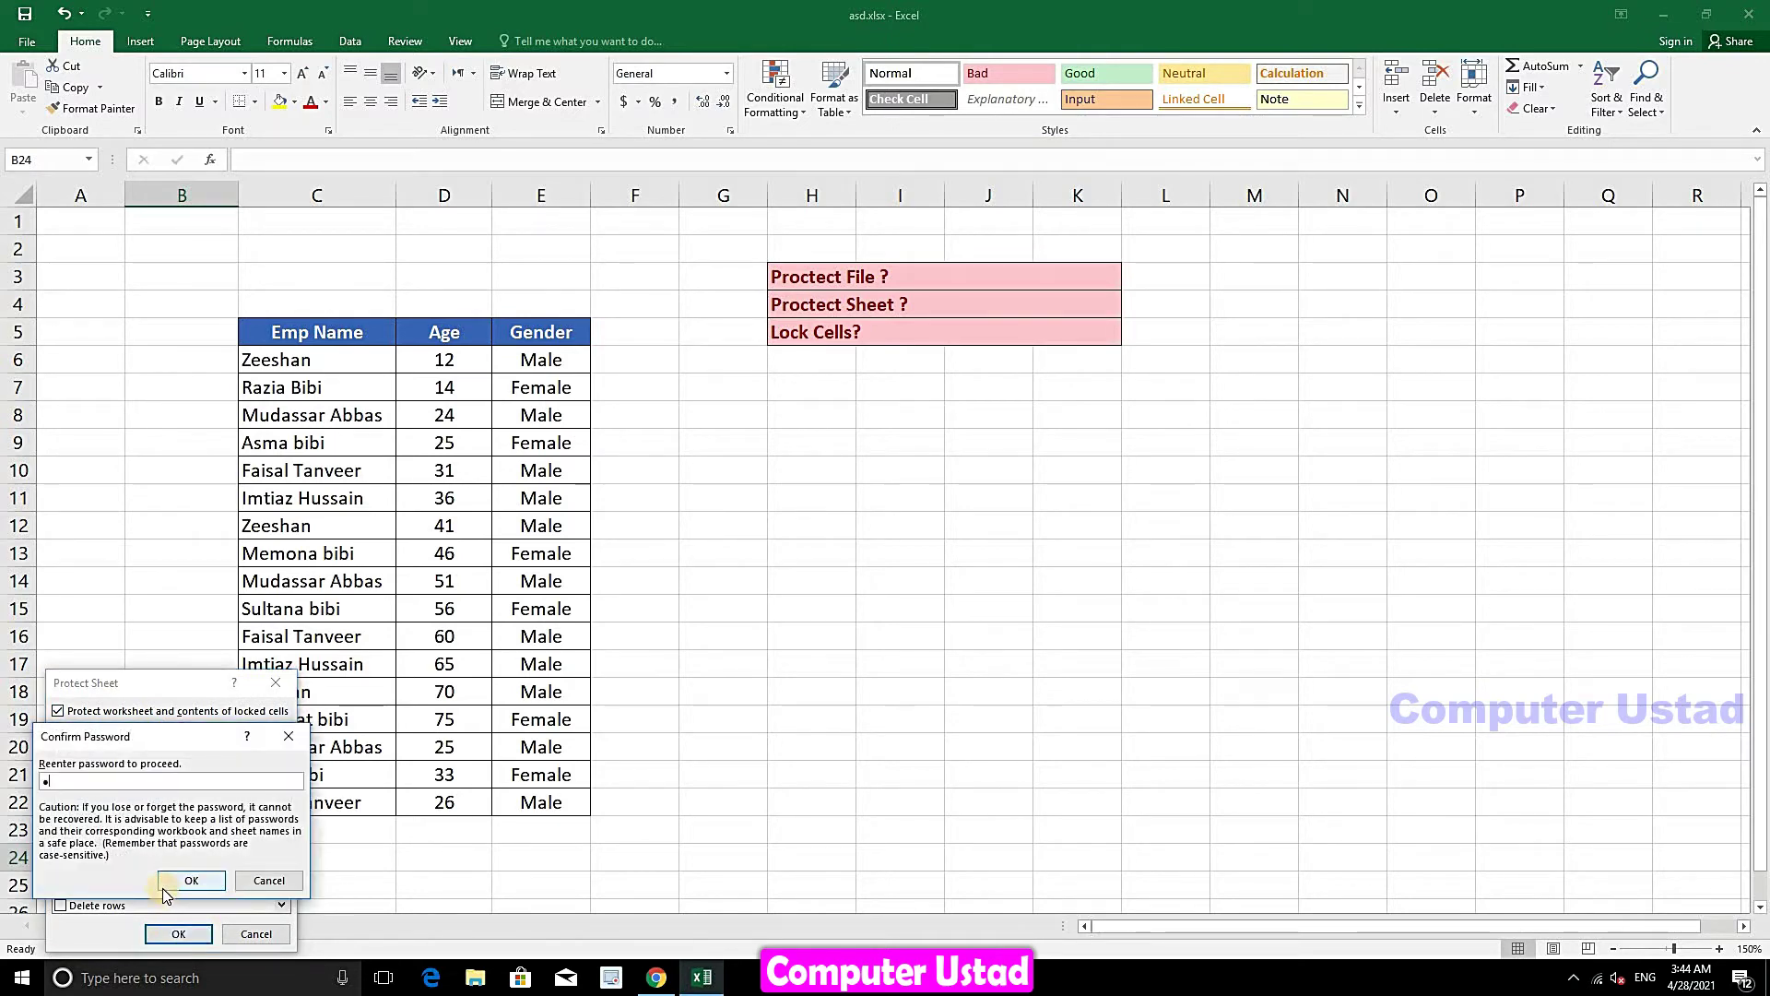
click(187, 882)
click(444, 690)
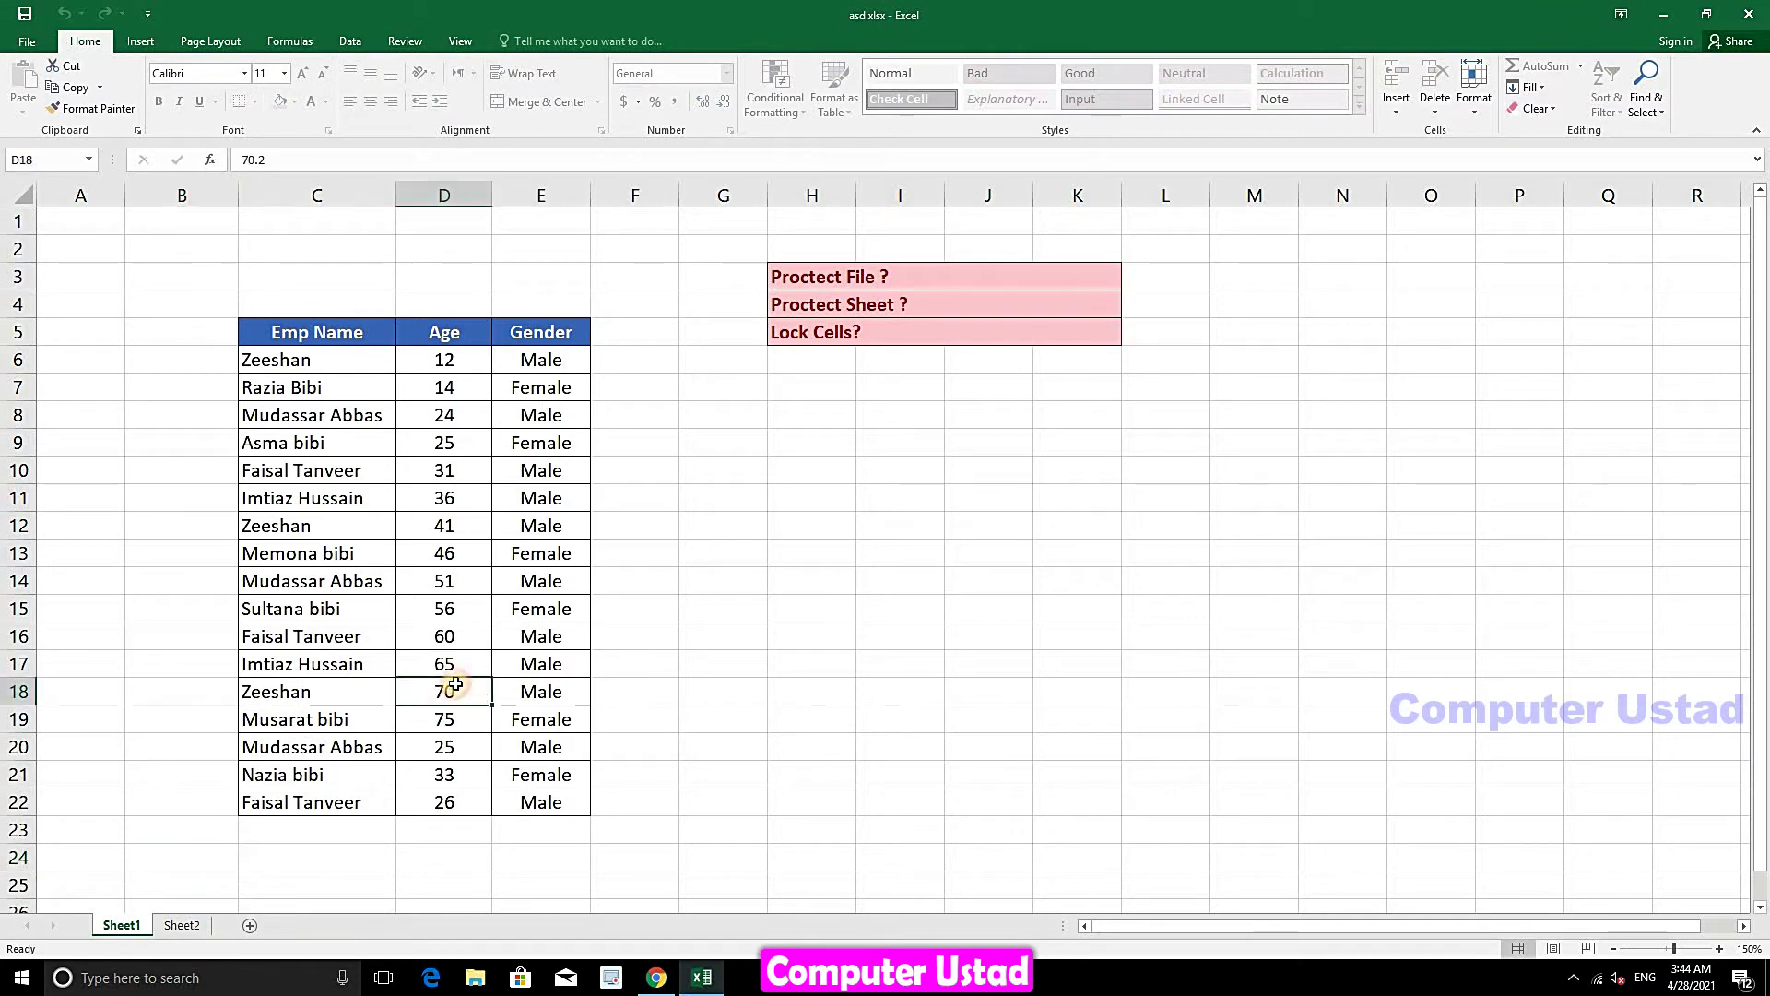
click(885, 540)
double_click(445, 498)
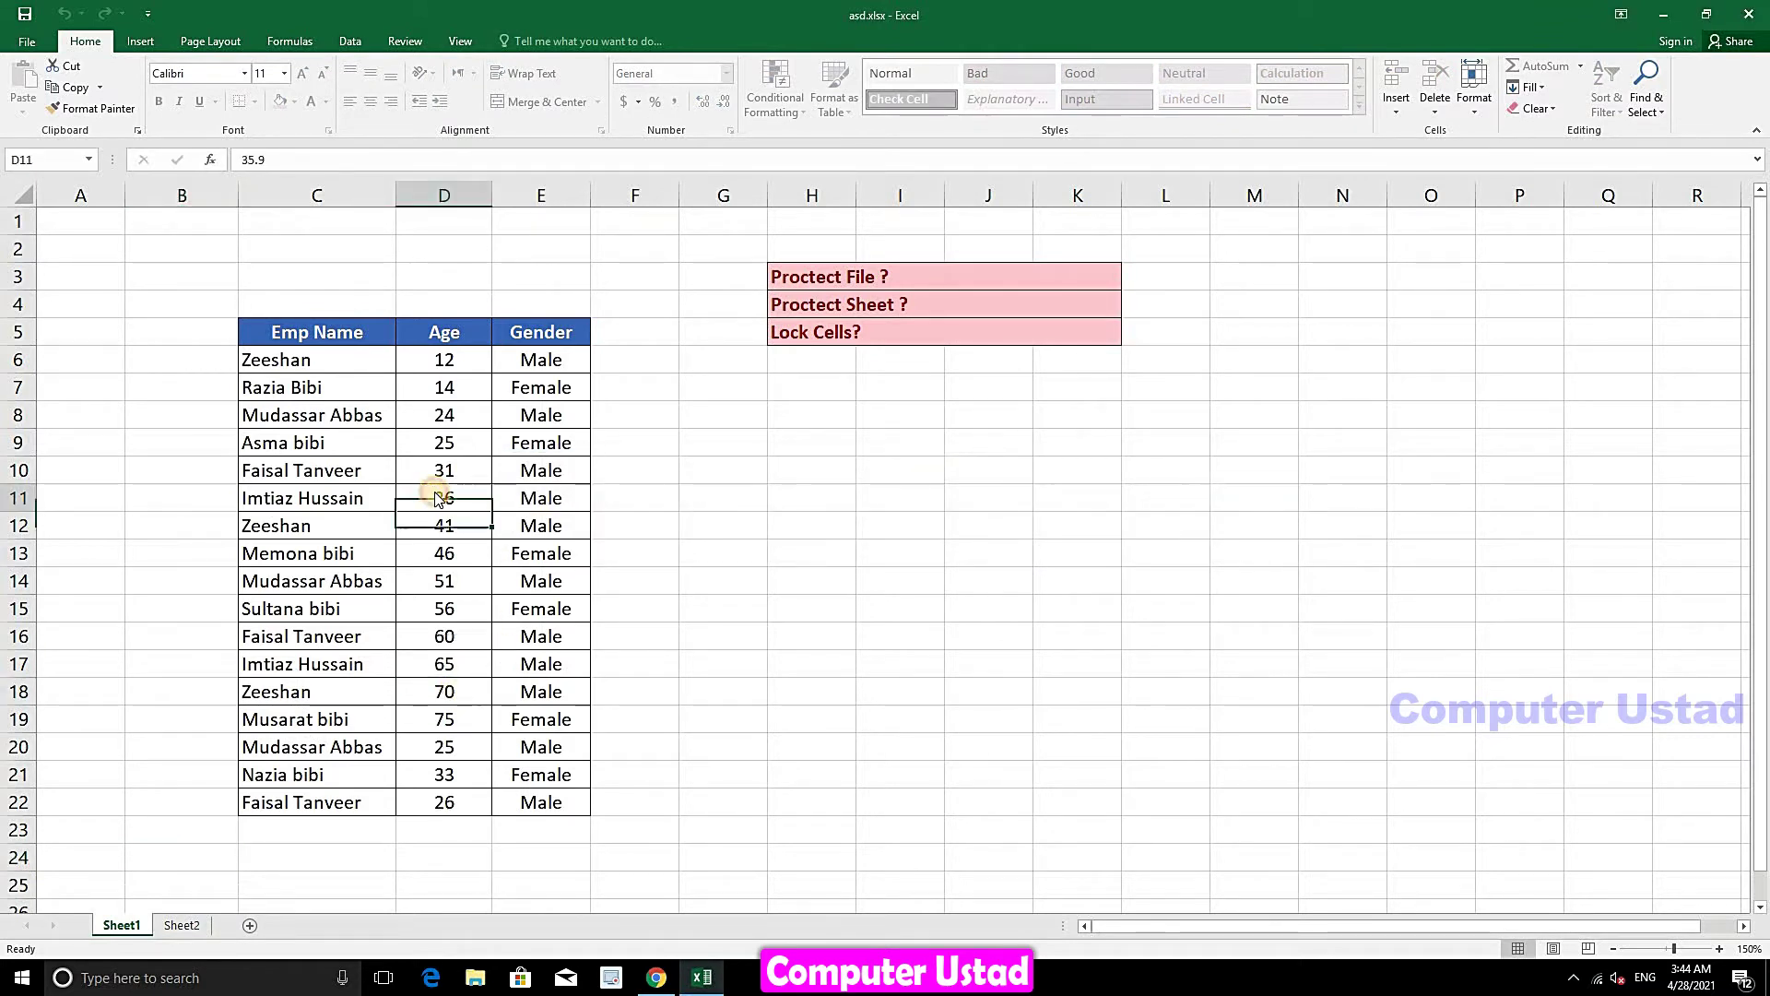
click(885, 541)
double_click(900, 497)
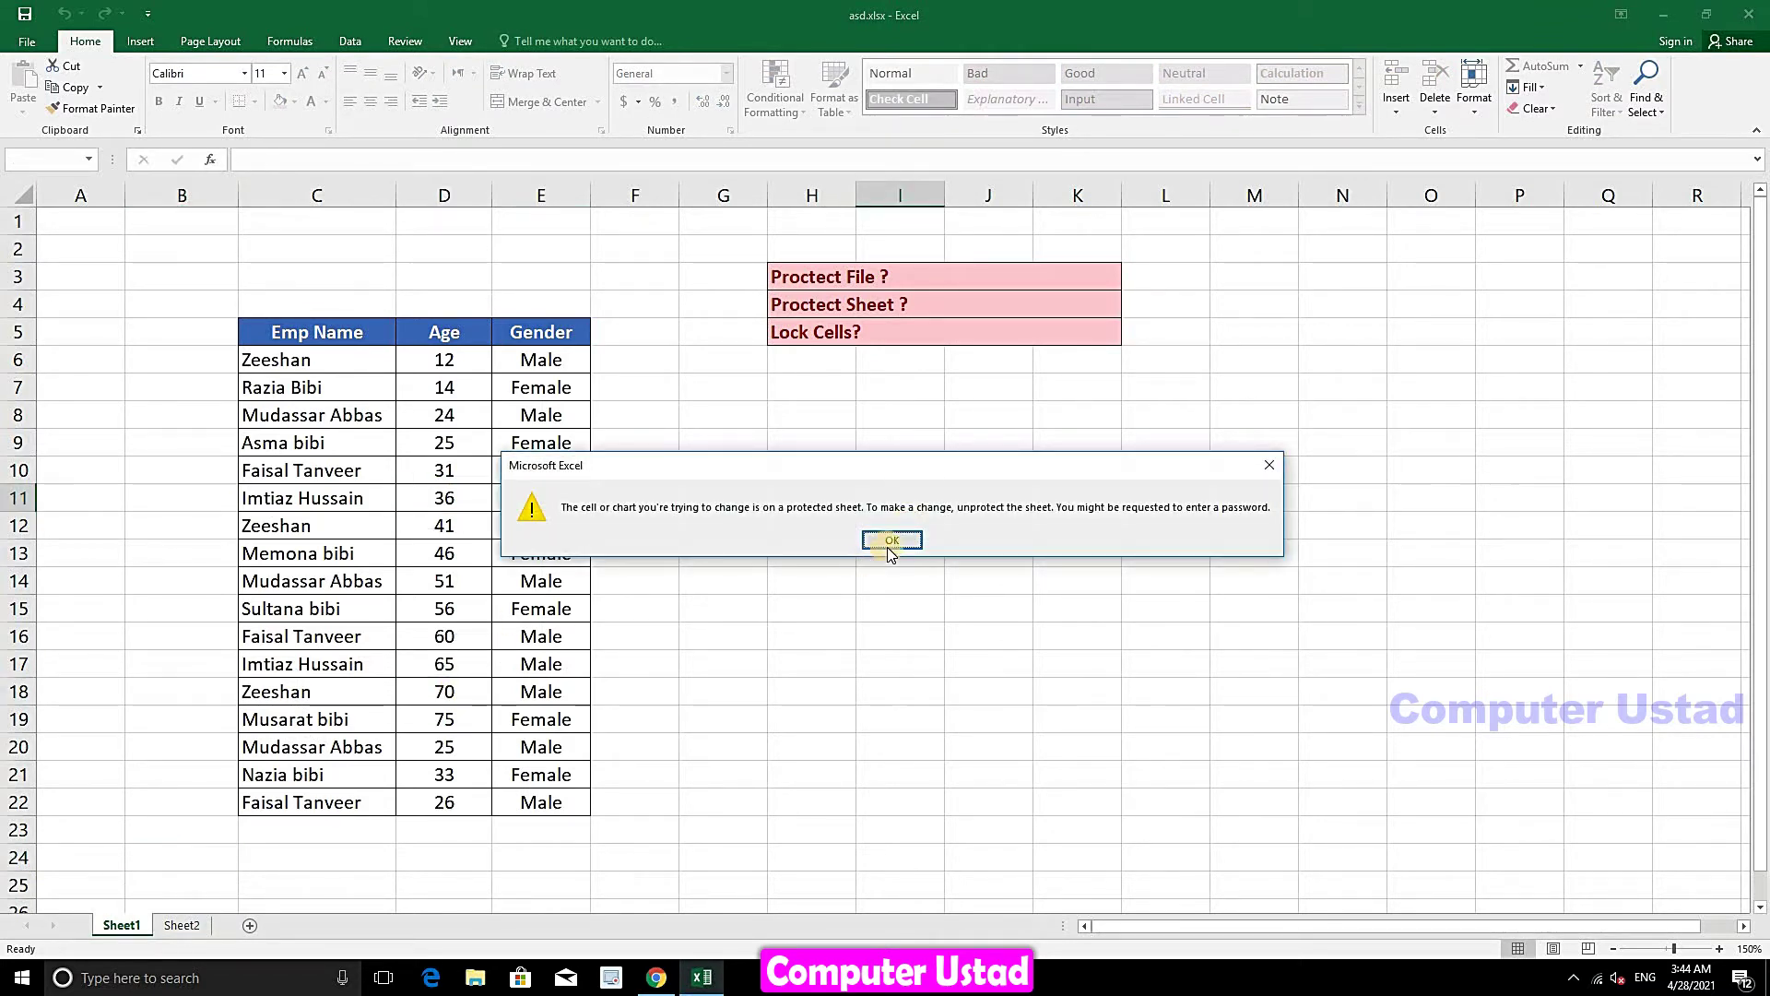
click(883, 540)
double_click(850, 330)
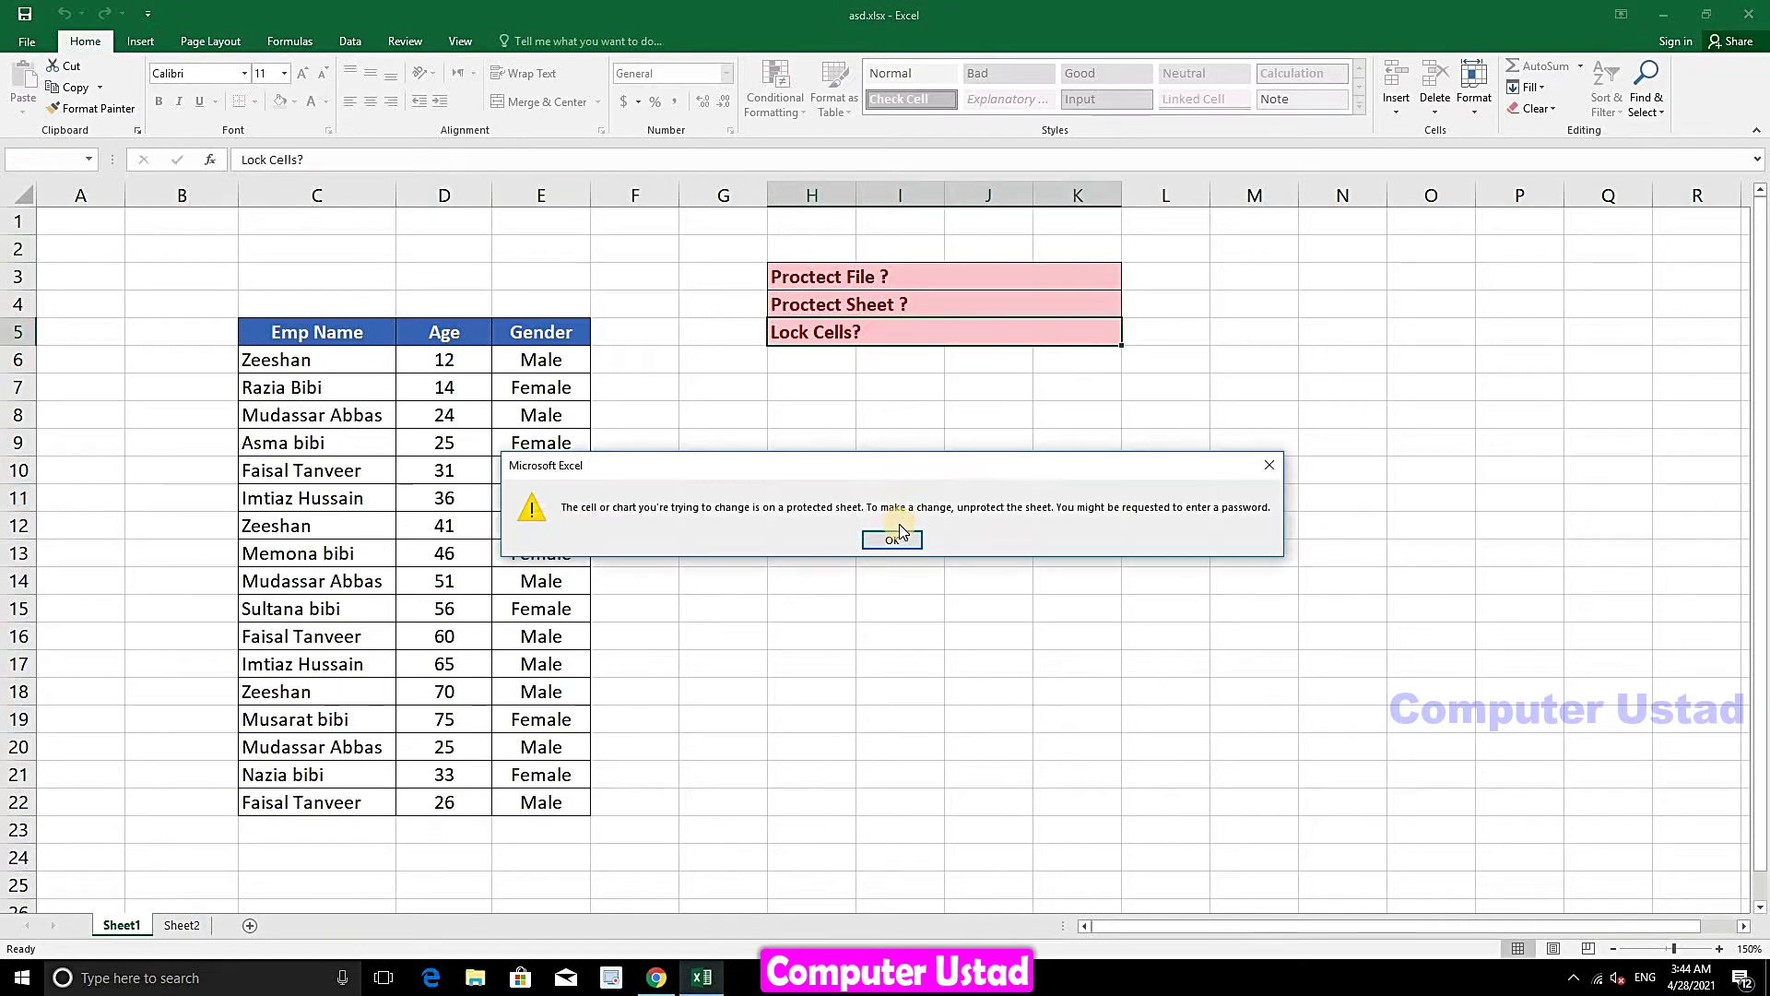
click(894, 541)
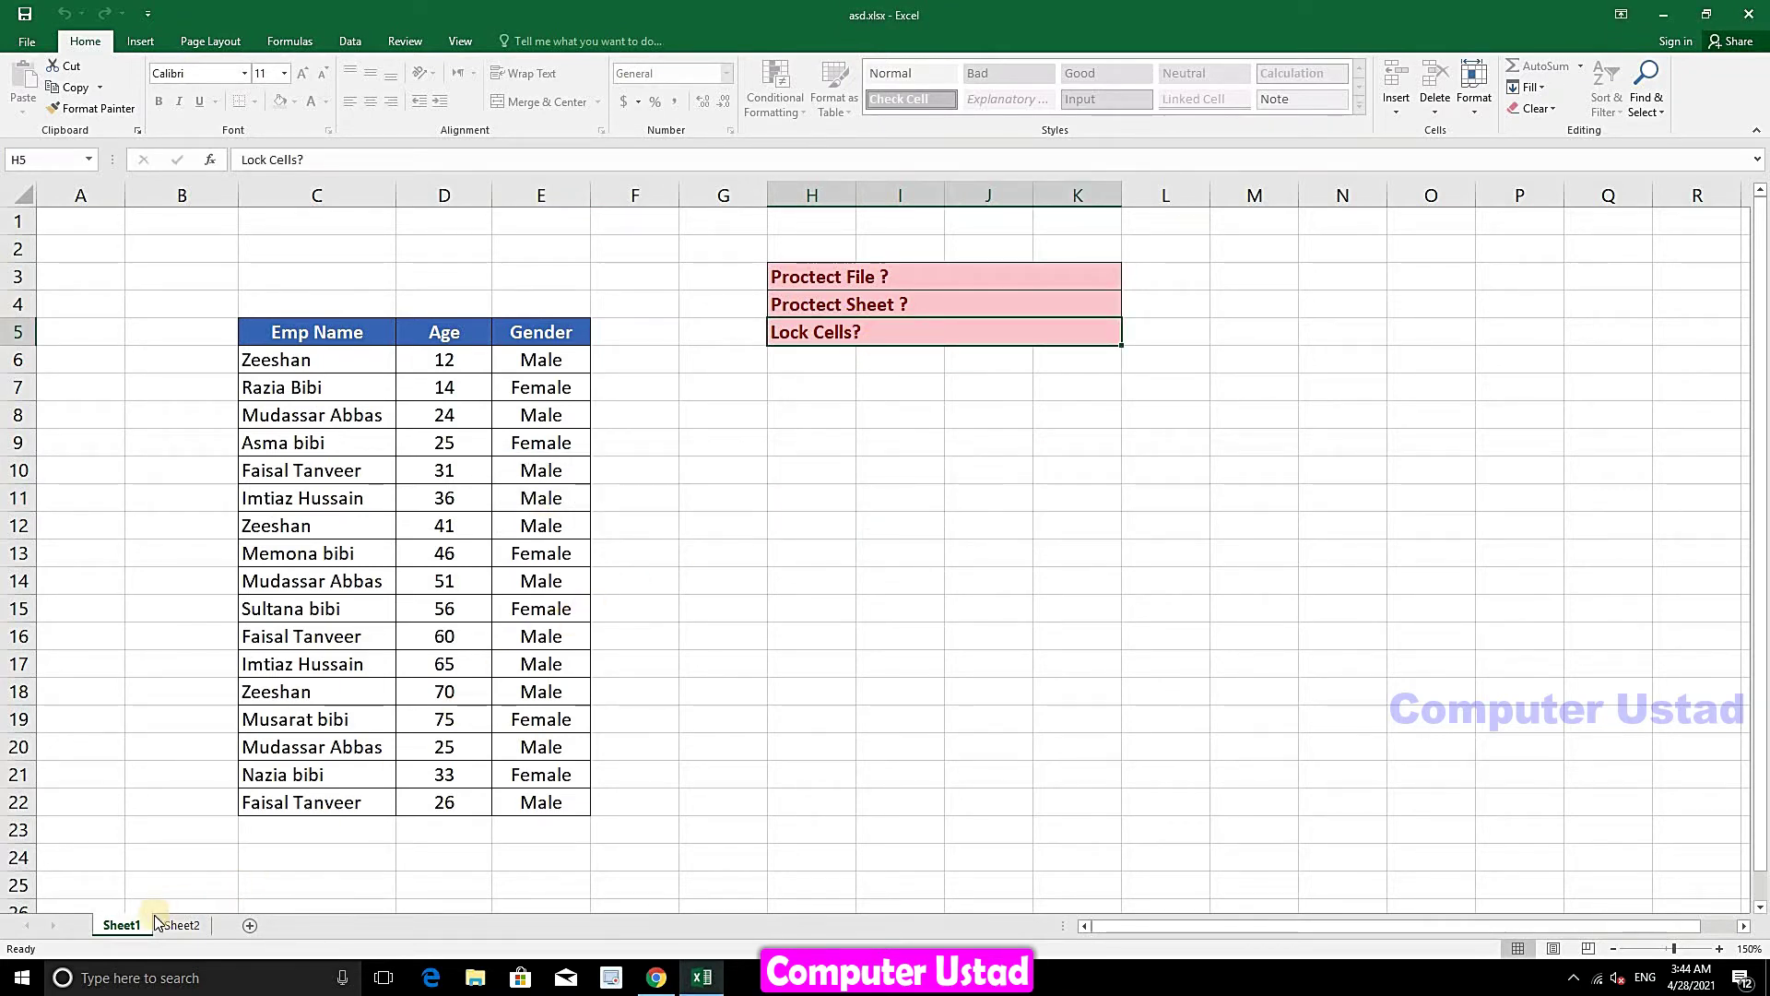
- Unprotect Sheet1 from the sheet tab's menu by entering its password
right_click(121, 925)
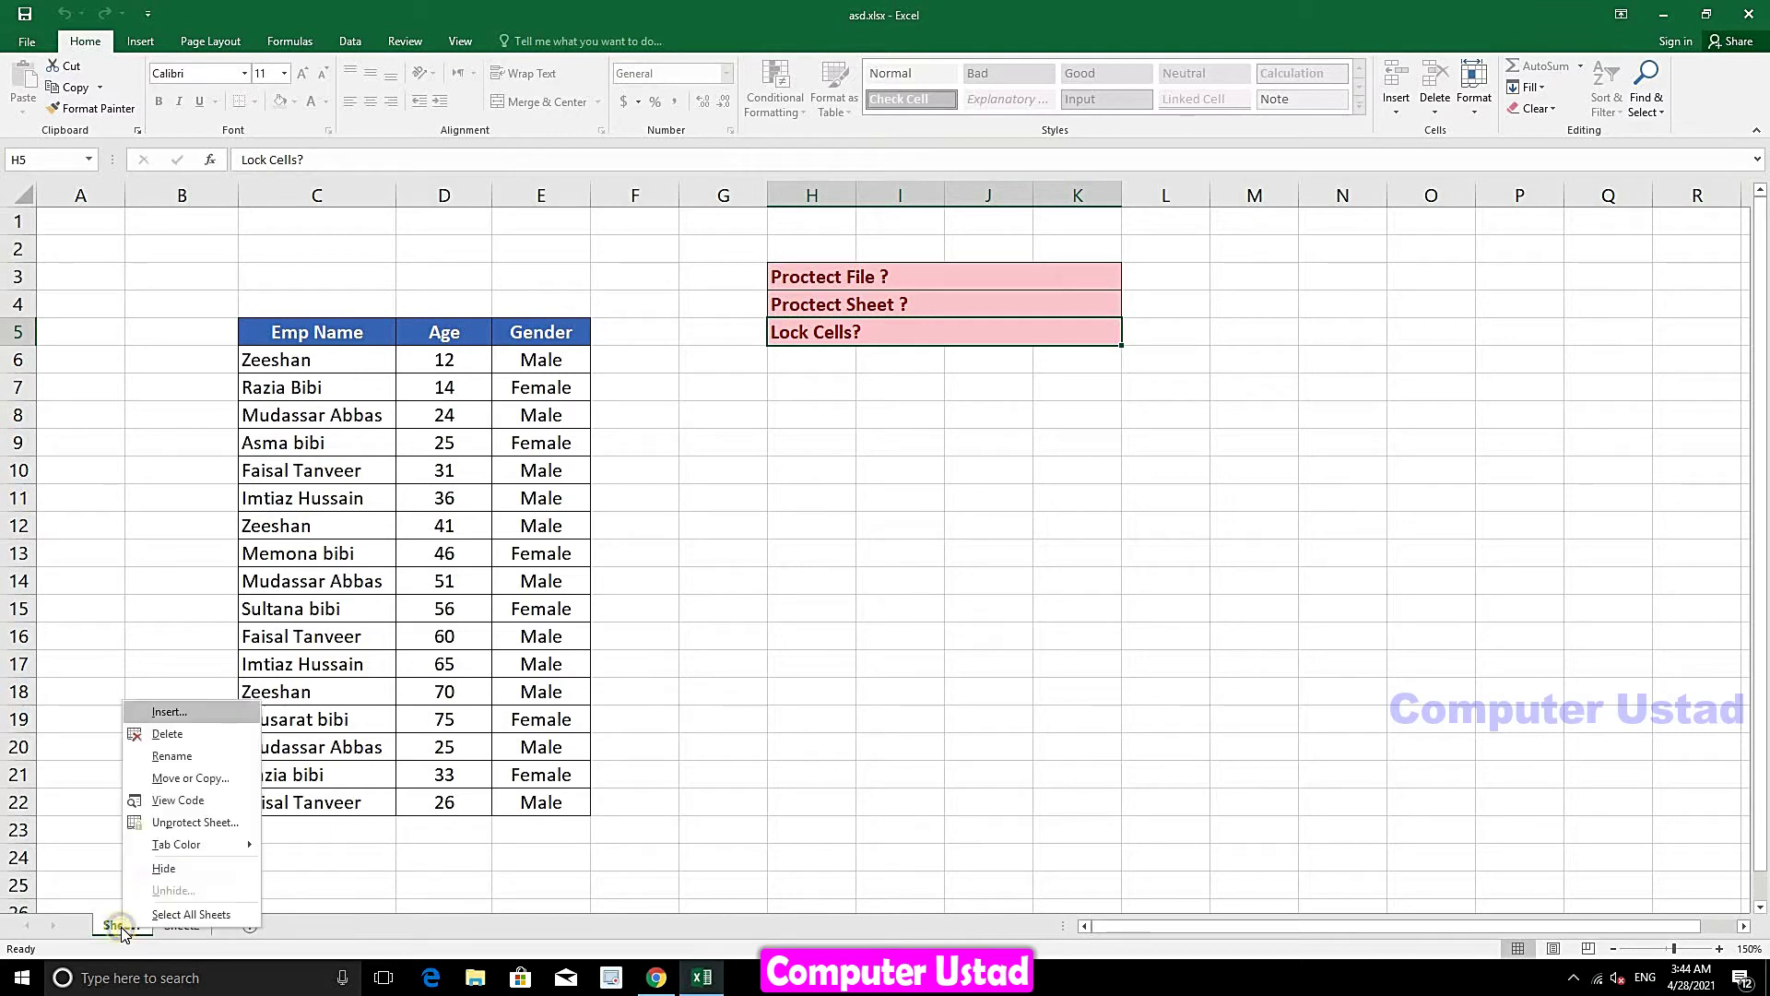
click(170, 823)
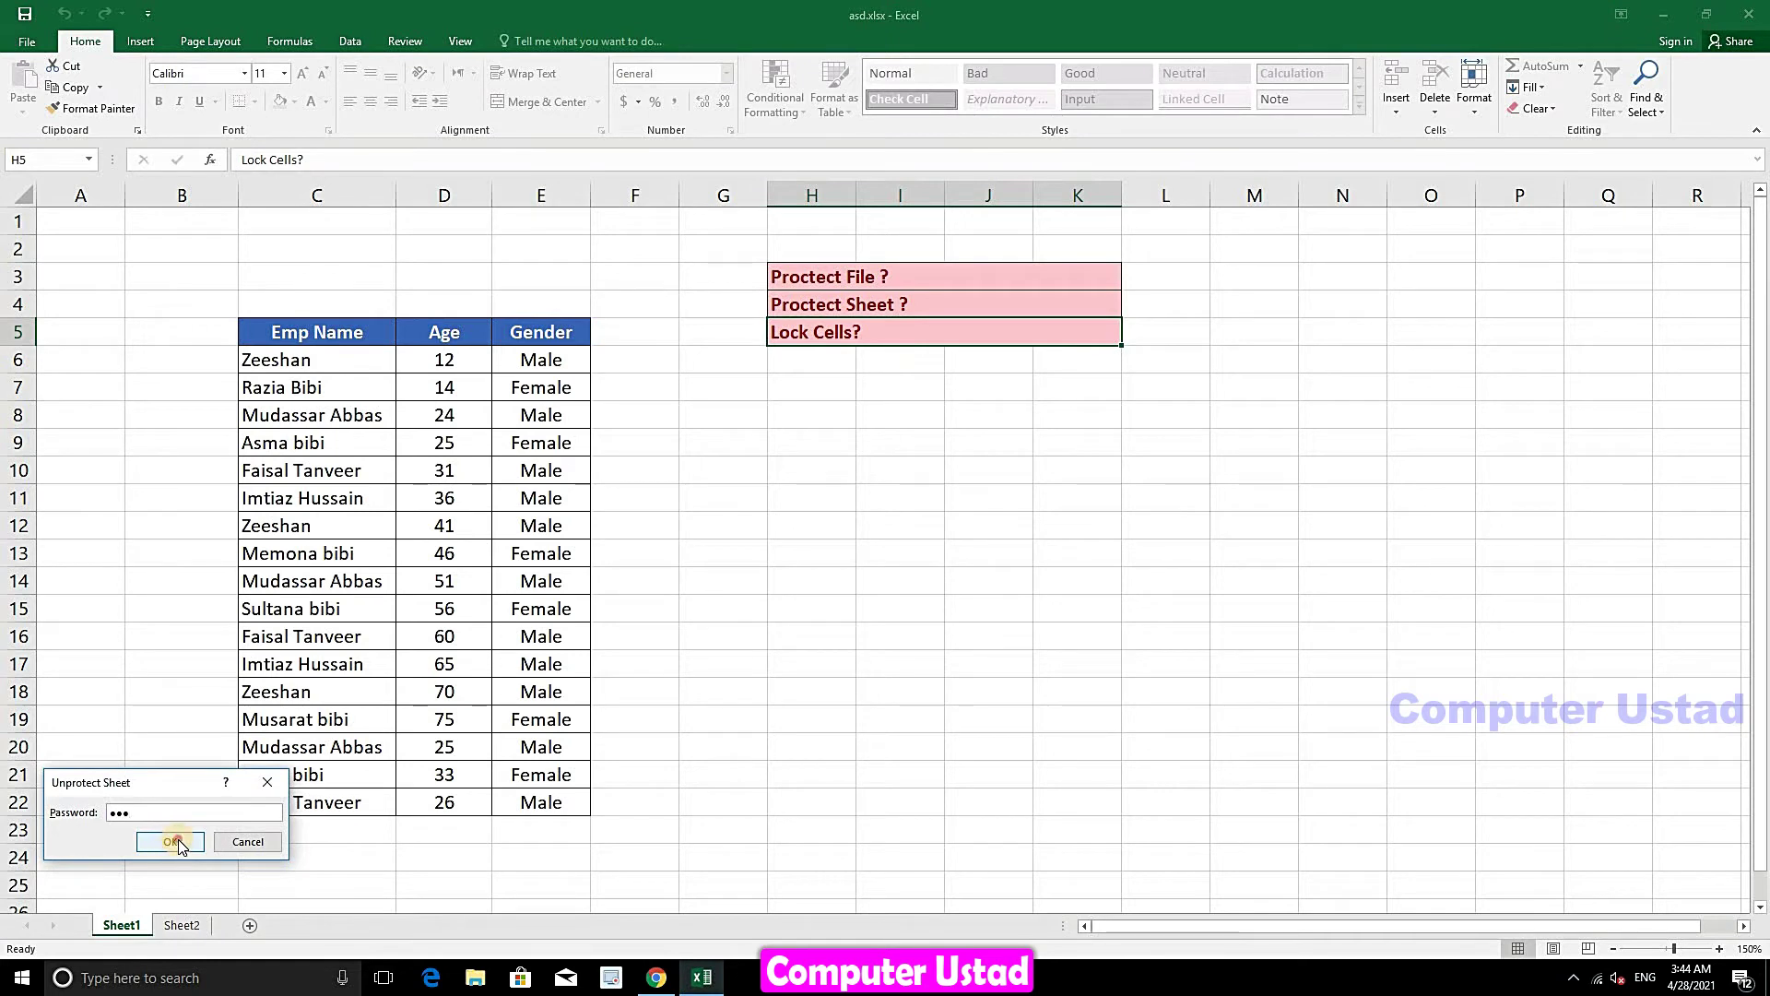
click(170, 840)
click(647, 507)
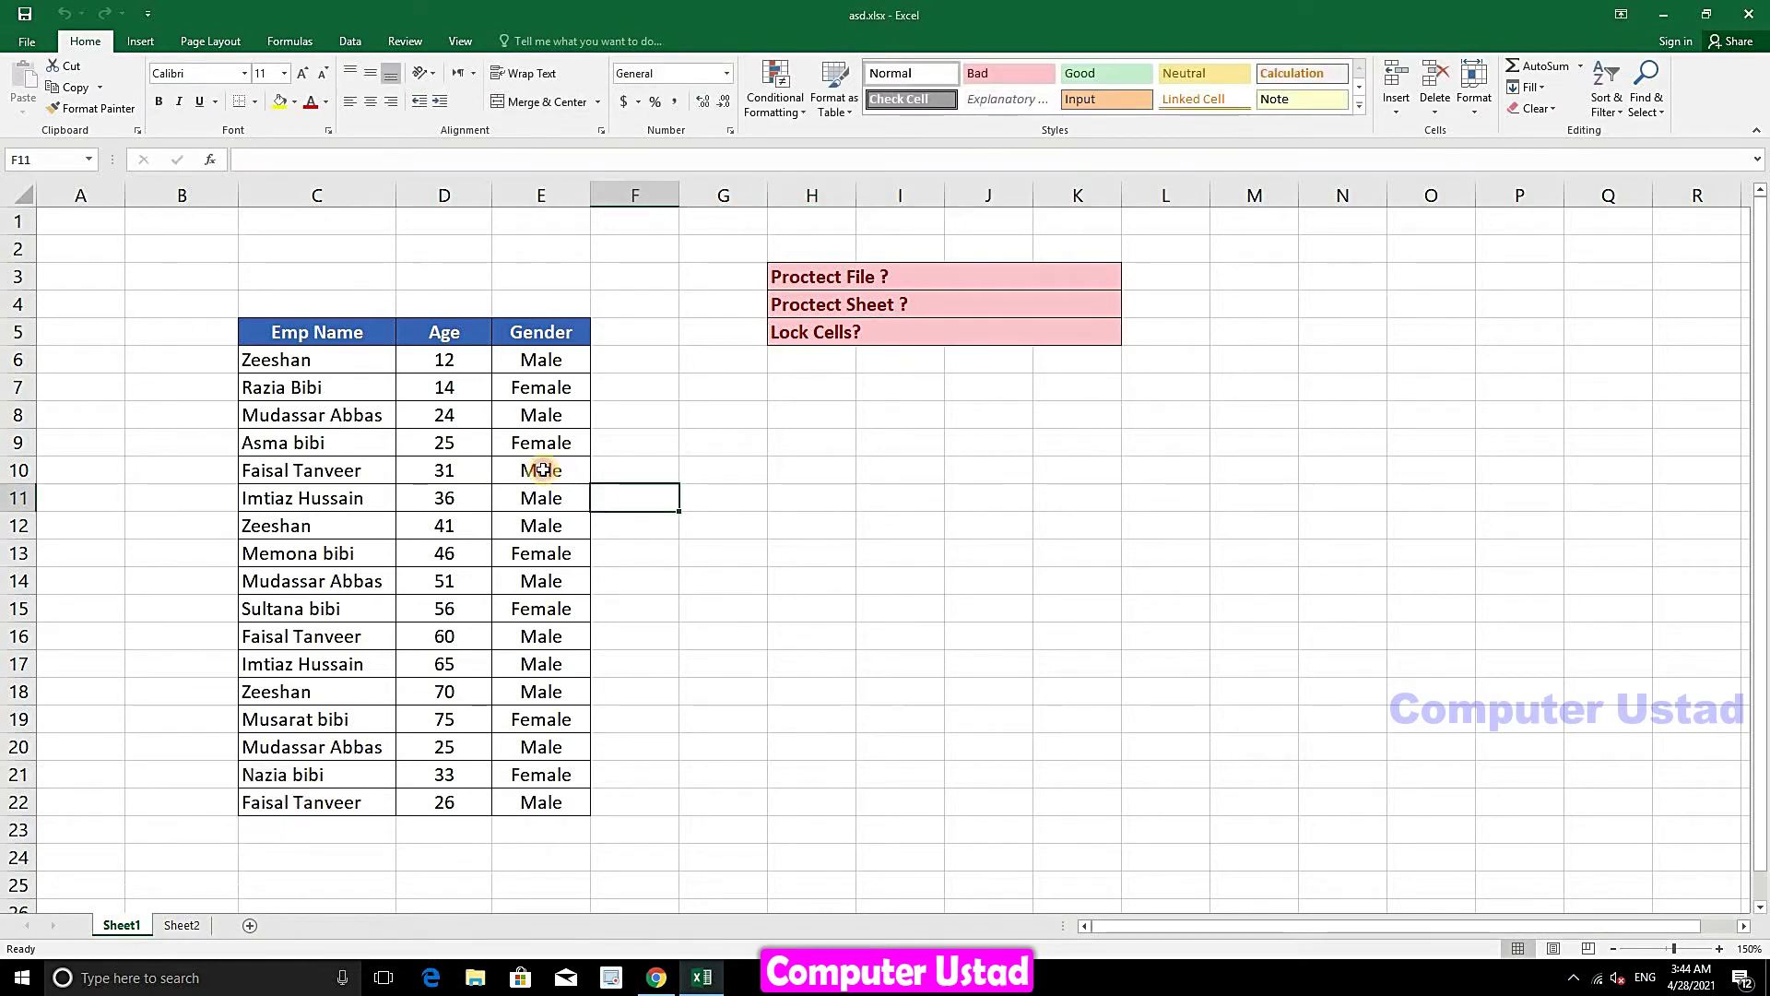
click(542, 470)
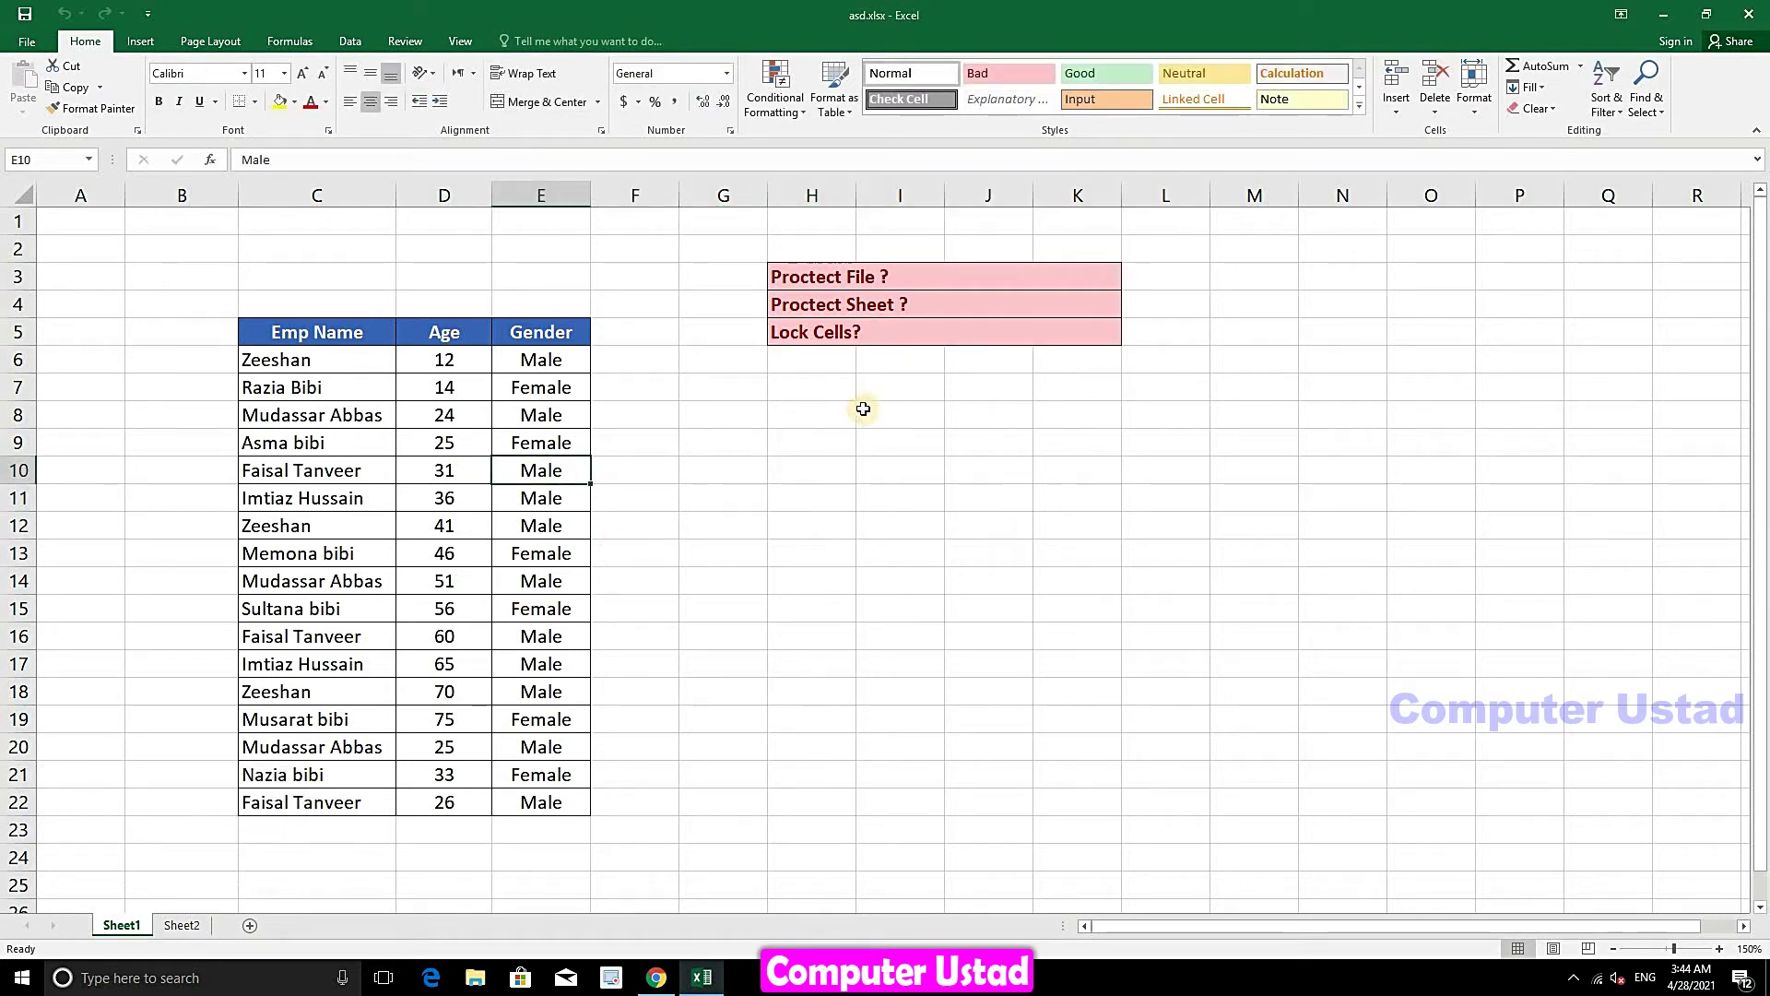
click(714, 424)
click(824, 552)
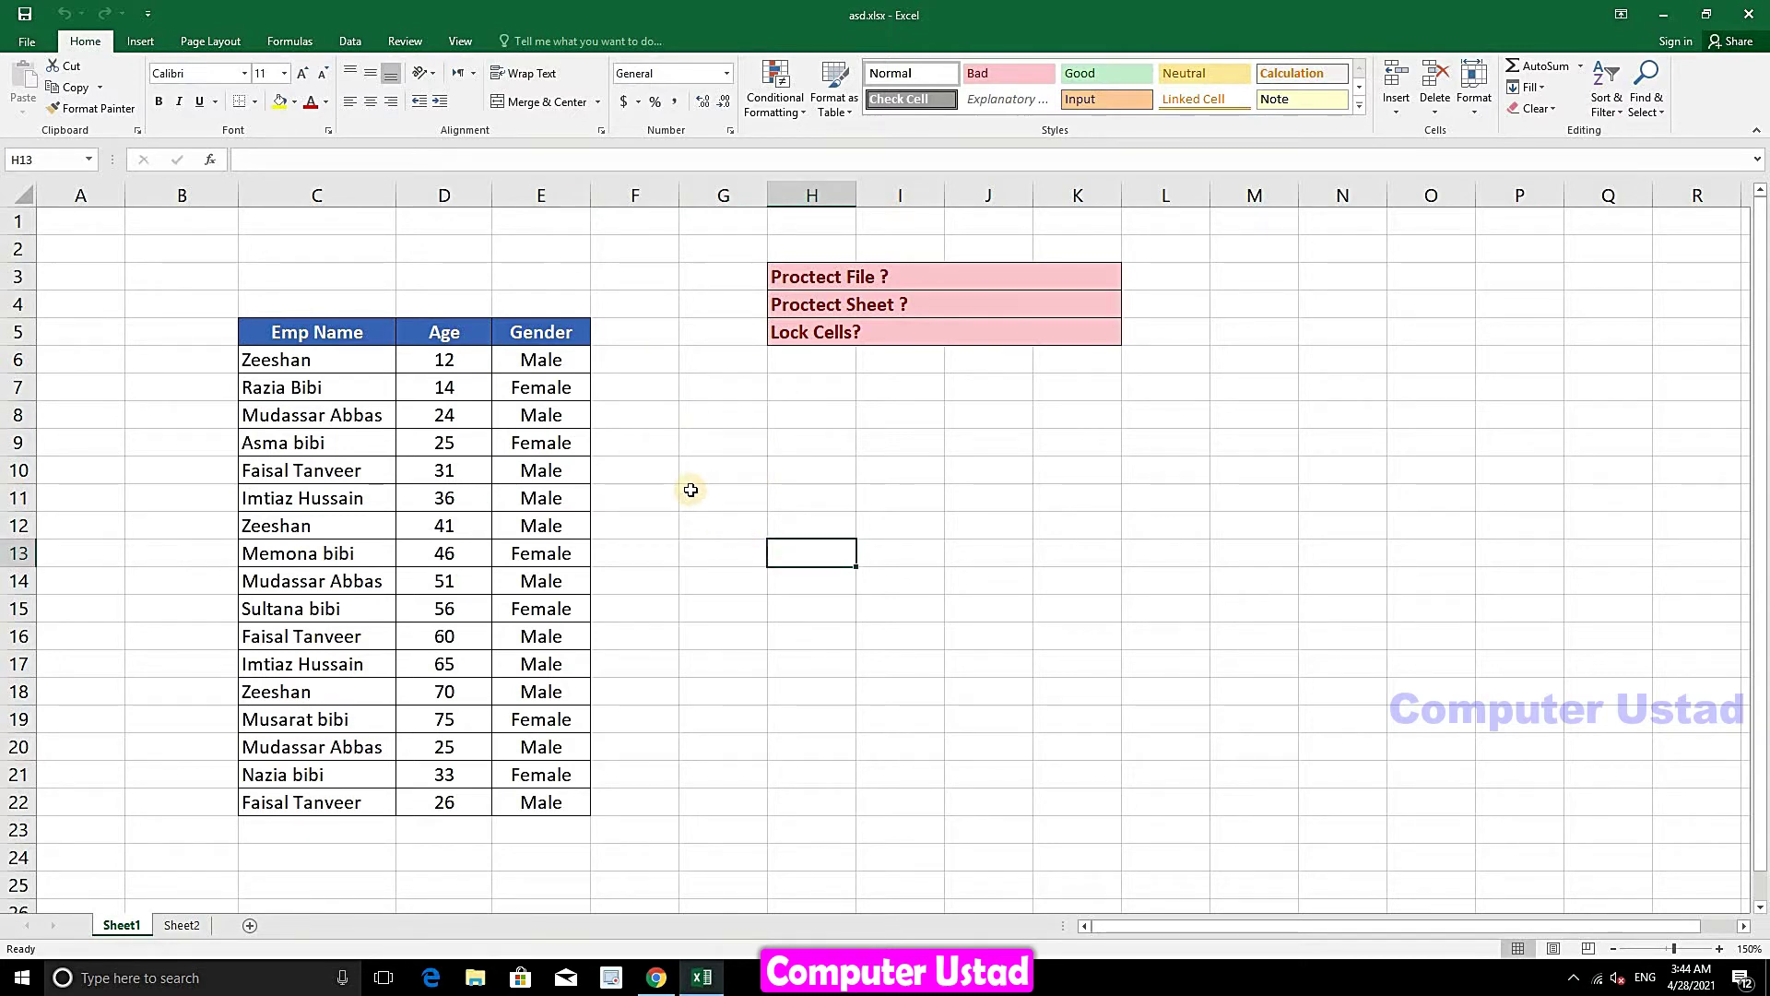
click(1478, 115)
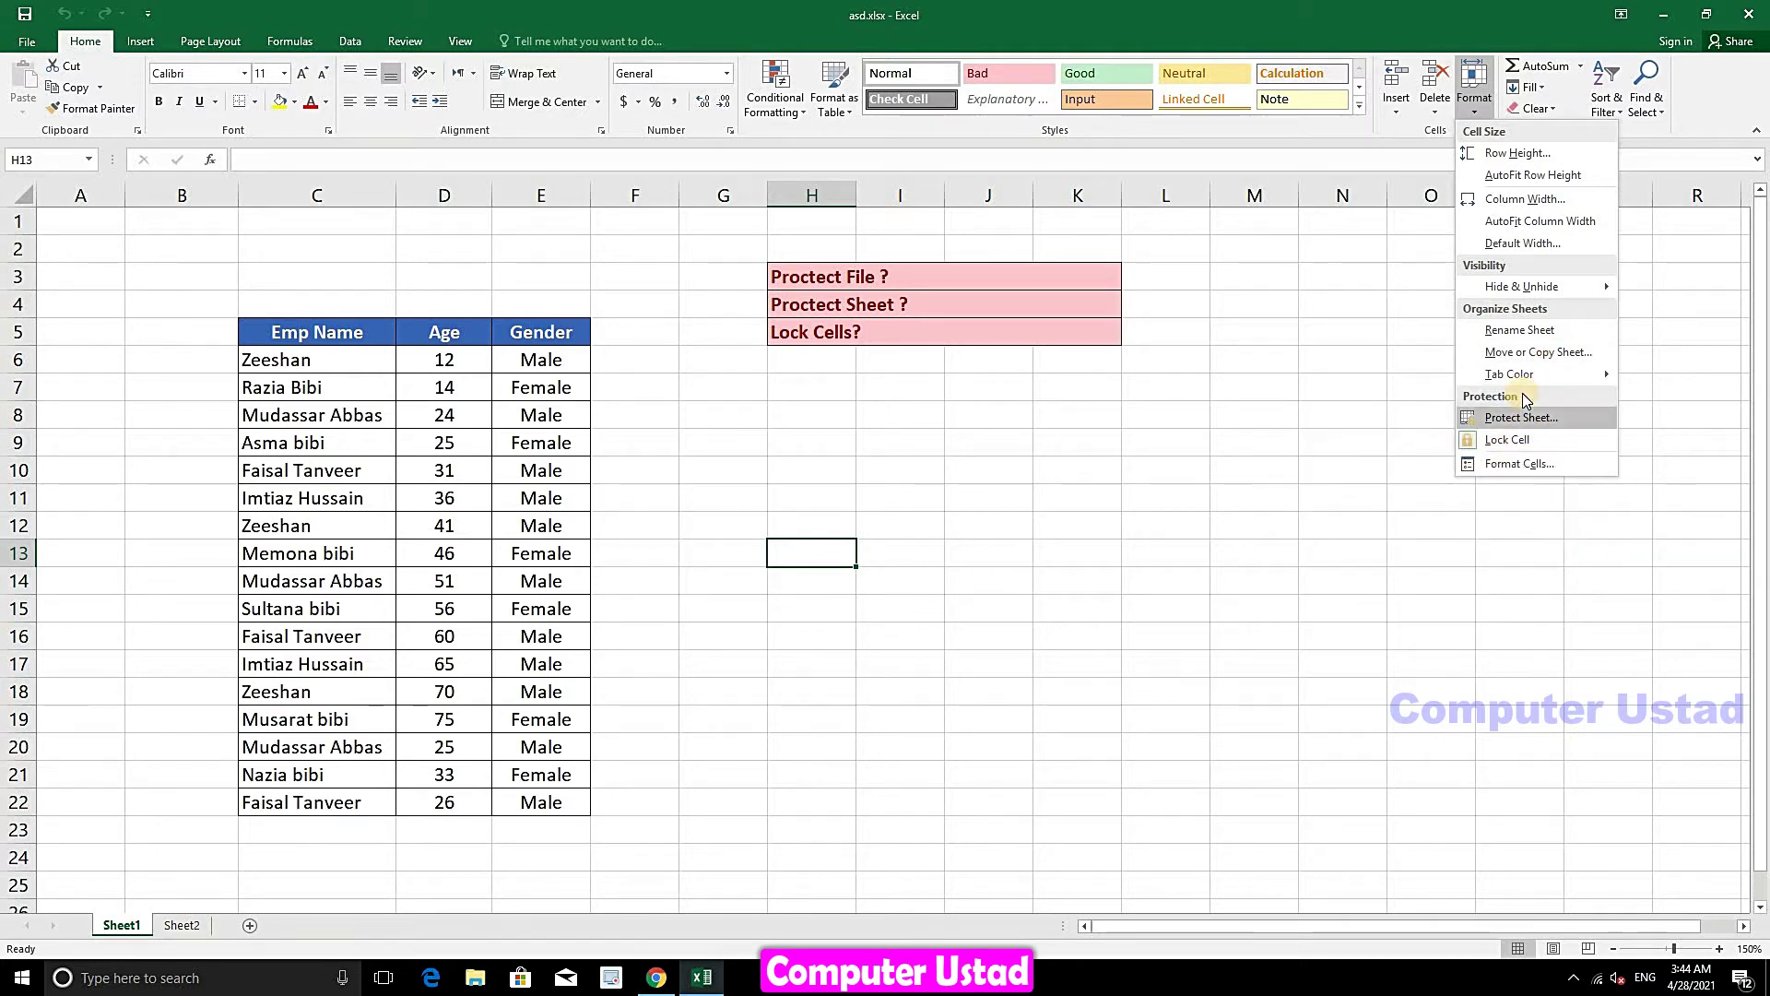
click(894, 597)
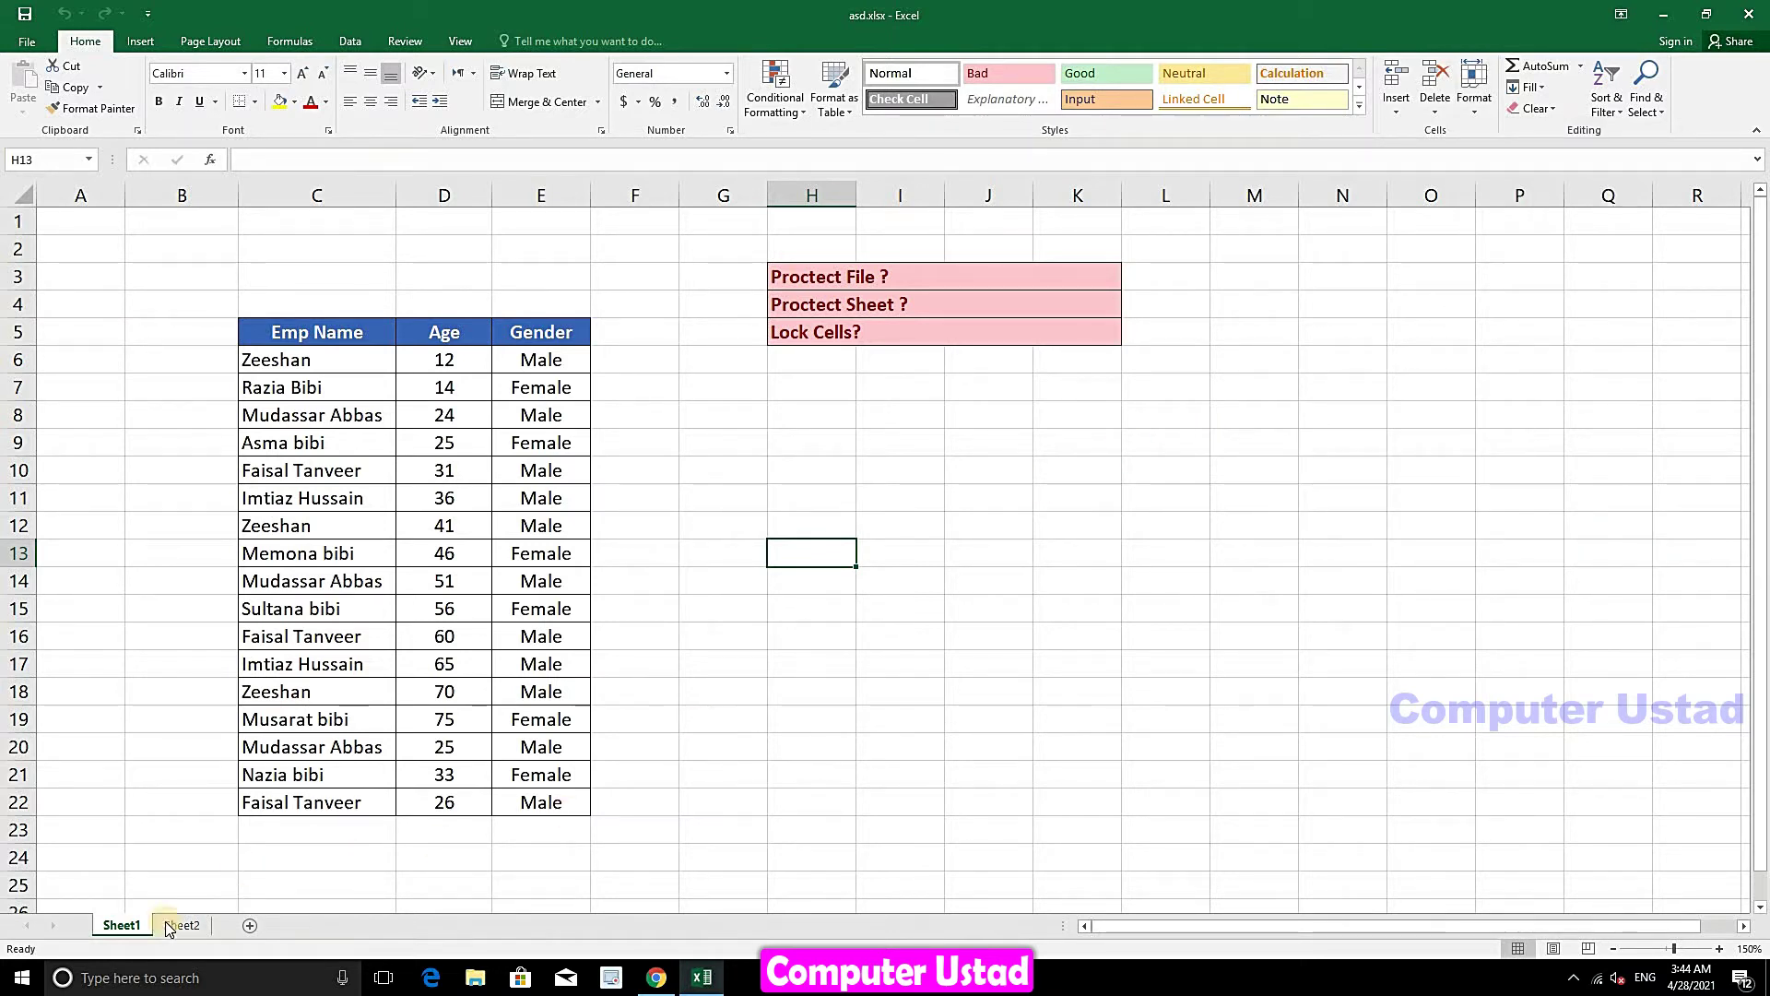
click(30, 195)
click(795, 479)
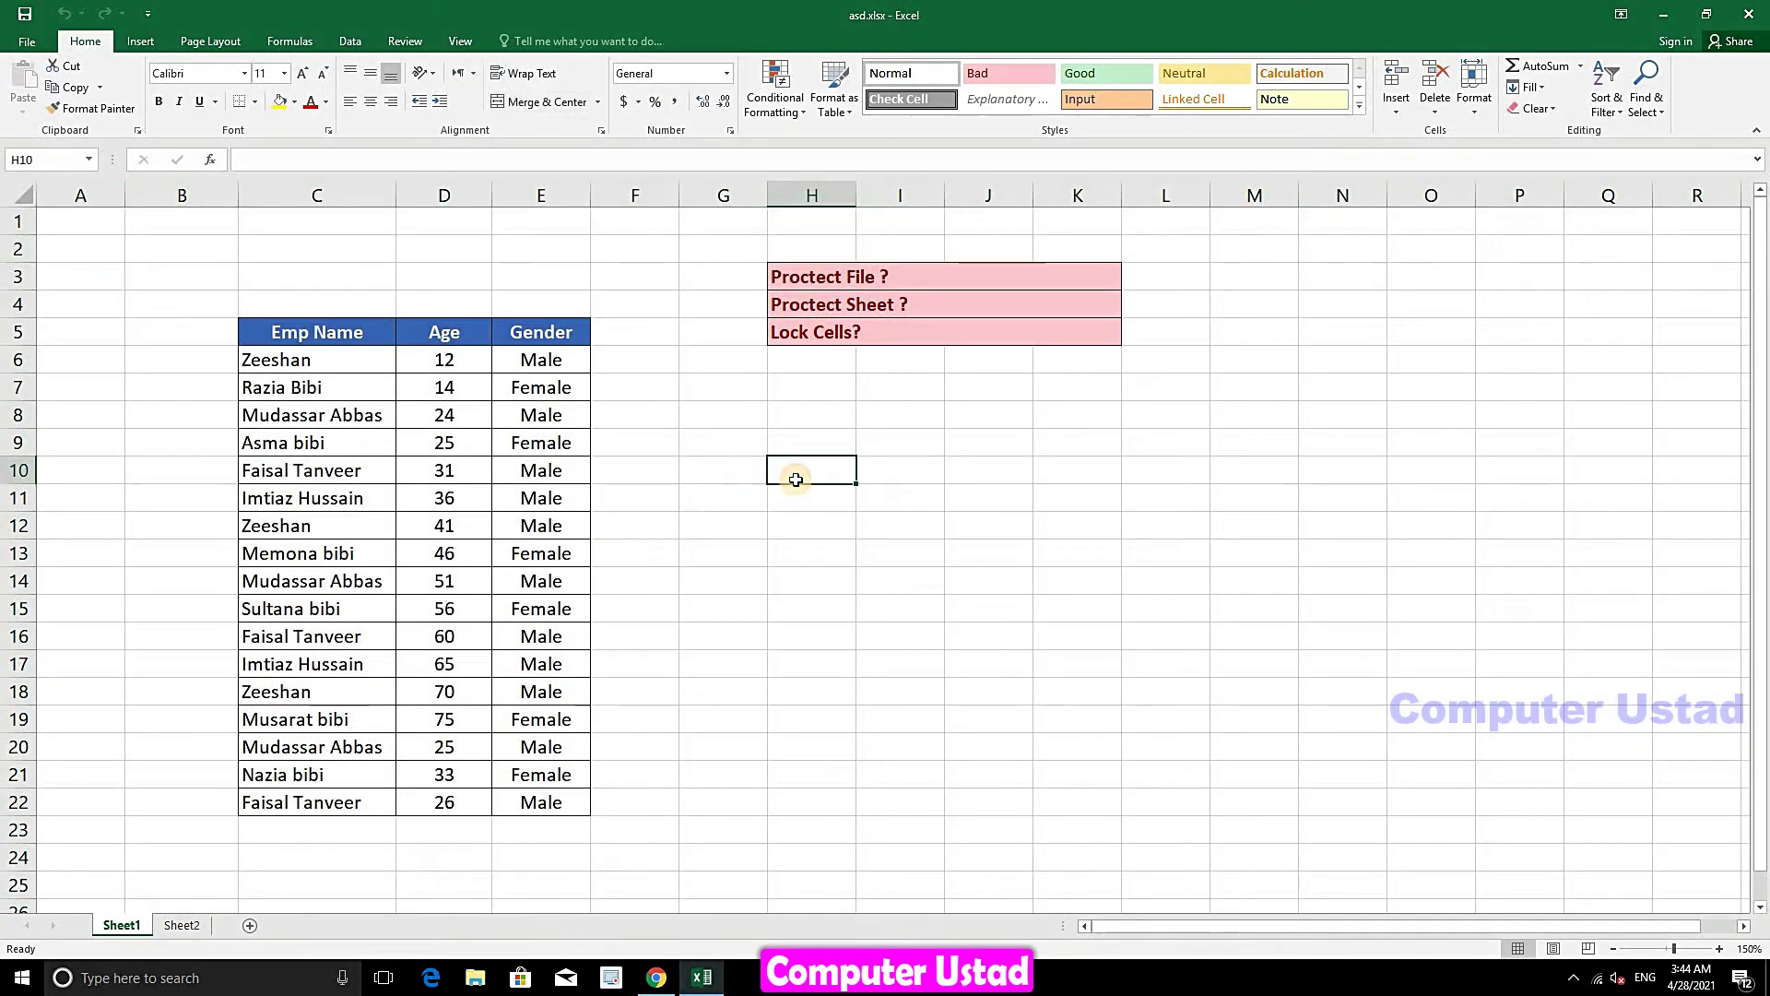
click(1192, 456)
click(968, 546)
click(853, 611)
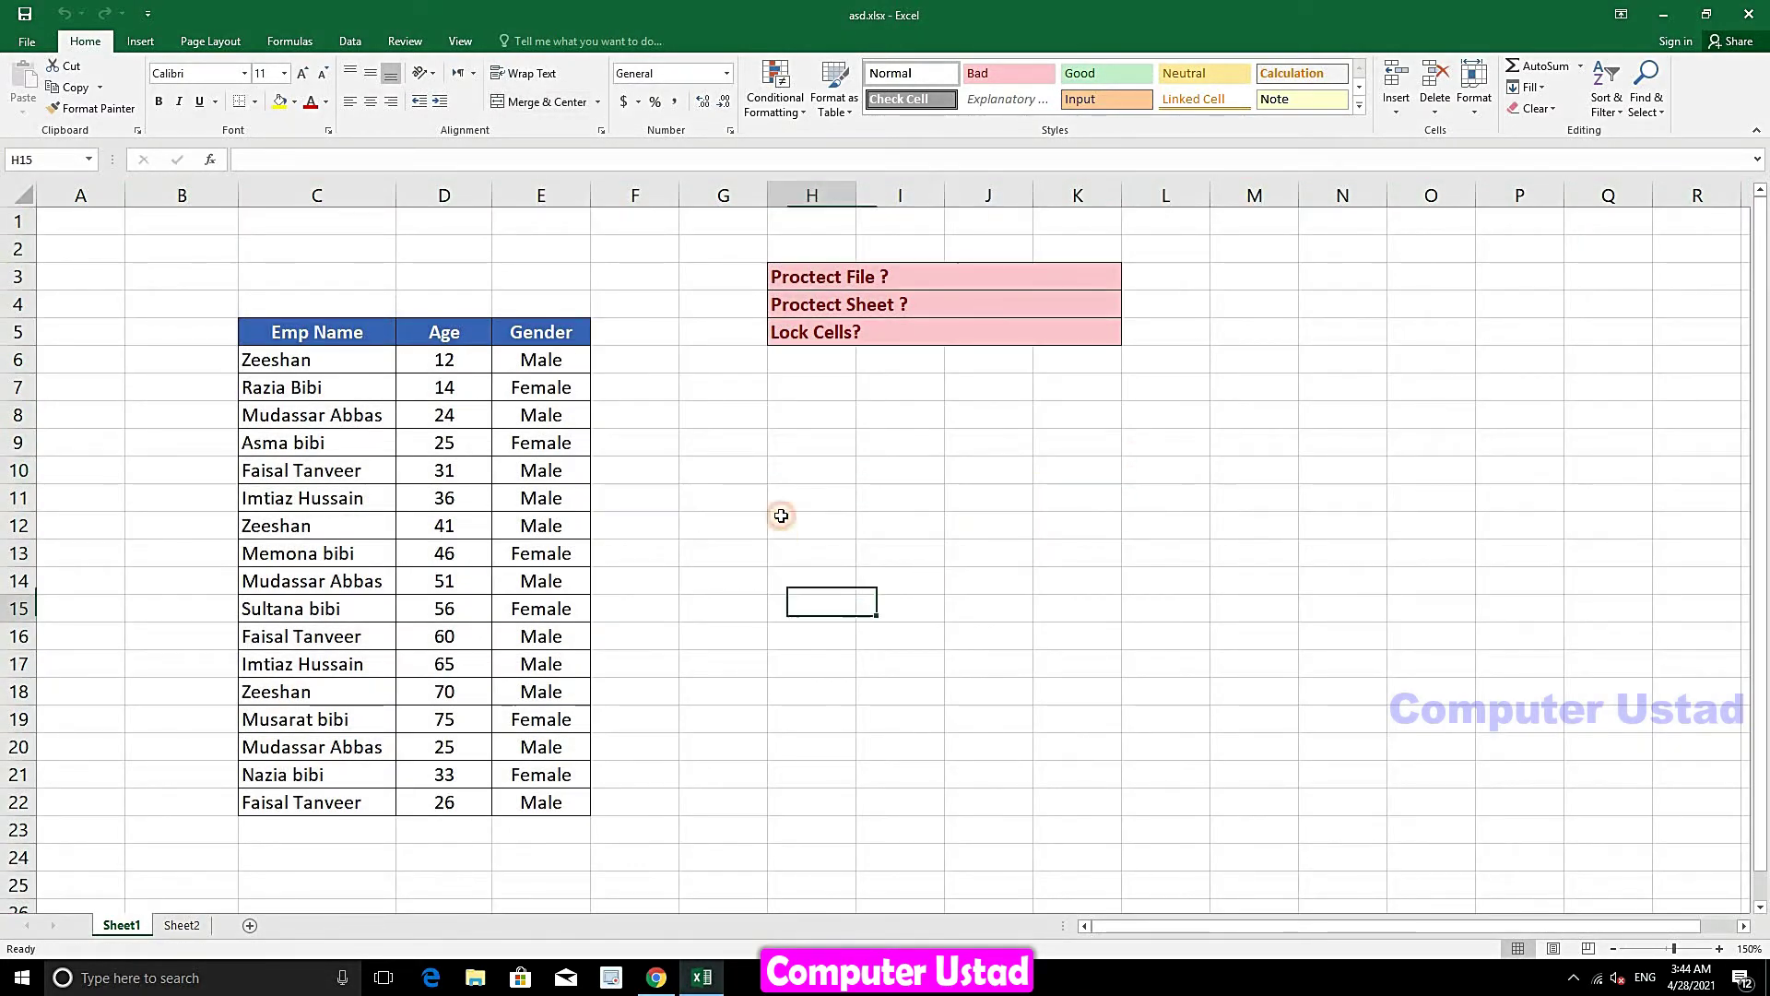
click(778, 513)
click(723, 534)
click(783, 660)
click(988, 671)
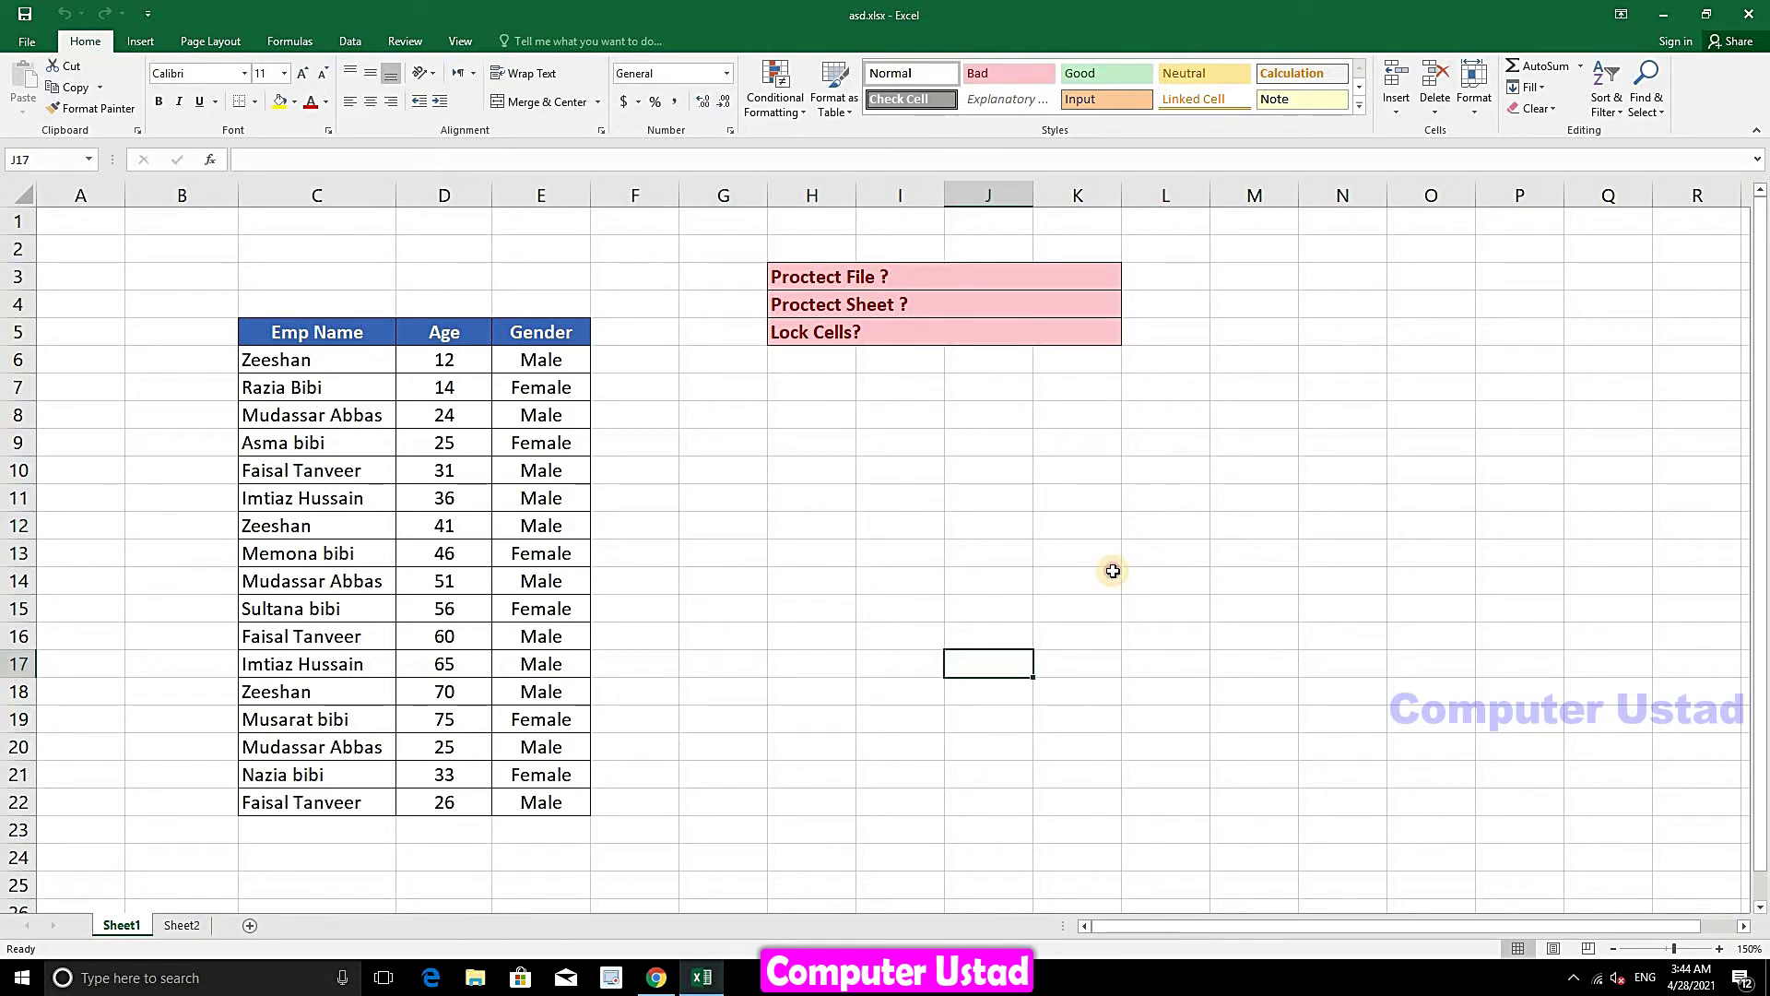
click(1112, 572)
click(830, 581)
click(766, 508)
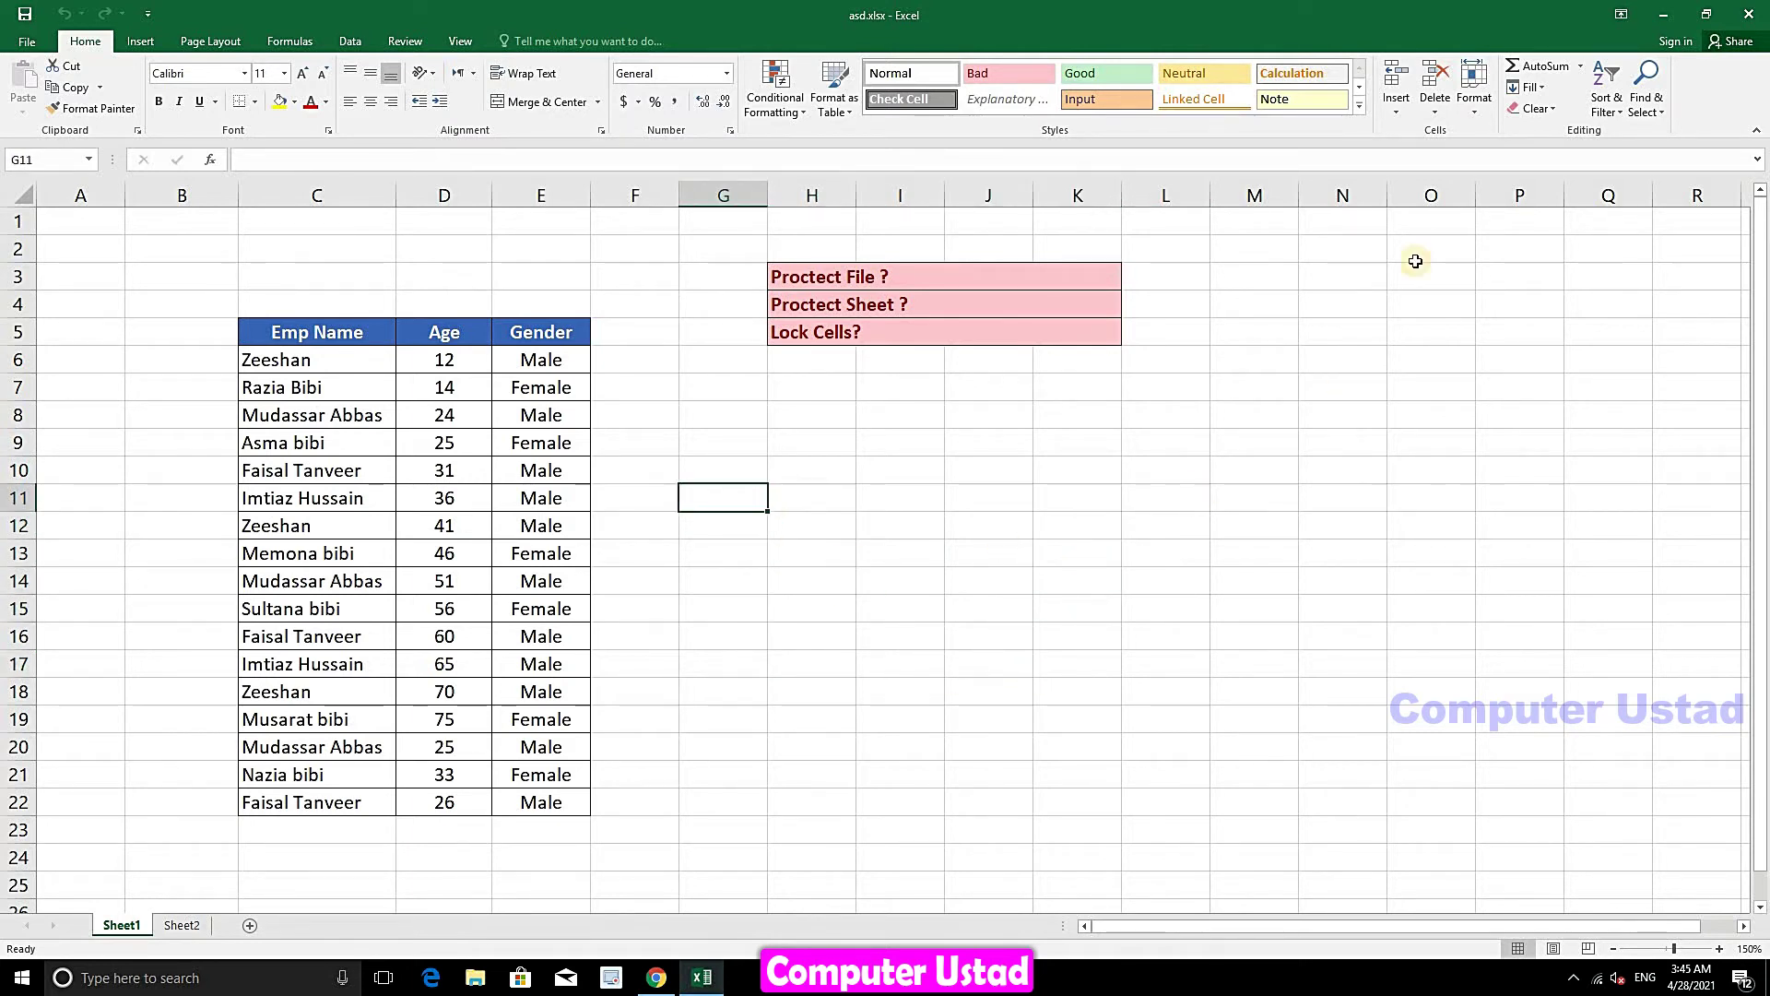
click(1475, 92)
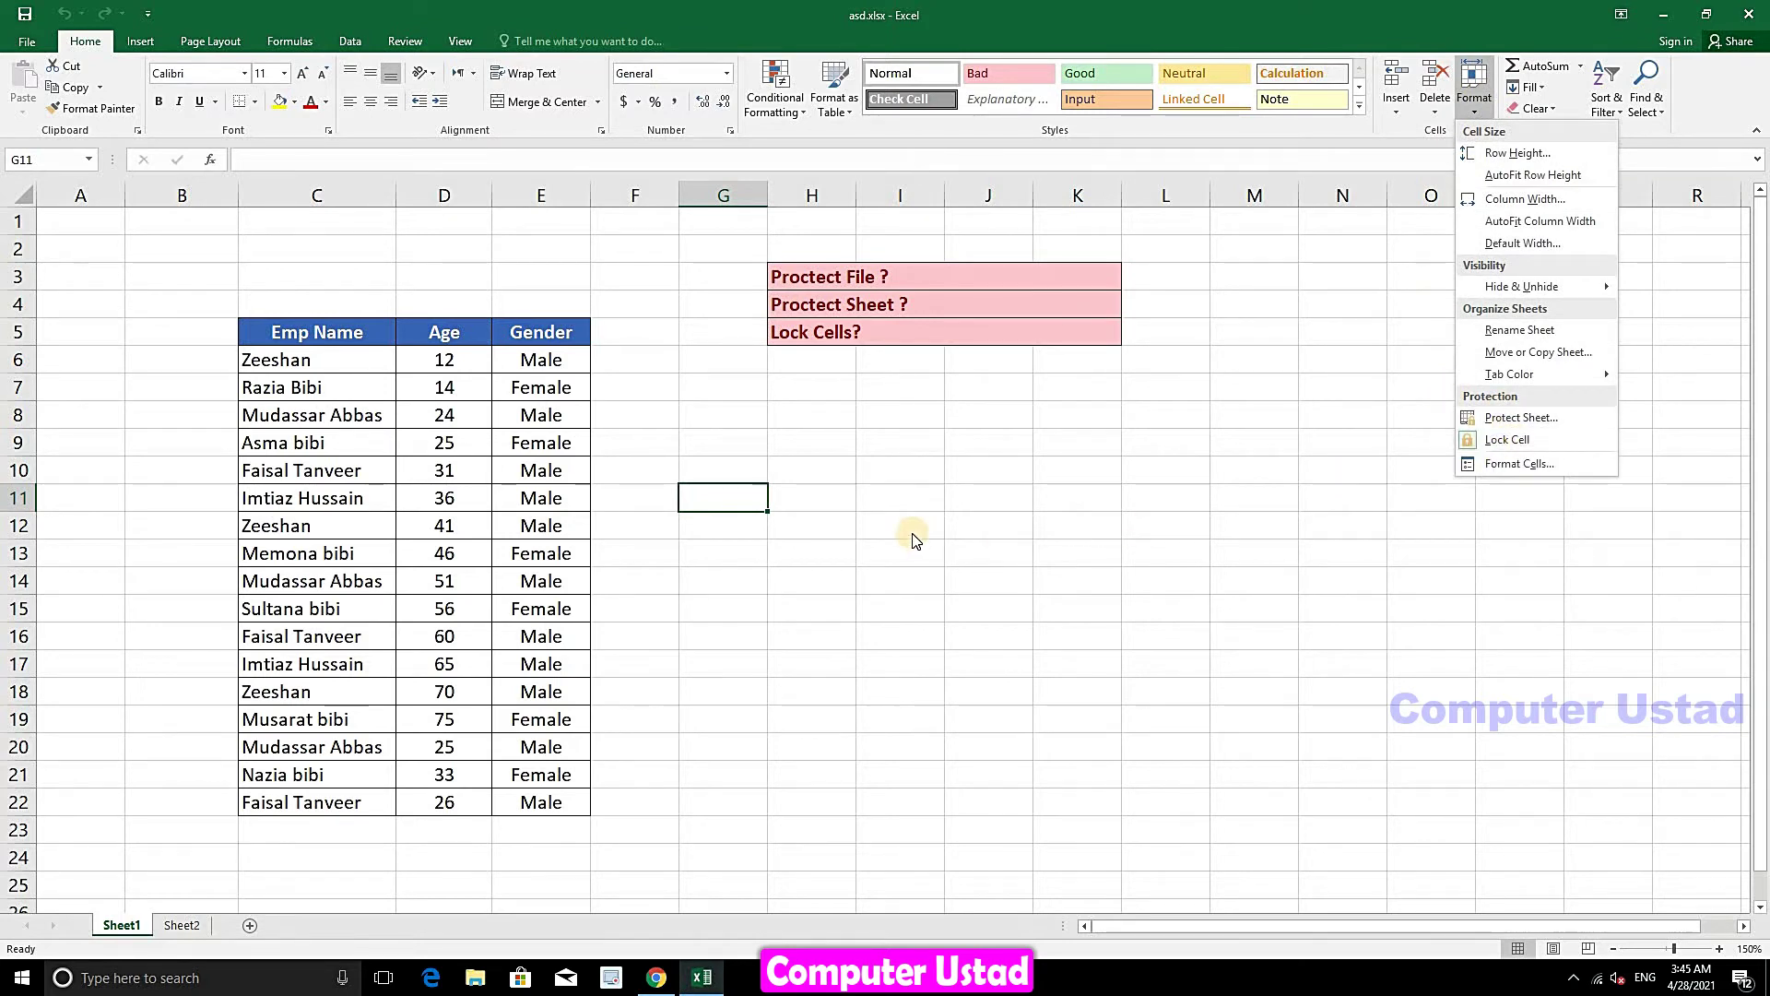
click(627, 374)
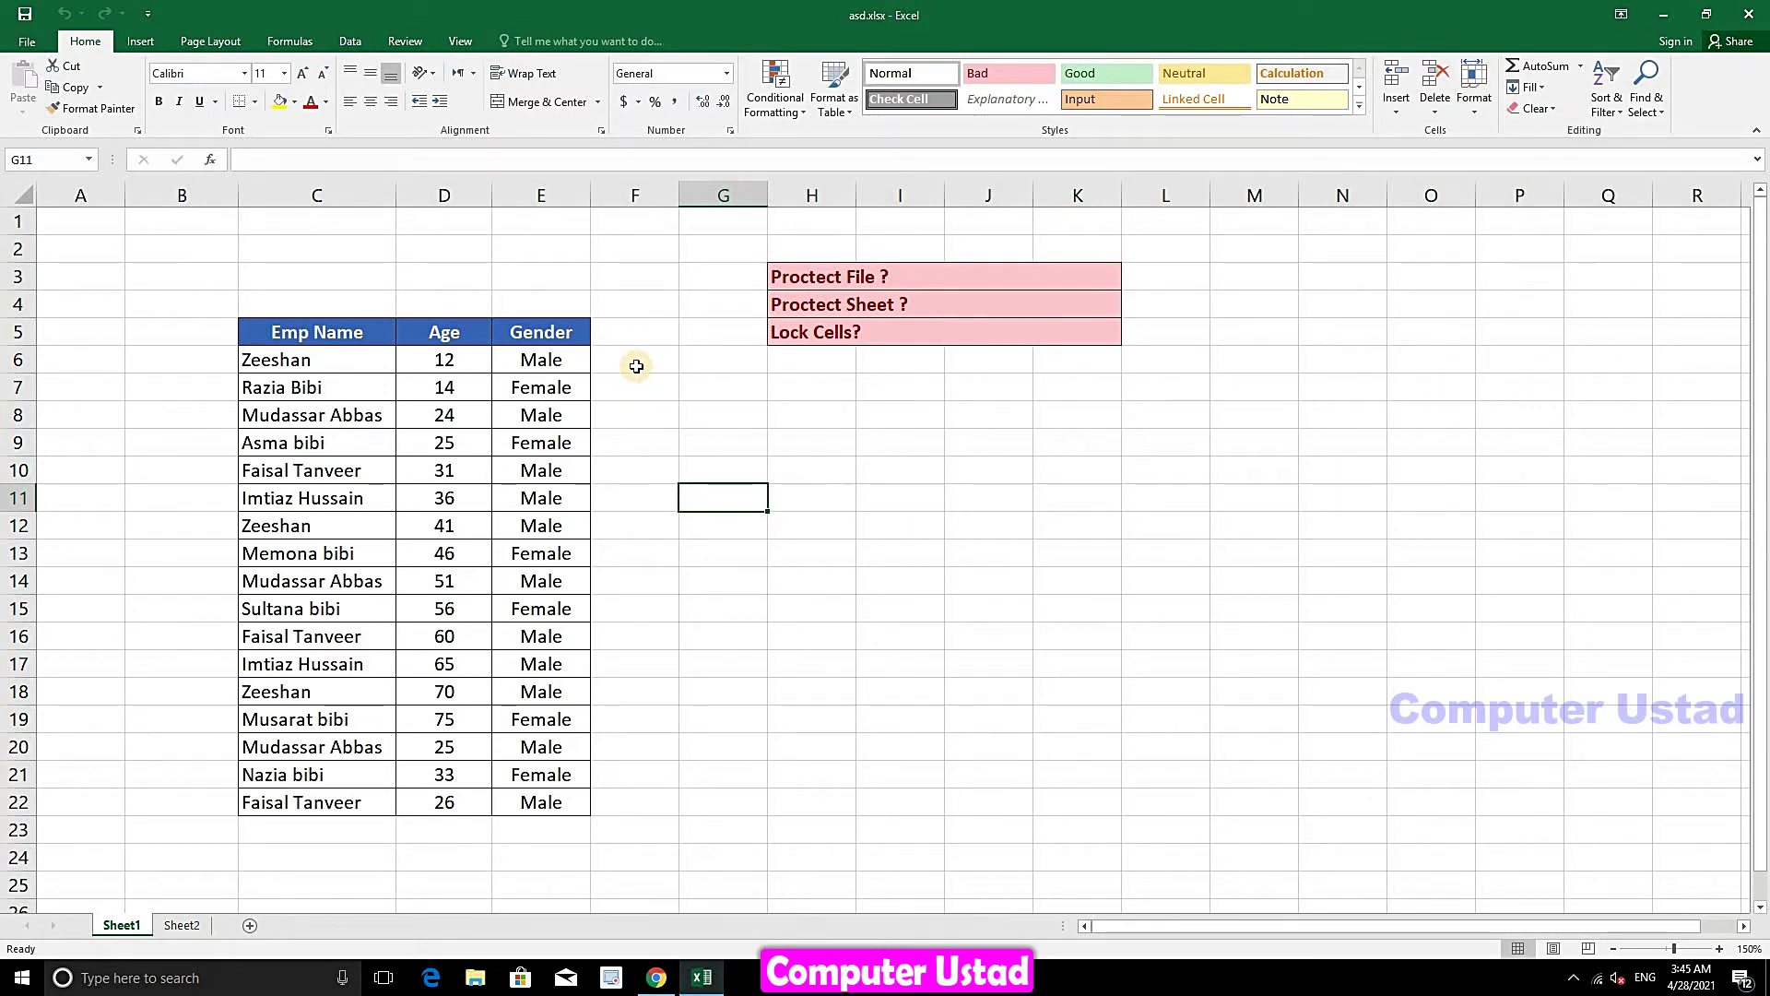
- Select F6:G22 and toggle Lock Cell off under Home > Format, then check it stayed off
drag(636, 366, 731, 806)
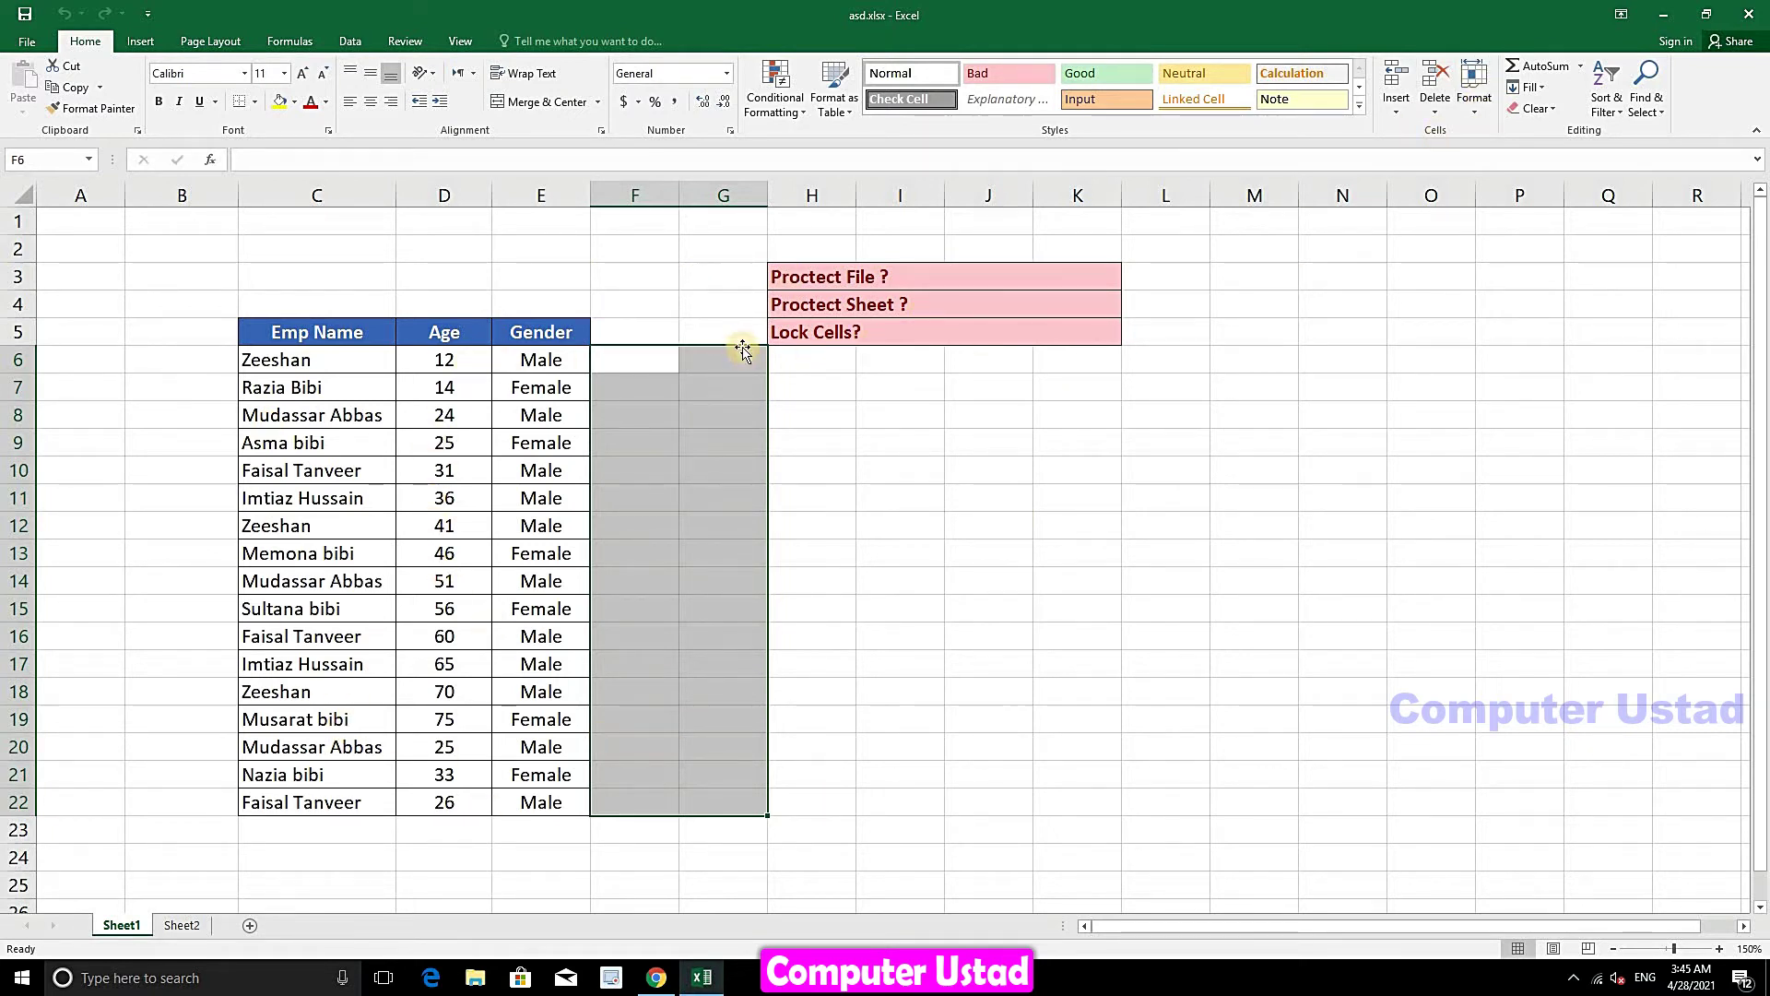
click(1475, 93)
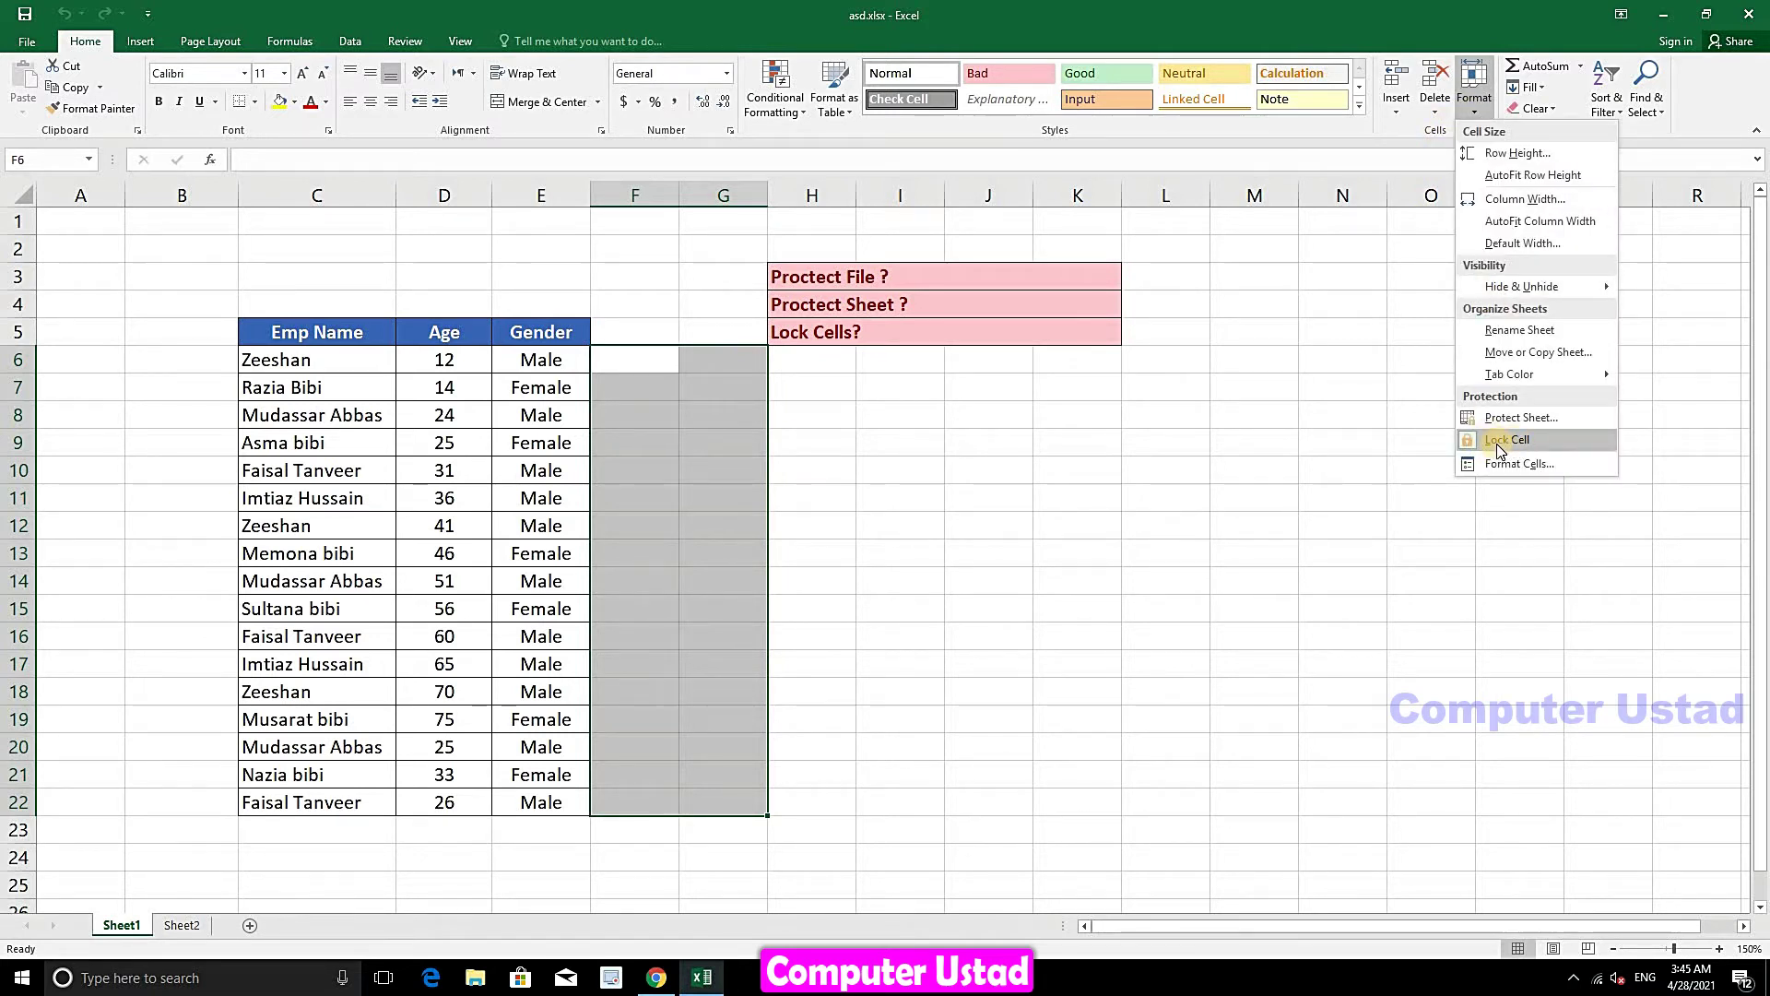
click(1498, 443)
click(1474, 106)
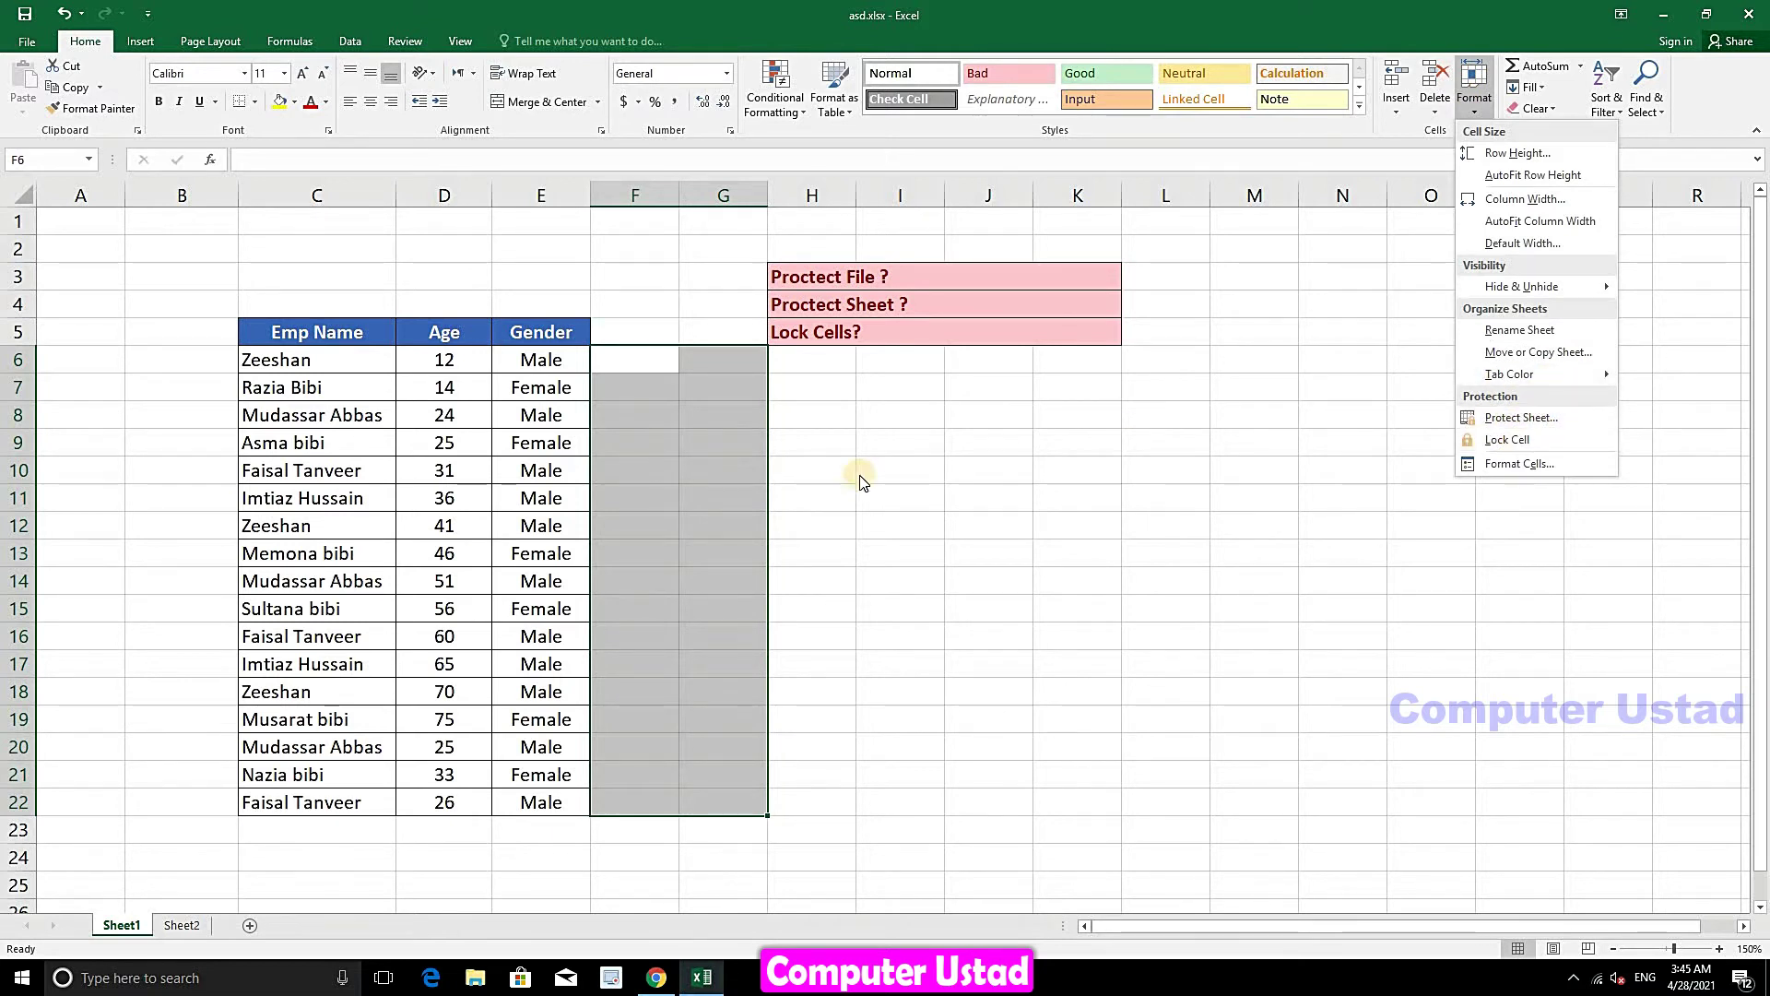
key(Escape)
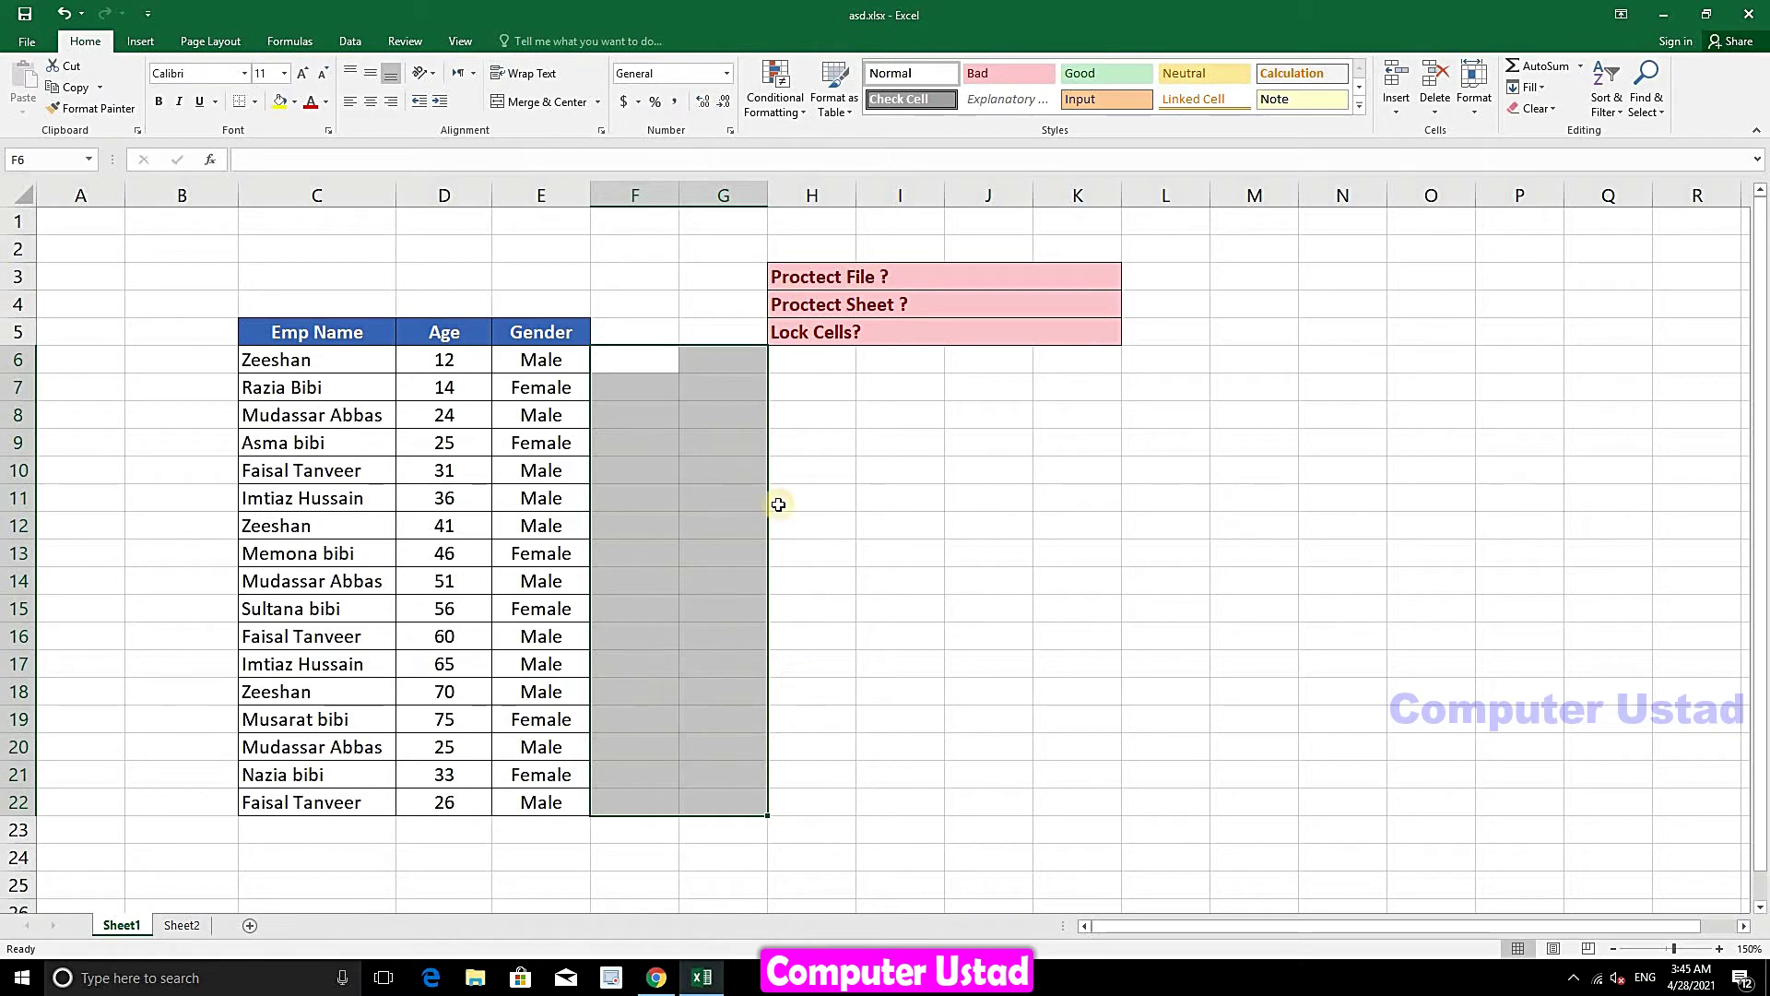
- Protect the sheet via Home > Format > Protect Sheet, entering and confirming the password
click(919, 548)
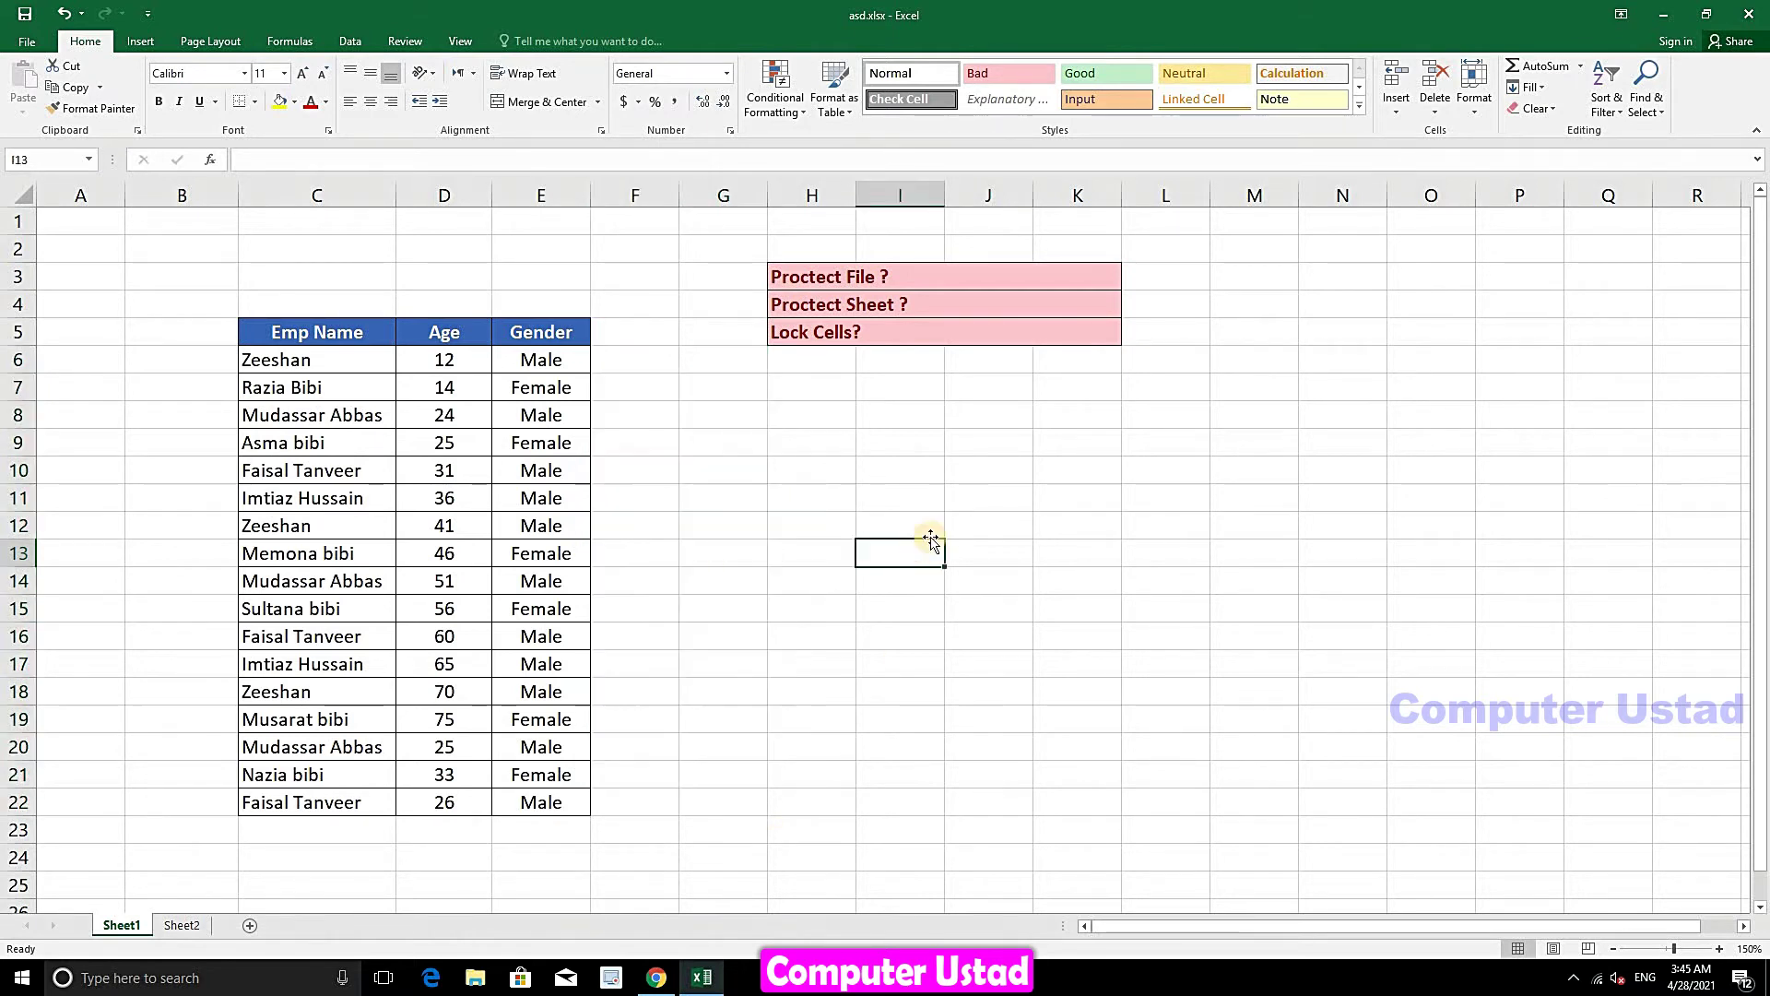
click(1474, 109)
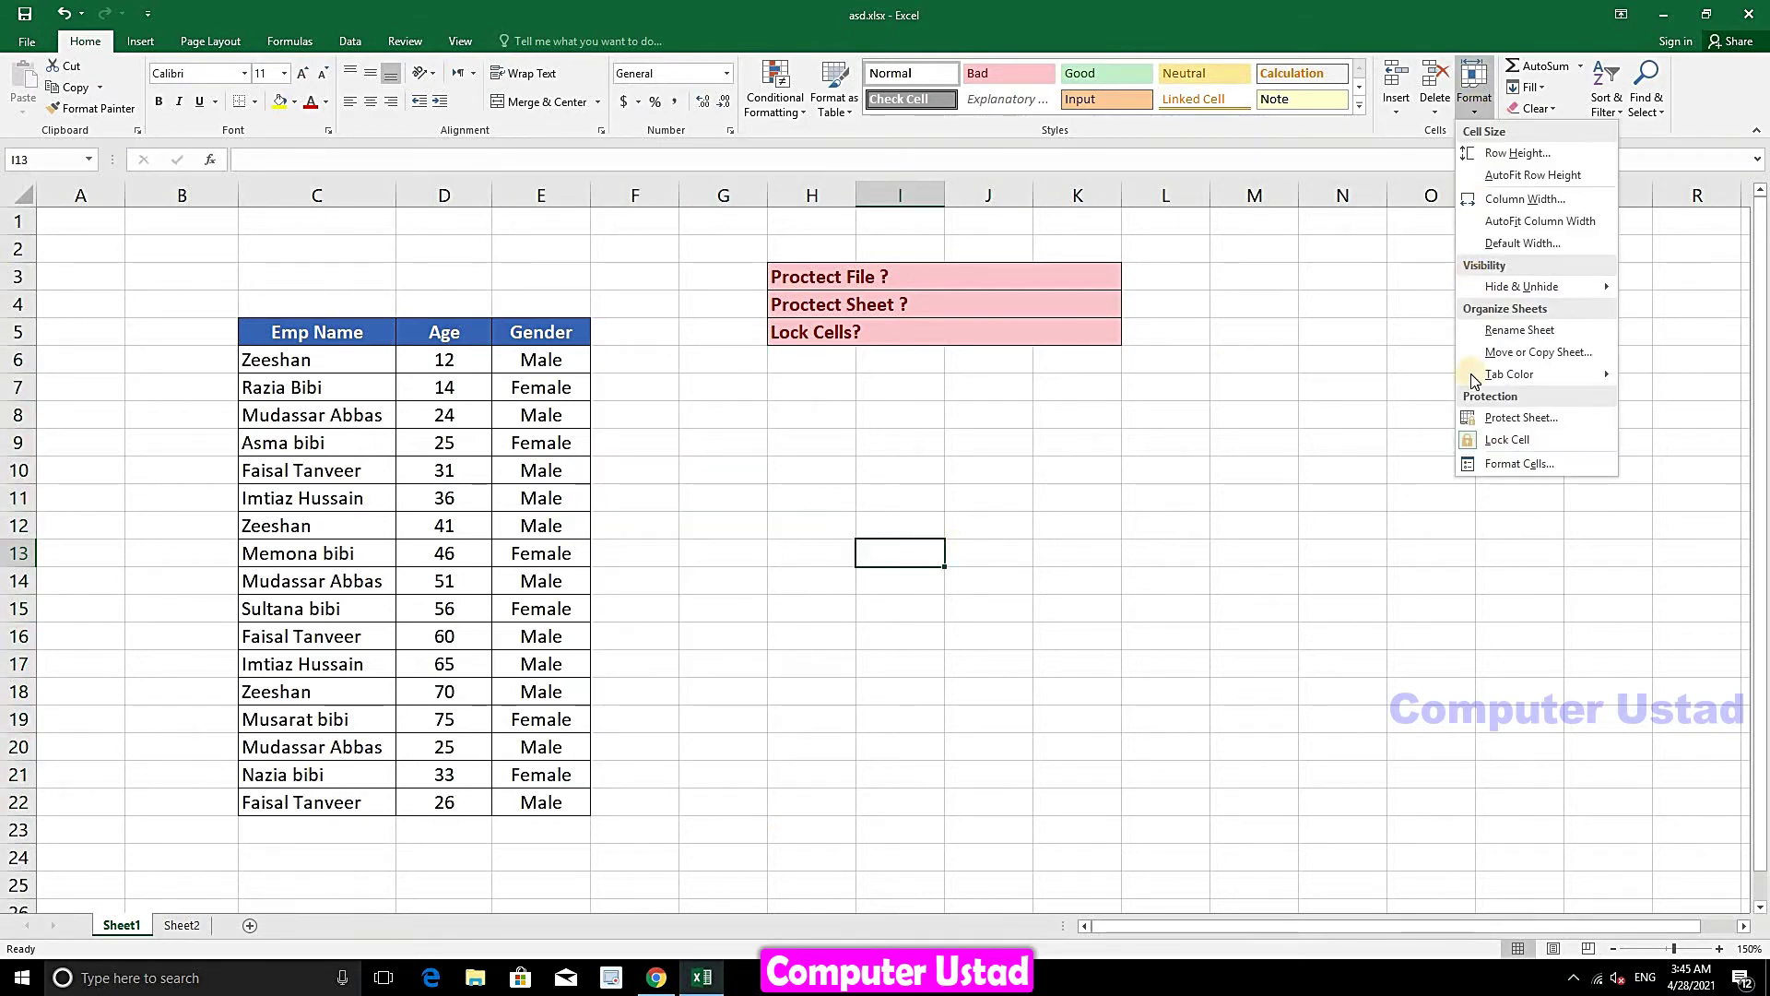
click(1514, 425)
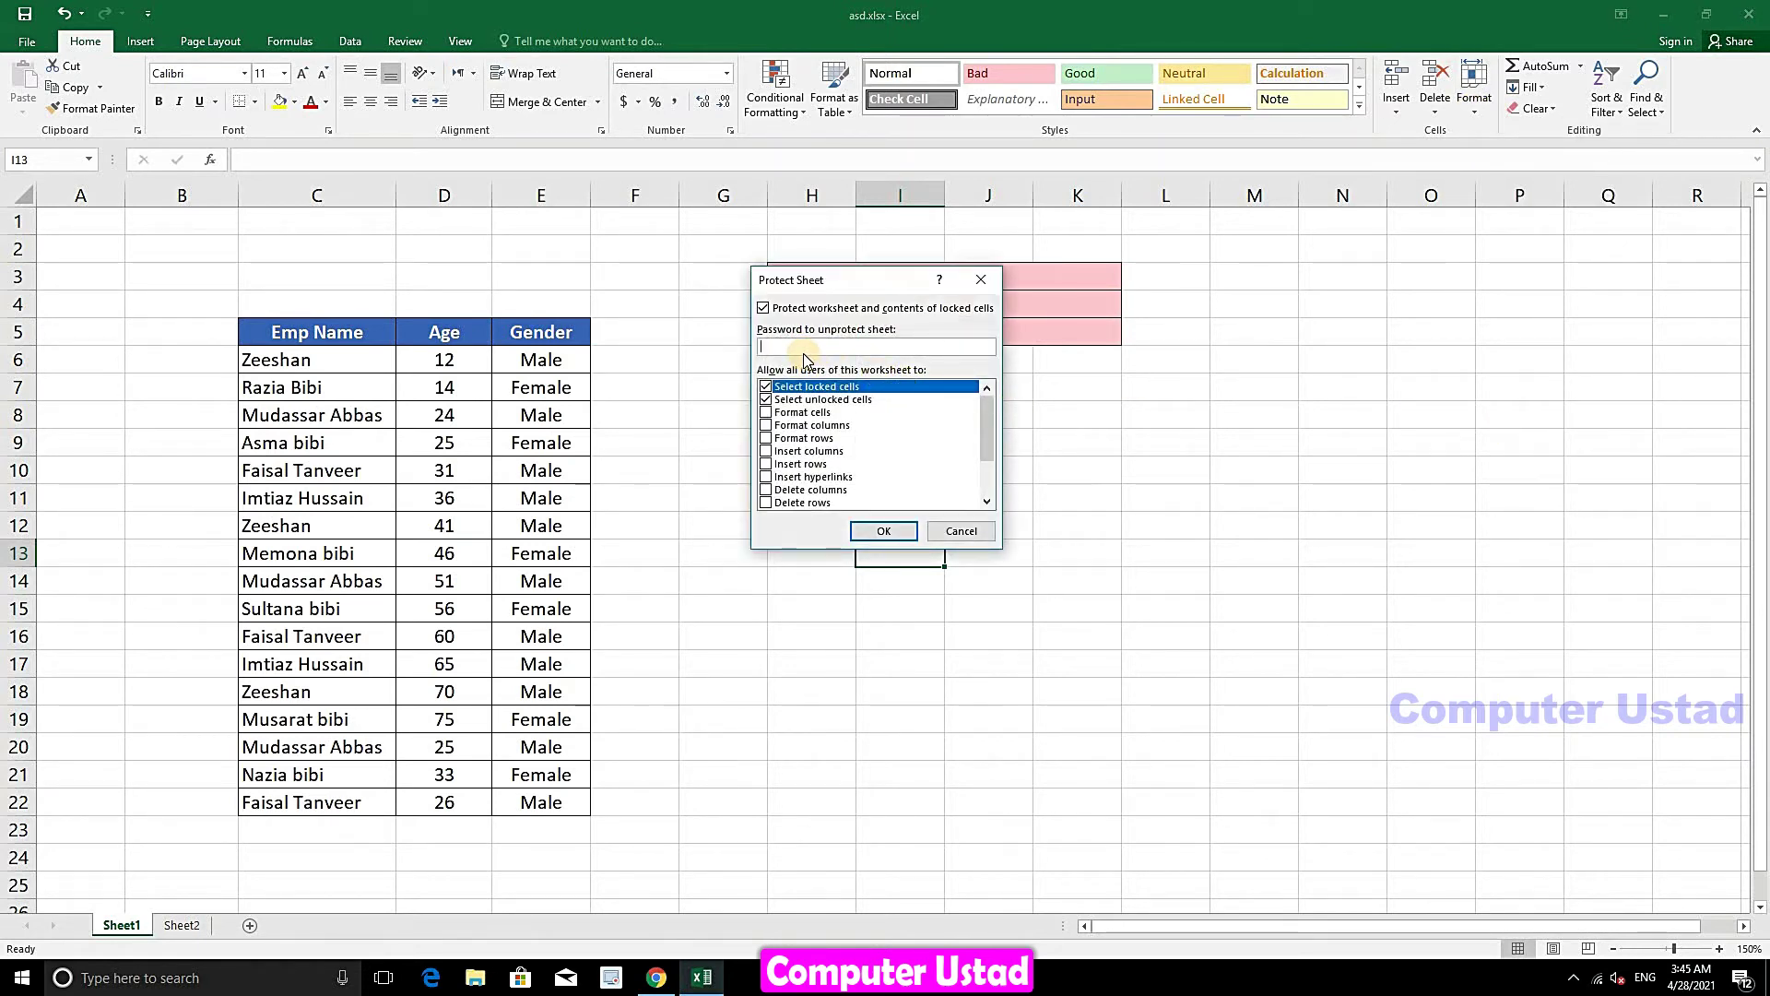
click(878, 533)
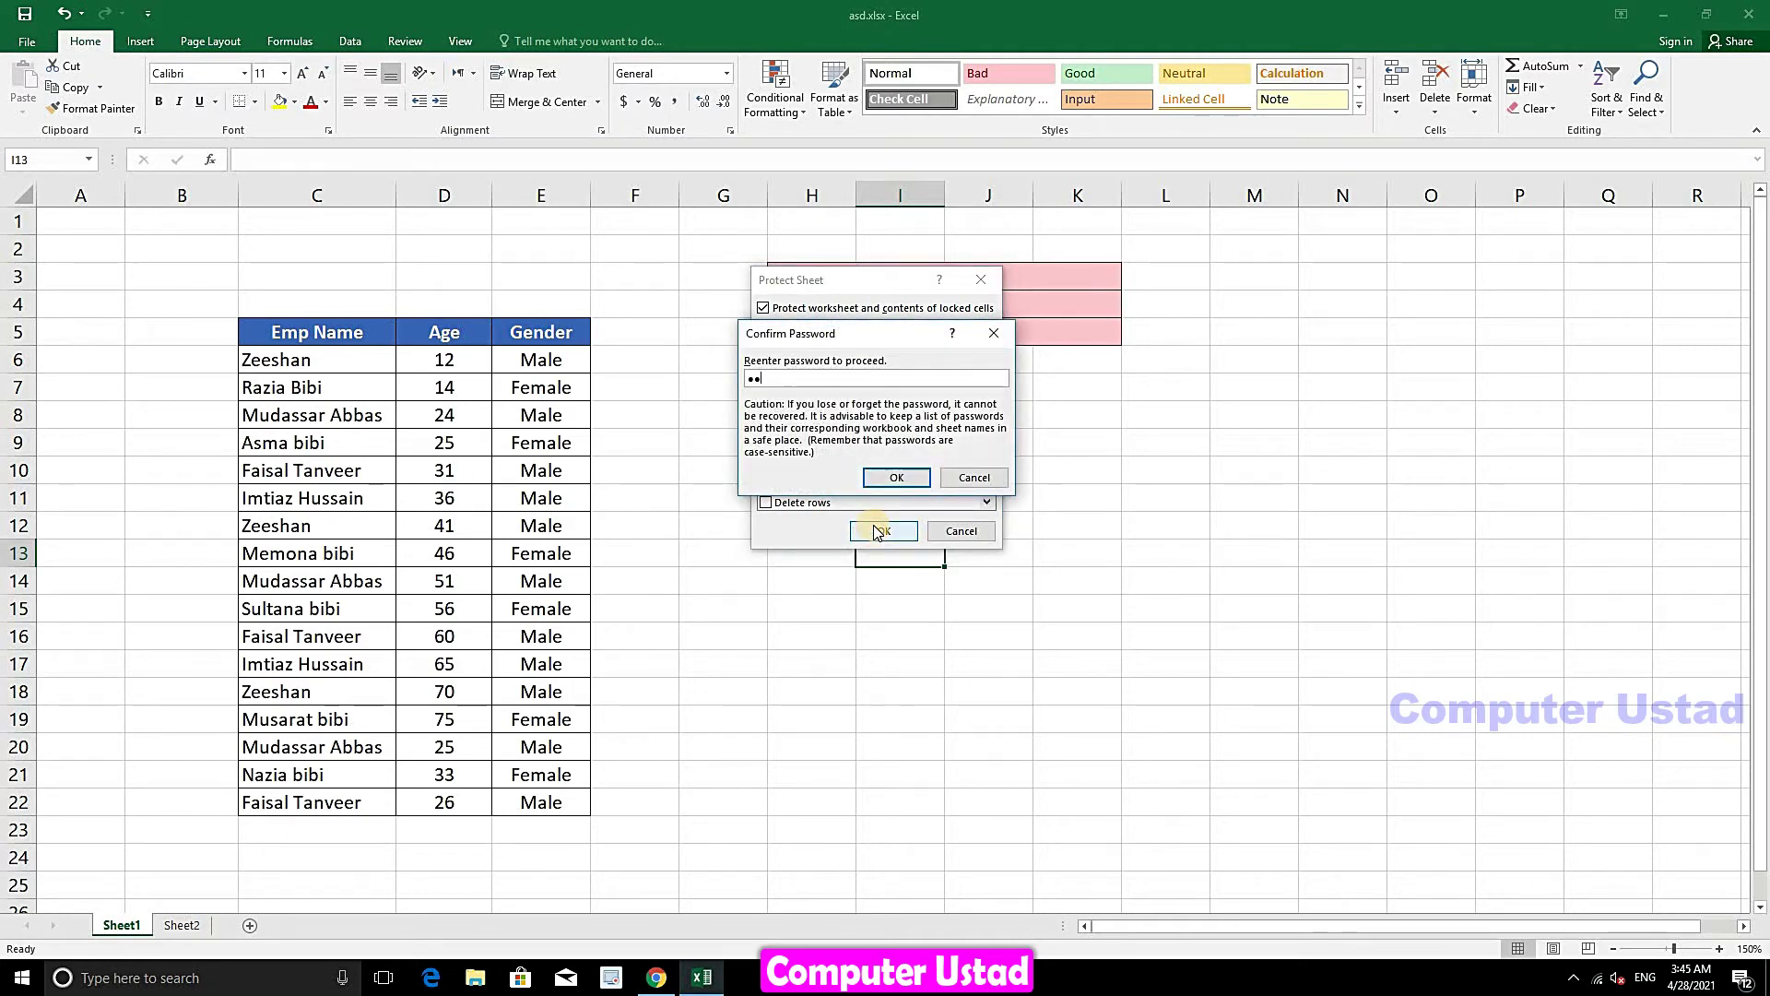
click(887, 480)
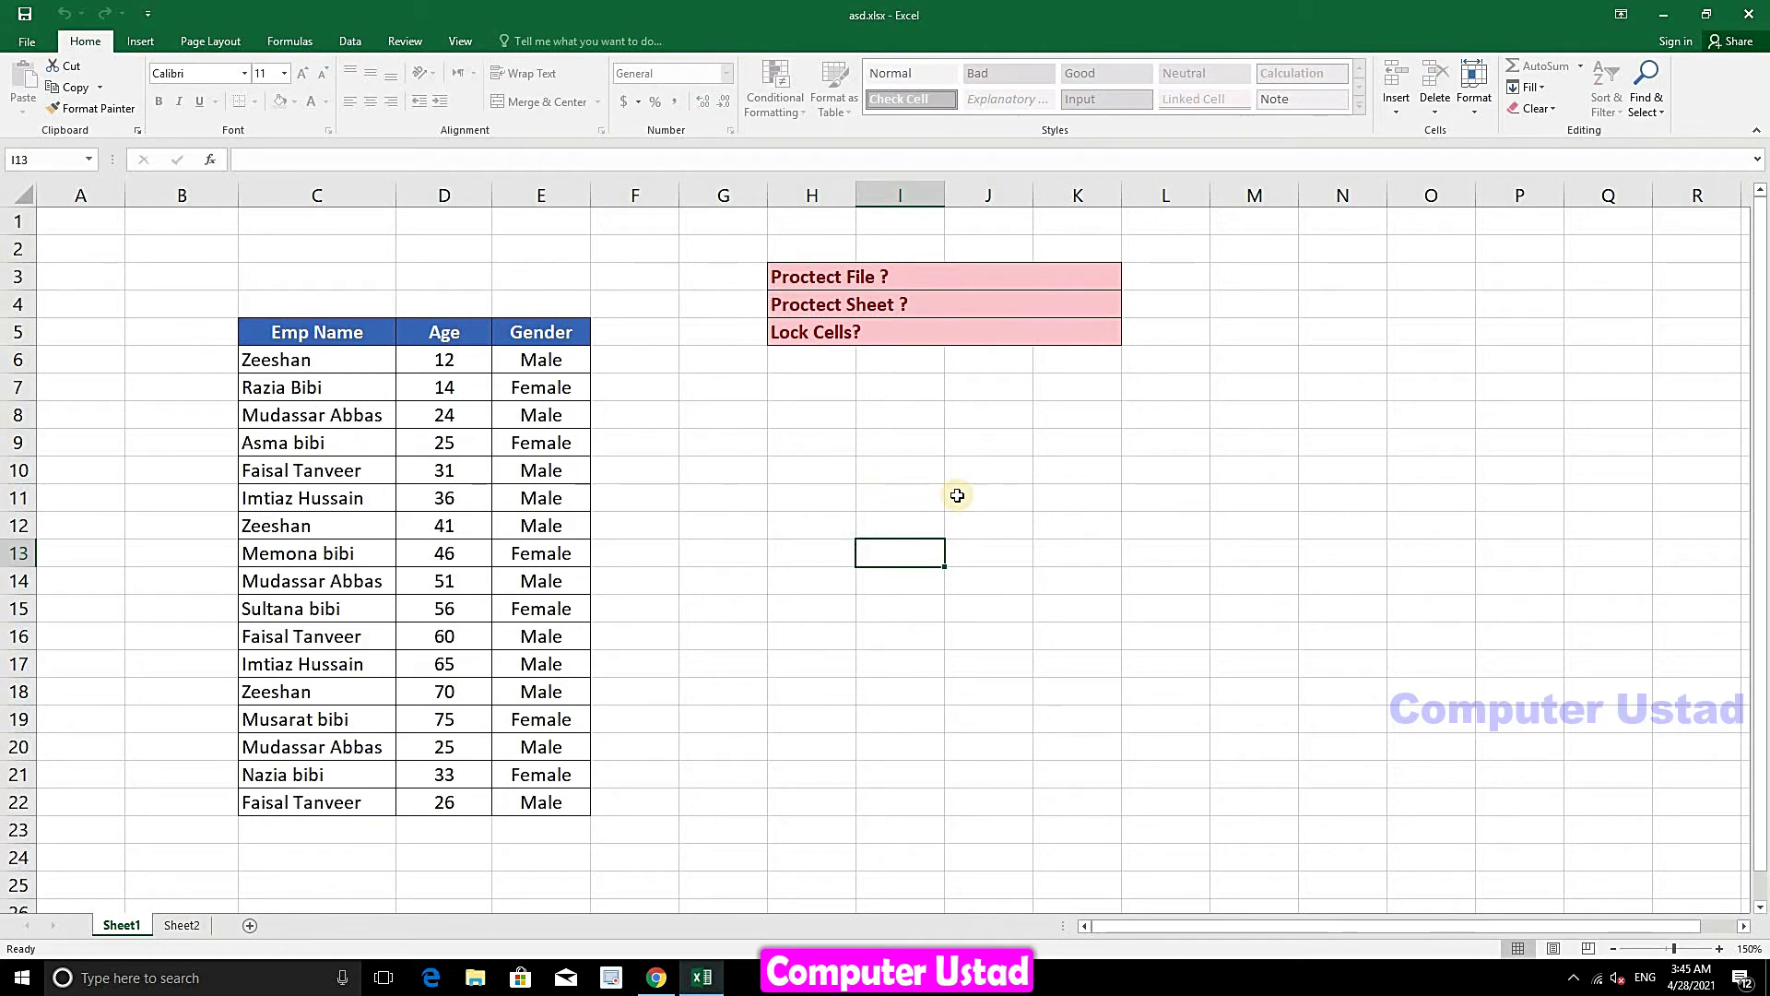
- Try editing locked cells K12, K7, O14 and J22, dismissing each protection warning
double_click(1099, 527)
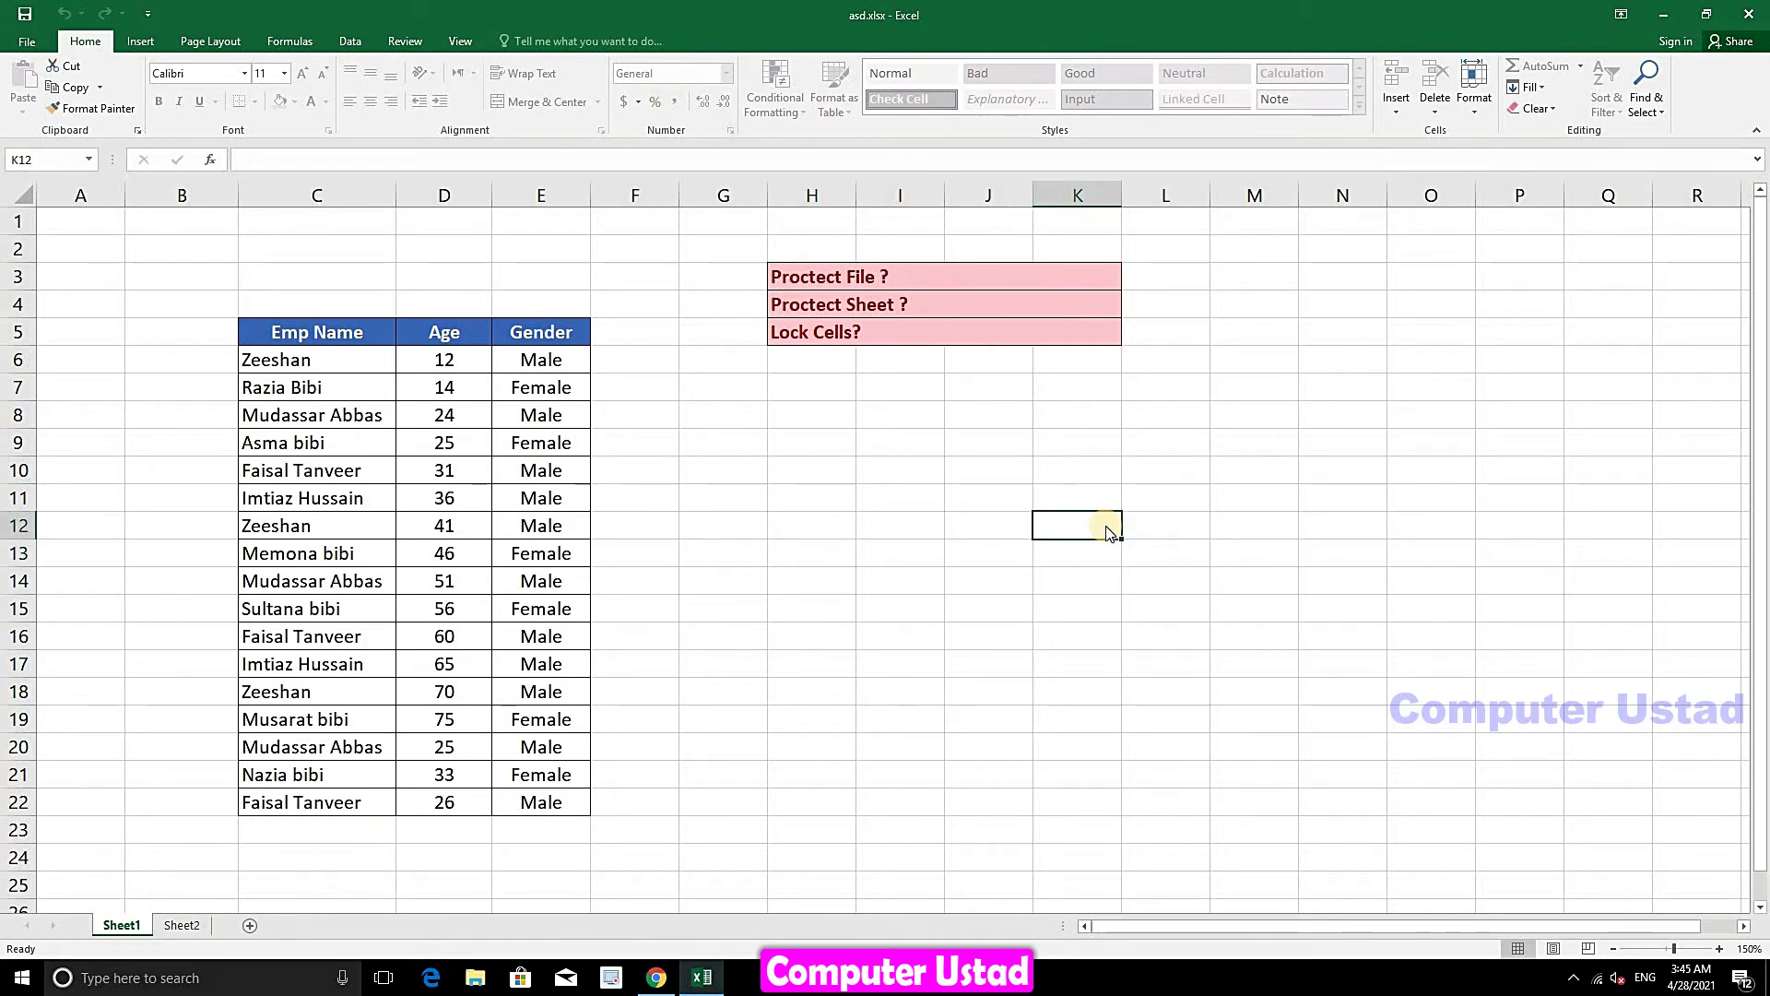
click(891, 539)
double_click(1038, 391)
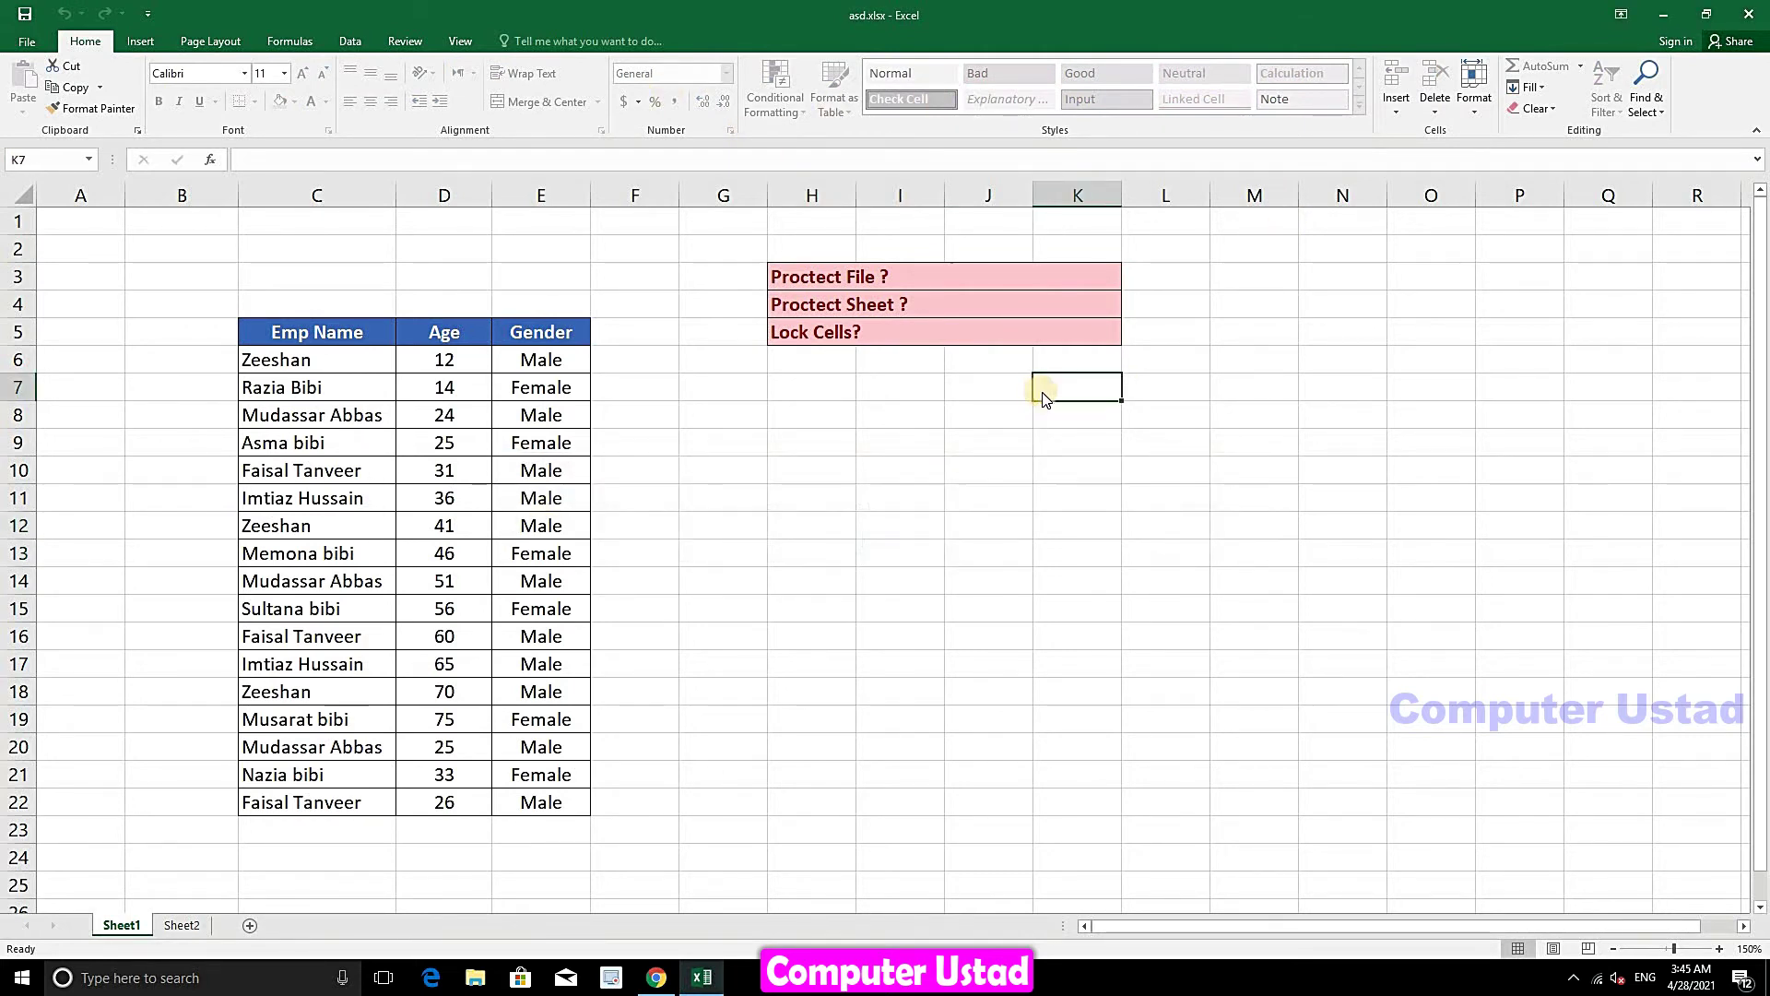
click(891, 538)
click(1394, 590)
double_click(1393, 586)
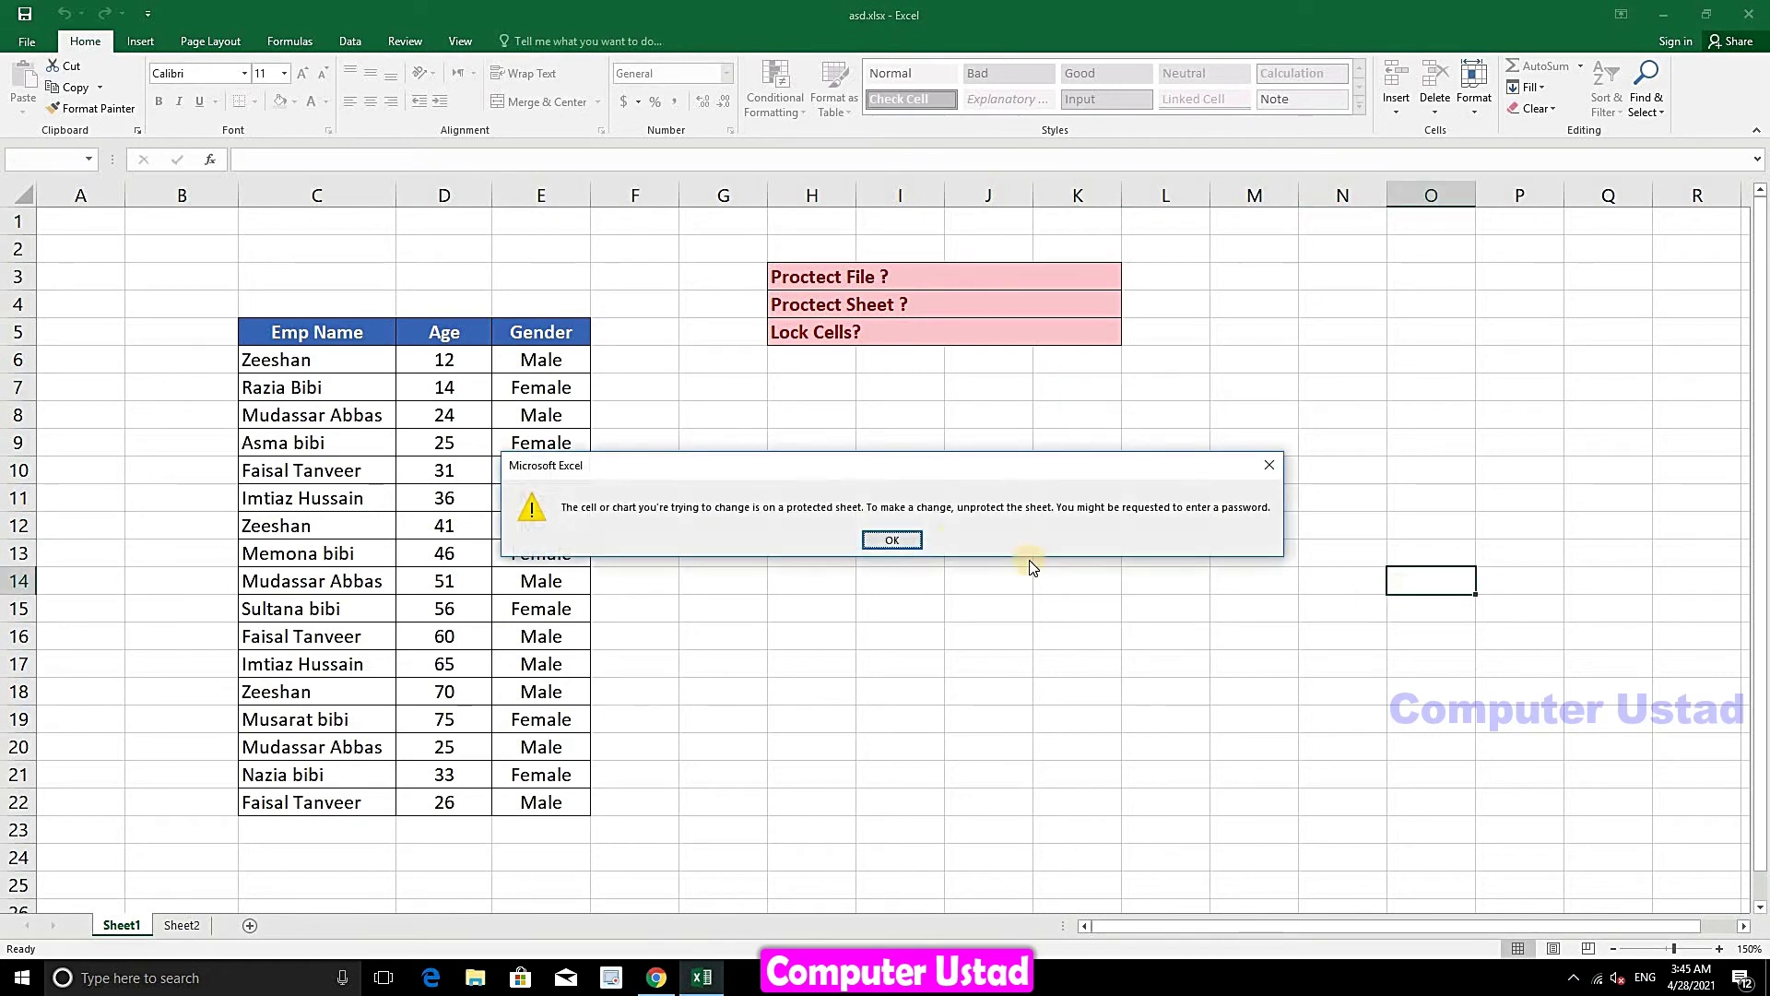
click(911, 542)
double_click(1014, 802)
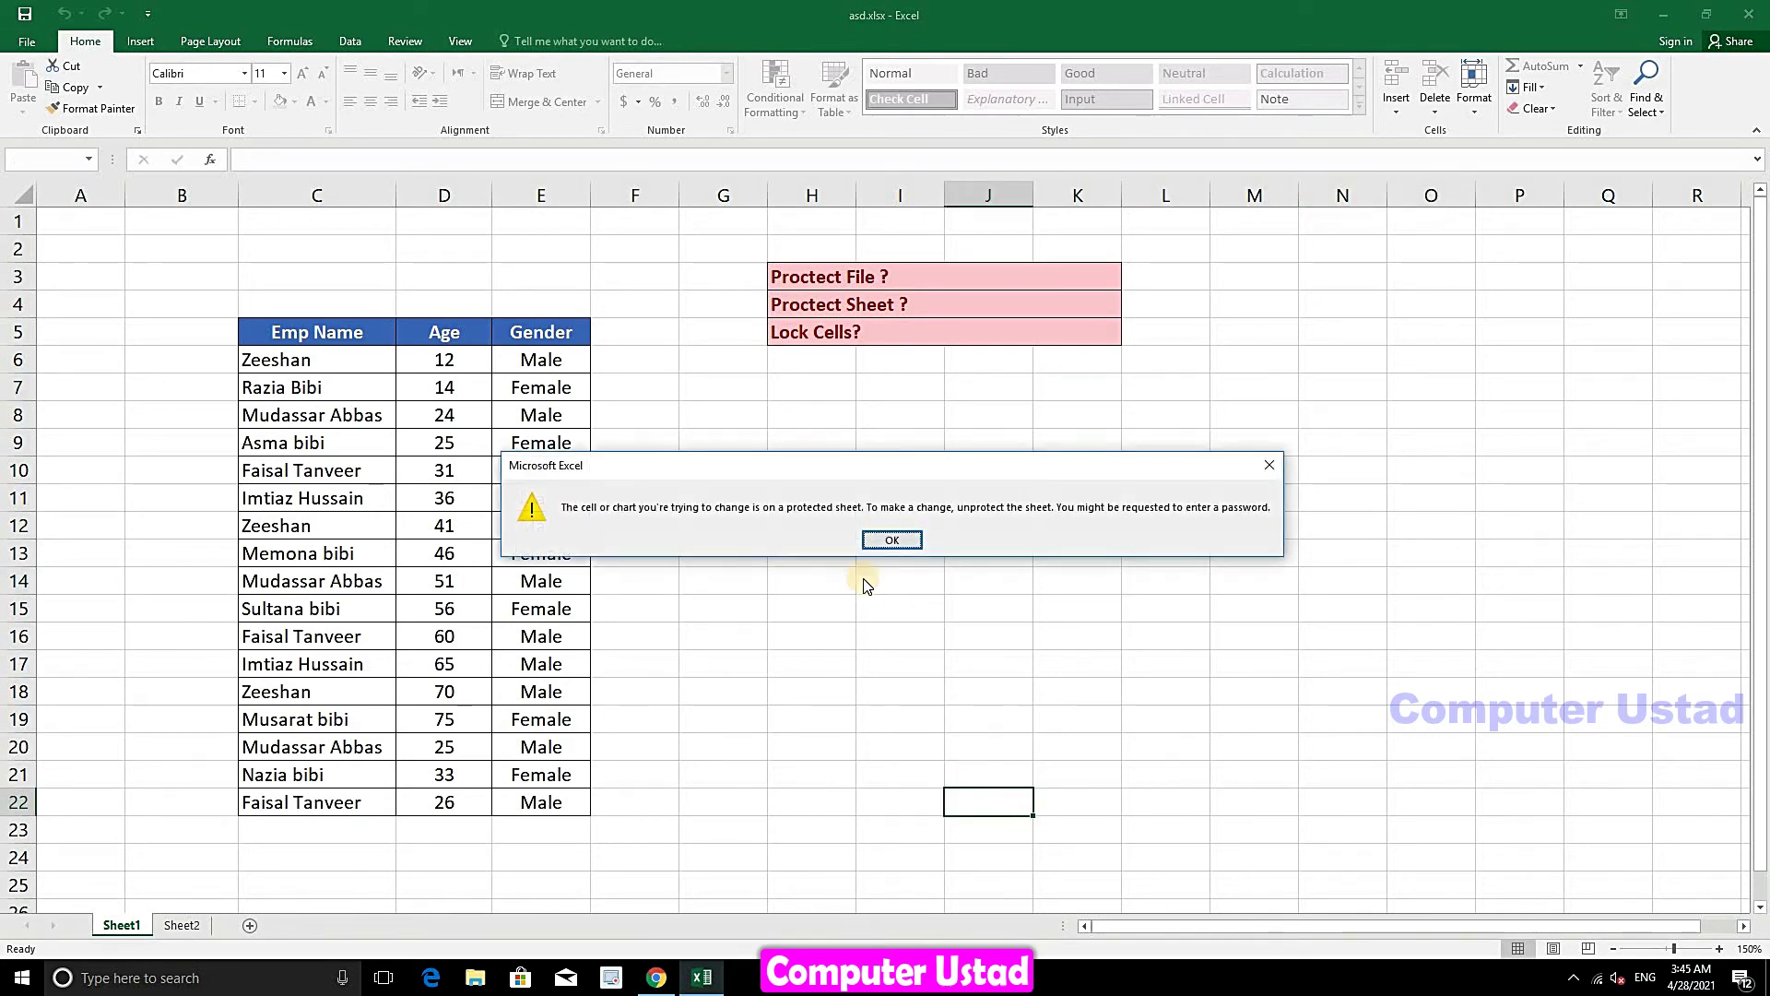
click(894, 540)
- Enter test text fdsf in G20, dfds in G18, fdsf in G16 and dsf in F13
drag(634, 362, 751, 759)
click(751, 754)
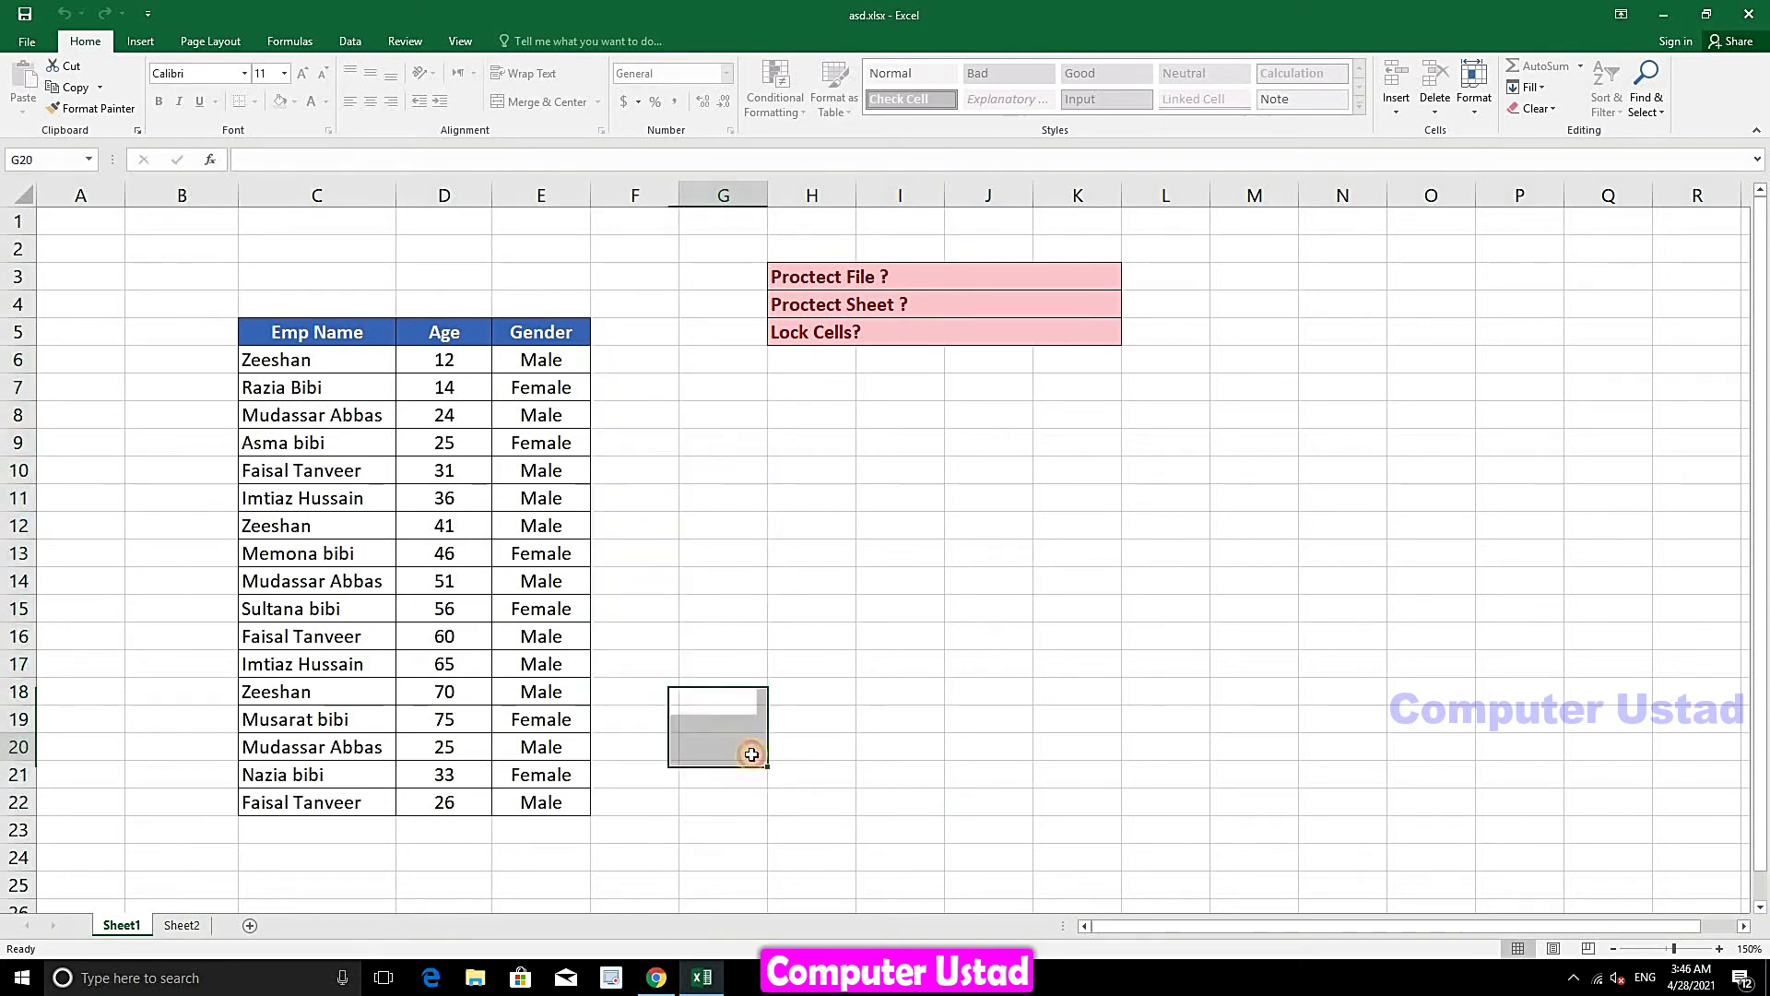
text(fdsf)
click(717, 694)
text(dfds)
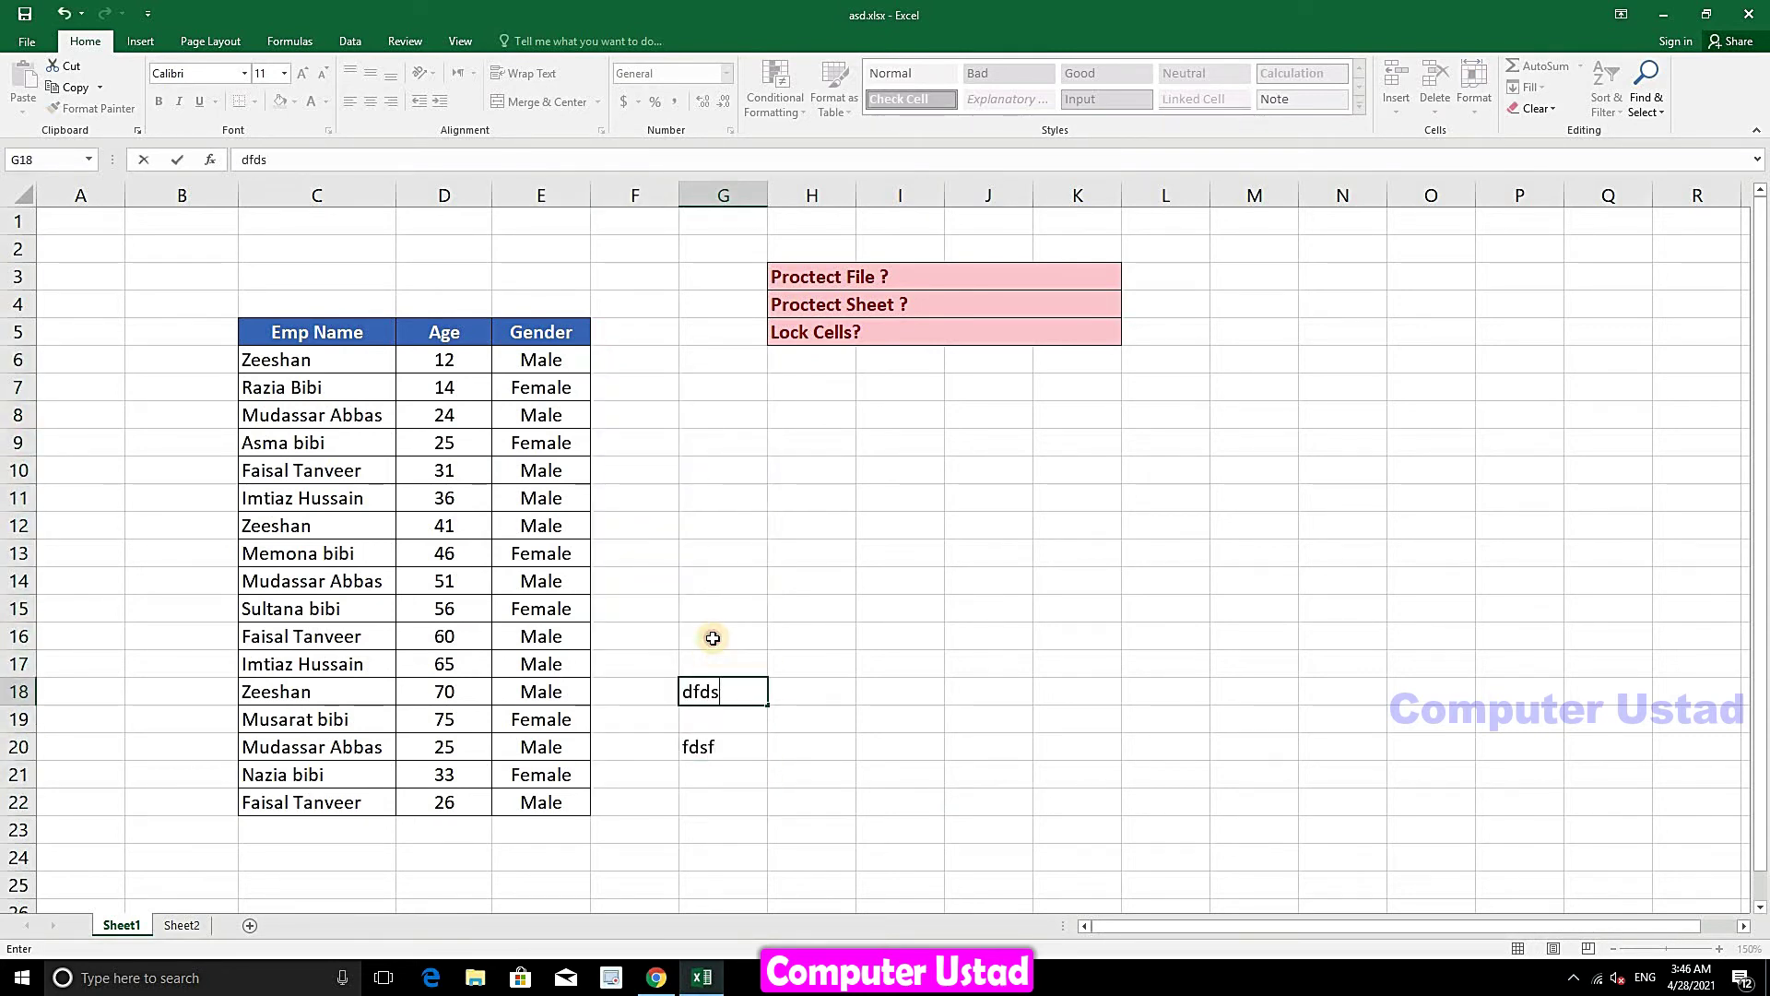
click(712, 636)
text(fdsf)
click(646, 551)
text(dsf)
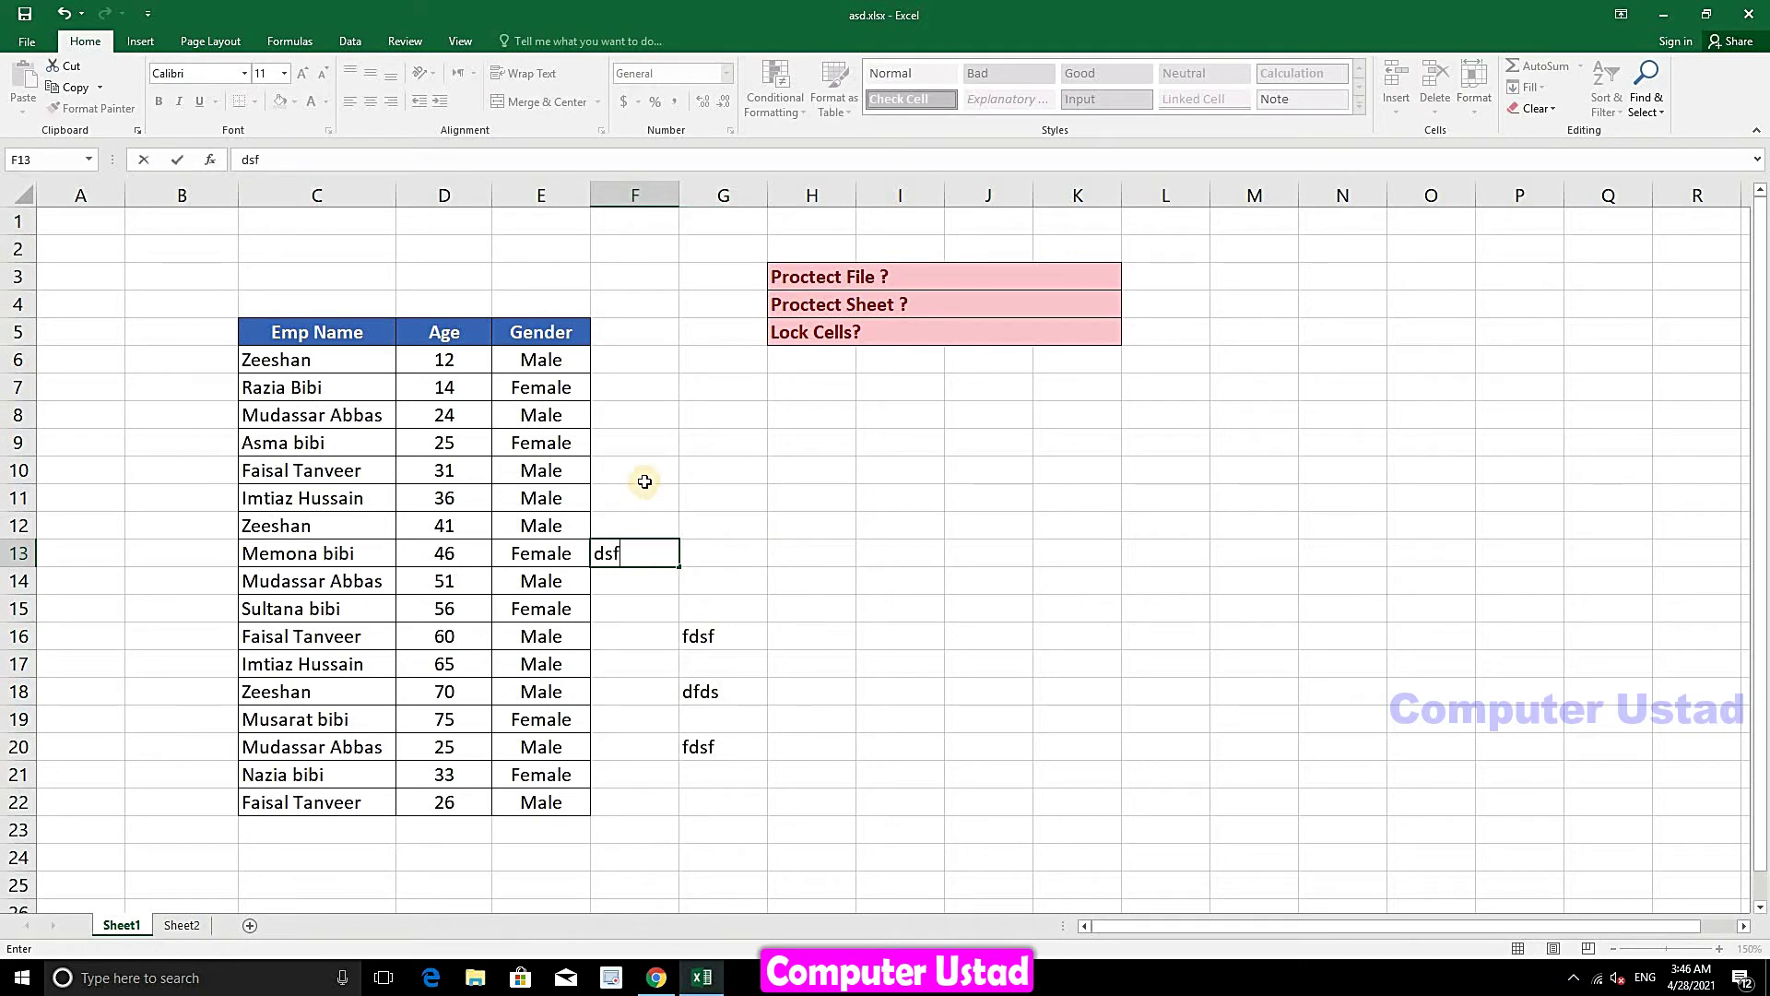
- Enter test text fdsf in F10, sdfds in F8, fdsf in G10 and sdfds in F21
click(646, 480)
text(fdsf)
click(646, 413)
text(sdfds)
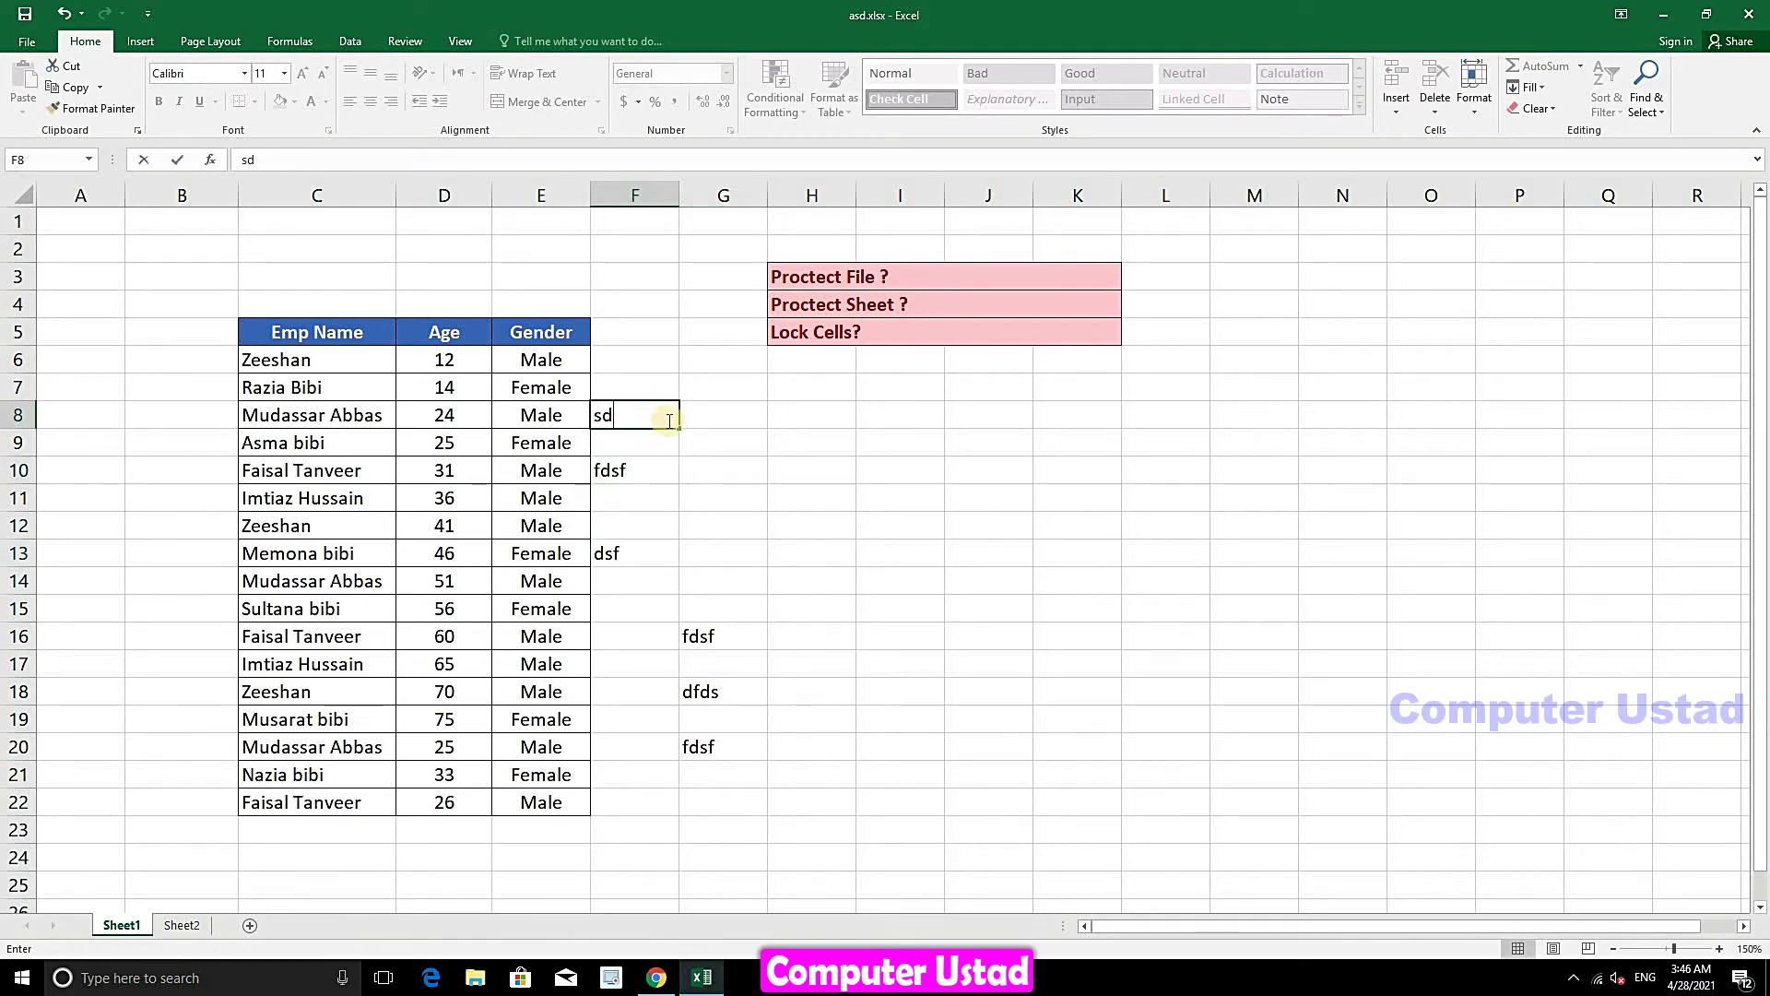
click(729, 479)
text(fdsf)
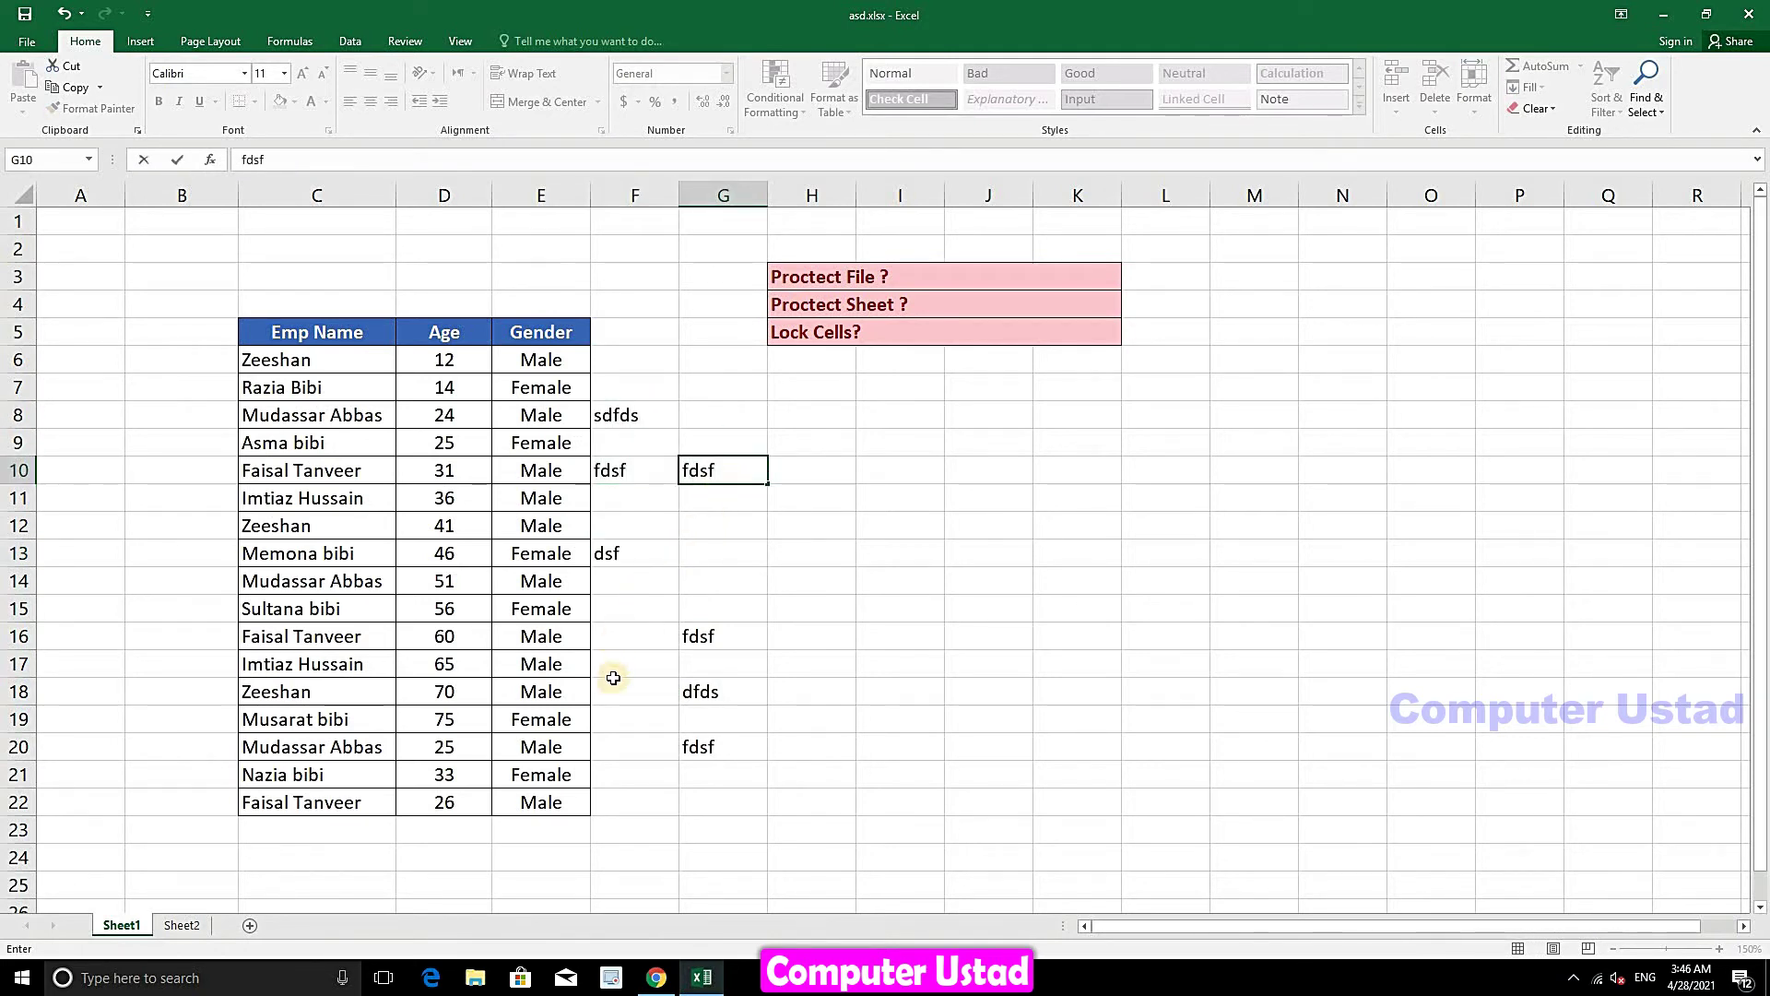
click(630, 769)
text(sdfds)
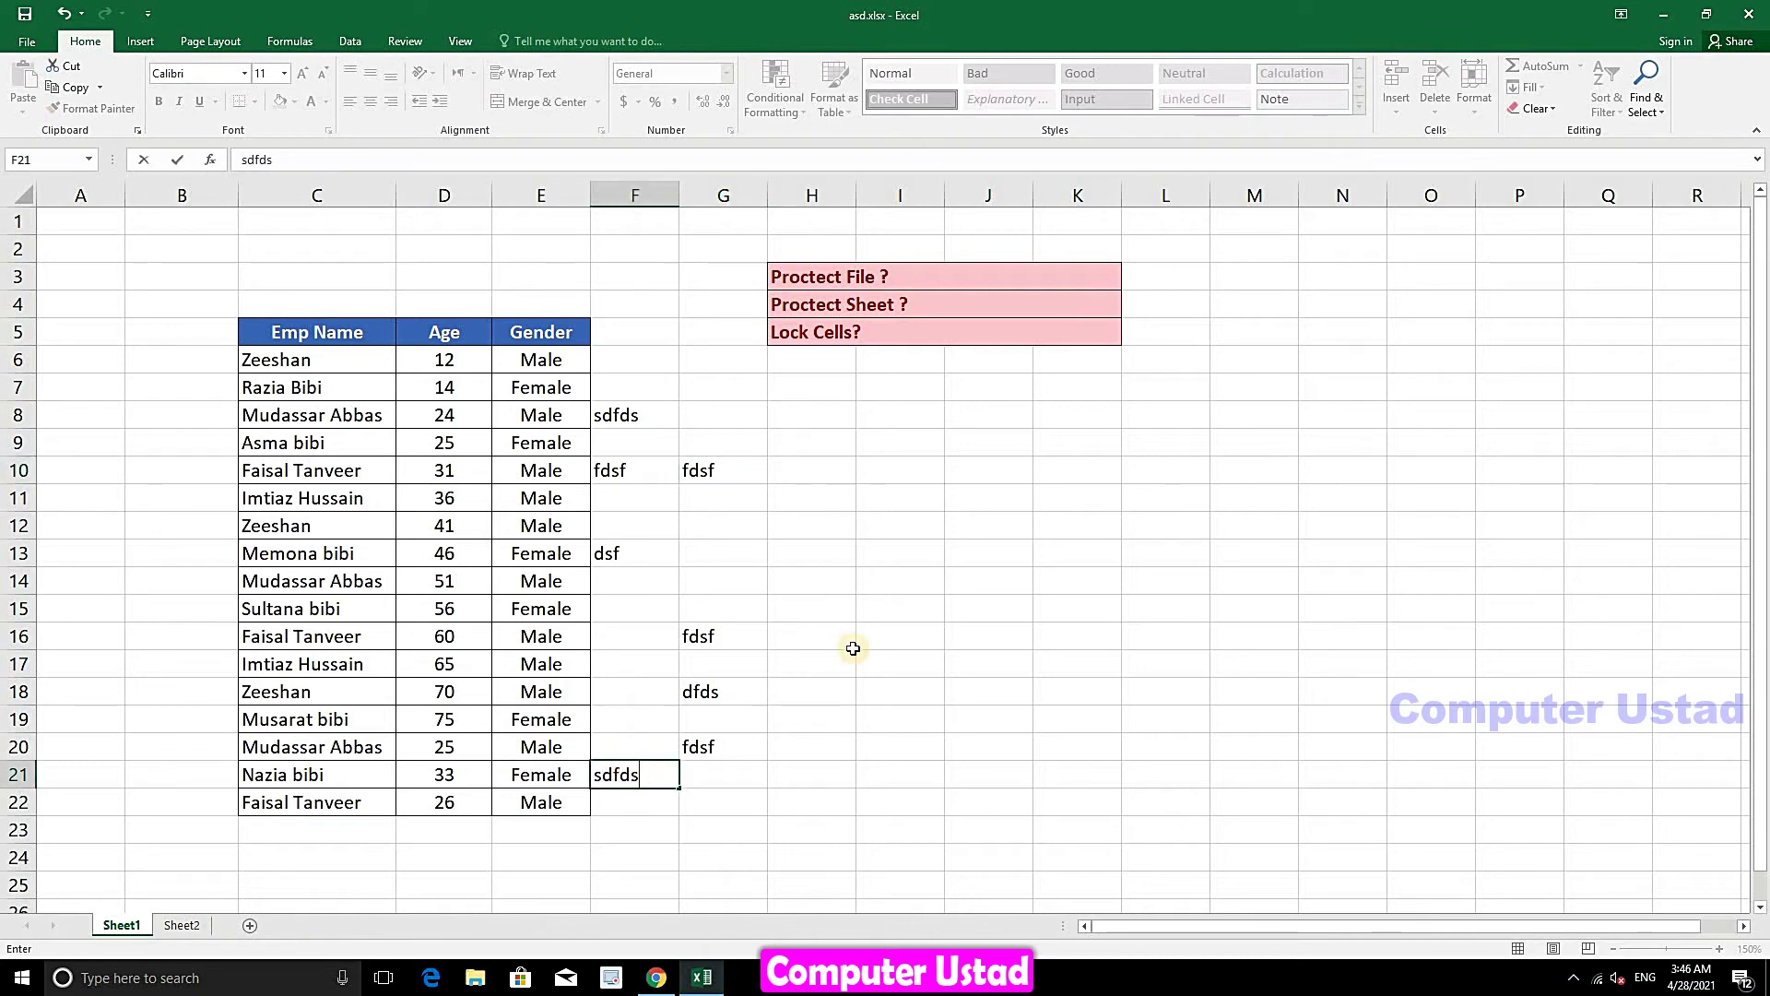
click(942, 565)
- Confirm locked cells I13 and H8 still refuse edits, dismissing the warnings
double_click(944, 565)
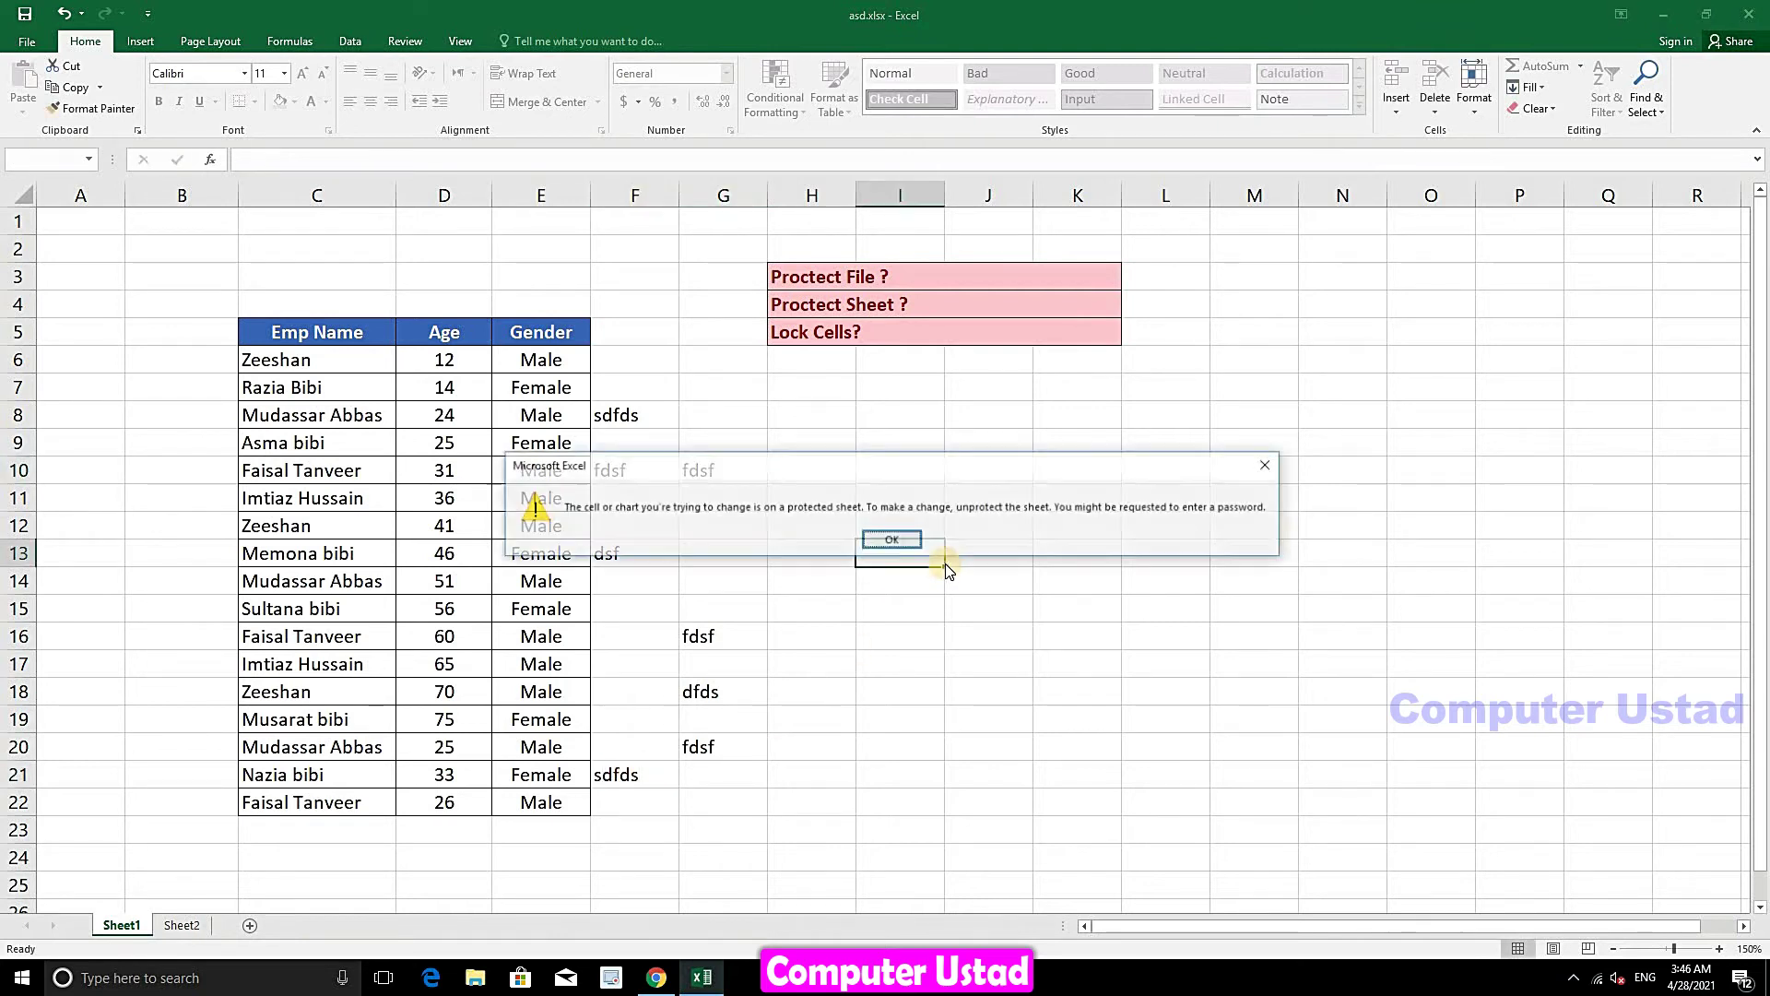
click(885, 537)
click(886, 445)
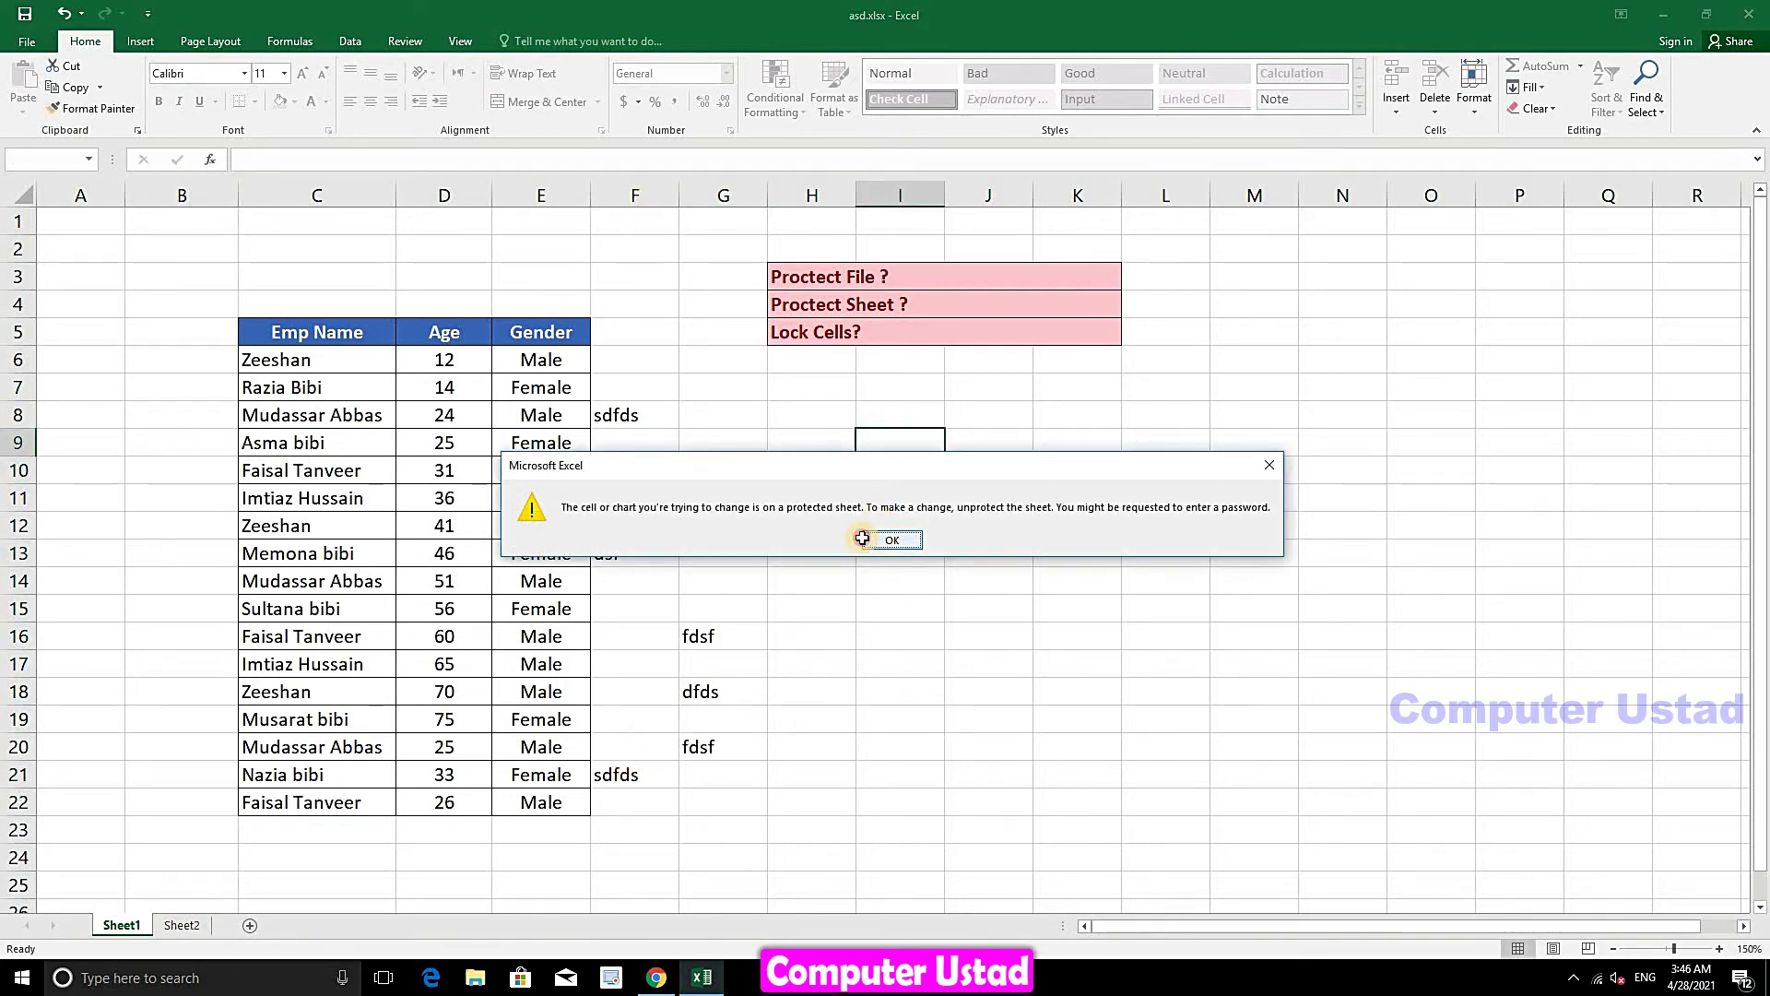
click(862, 538)
double_click(816, 420)
click(892, 541)
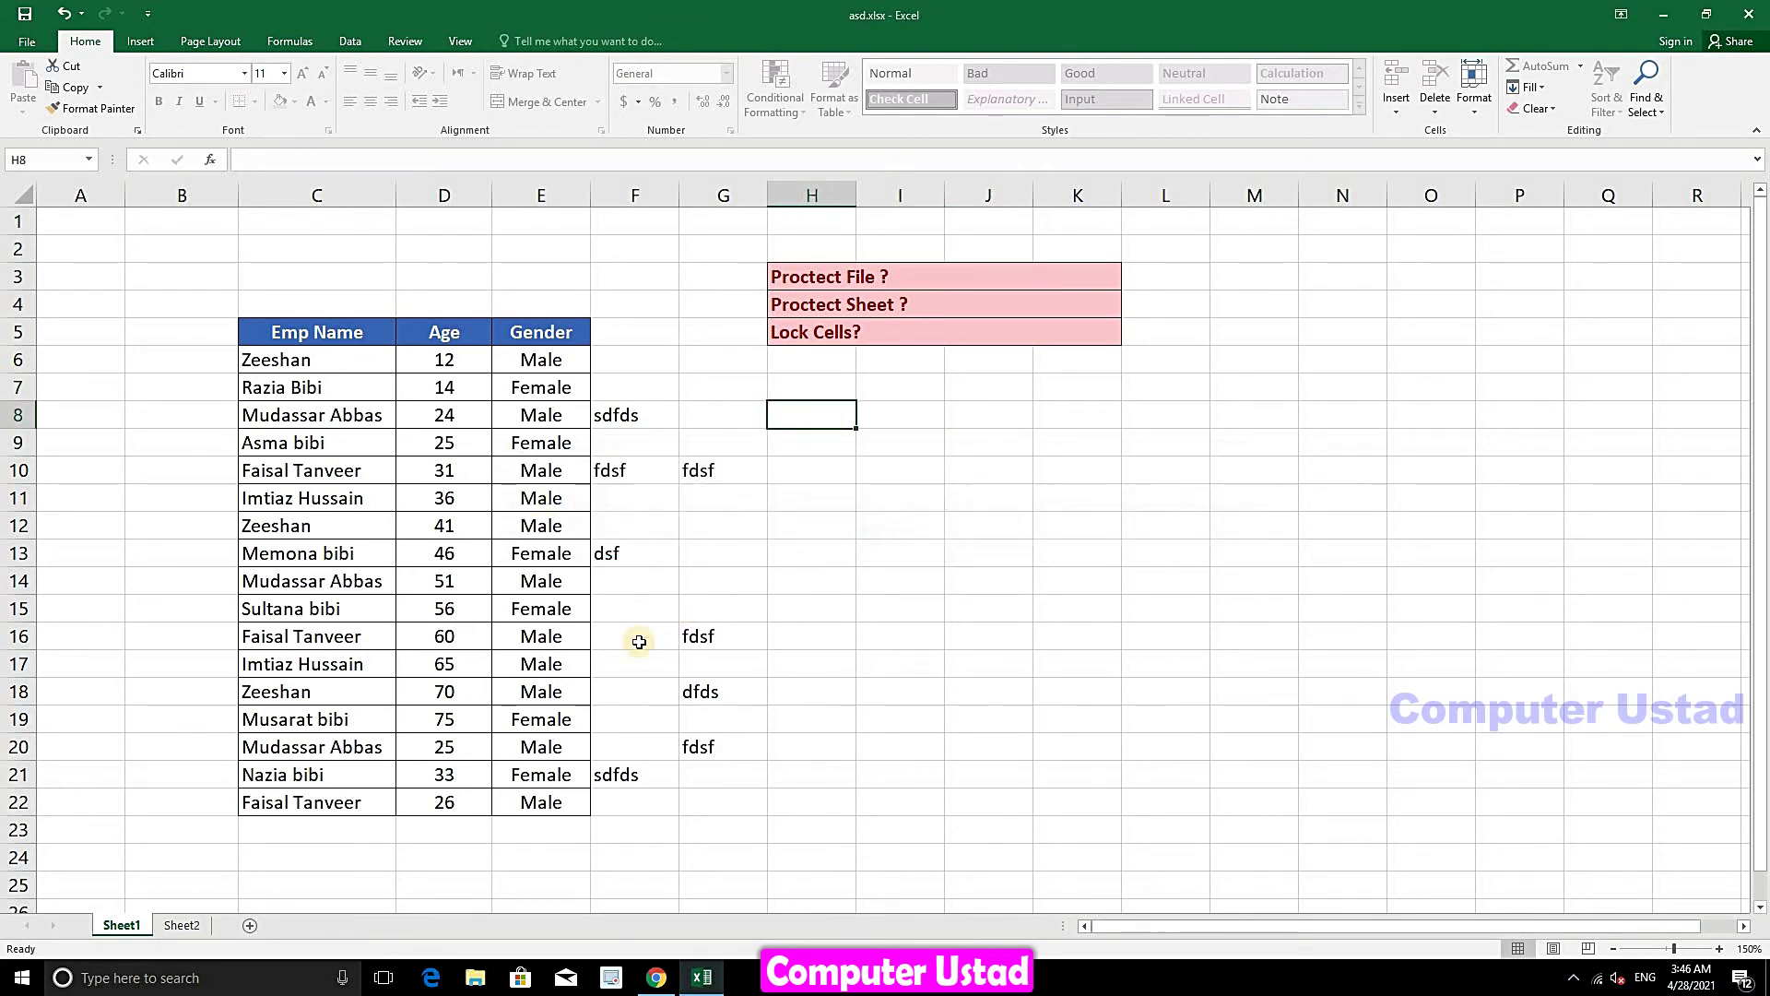
- Enter fd in F16 and dsfd in G14, then confirm locked cell F4 still refuses editing
click(639, 642)
text(fd)
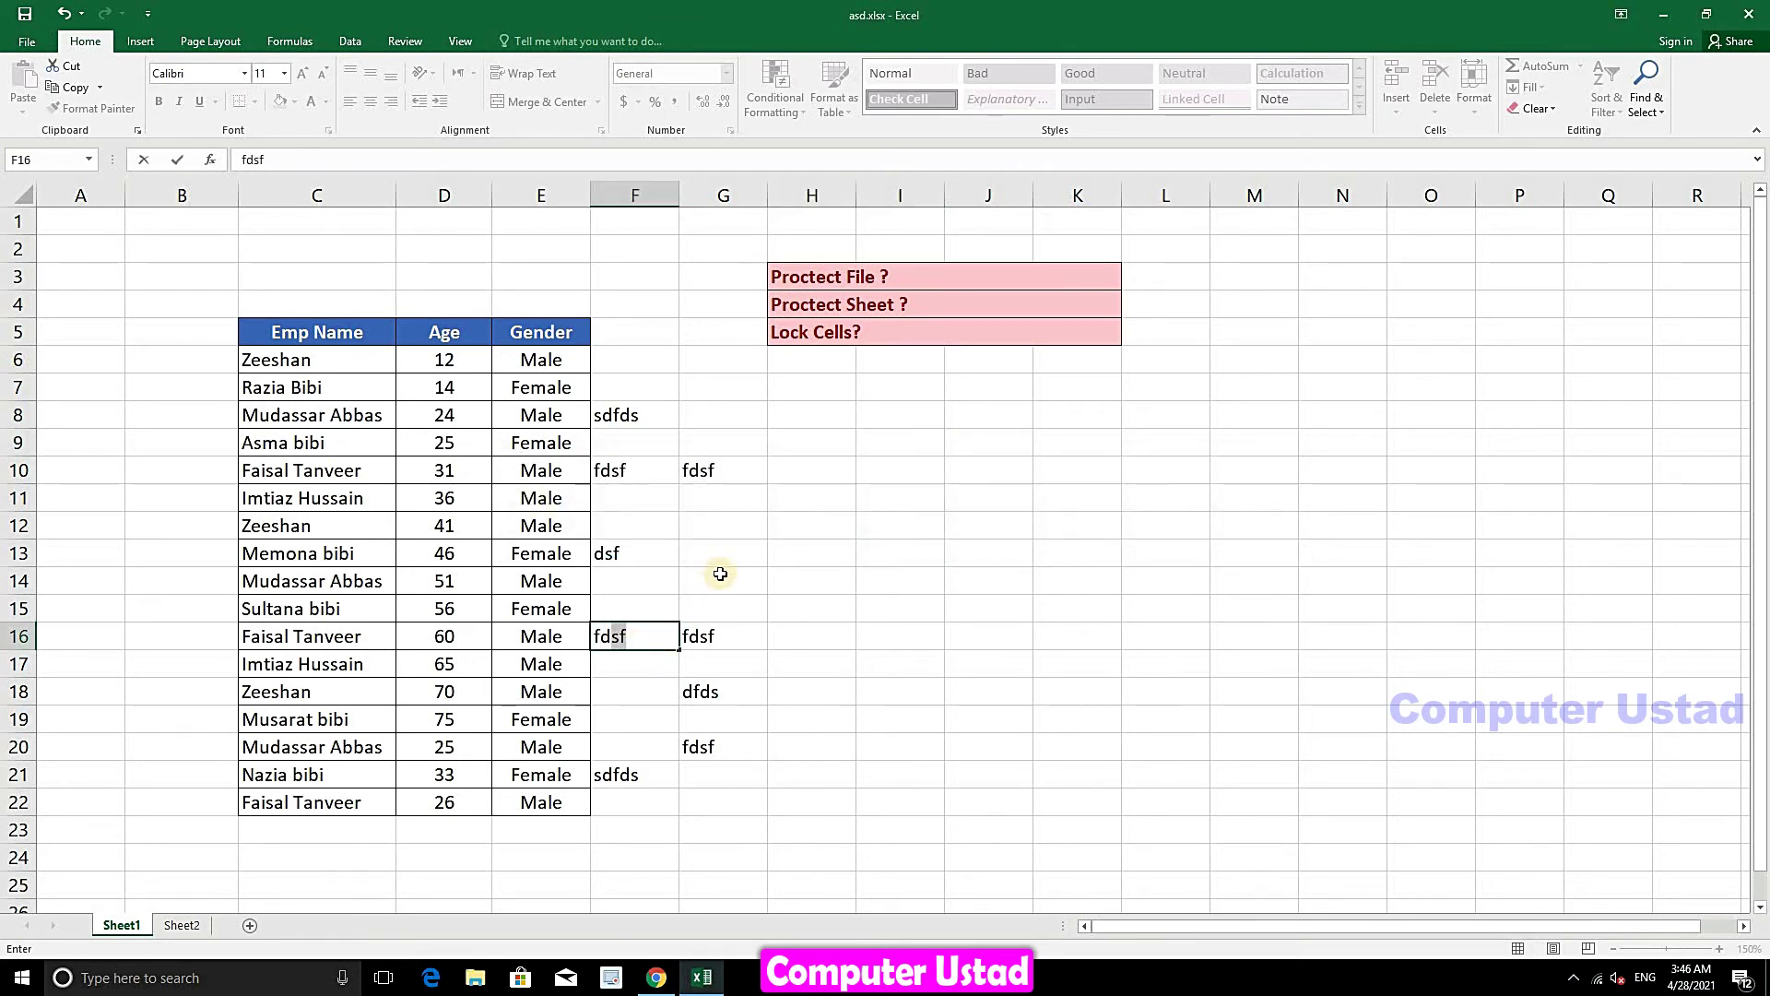
click(733, 575)
text(dsfd)
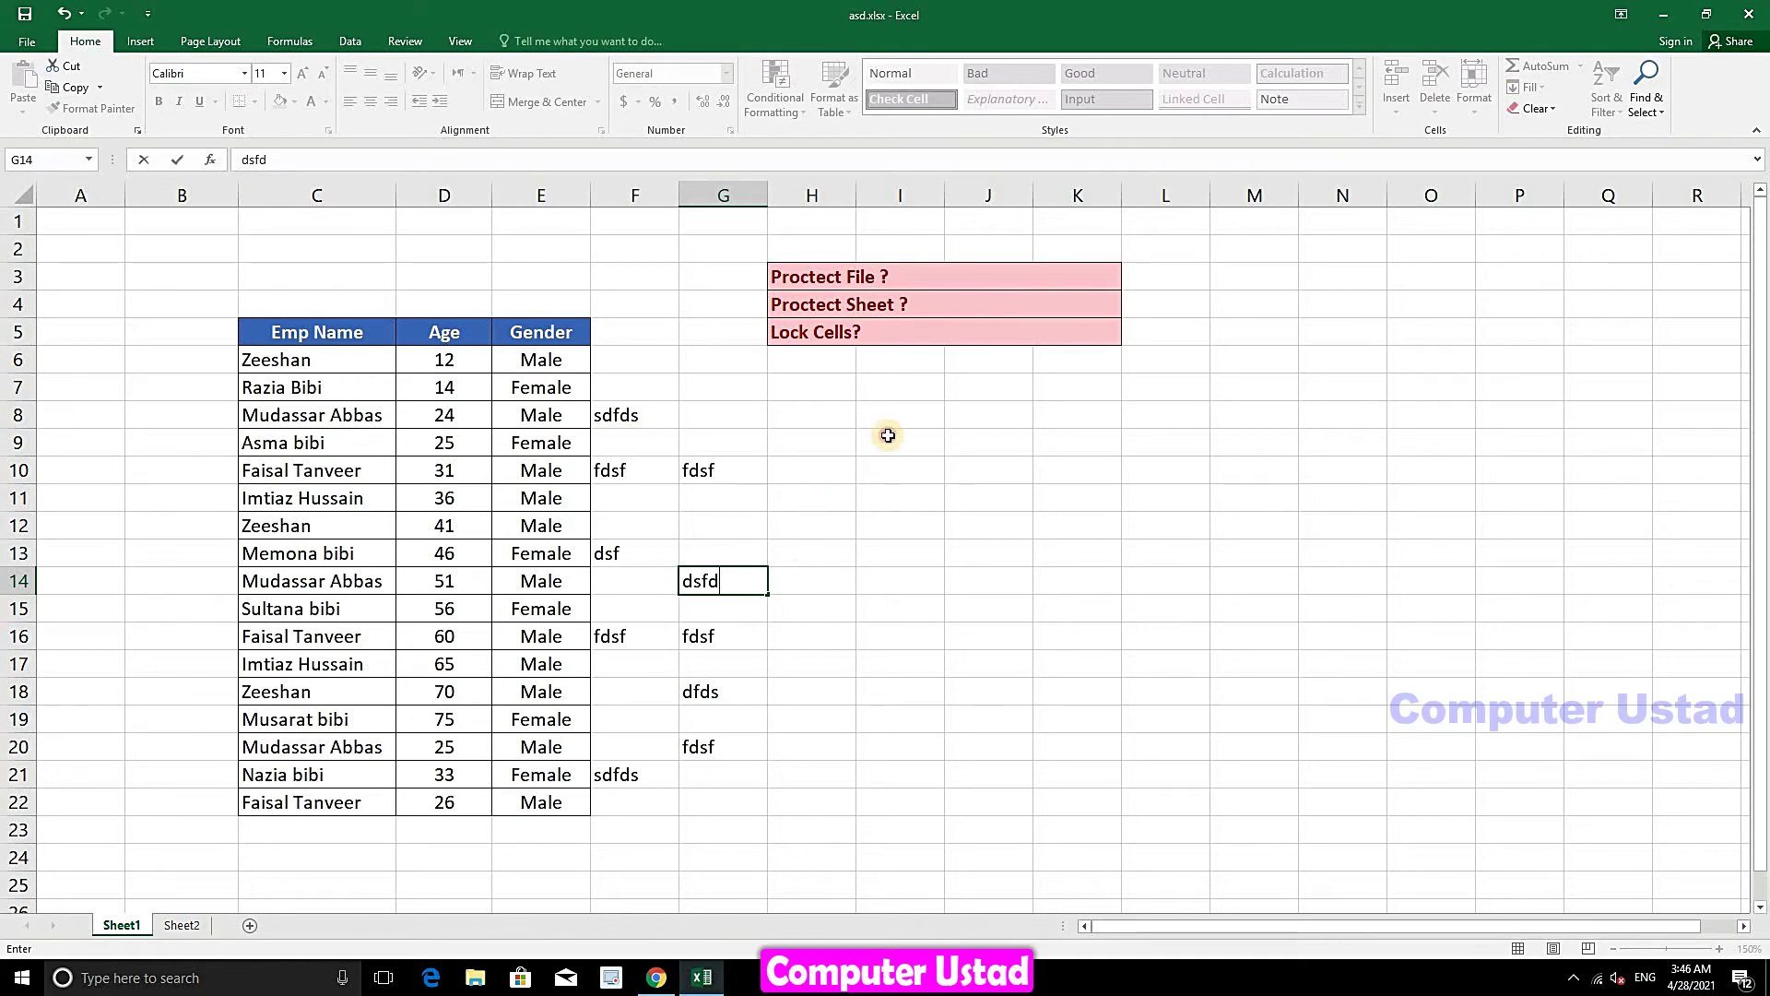
click(889, 435)
double_click(674, 303)
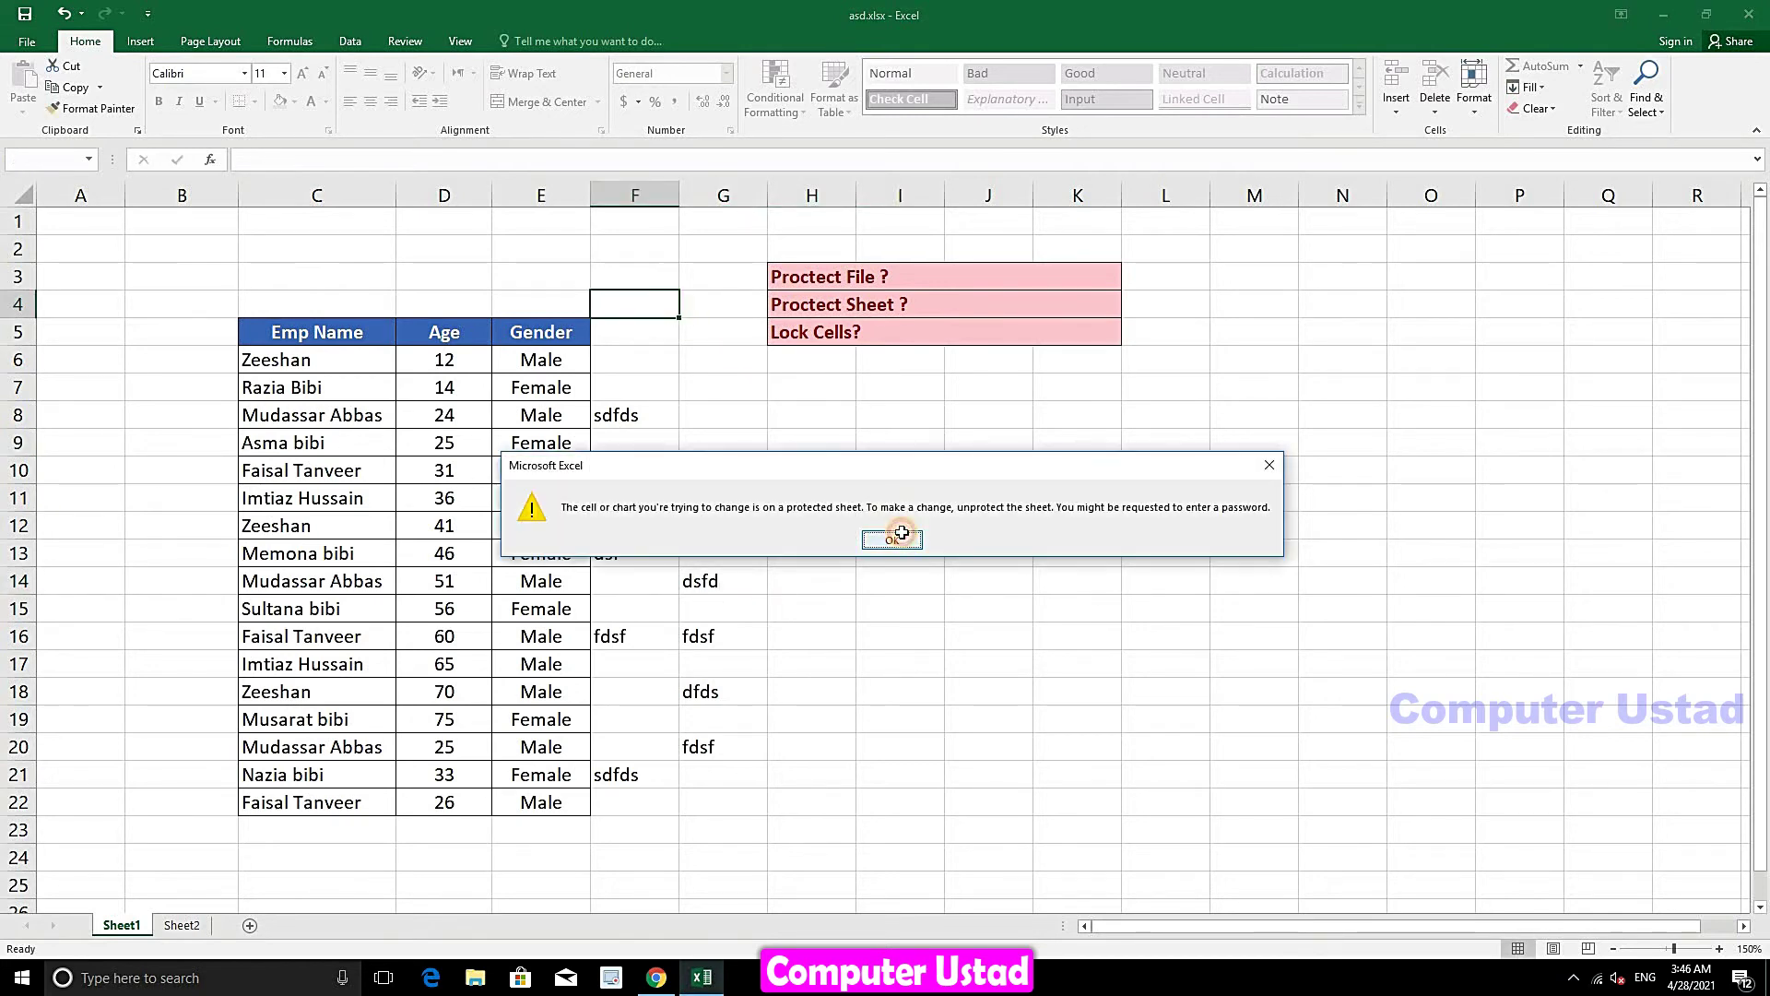
click(891, 538)
- Try deleting F6:H22, which includes locked cells, and dismiss the protected-sheet warning
drag(806, 360, 640, 793)
key(Delete)
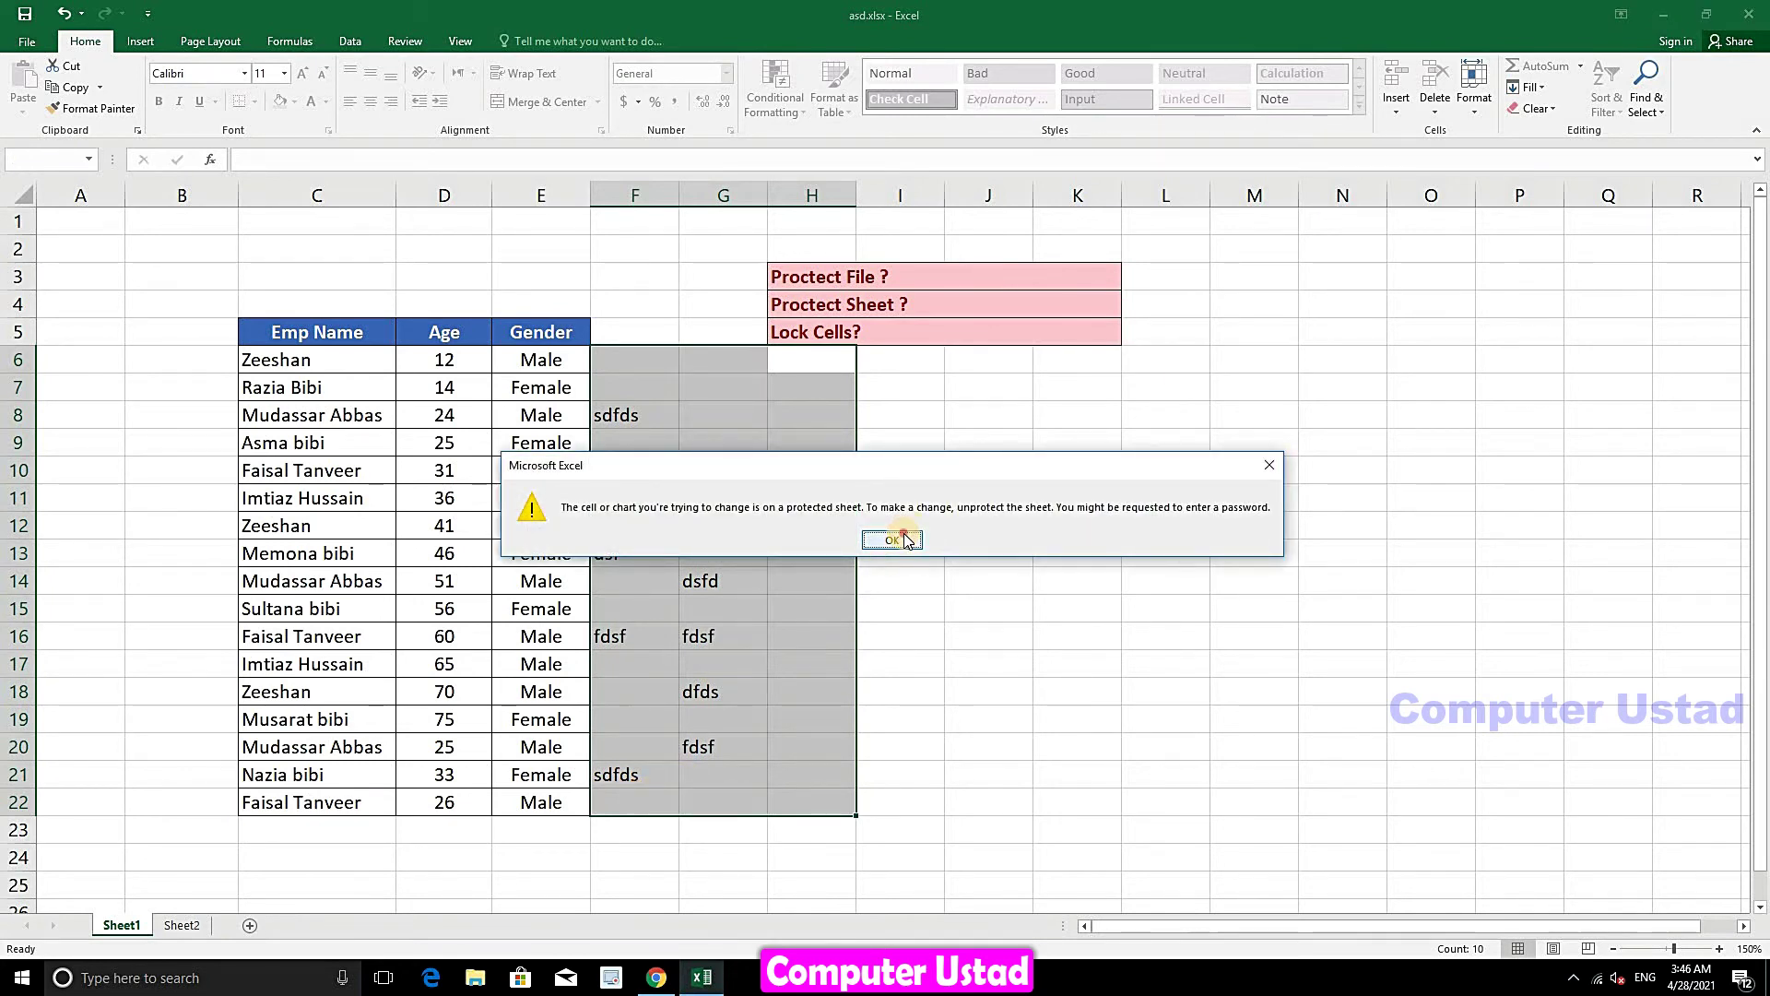
click(895, 540)
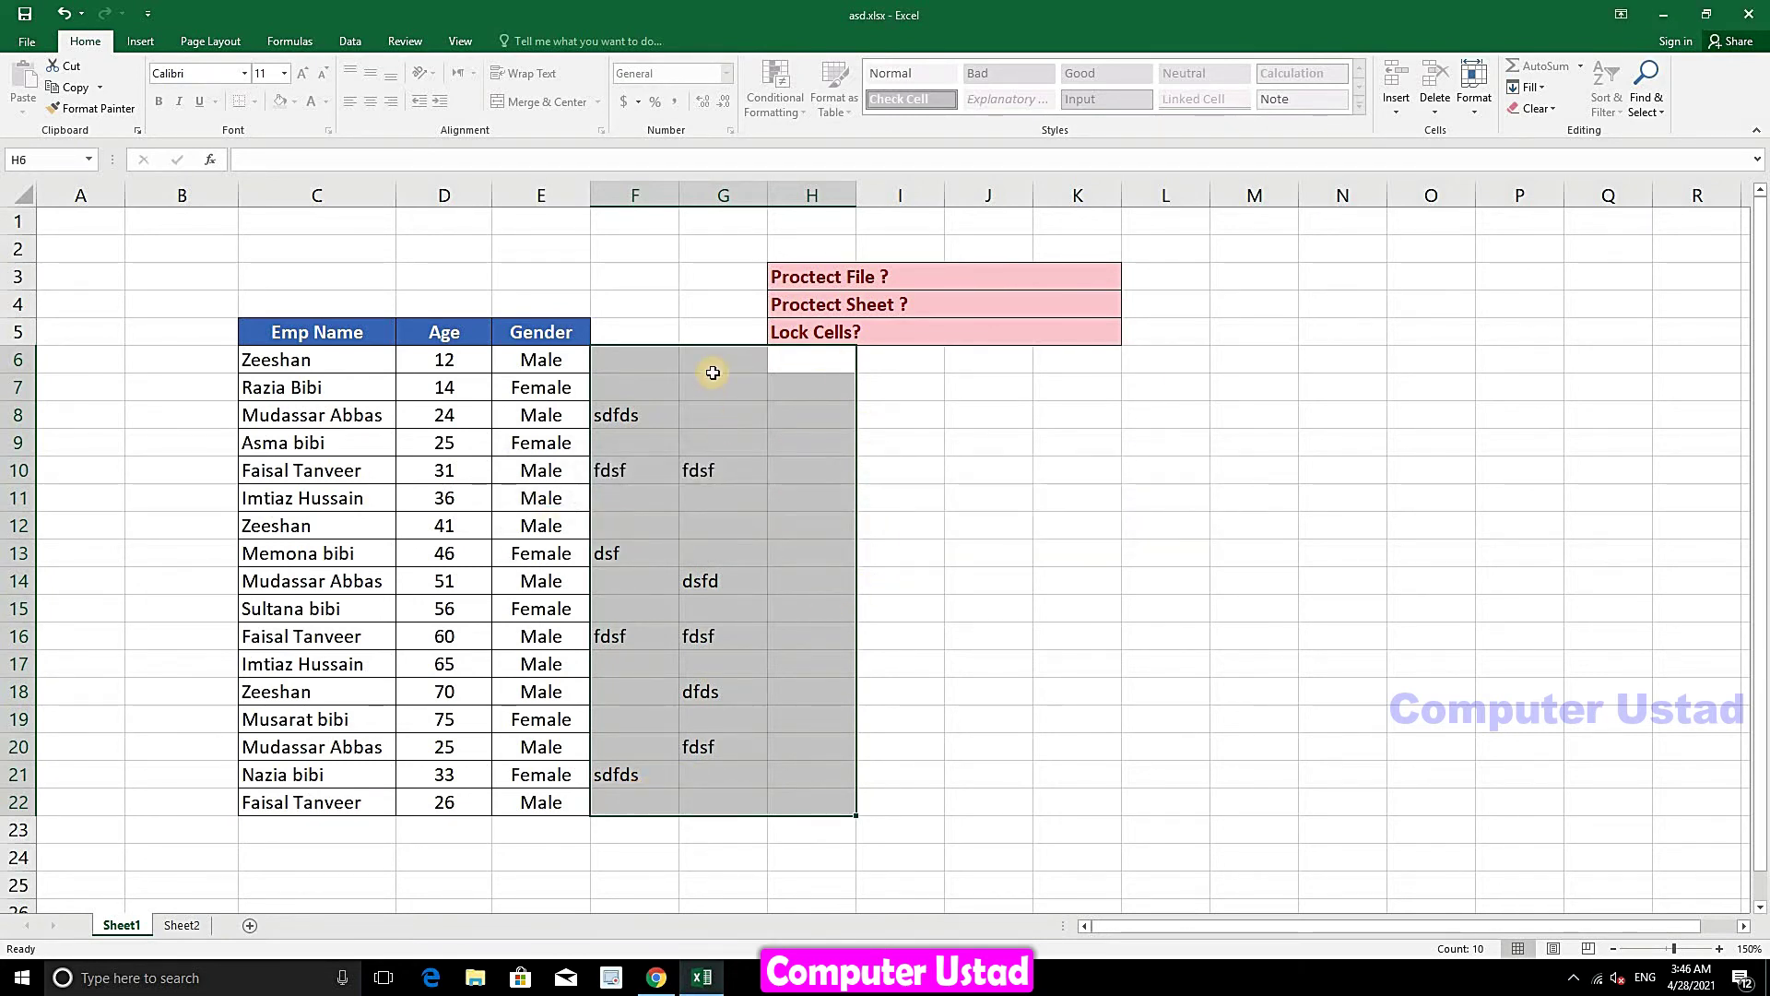
- Clear the test entries from only the unlocked cells F8:G22
click(730, 385)
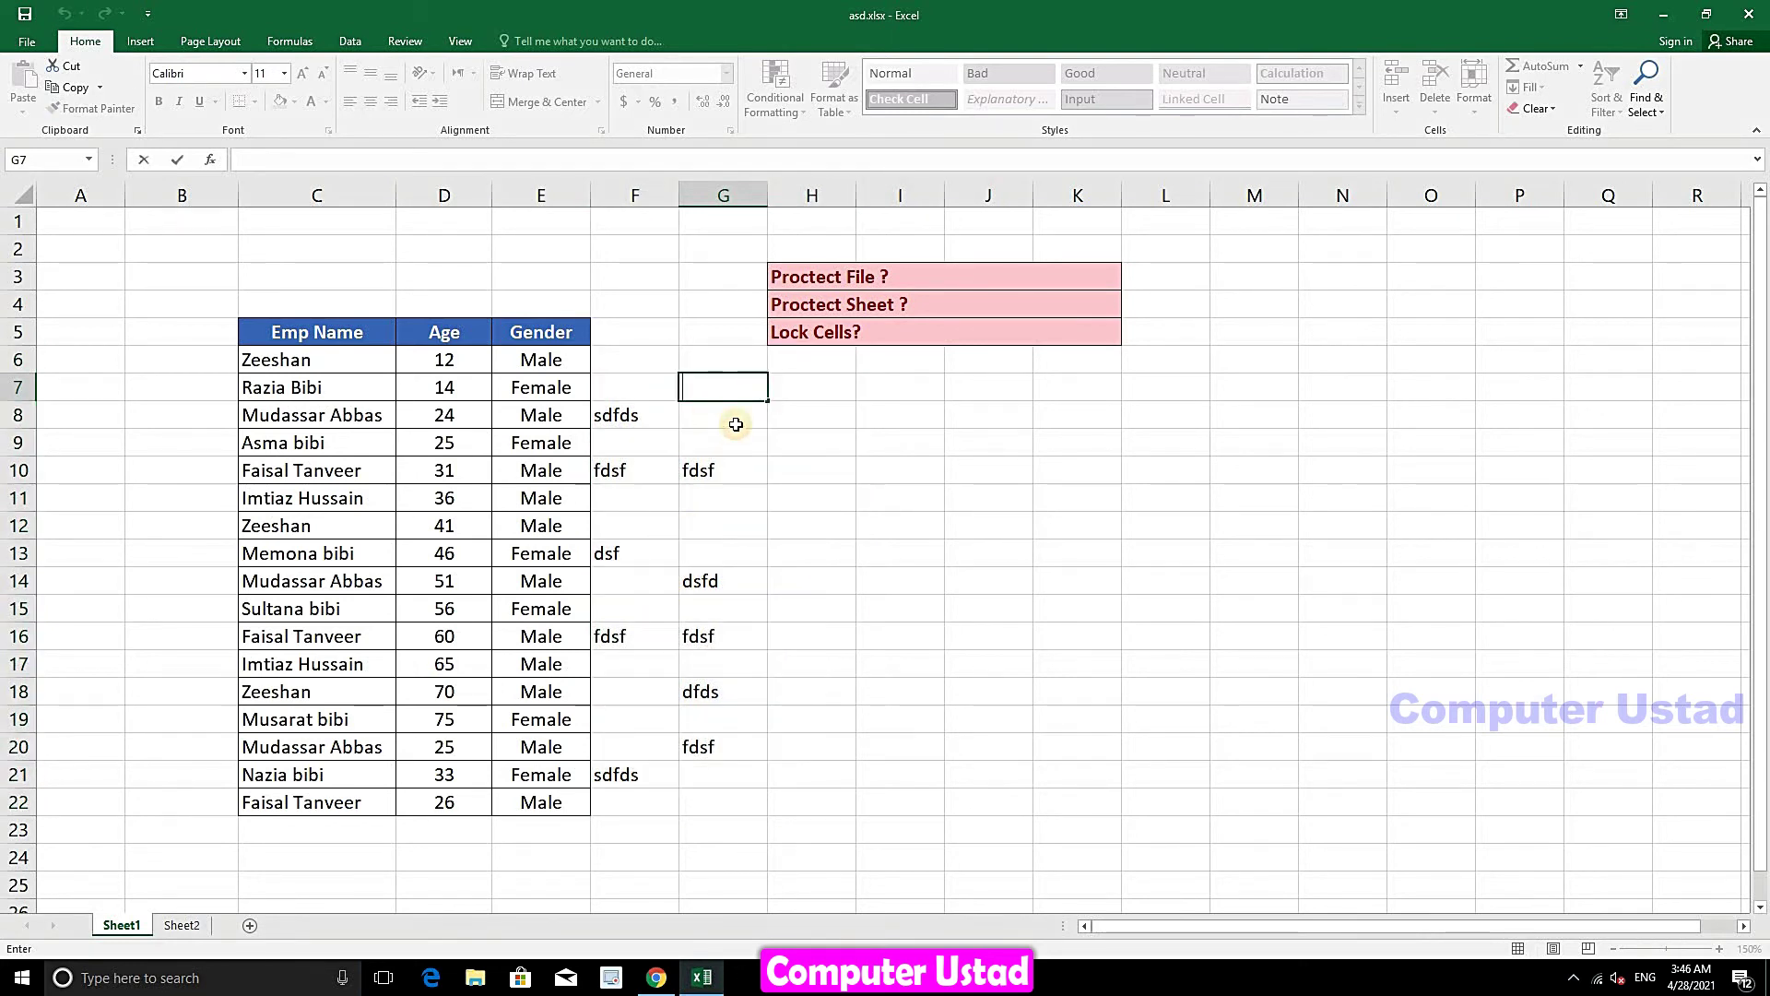
click(733, 419)
drag(738, 409, 629, 795)
key(Delete)
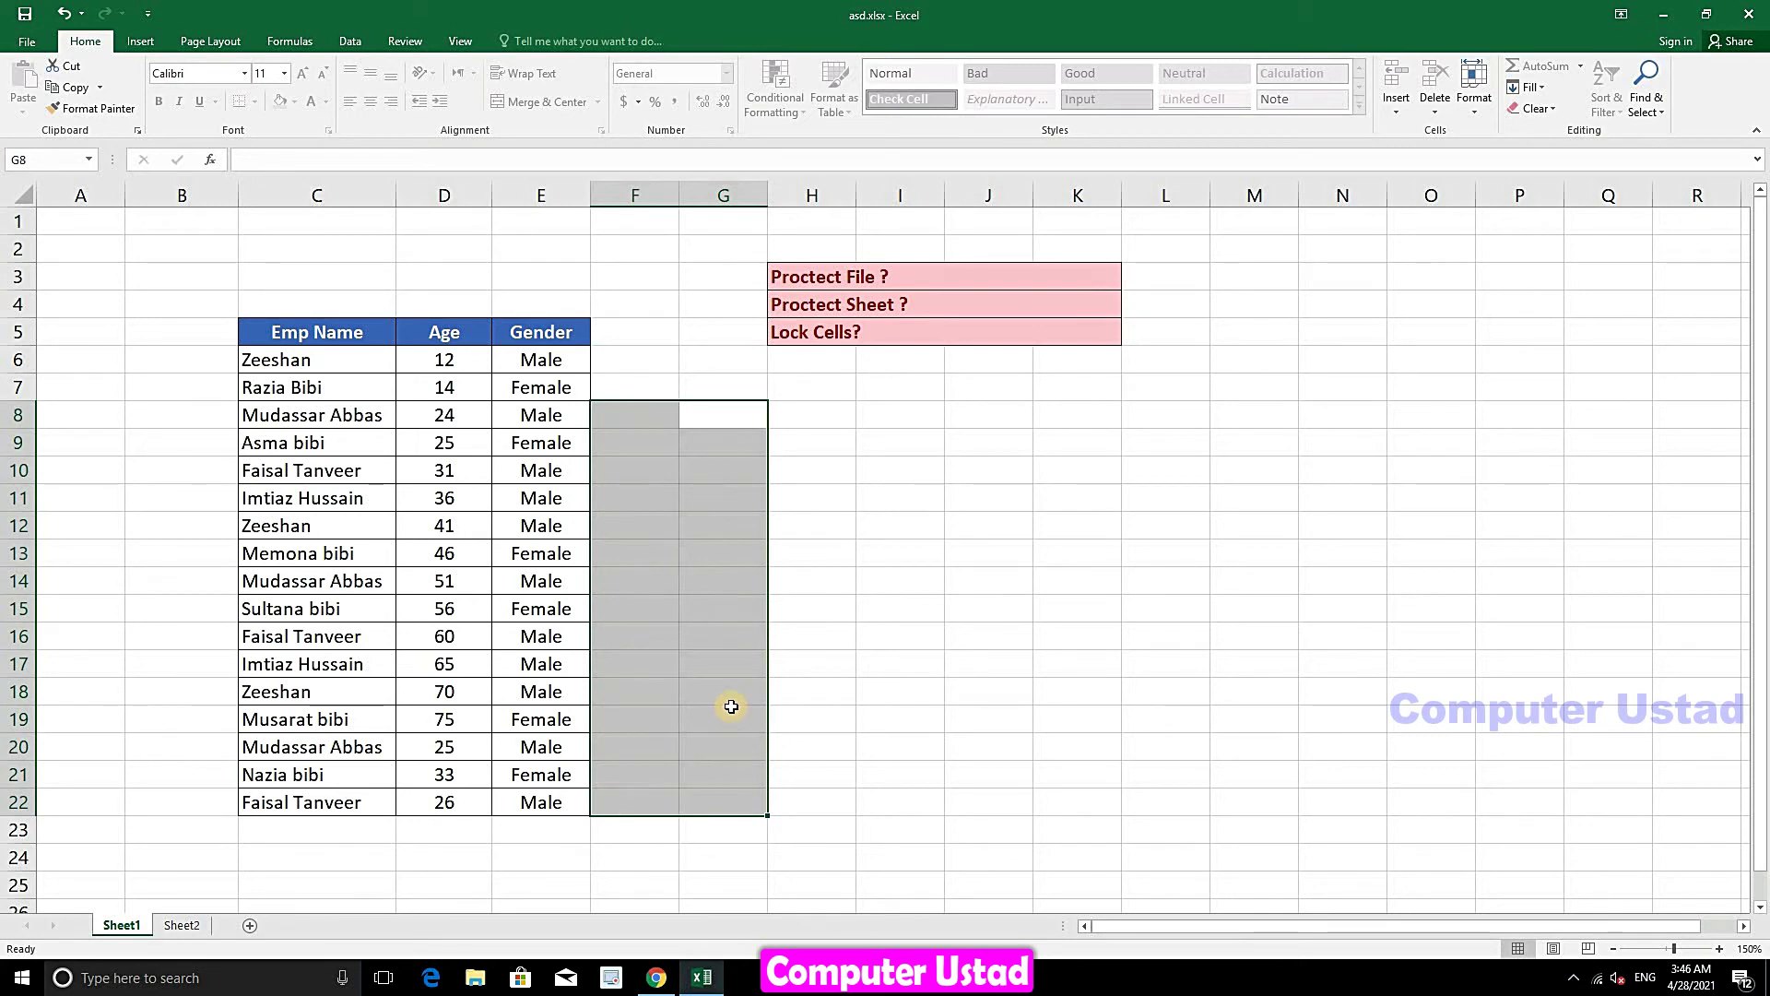
- Unprotect Sheet1 by entering the sheet password
click(1475, 97)
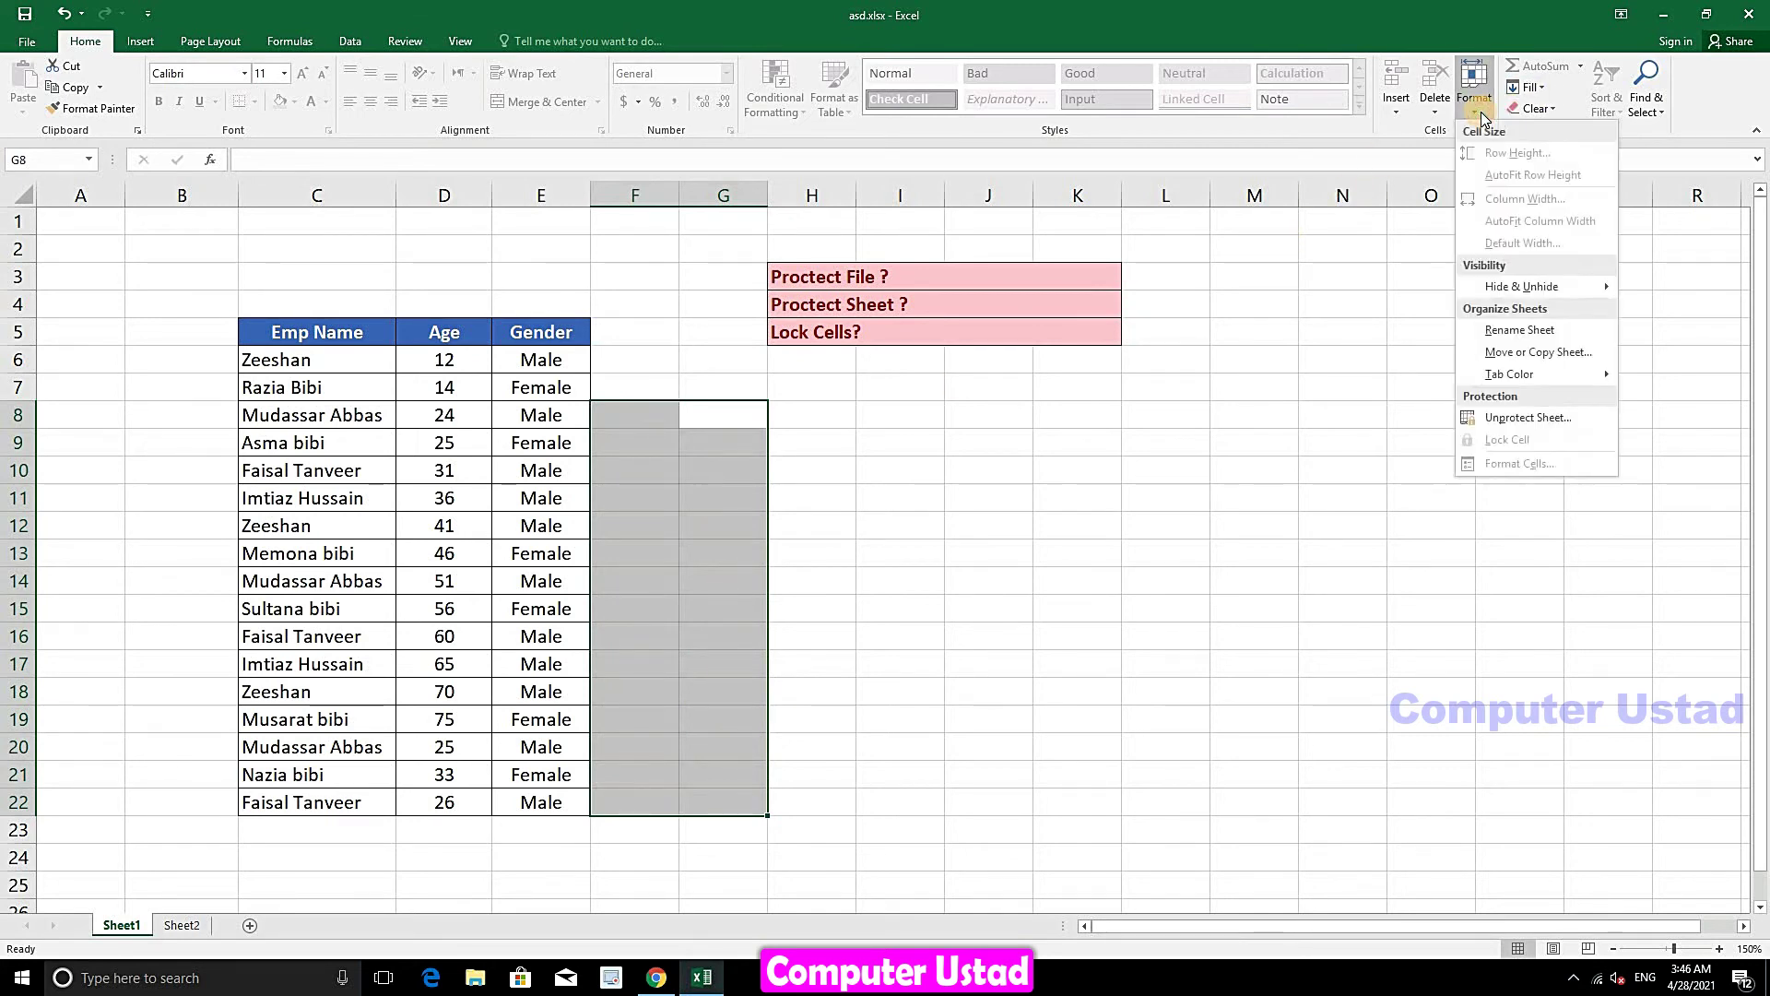
click(1491, 417)
text(123)
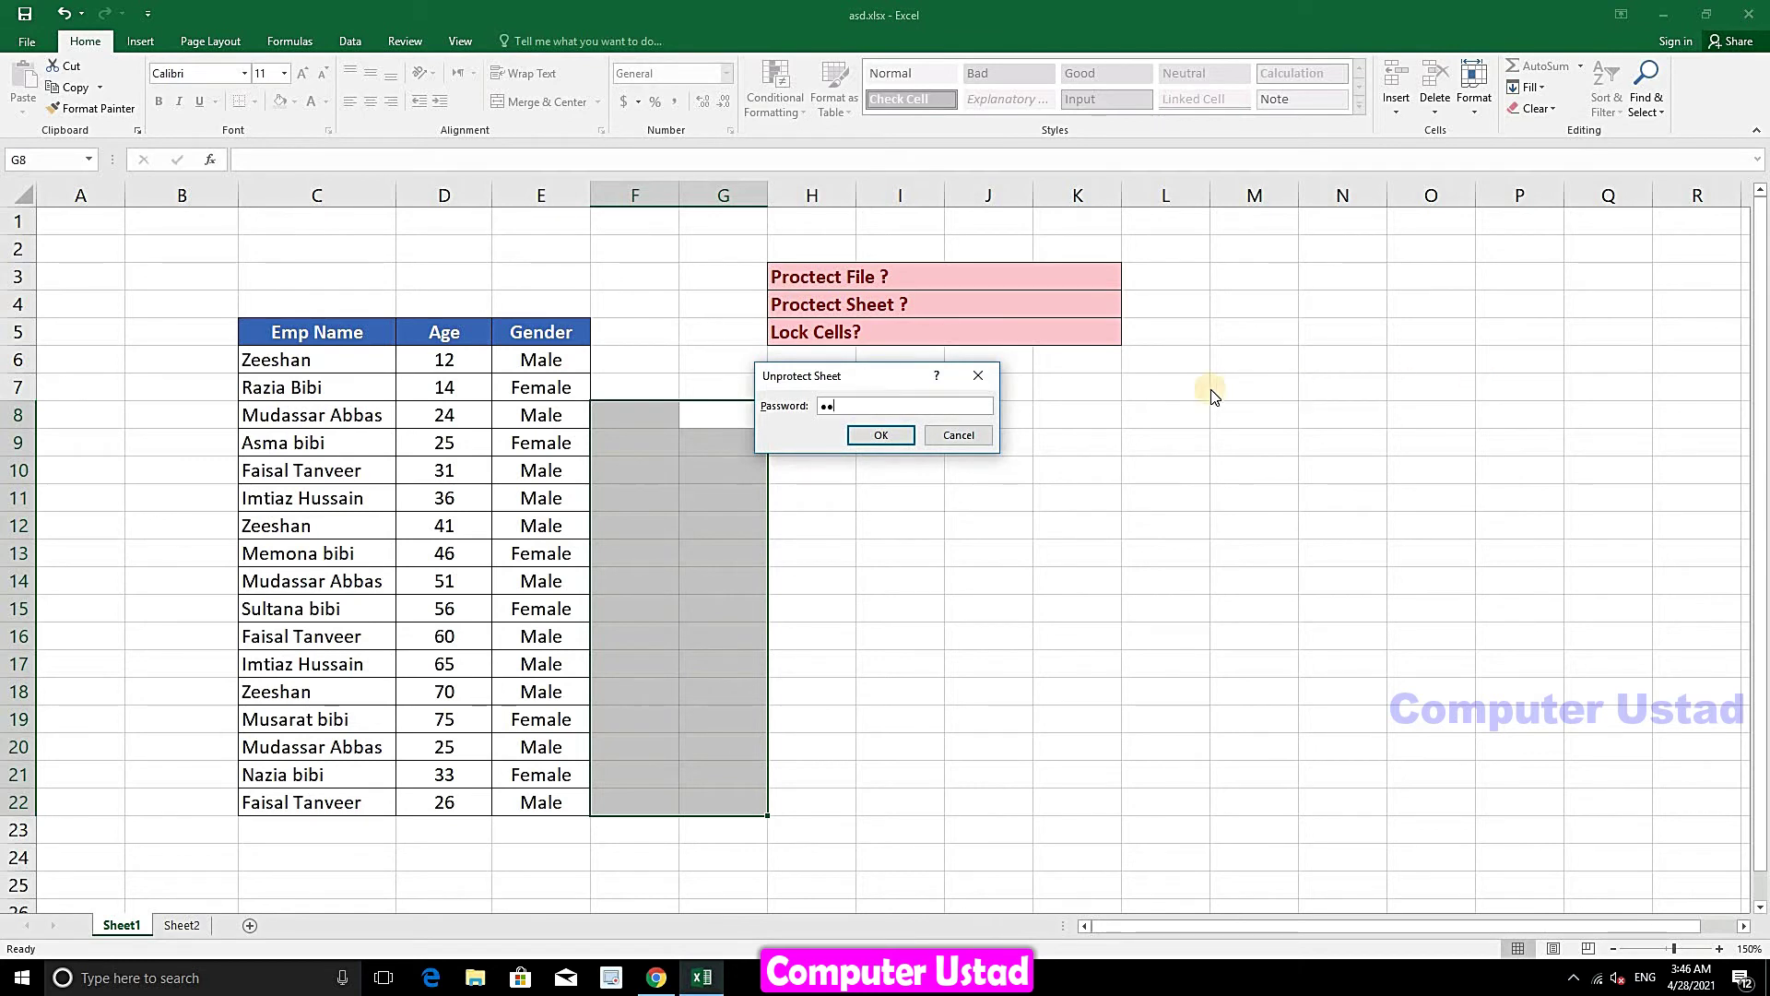
click(881, 437)
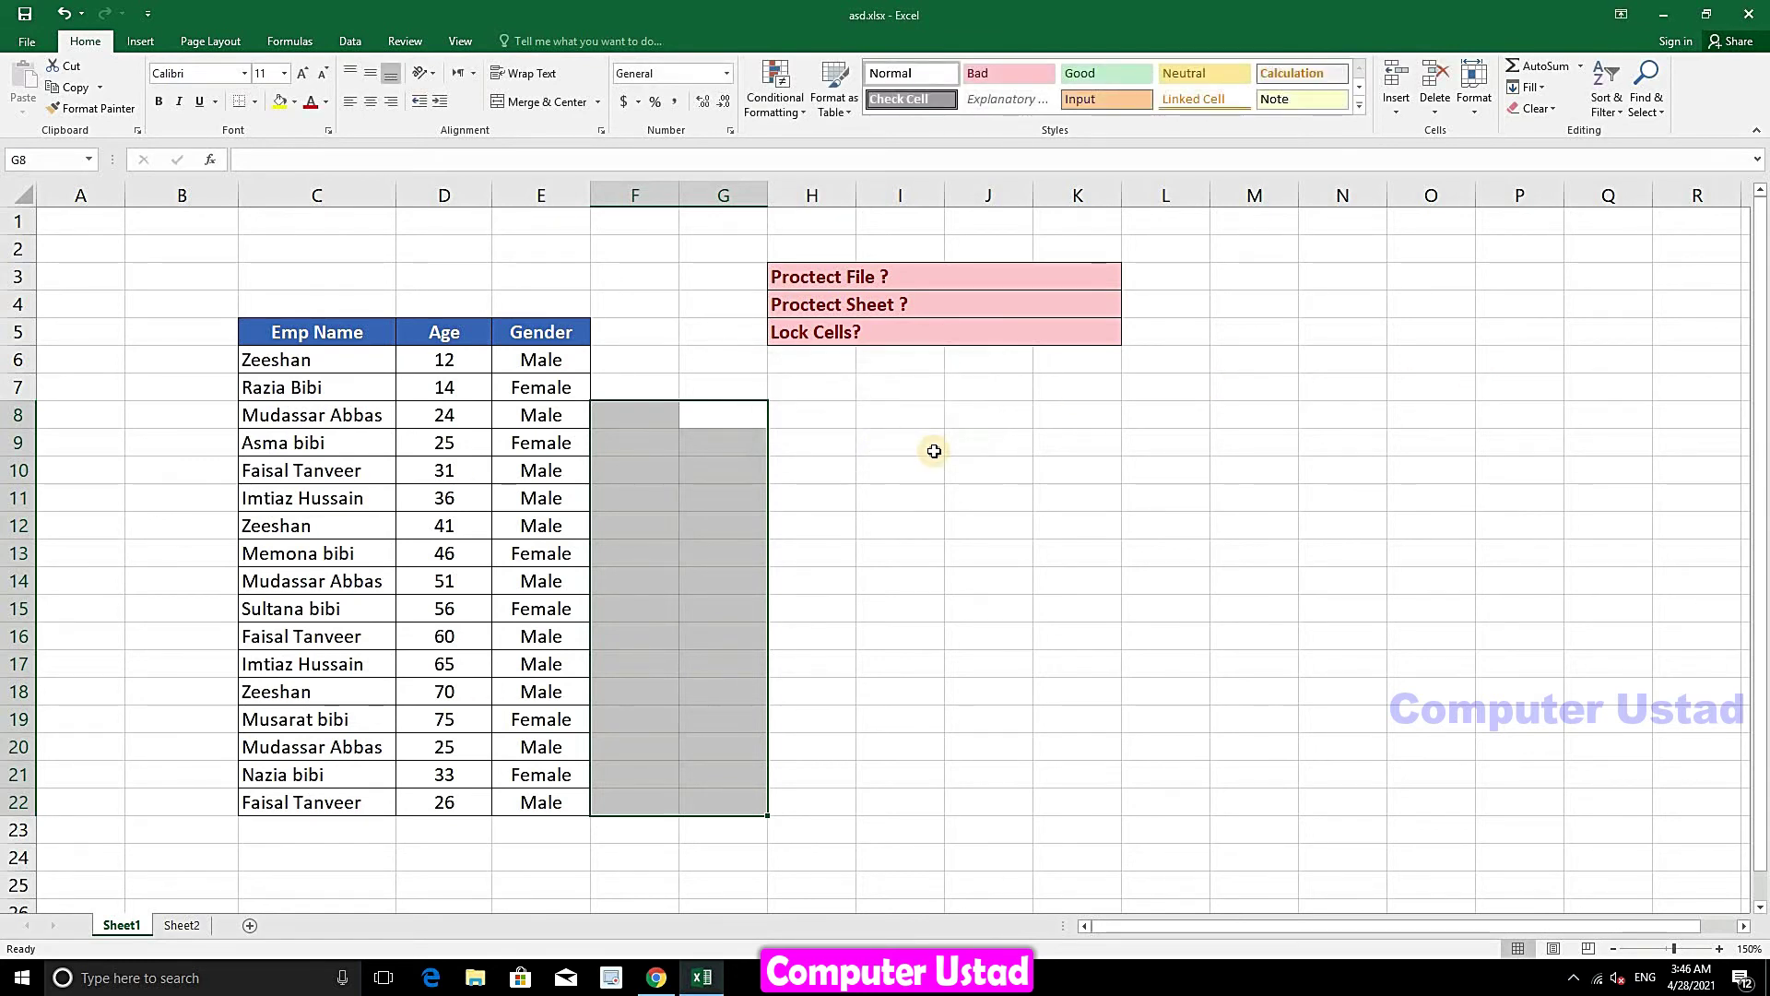
- Type test entries dfd, sds, sds and dsd into empty cells L10, K15, I13 and N16
click(925, 447)
click(1169, 474)
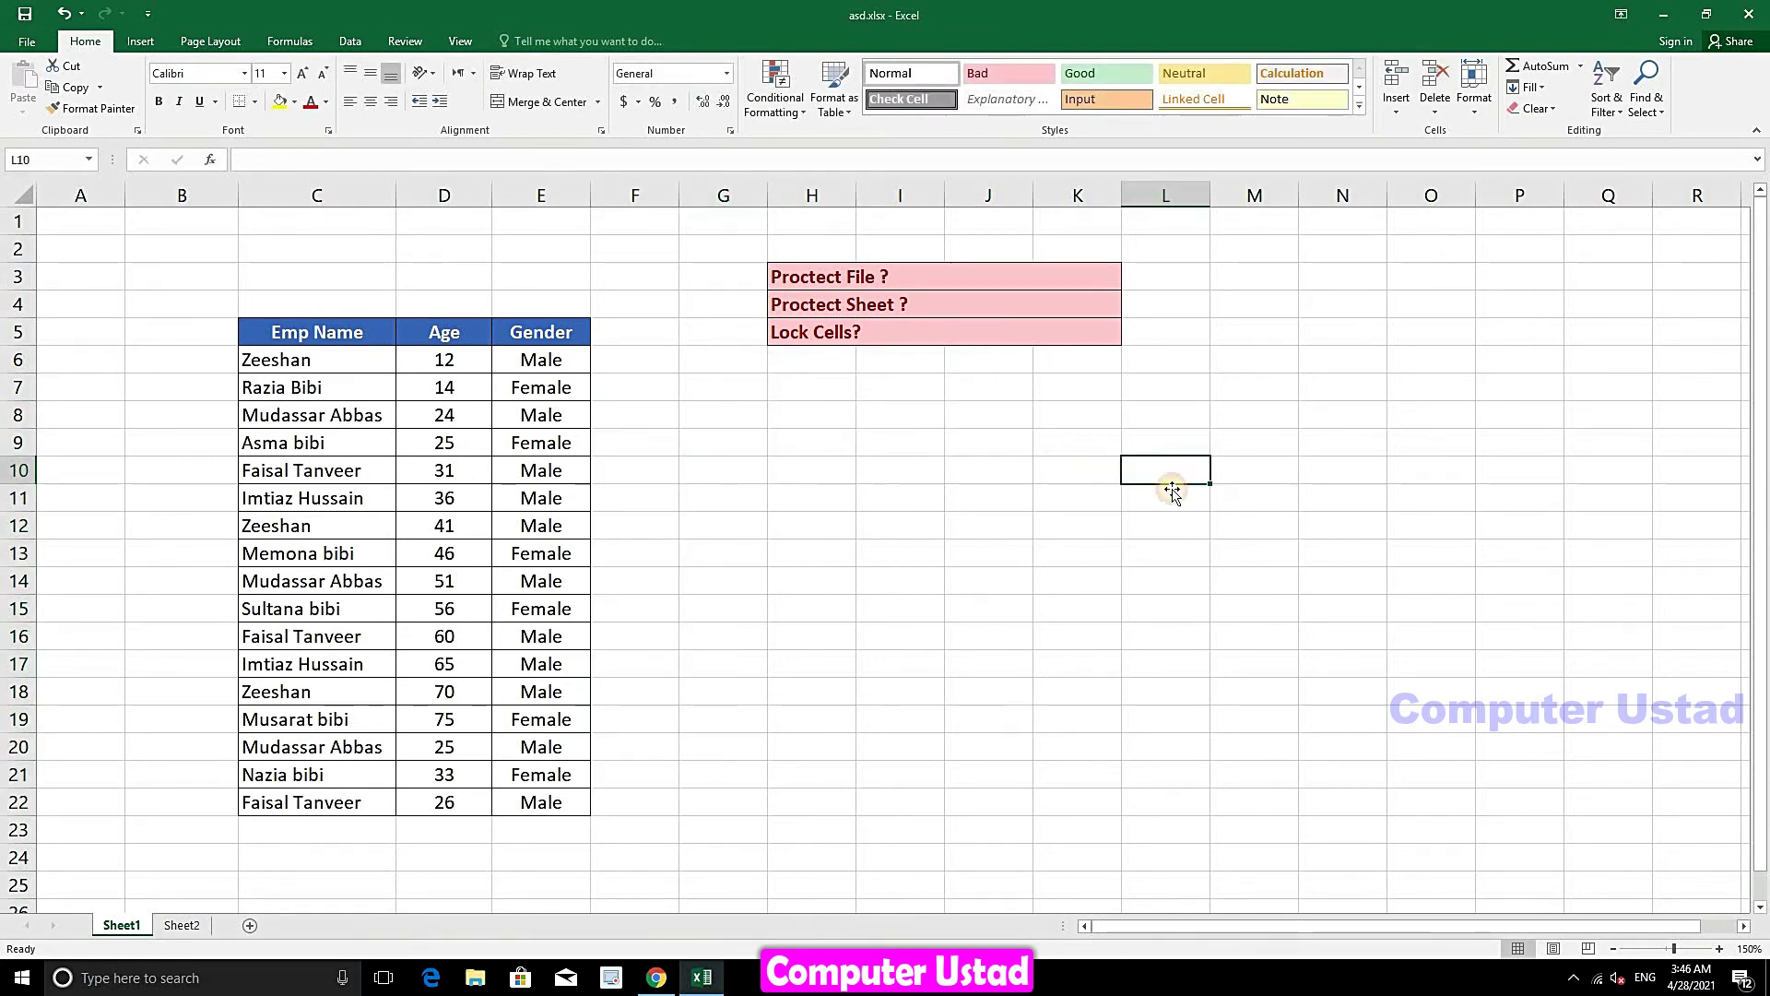
text(dfd)
click(1047, 610)
text(sds)
click(922, 553)
text(sds)
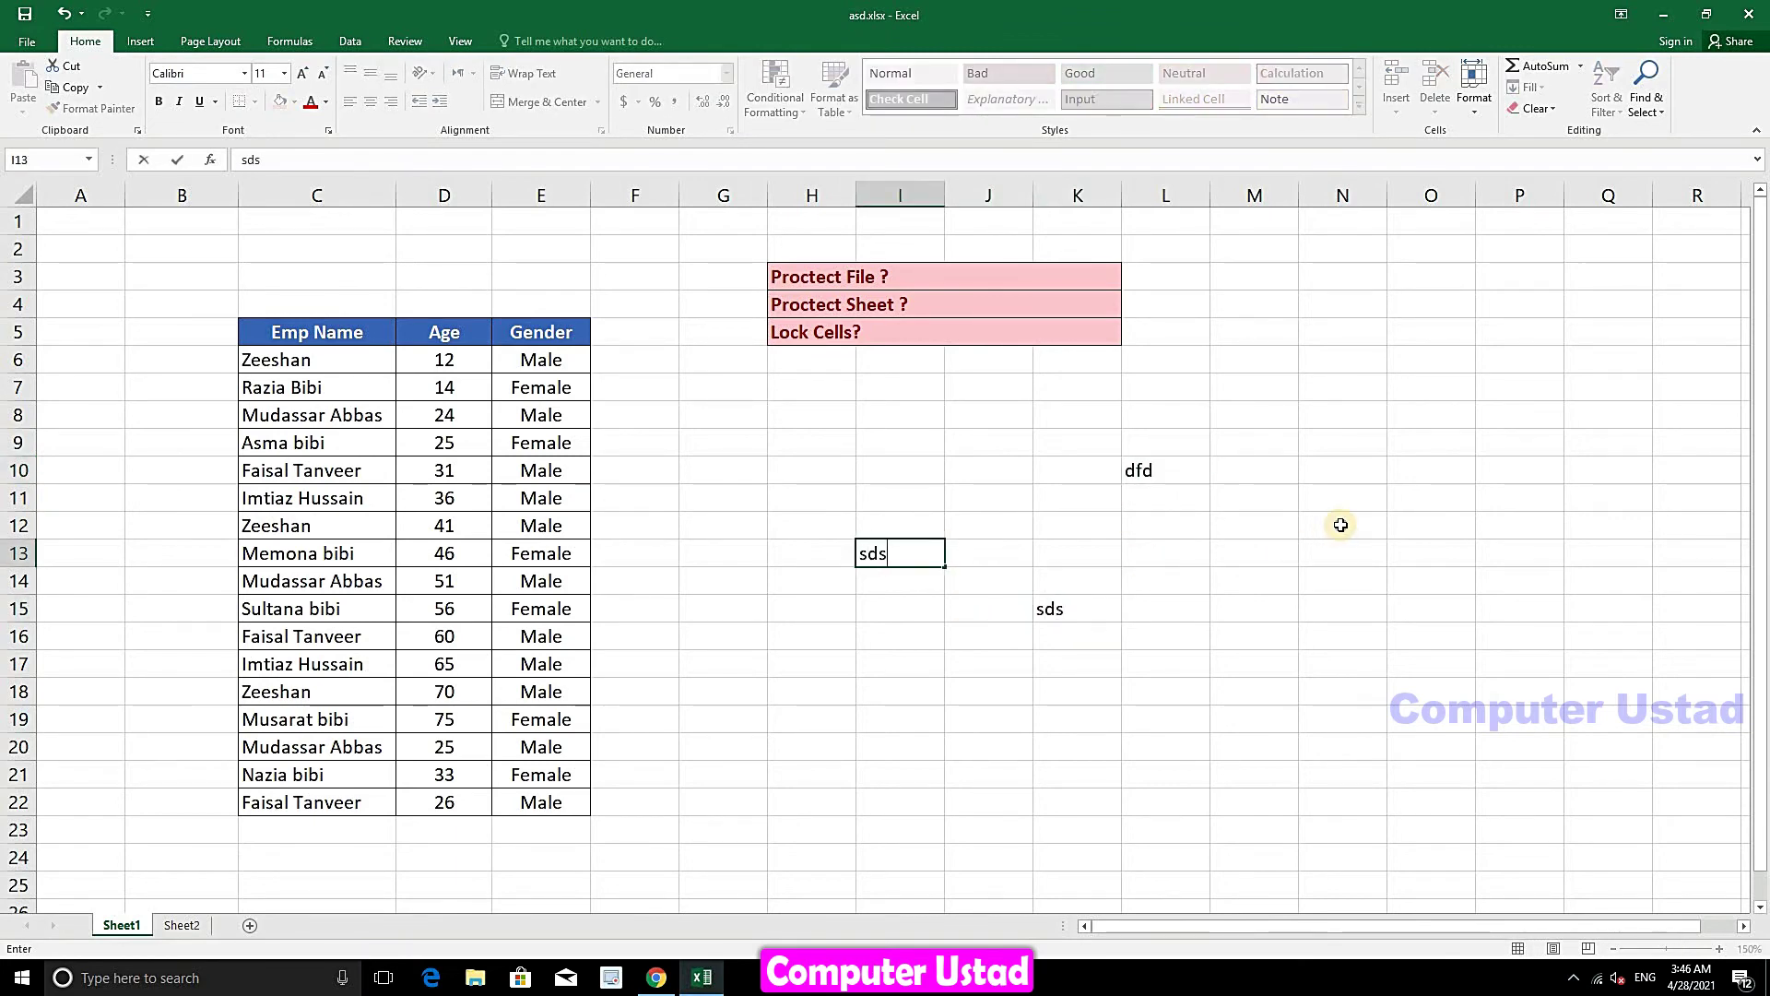
click(1343, 522)
click(1309, 646)
text(dsd)
click(1306, 545)
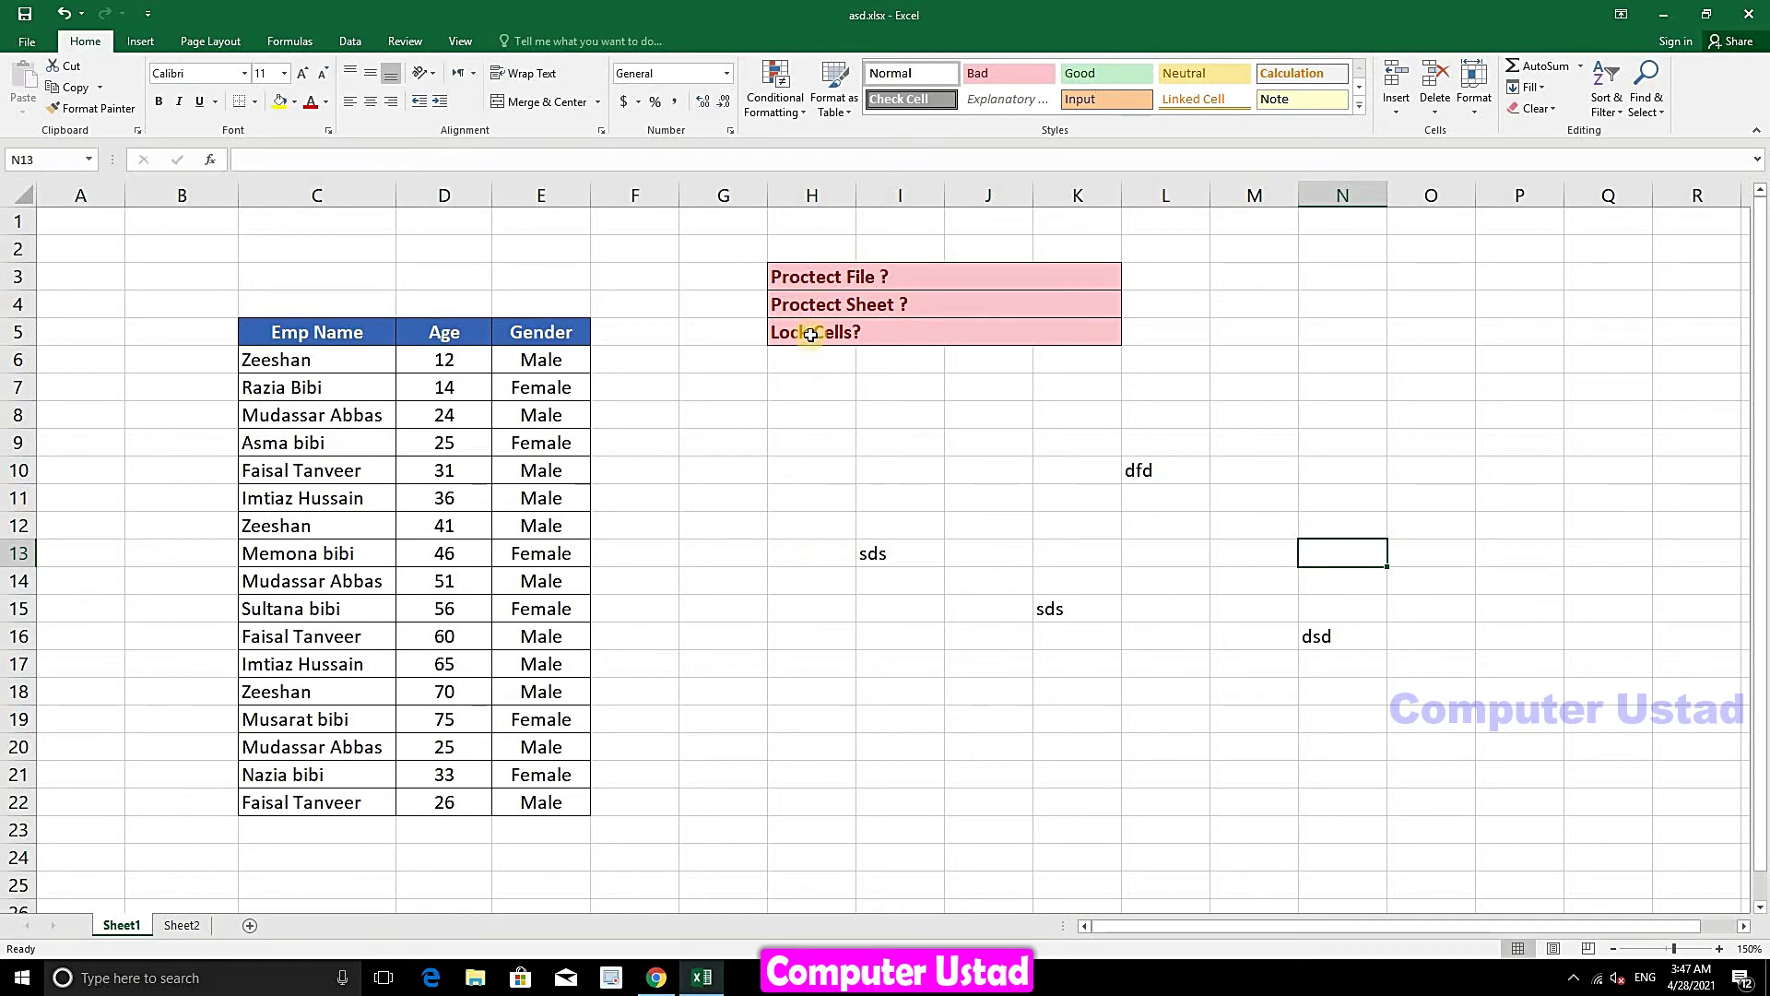
- Delete the test entries in H10:P19
drag(1514, 470, 855, 726)
key(Delete)
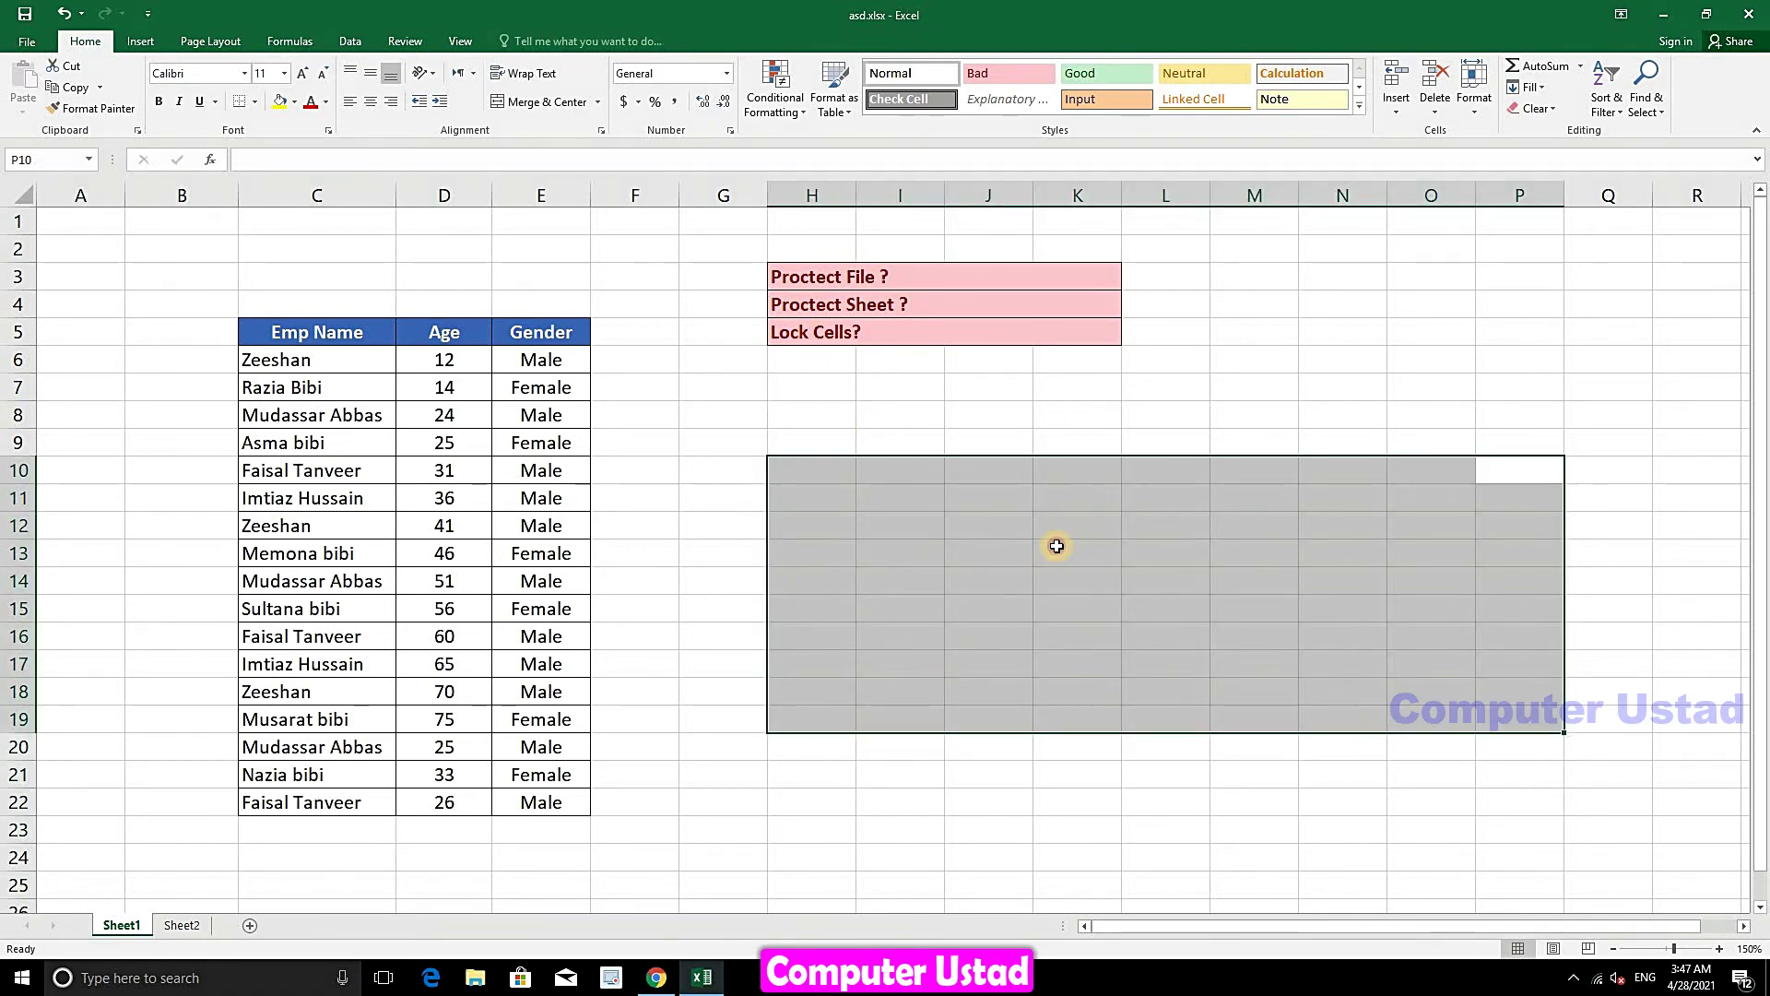
click(1057, 546)
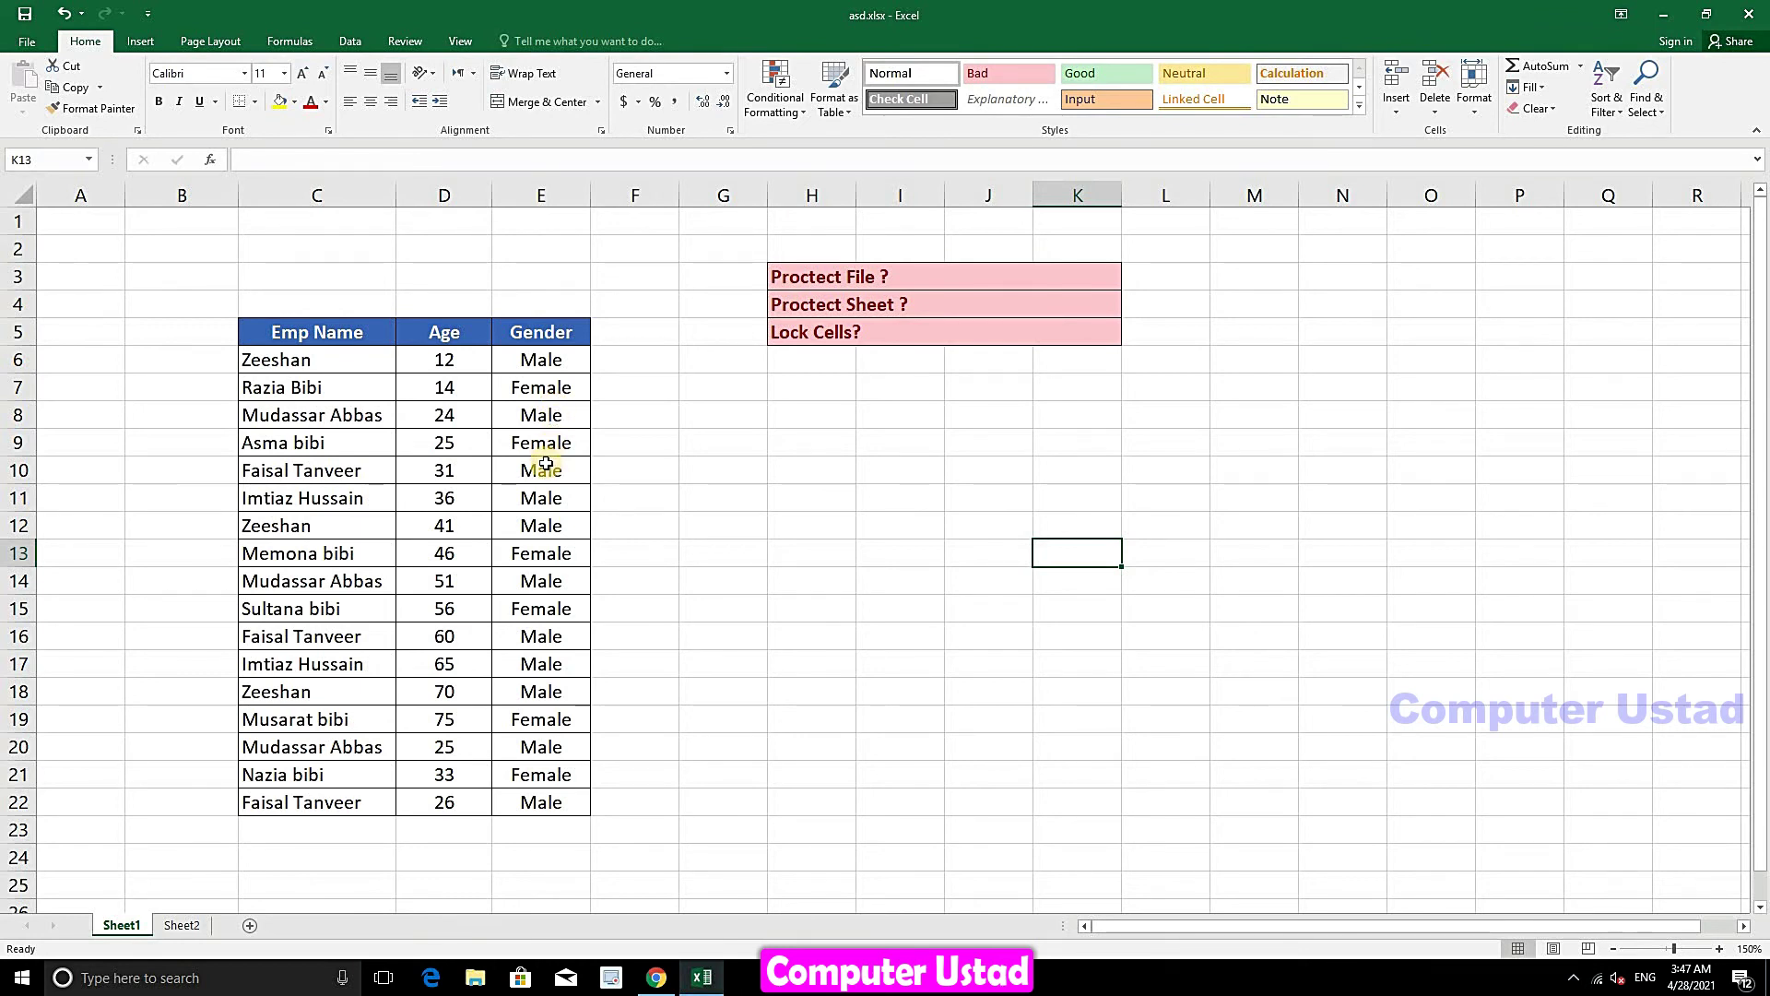
- Protect Sheet1 again with the password, confirming it when re-entered
click(562, 362)
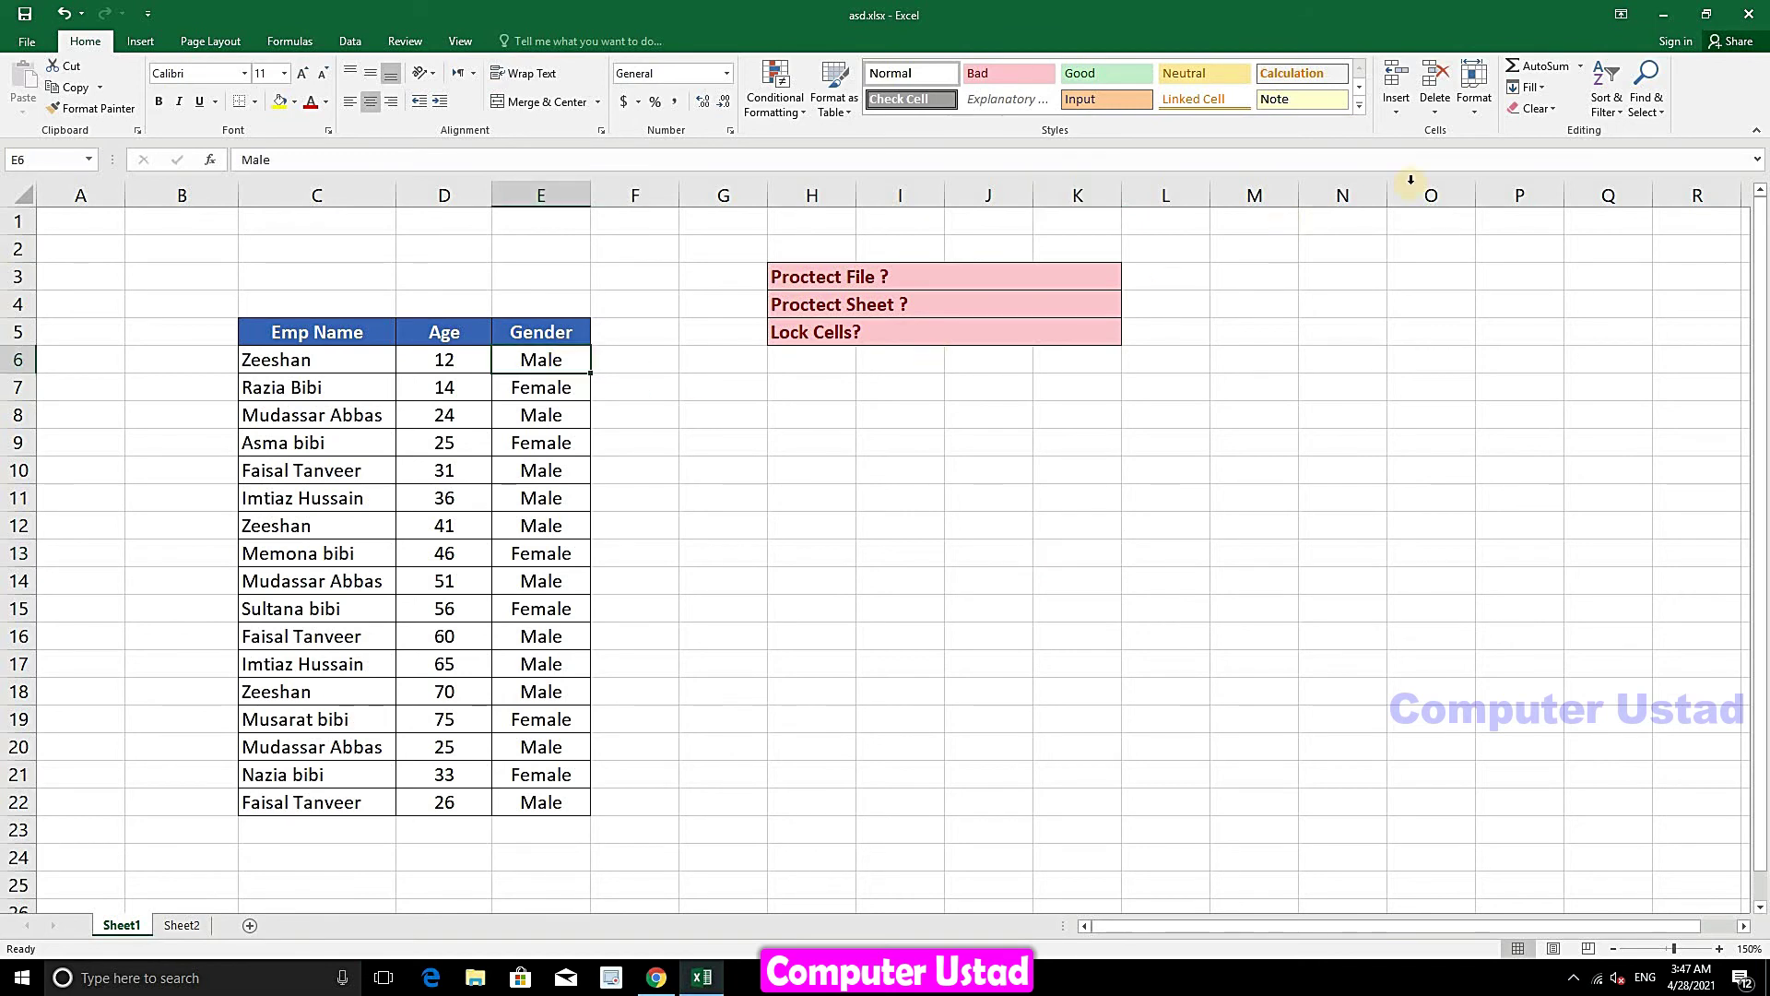
click(1473, 108)
click(1486, 422)
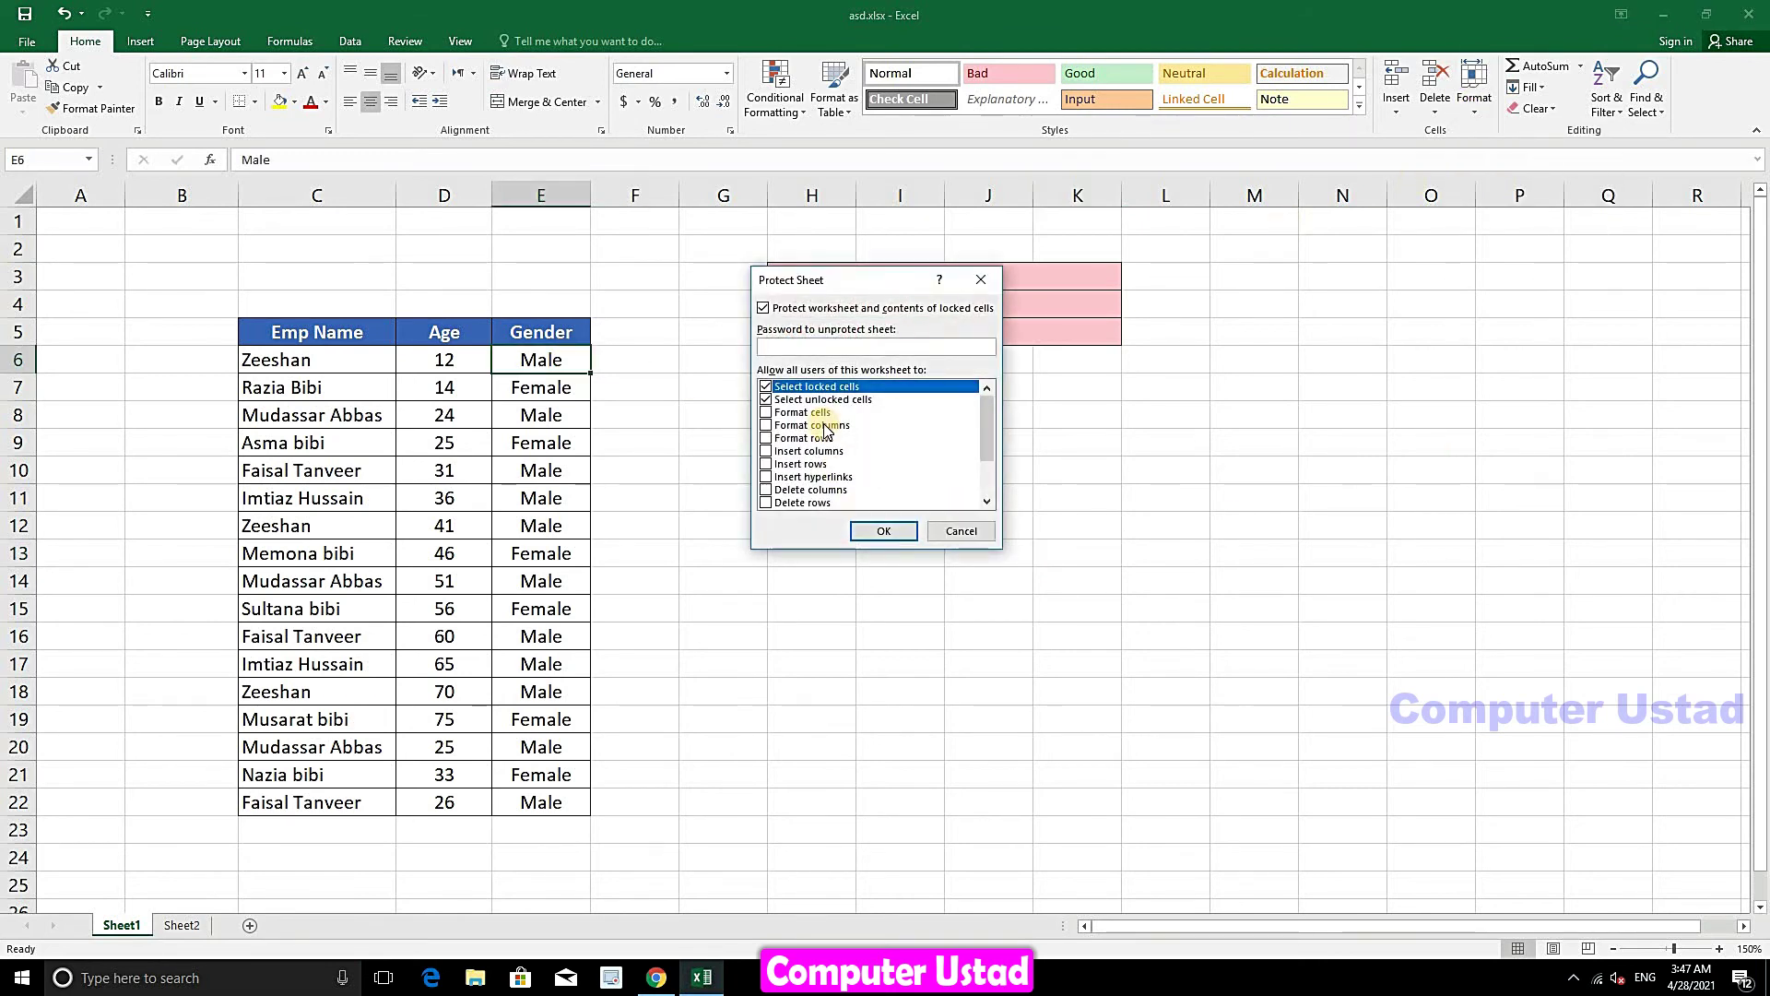
click(859, 530)
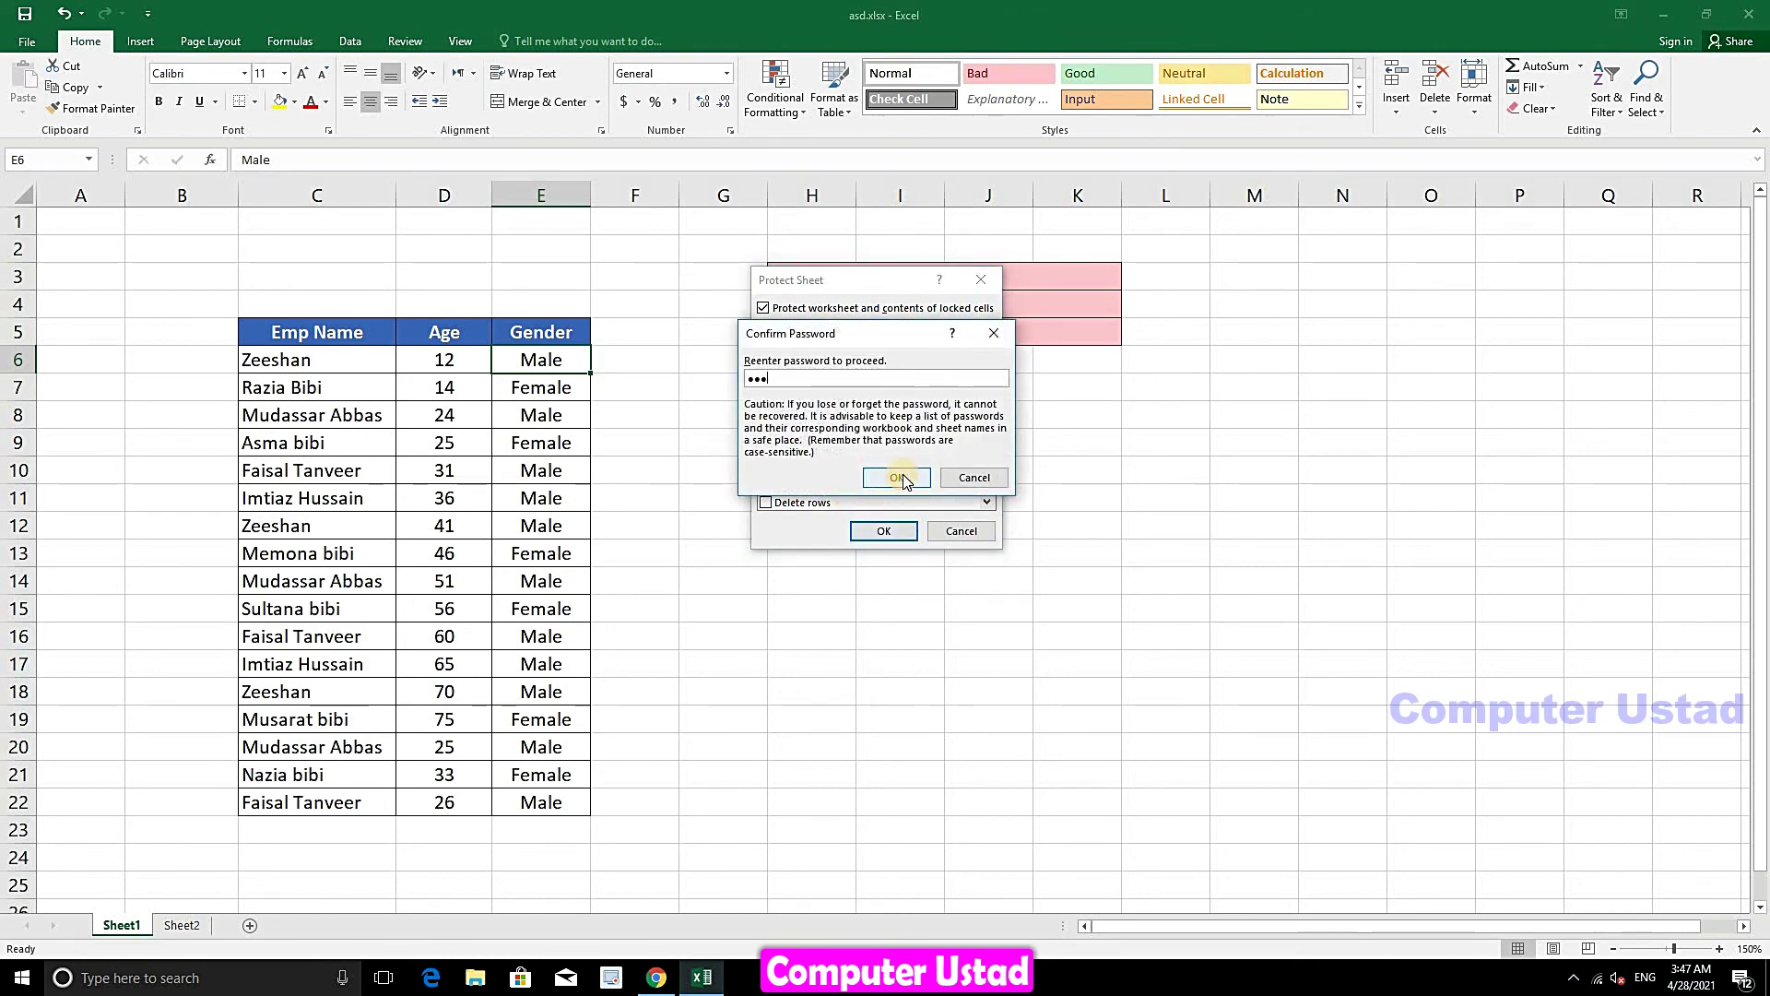
click(897, 476)
- Try editing cells C10, D15 and E15, dismissing the protected-sheet warning each time
click(353, 477)
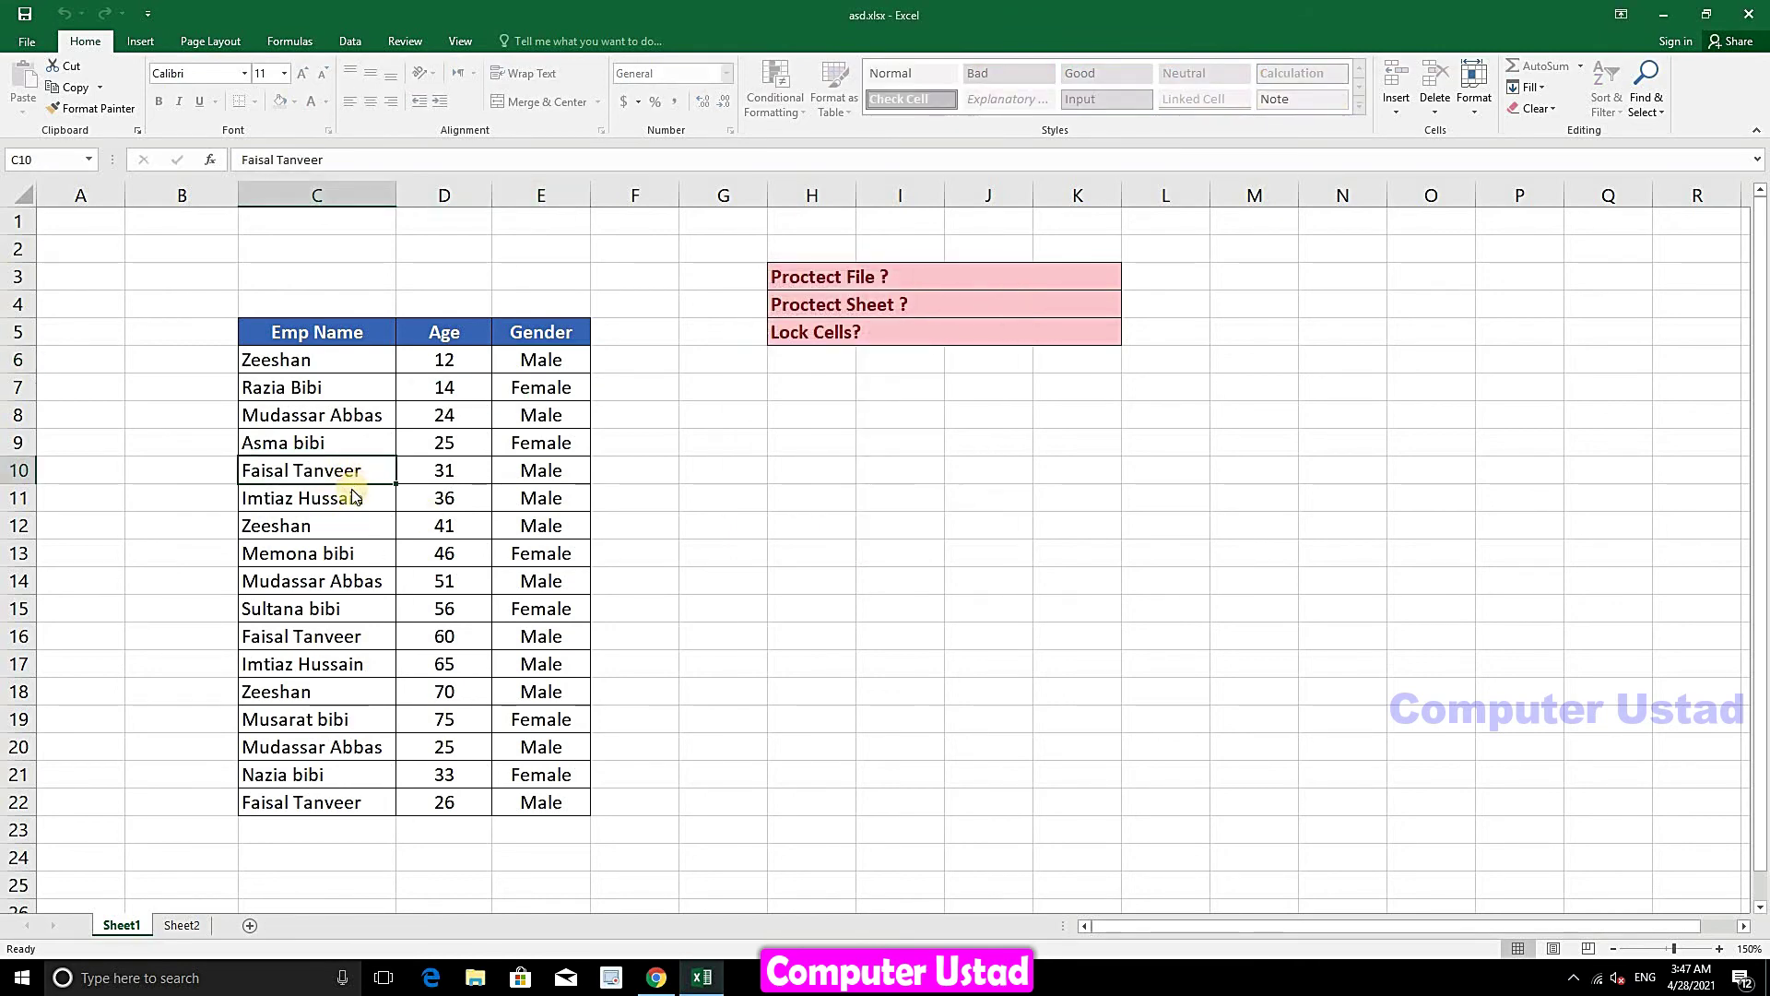
double_click(353, 480)
click(881, 542)
double_click(461, 613)
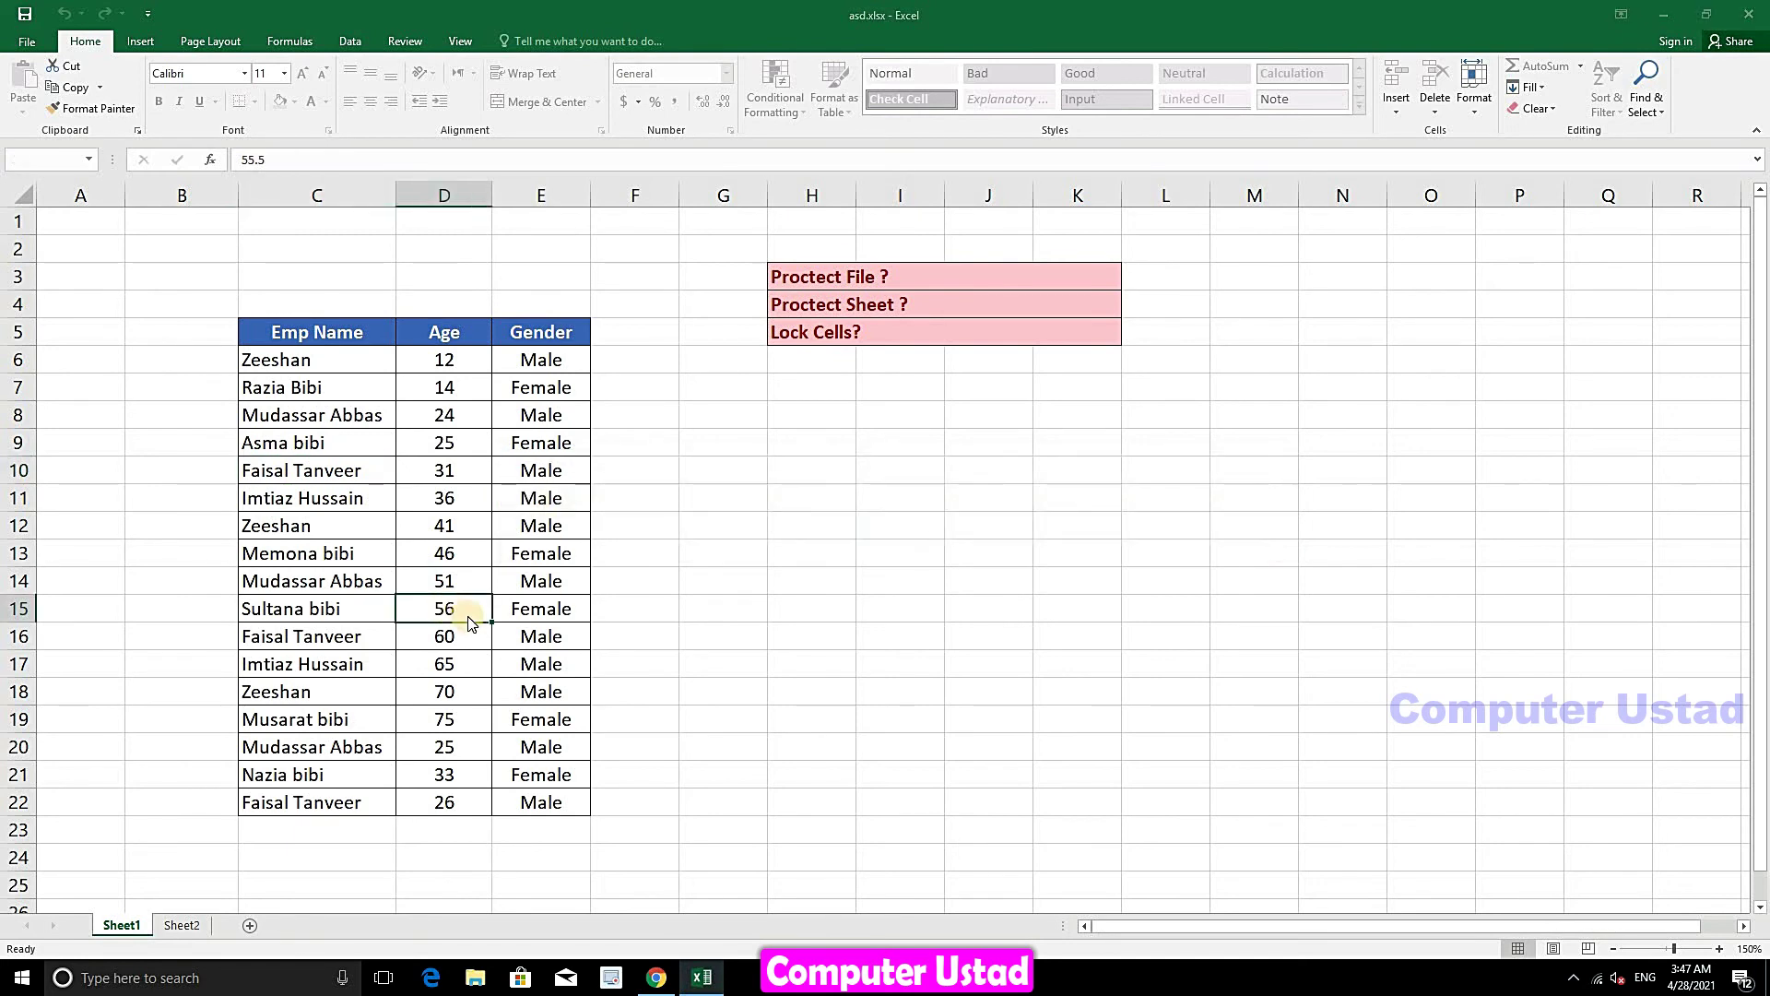
click(880, 540)
double_click(554, 610)
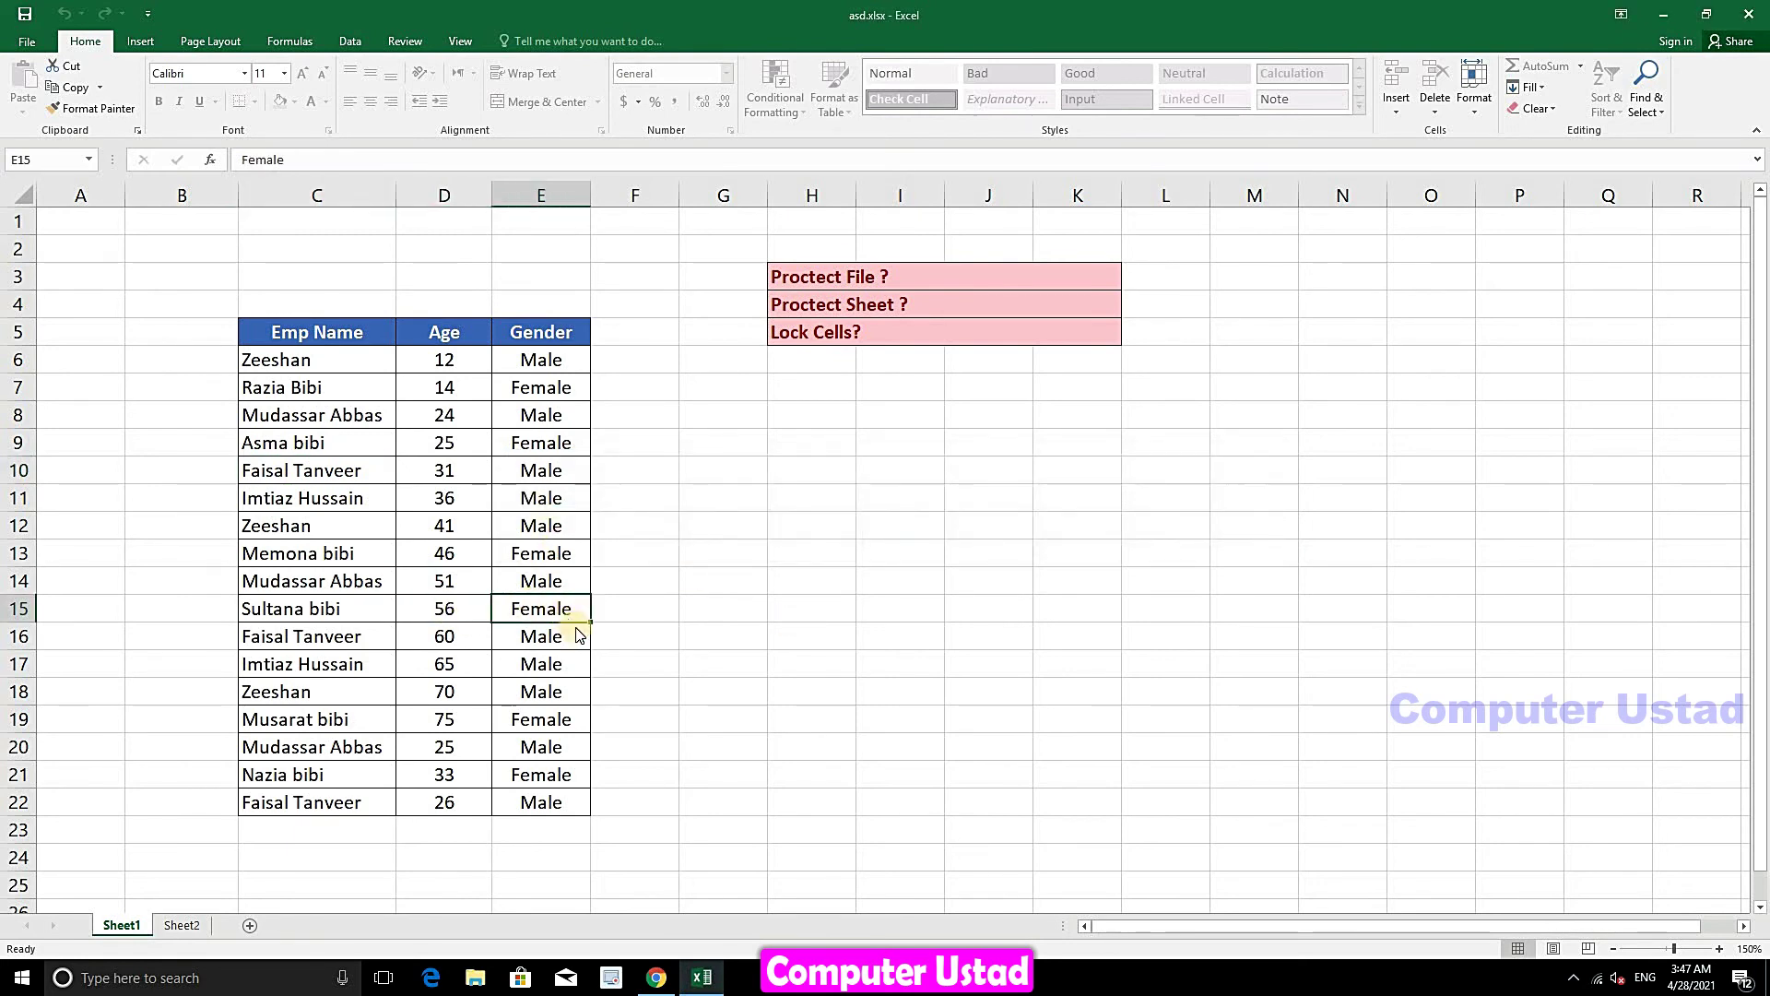
click(881, 540)
click(526, 496)
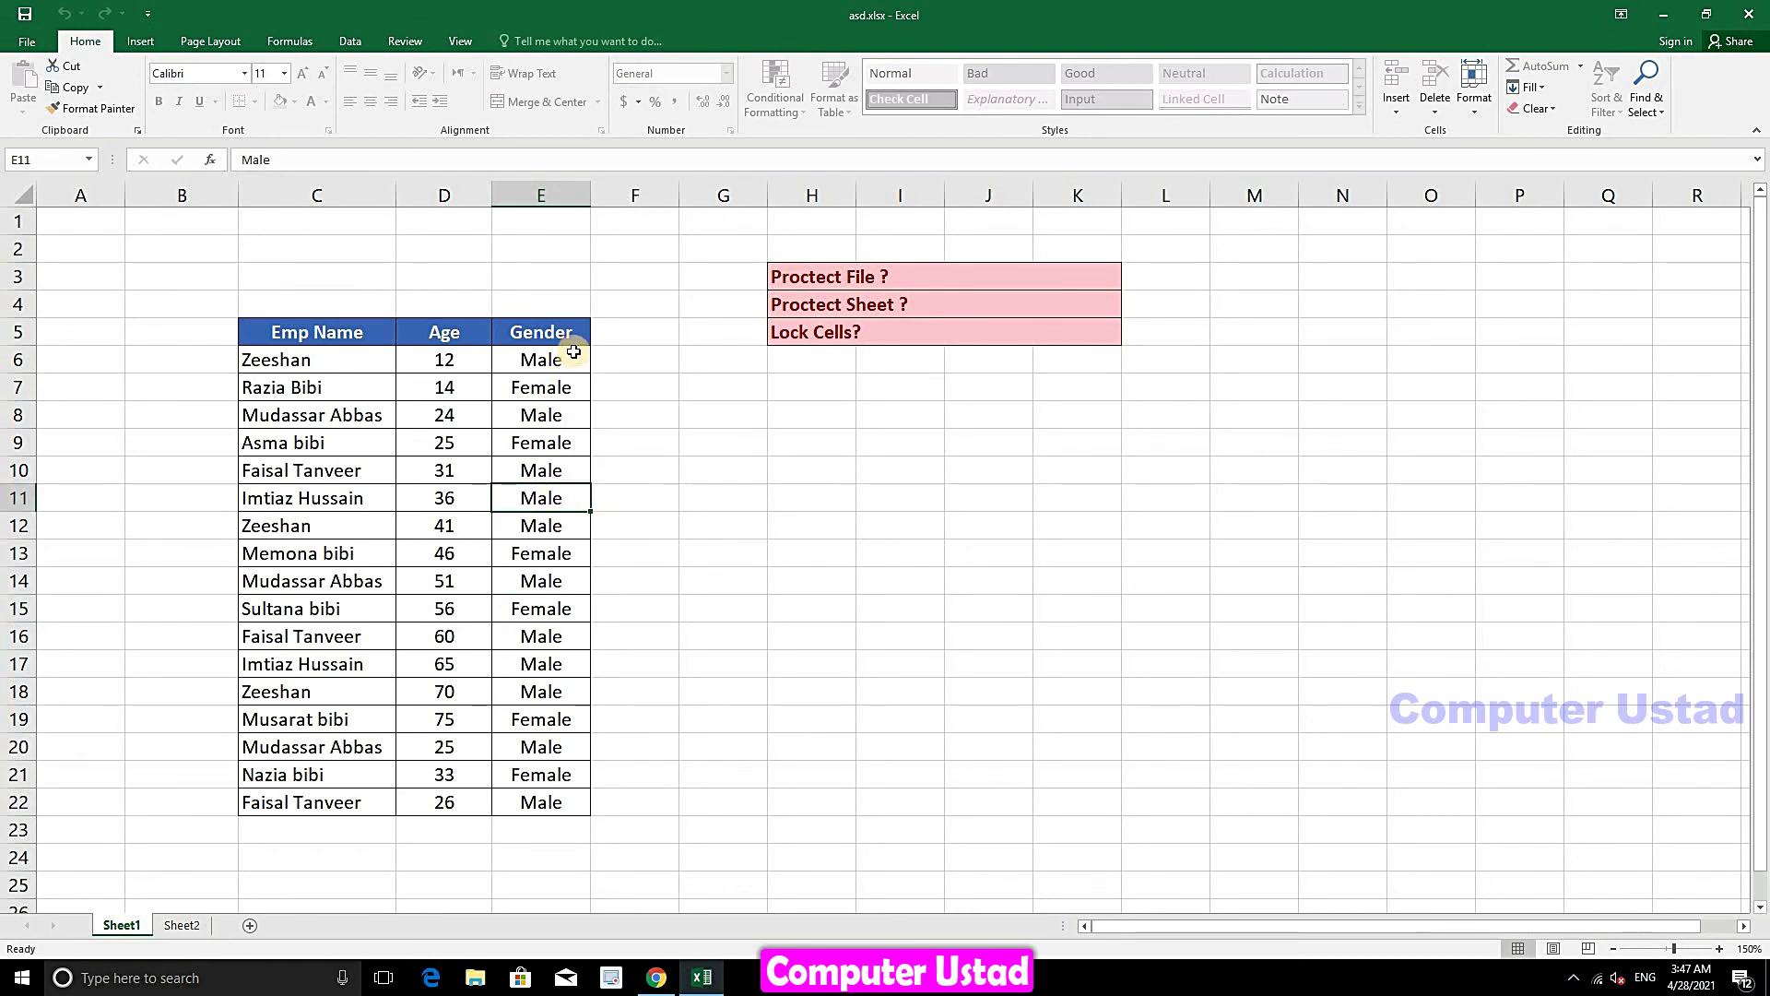
- Unprotect Sheet1 by entering the sheet password
click(1476, 109)
click(1512, 417)
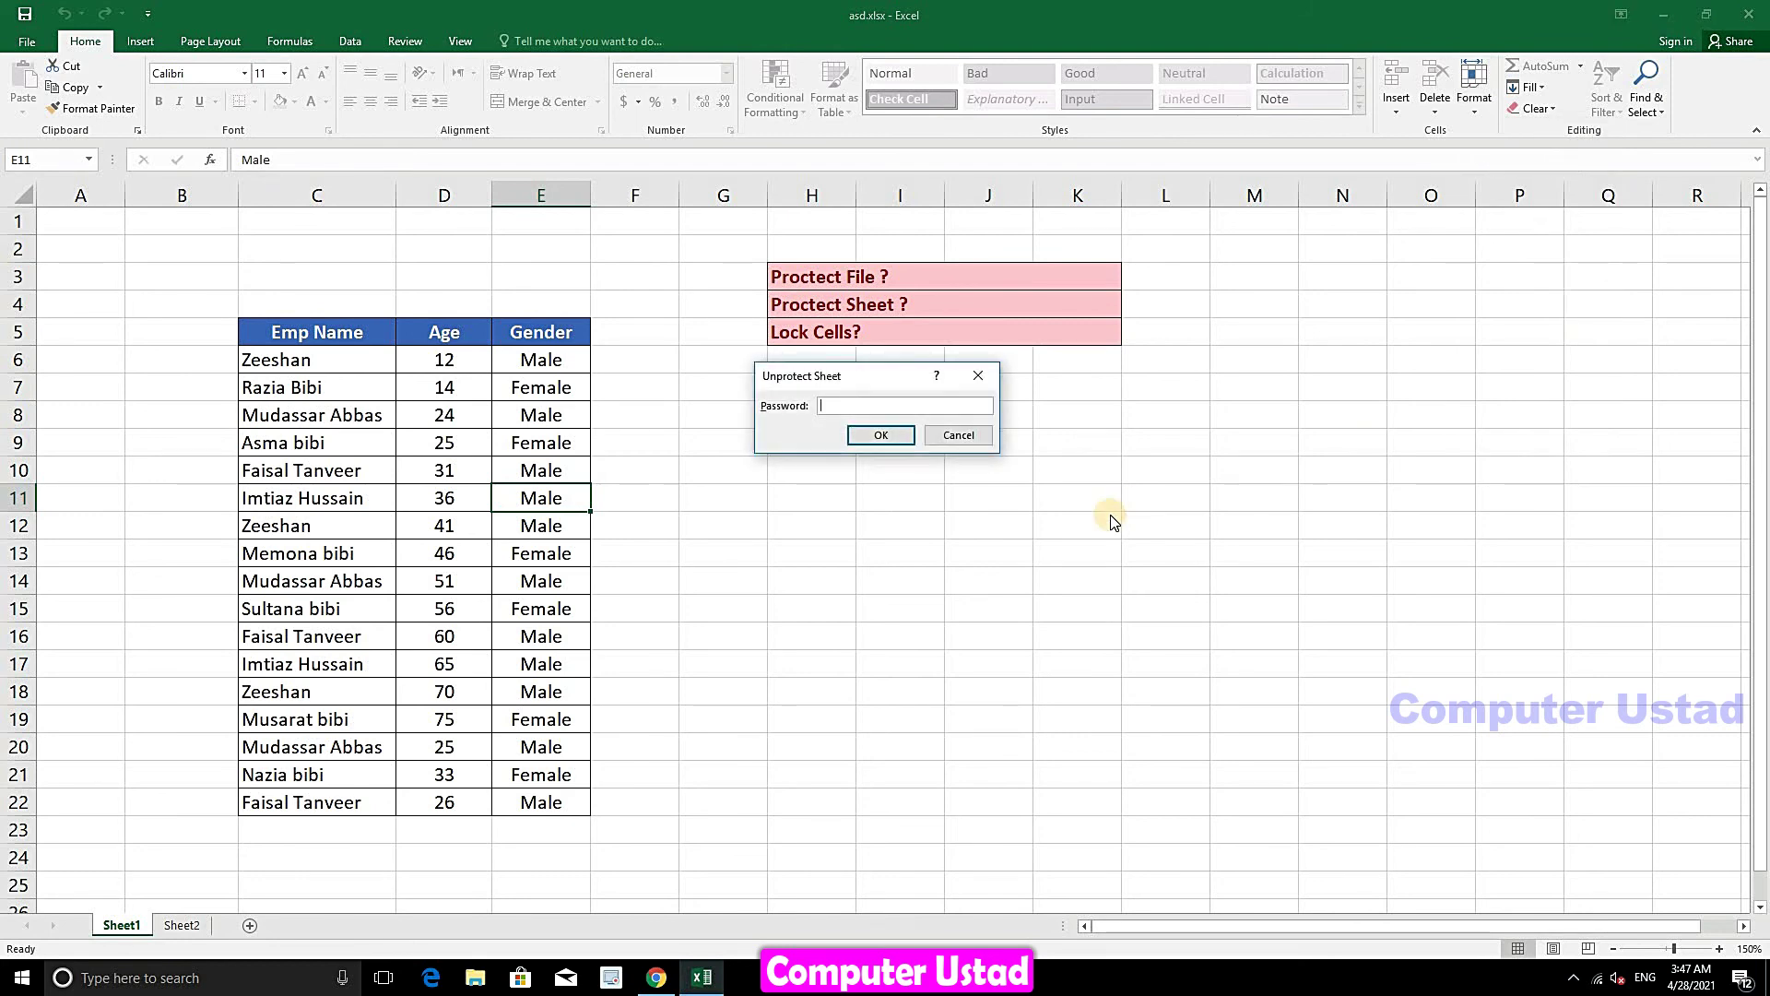
text(123)
click(891, 439)
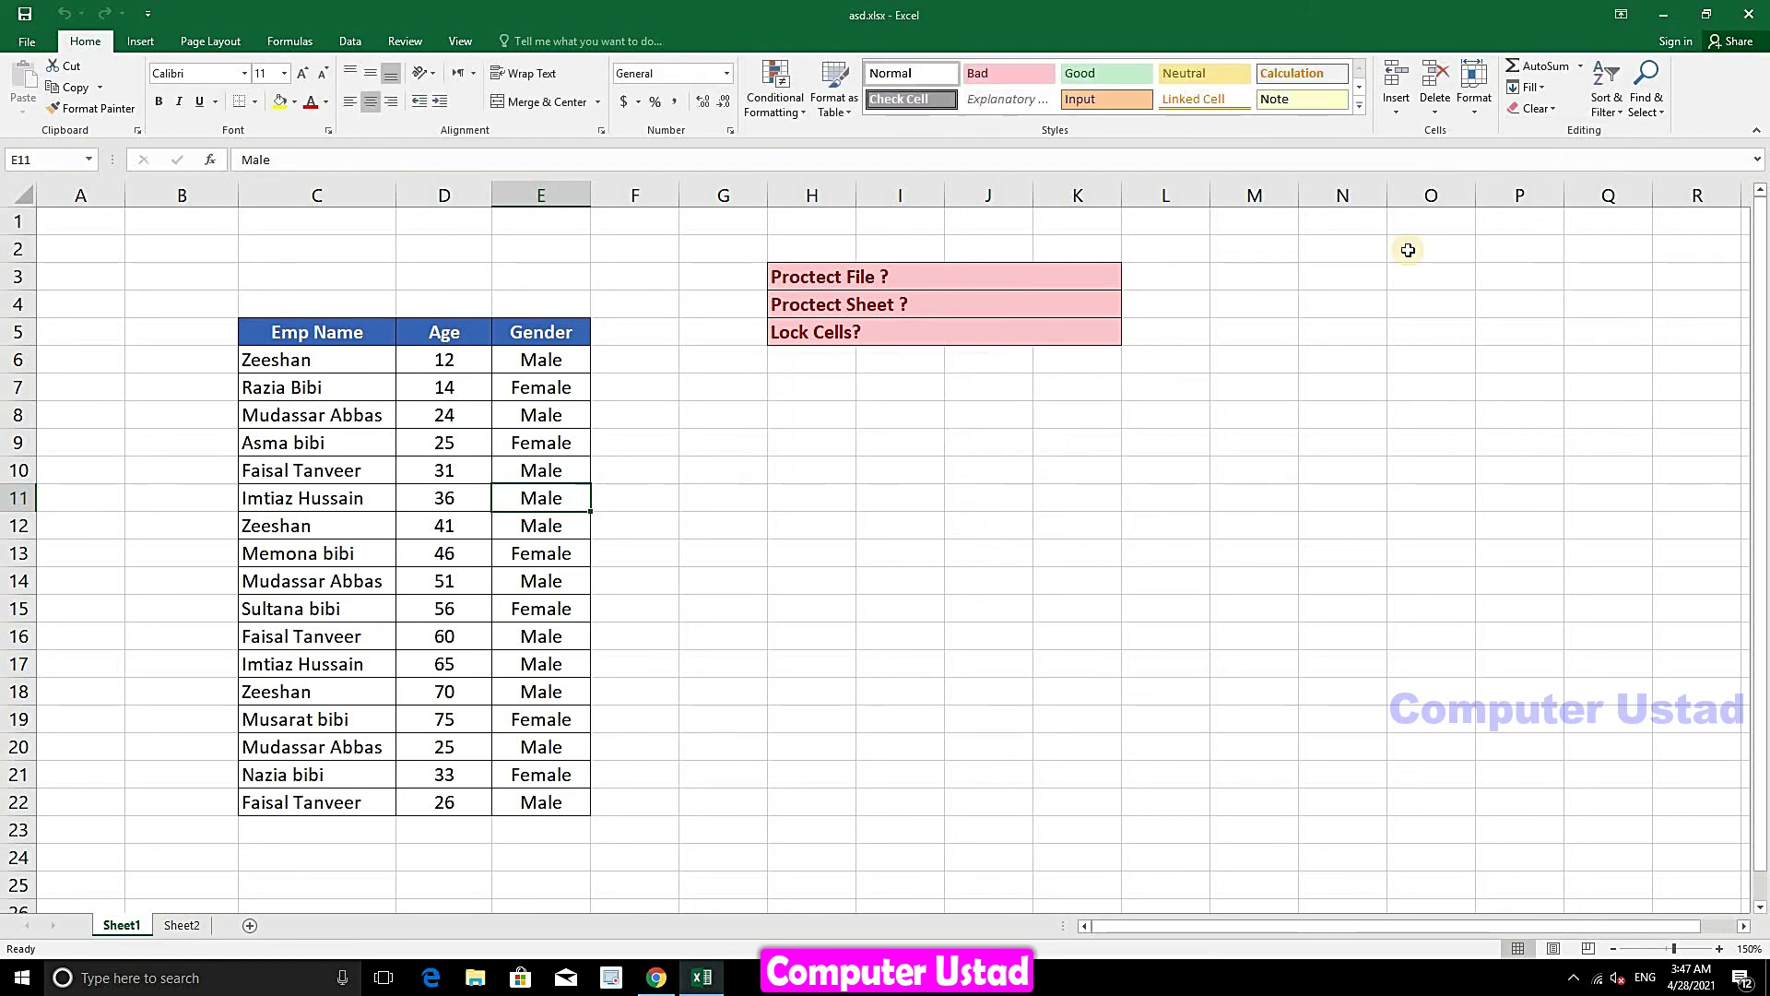
- Unlock the Gender cells E6:E22 with Lock Cell
drag(560, 362, 544, 807)
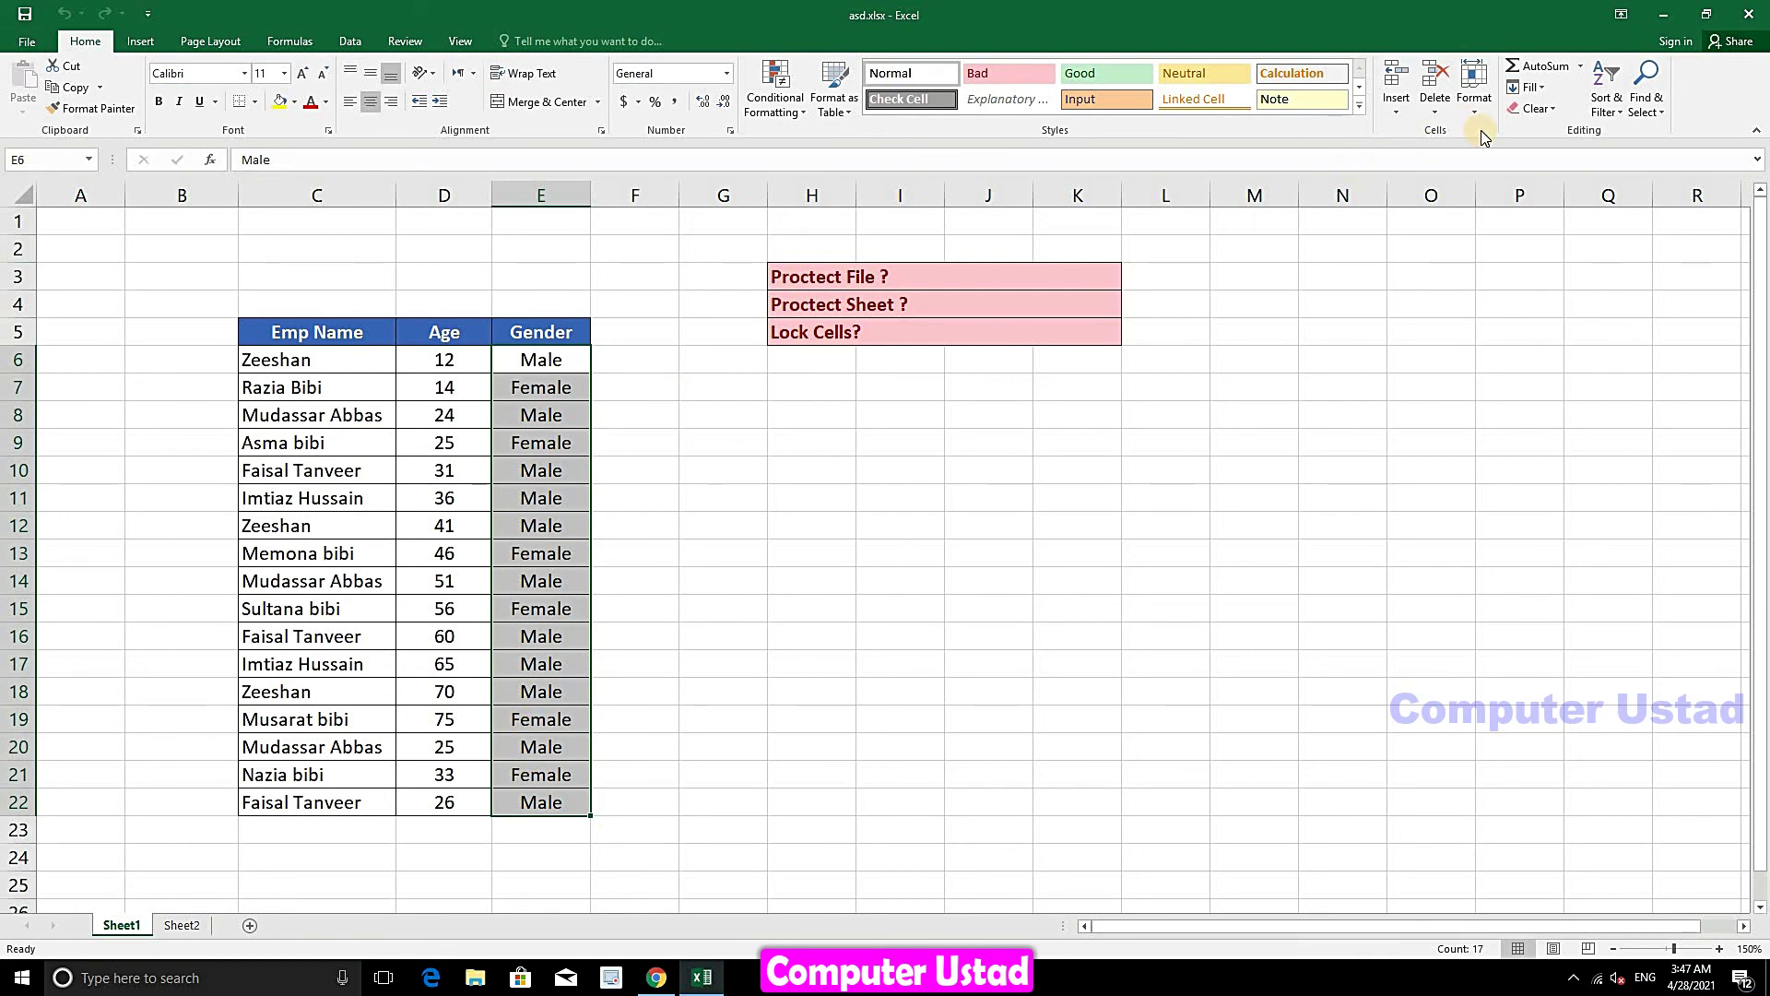
click(1476, 96)
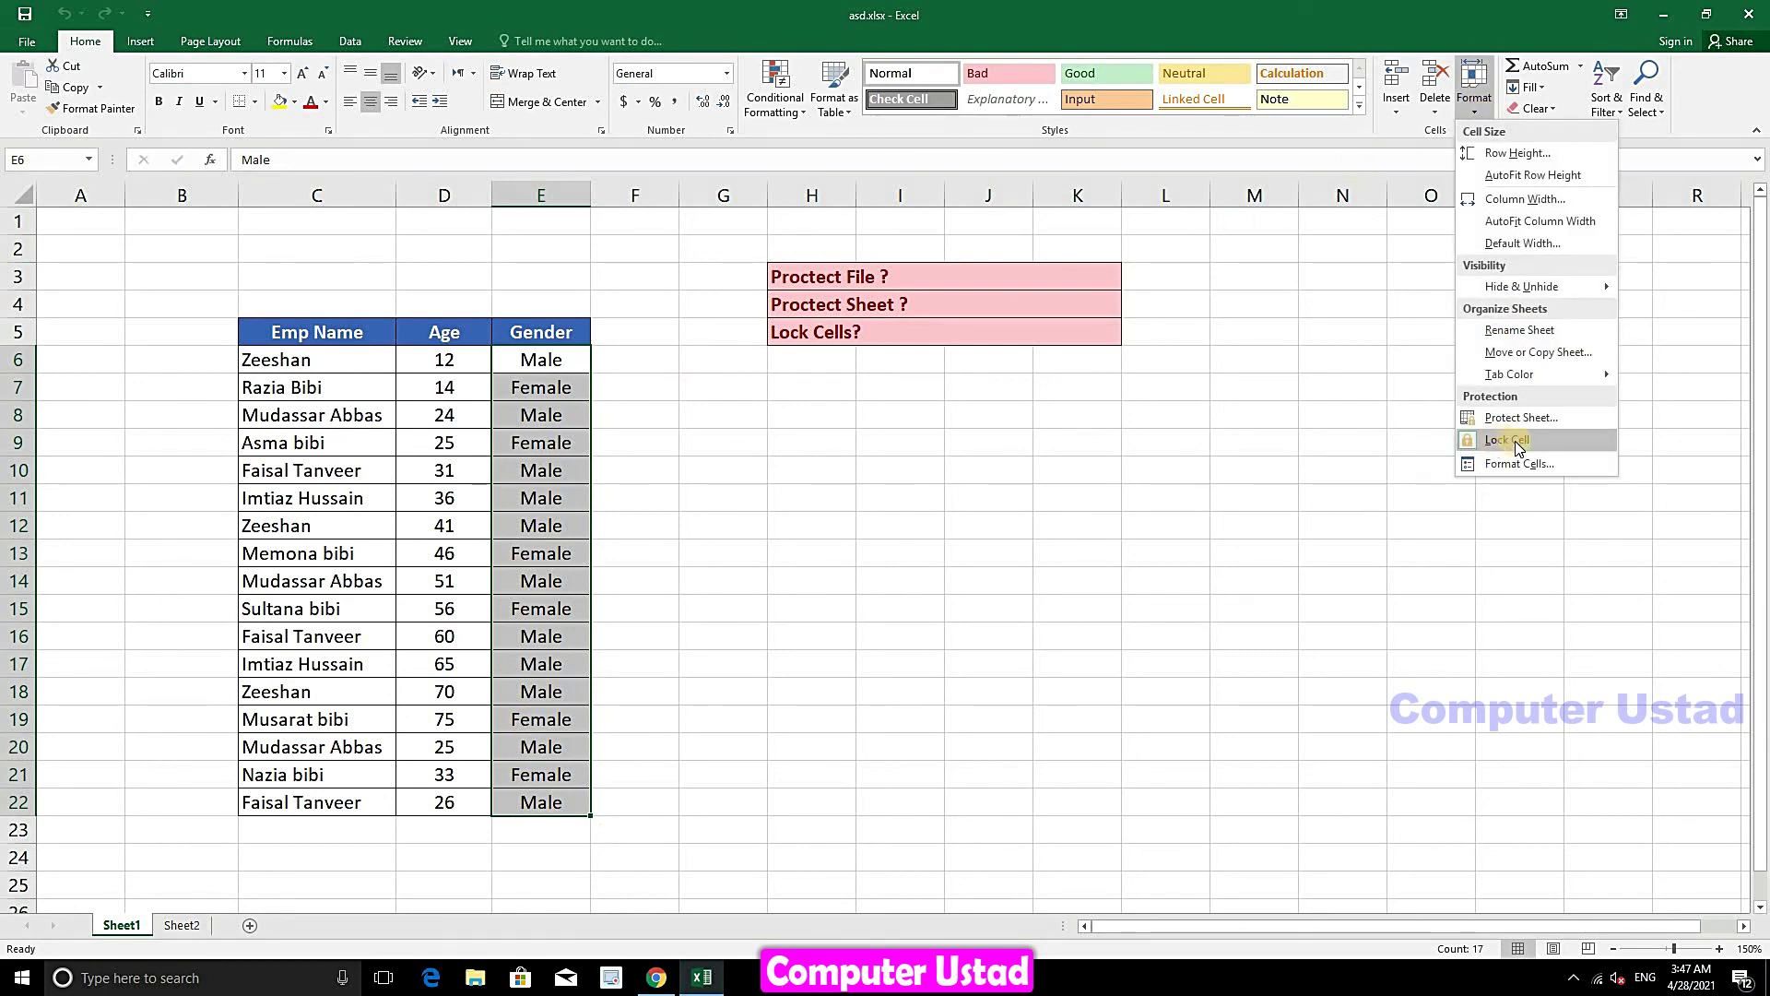
click(1496, 441)
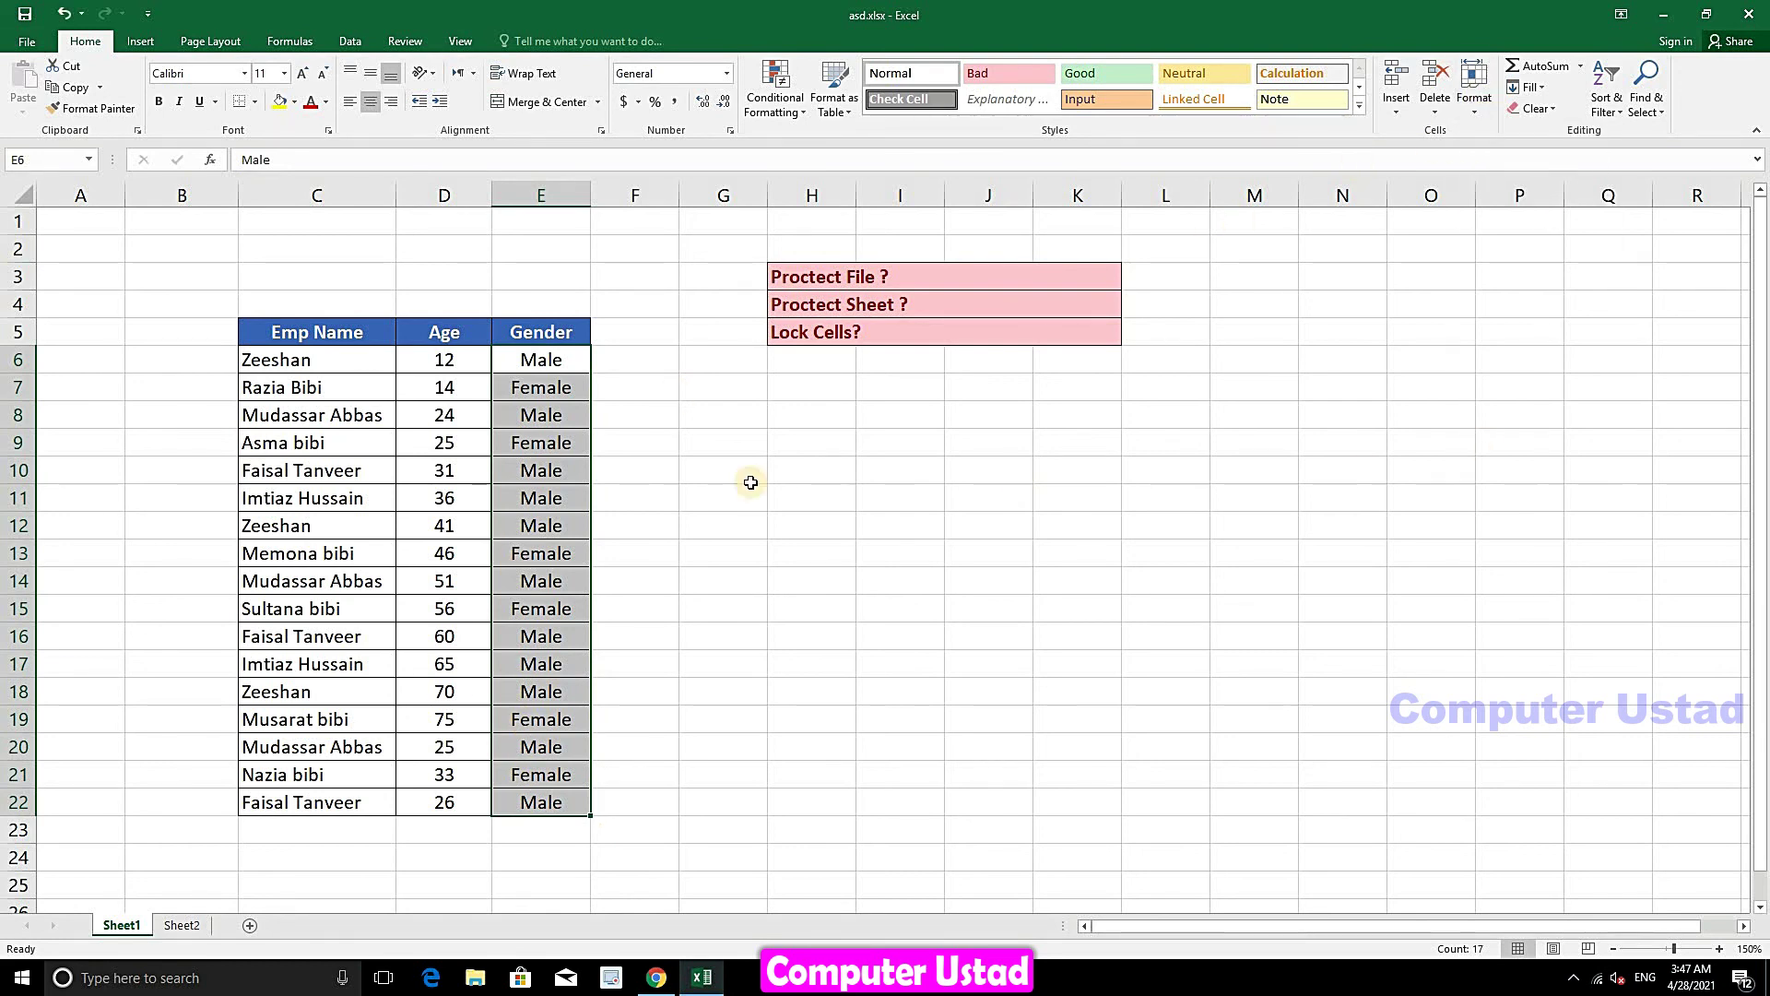
click(458, 446)
- Password-protect Sheet1 again, confirming the re-entered password
click(1478, 103)
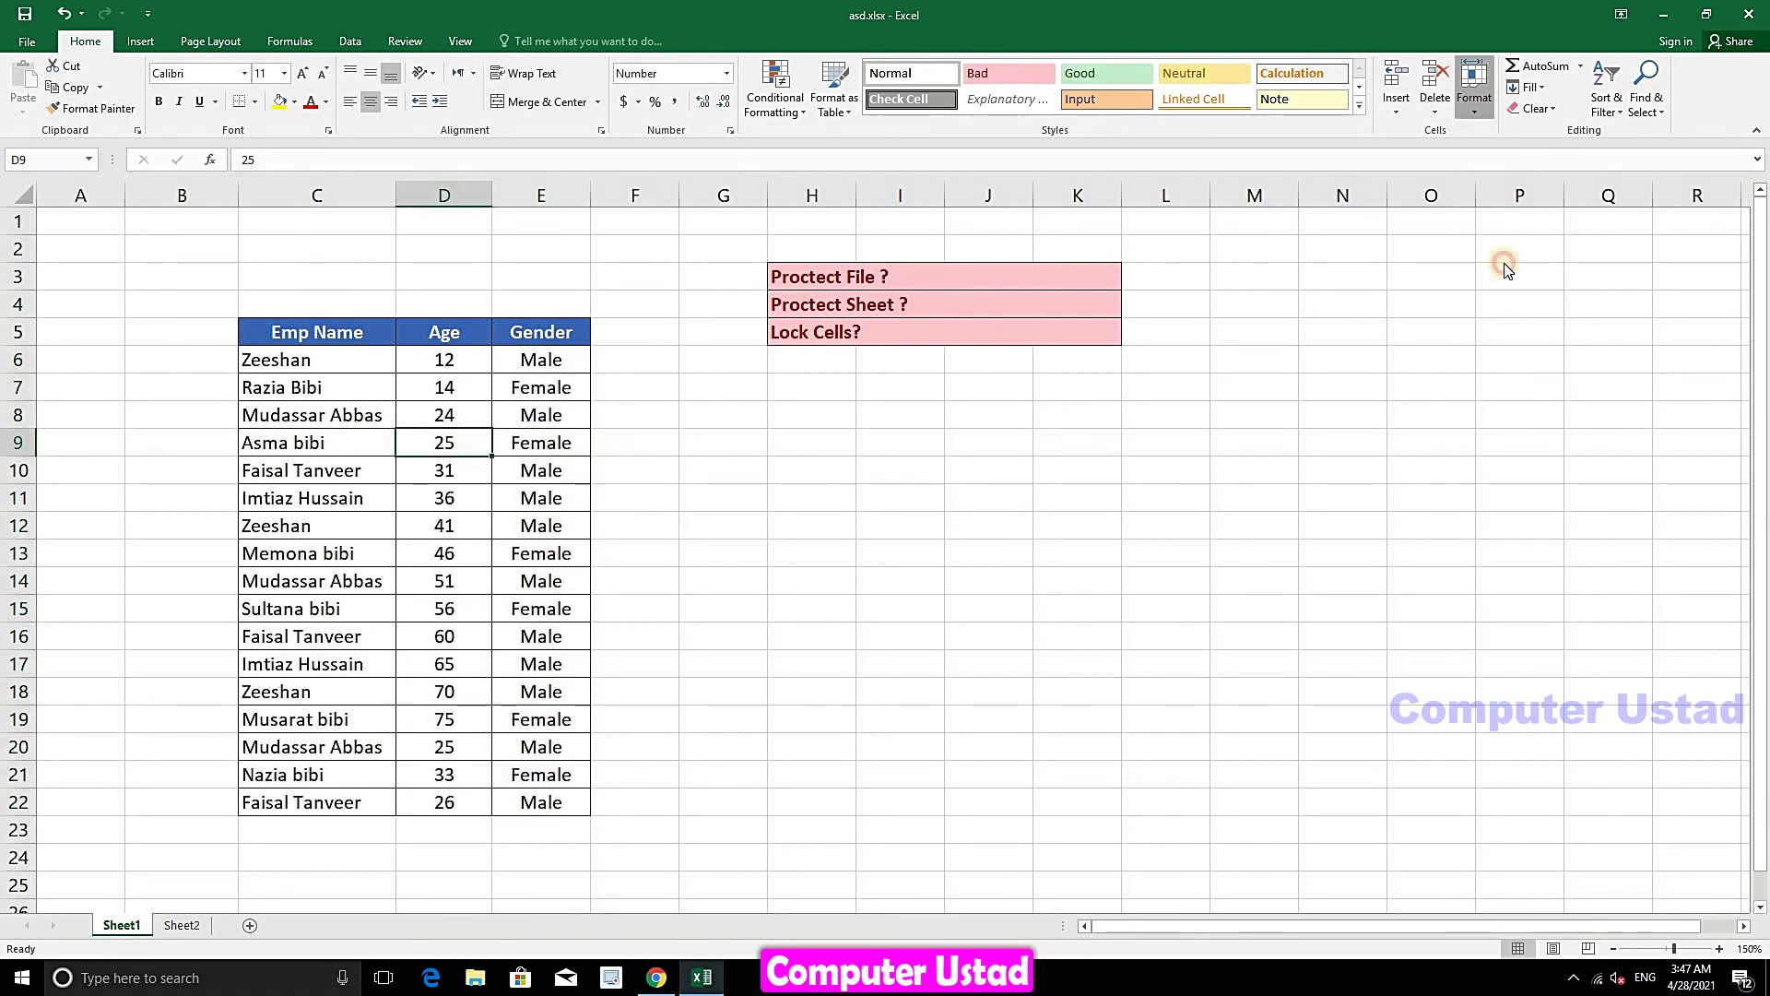
click(1517, 420)
text(123)
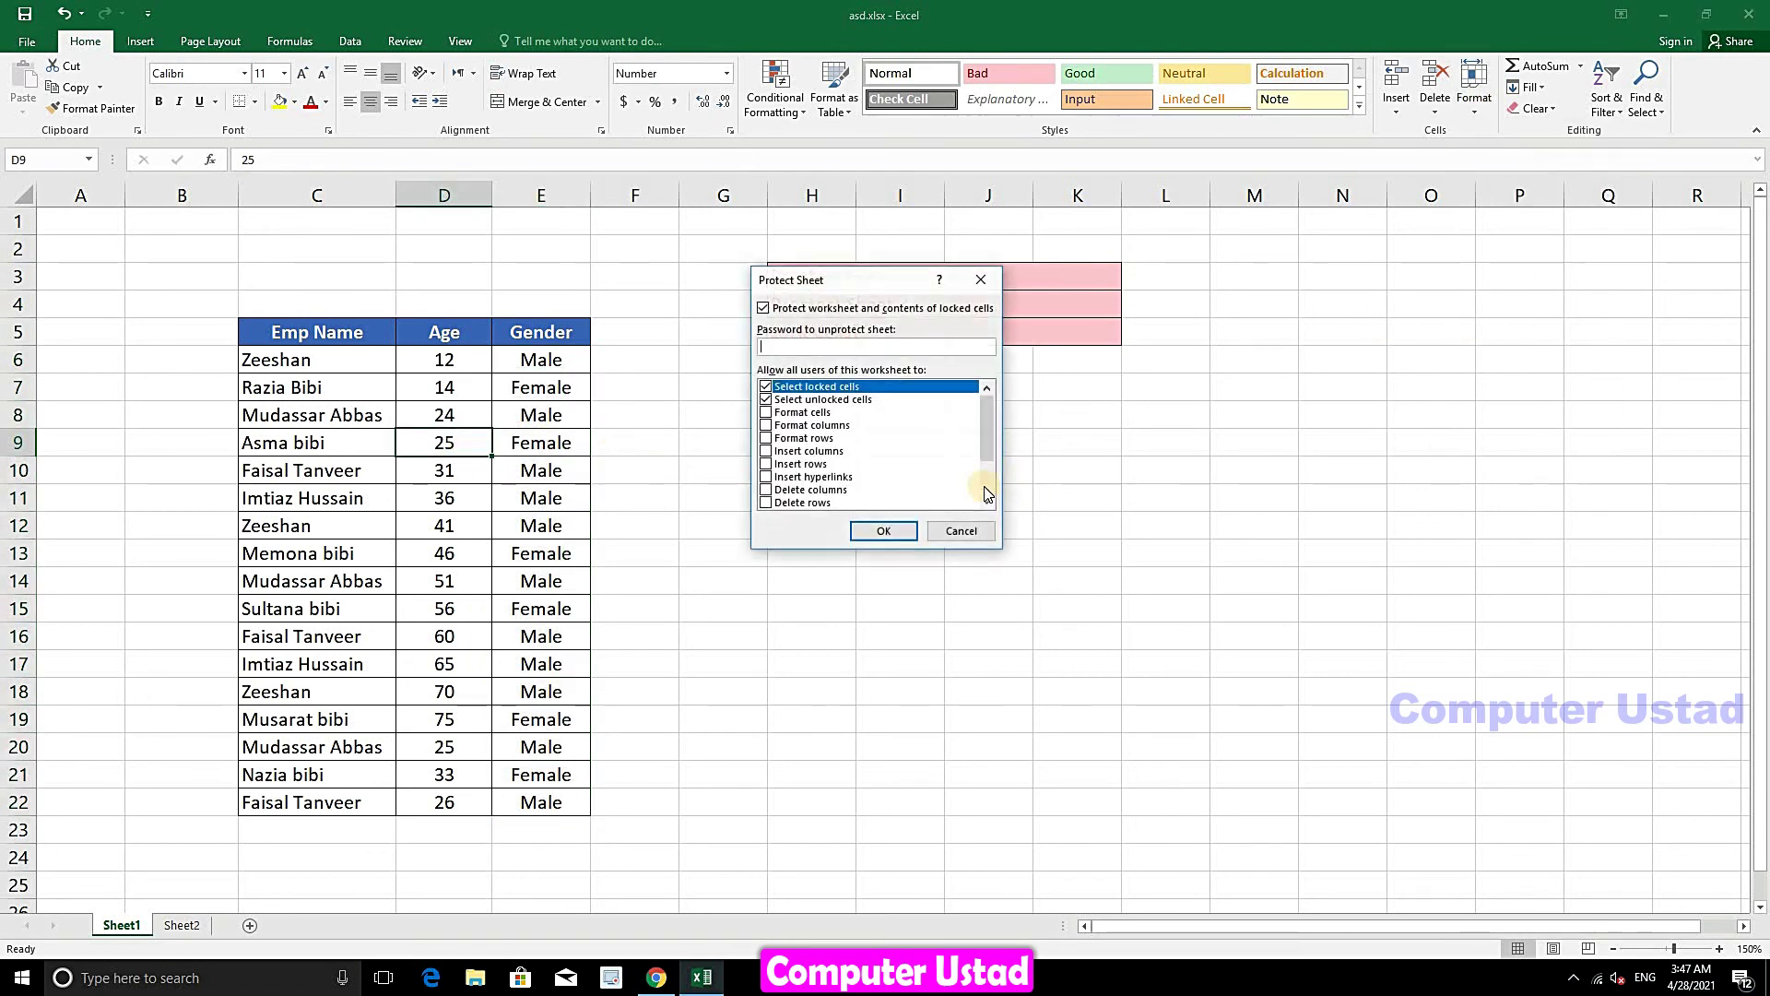
click(891, 533)
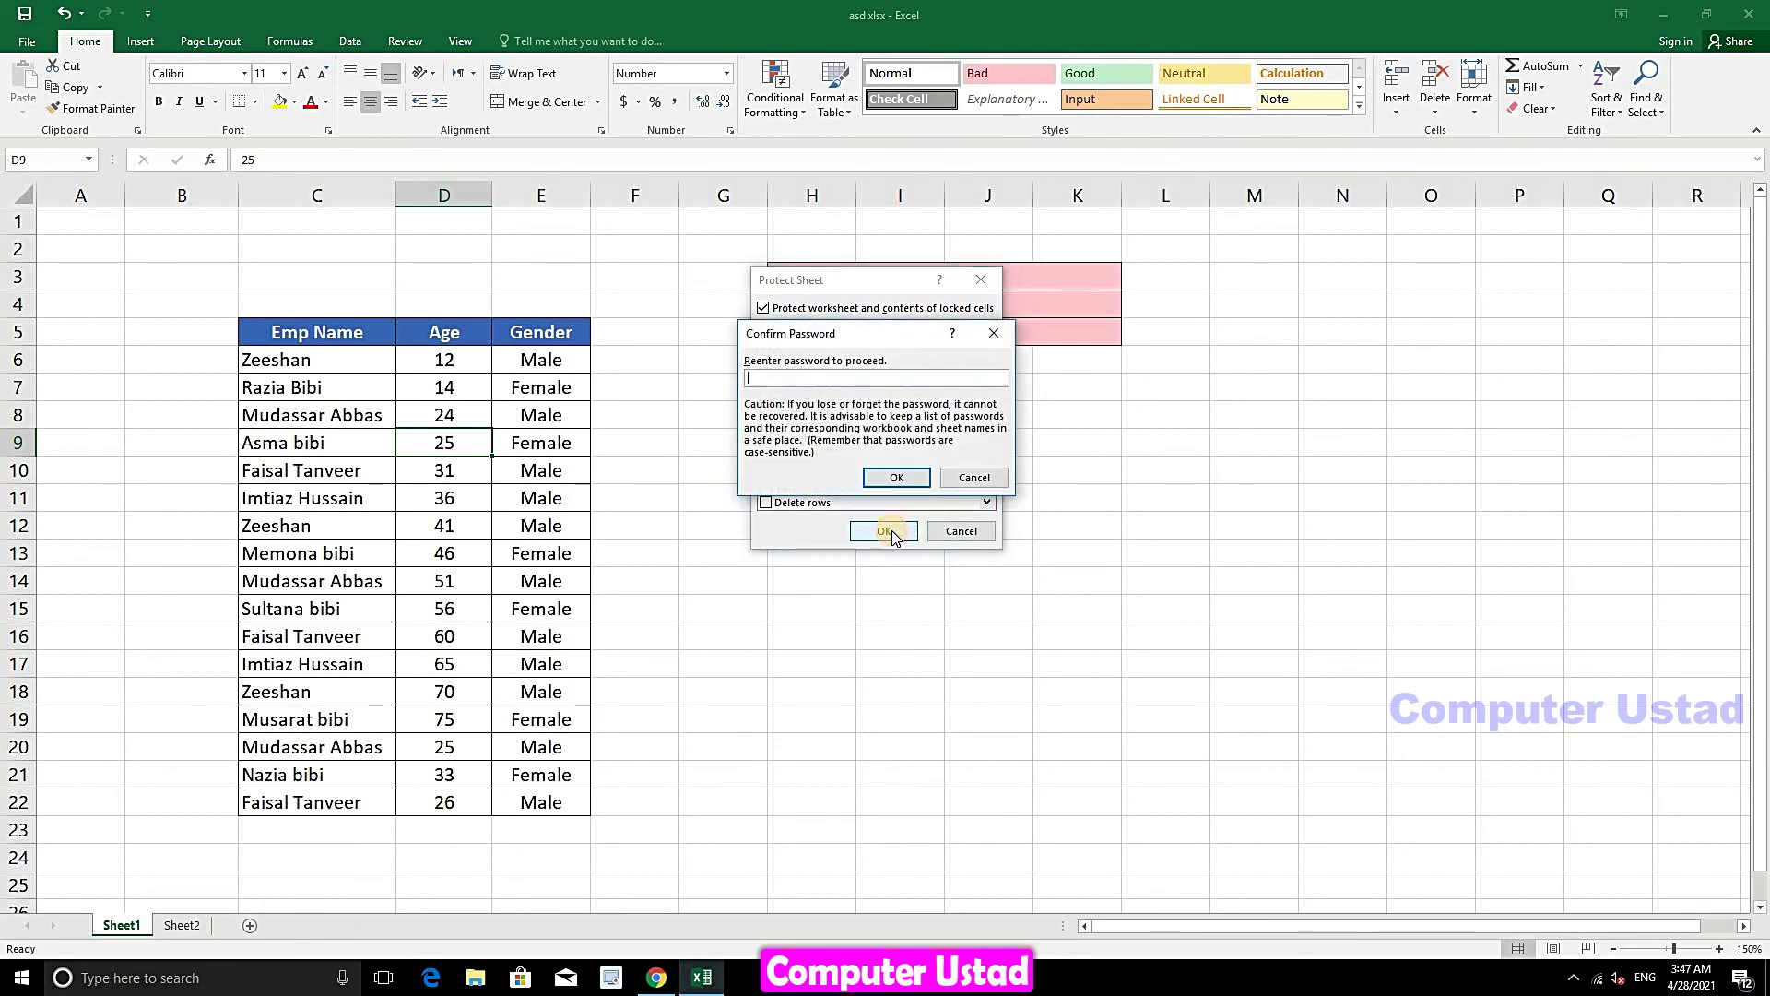
click(900, 478)
click(466, 526)
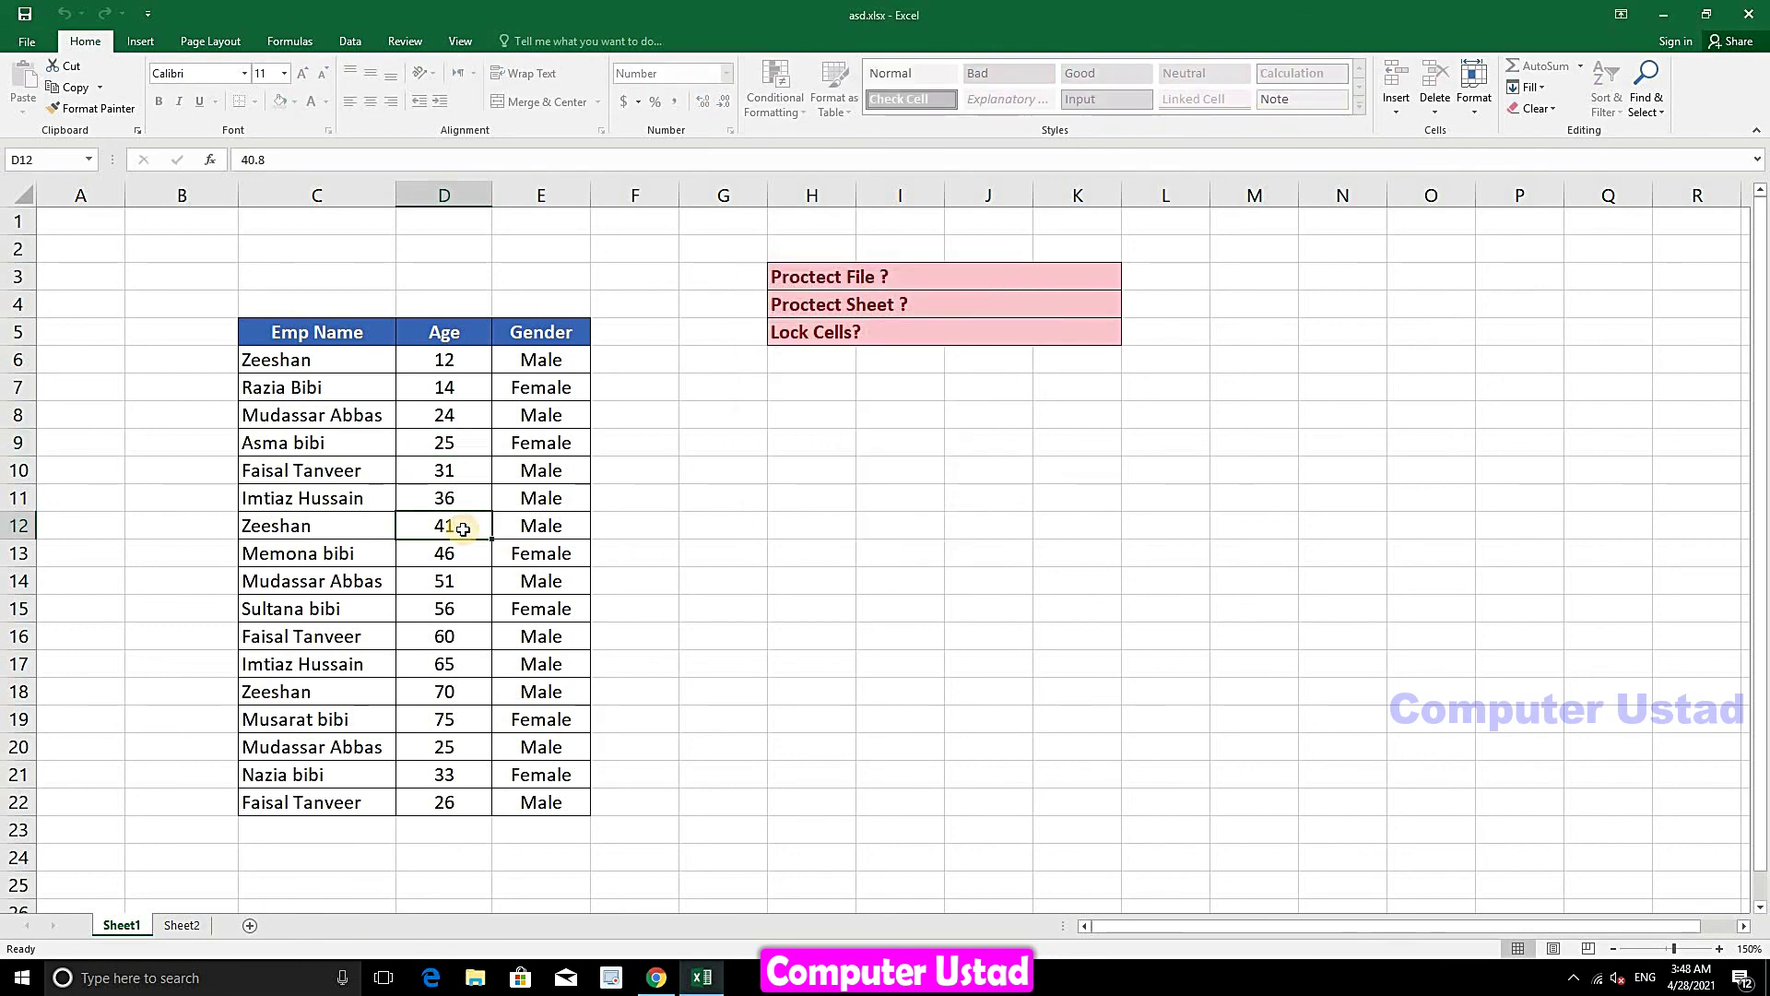
- Confirm age cell D12 and empty cell C25 still refuse edits
double_click(461, 526)
key(Return)
double_click(329, 888)
click(893, 541)
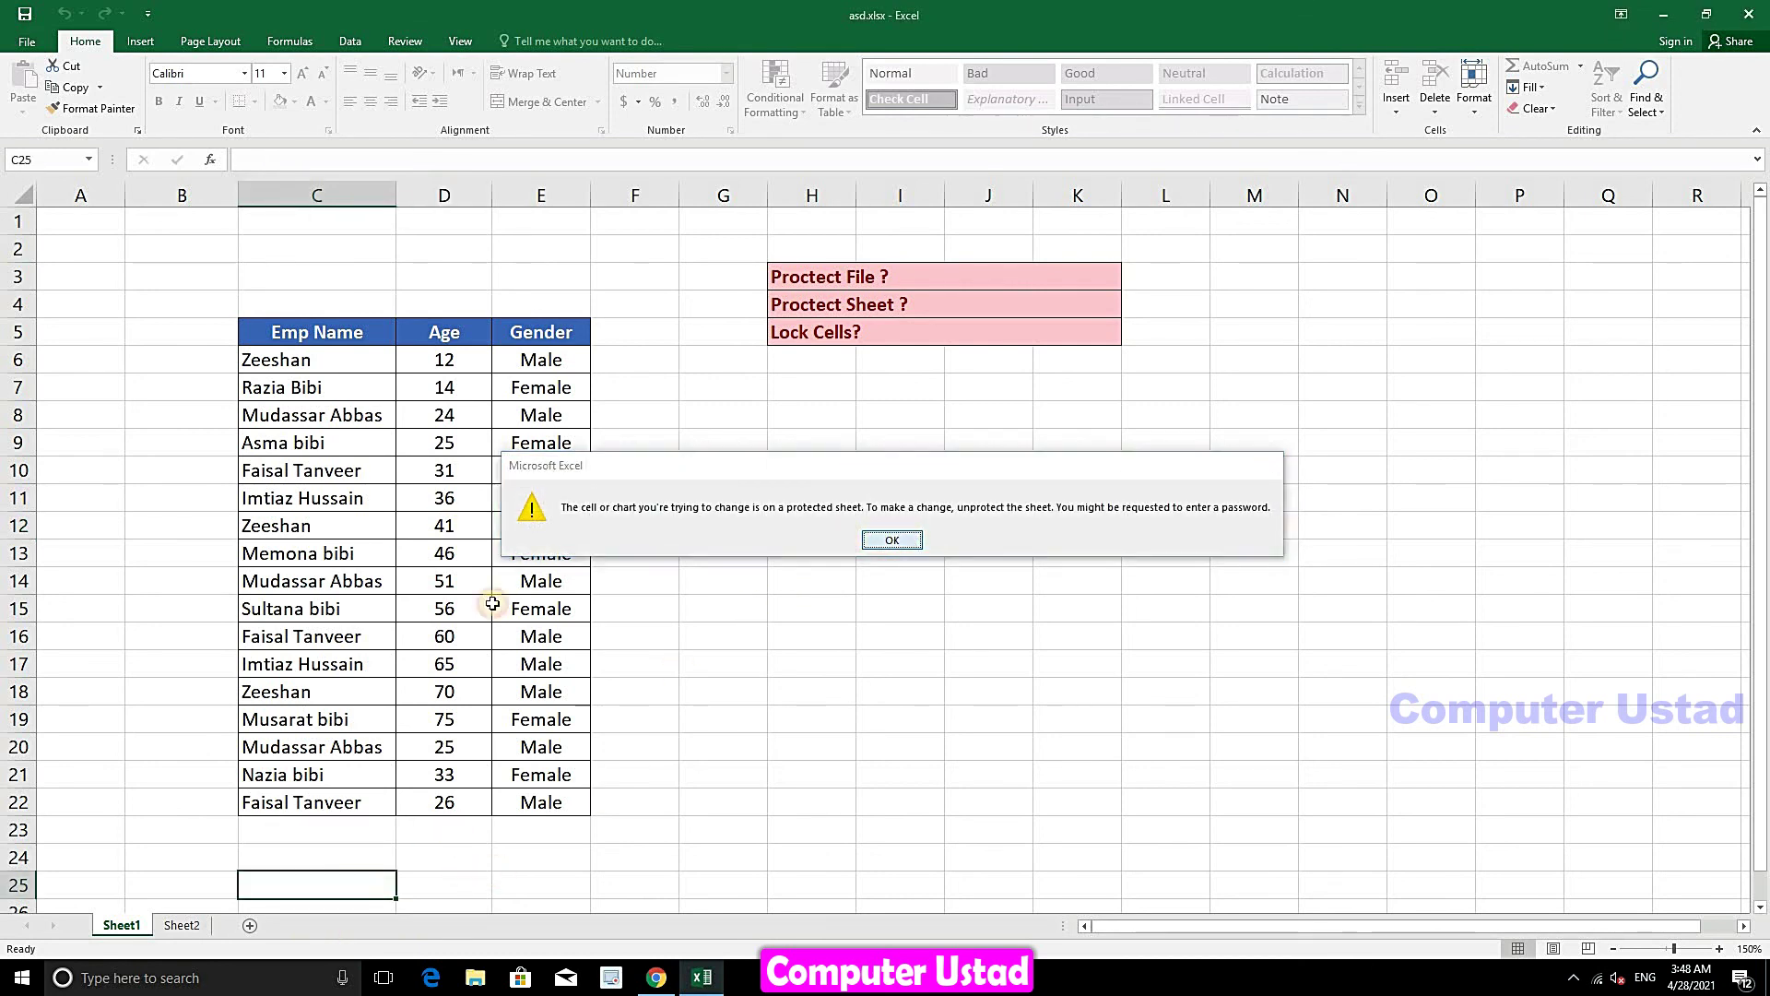
- Enter test values ewe, ew and wew into Gender cells E14:E16
click(526, 583)
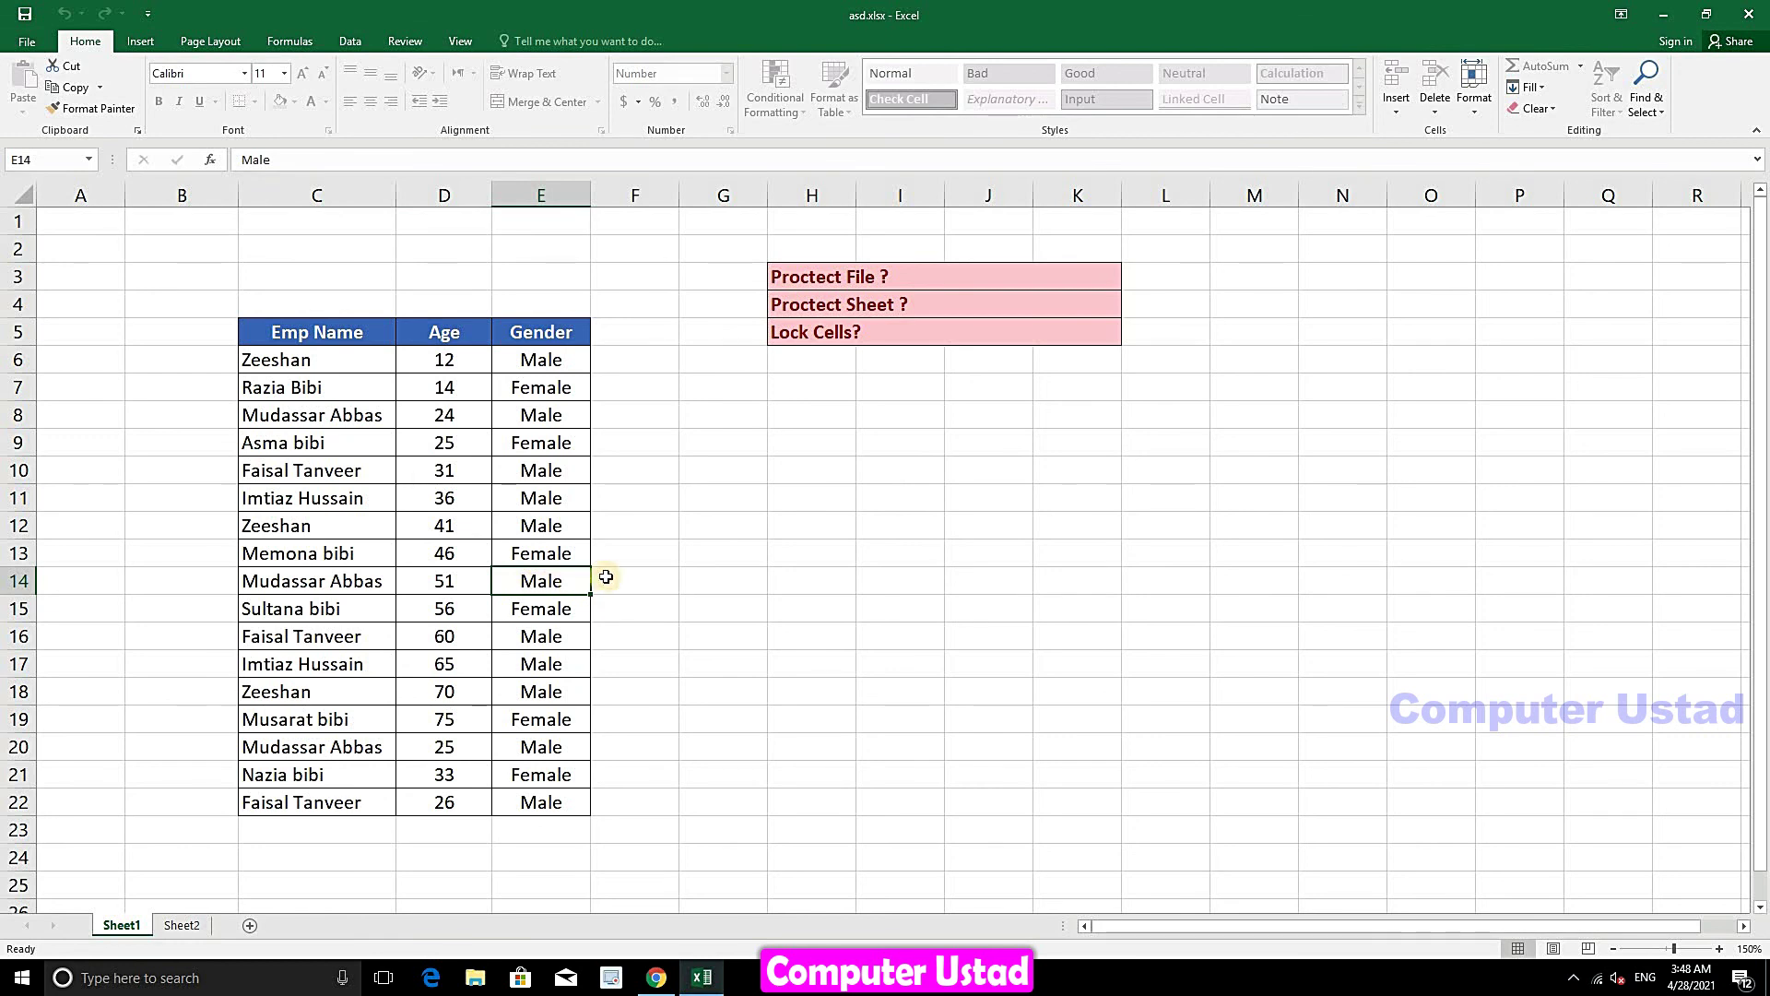
text(ewe)
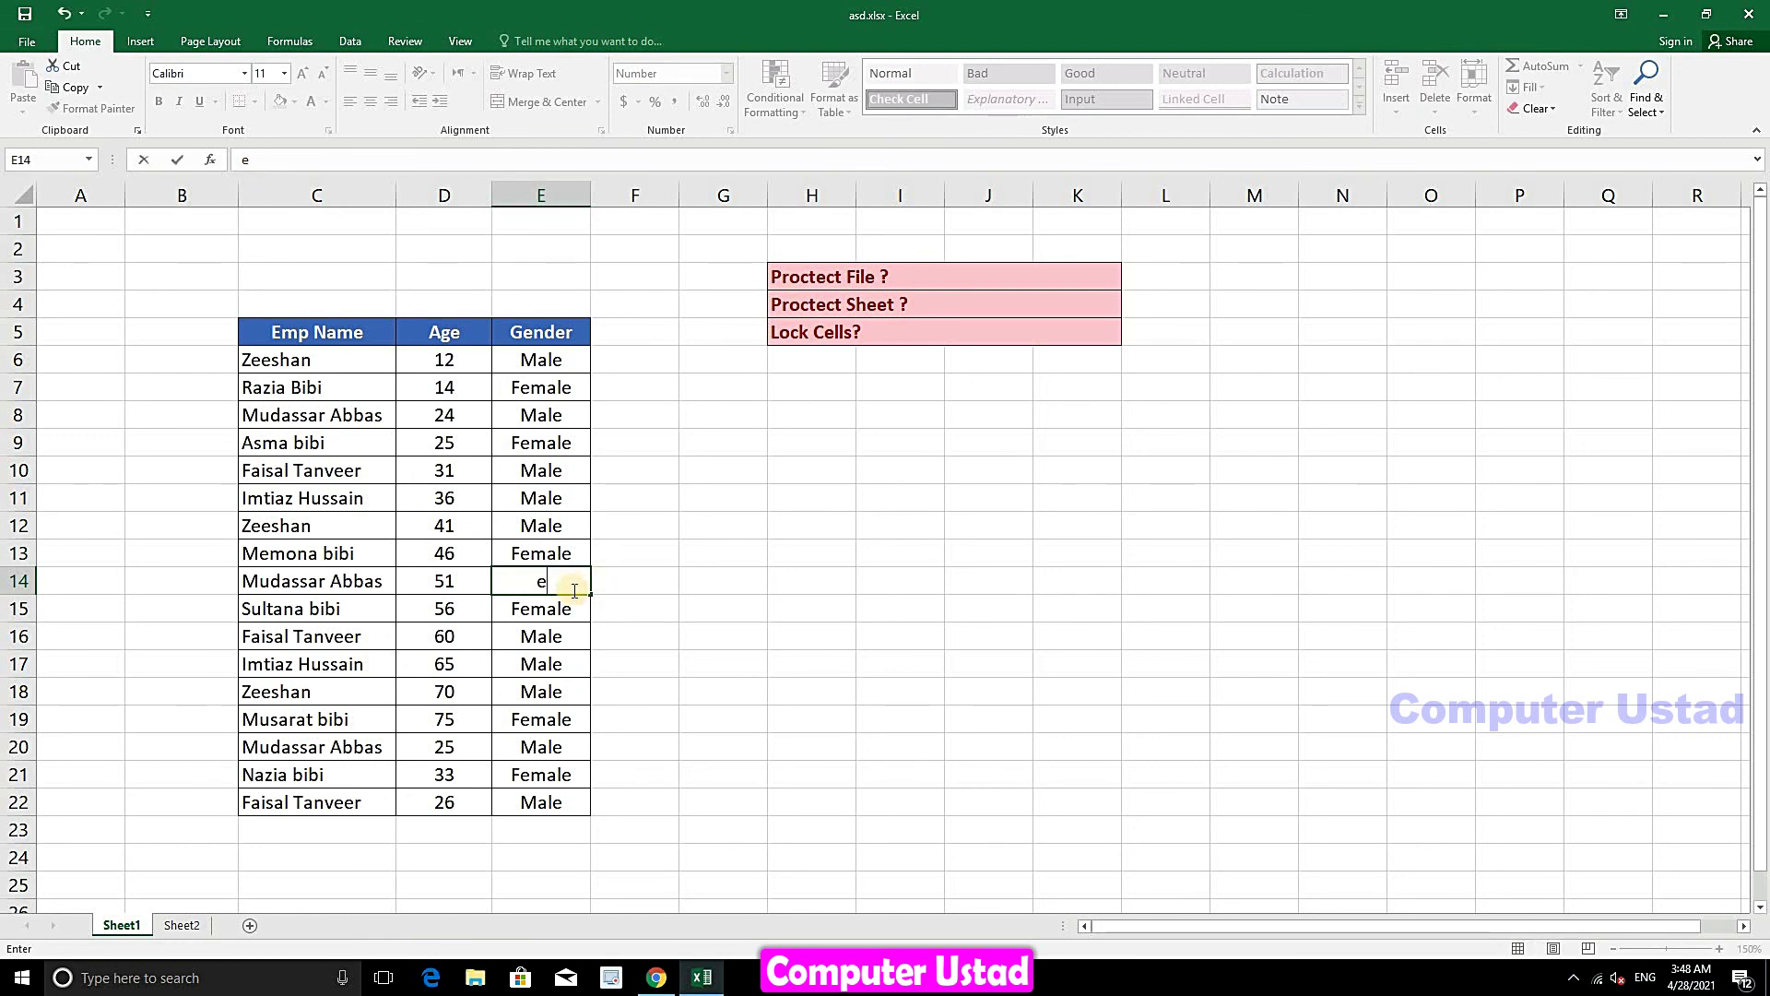
click(565, 612)
text(ewe)
click(563, 639)
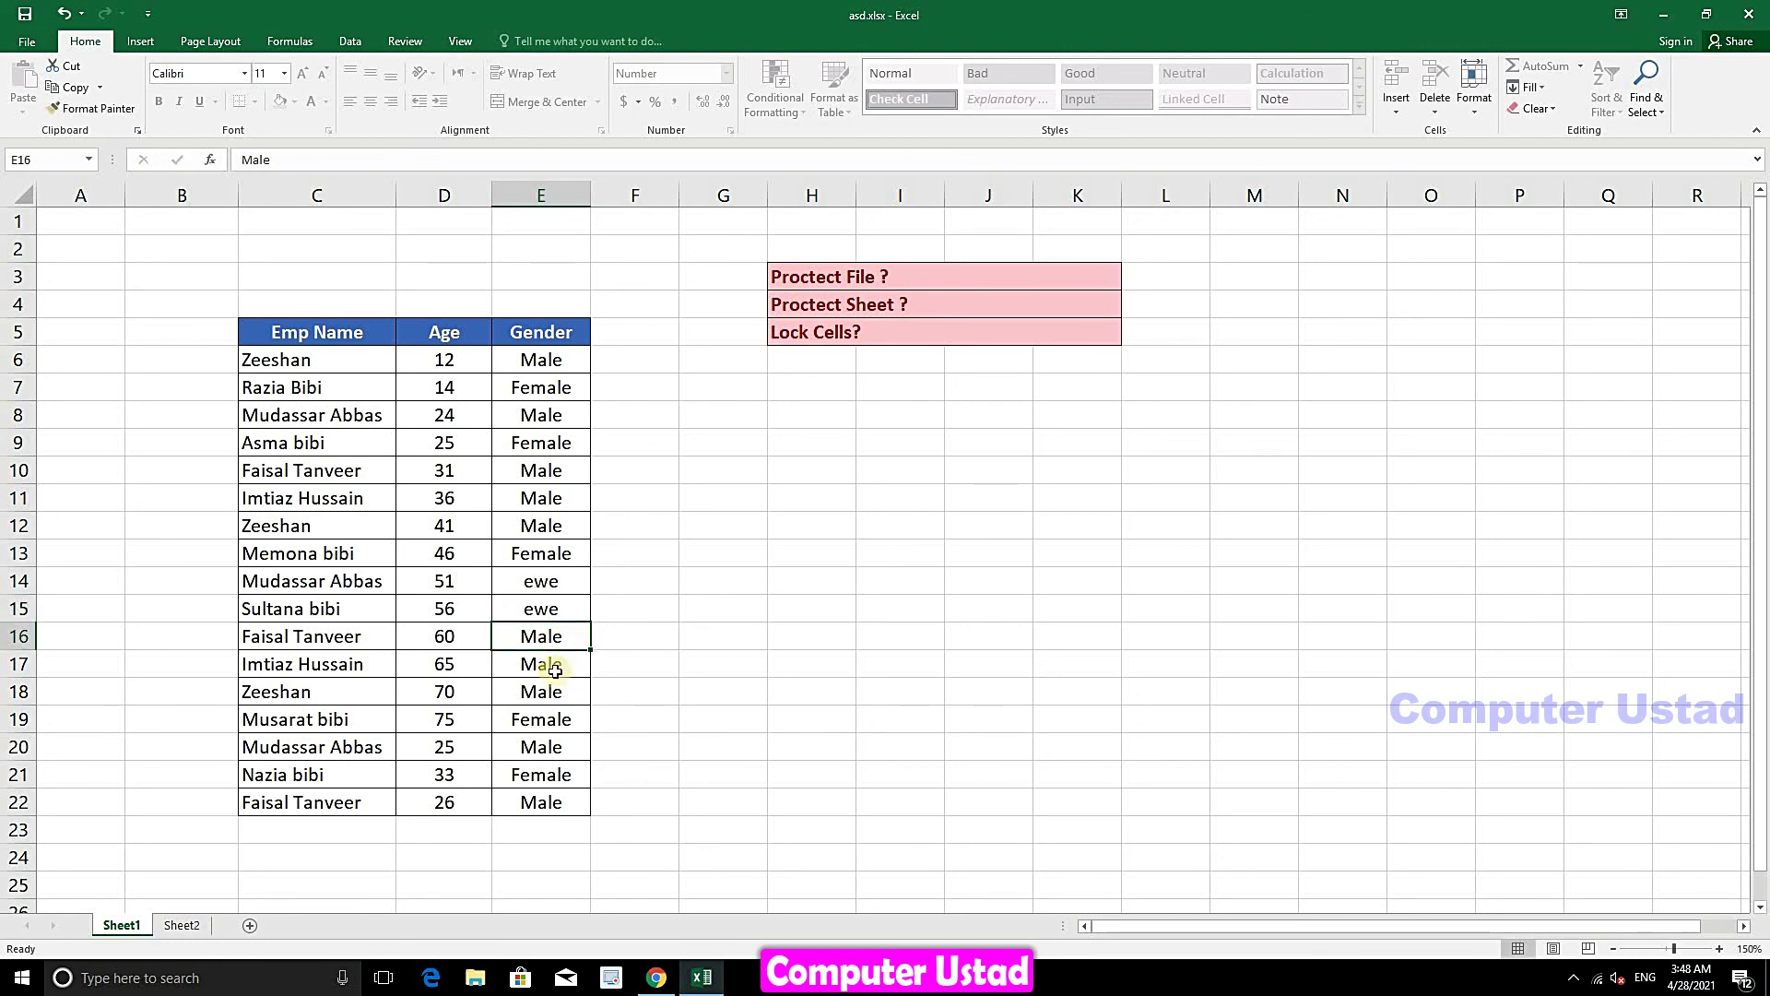
text(wew)
click(556, 683)
- Select Gender cells E6:E22, then confirm name cell C17 still refuses edits
drag(542, 360, 547, 799)
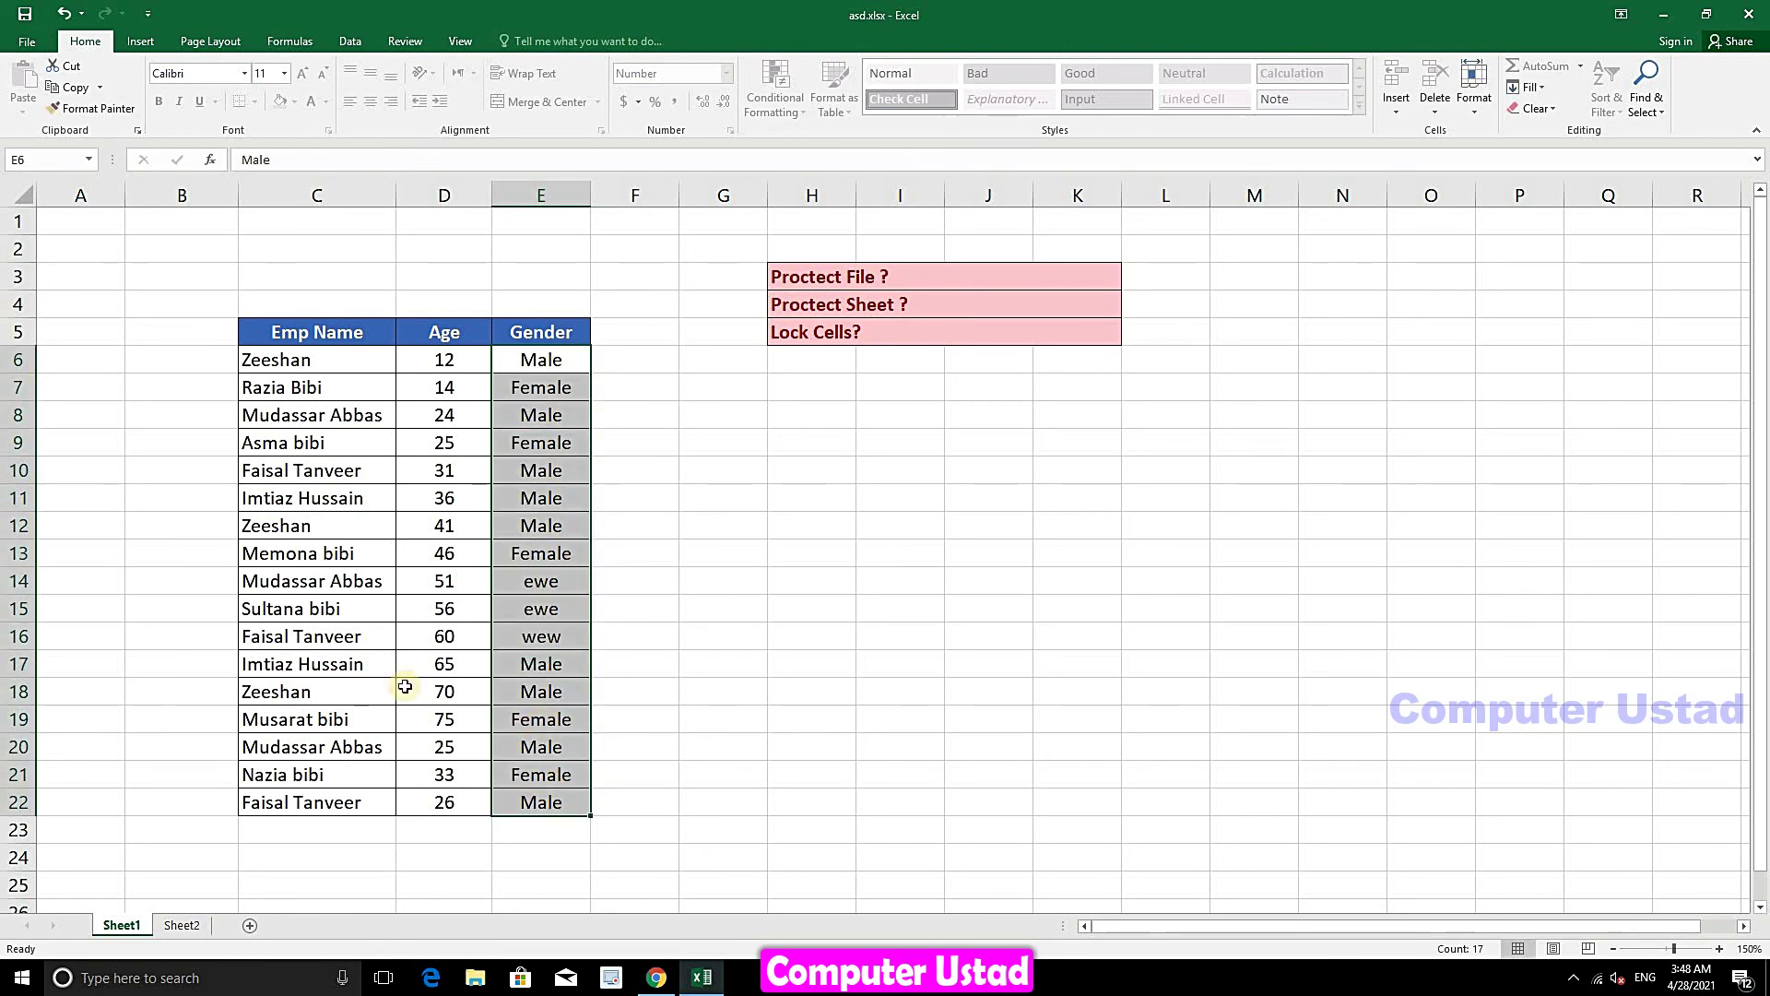
double_click(313, 664)
click(891, 541)
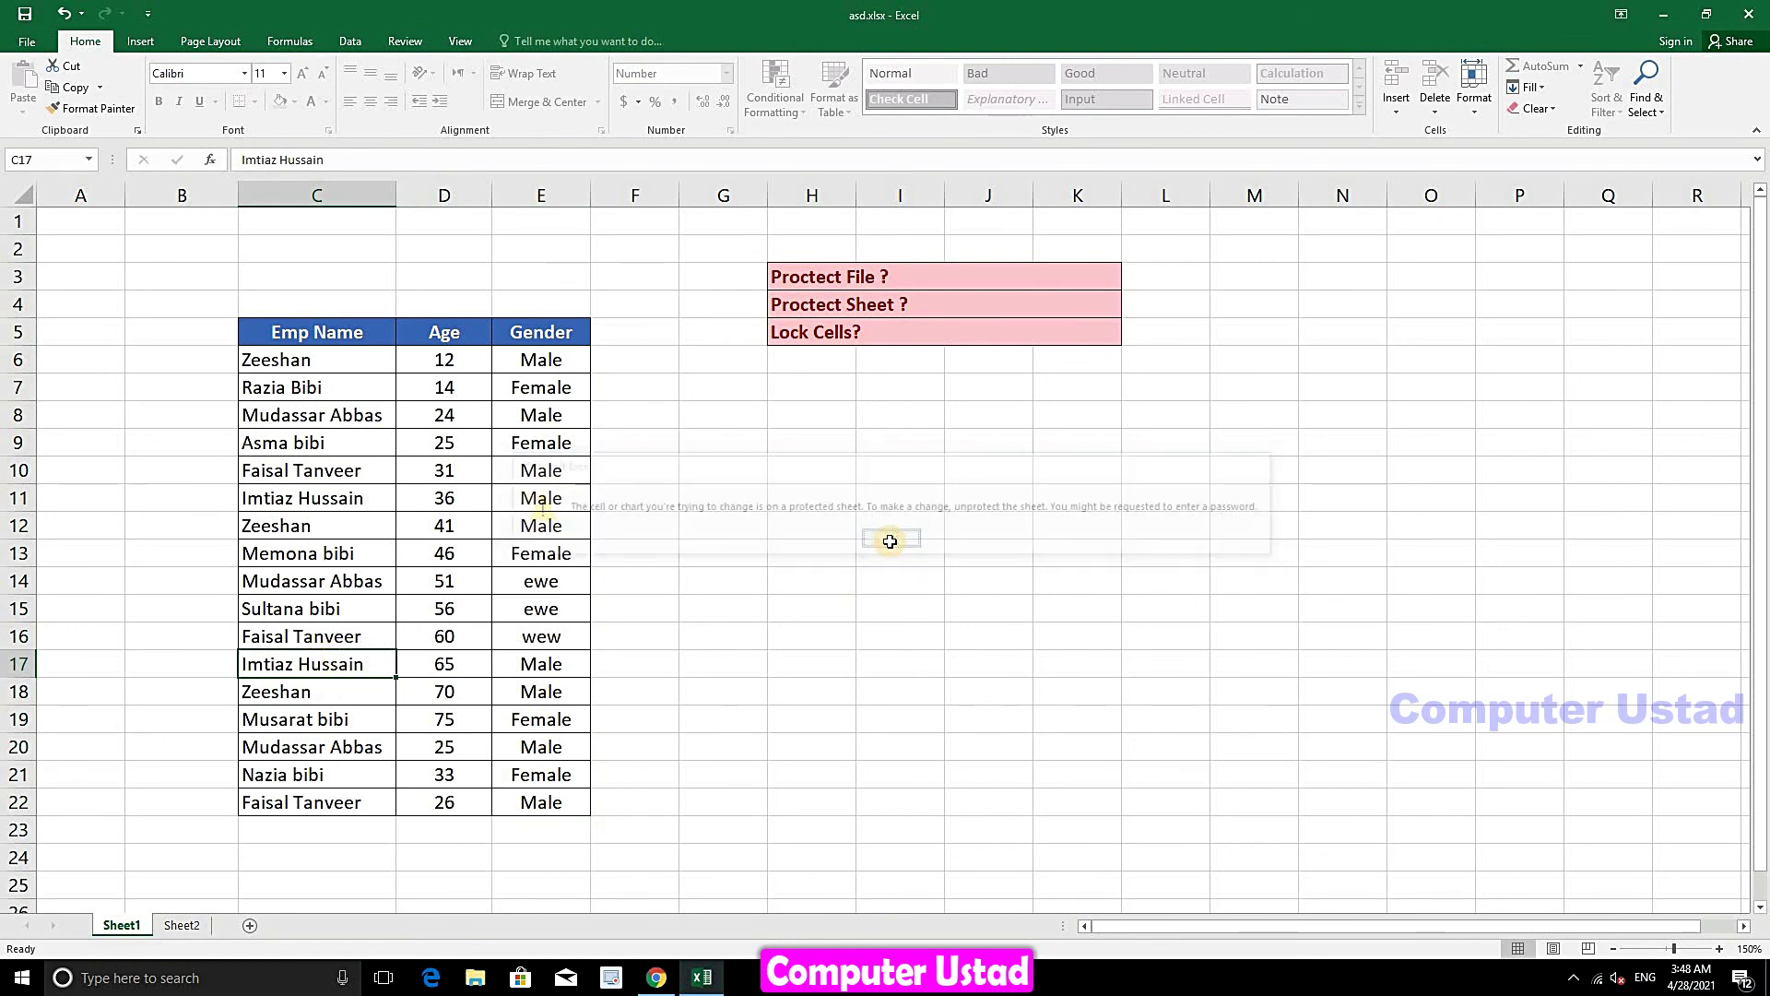